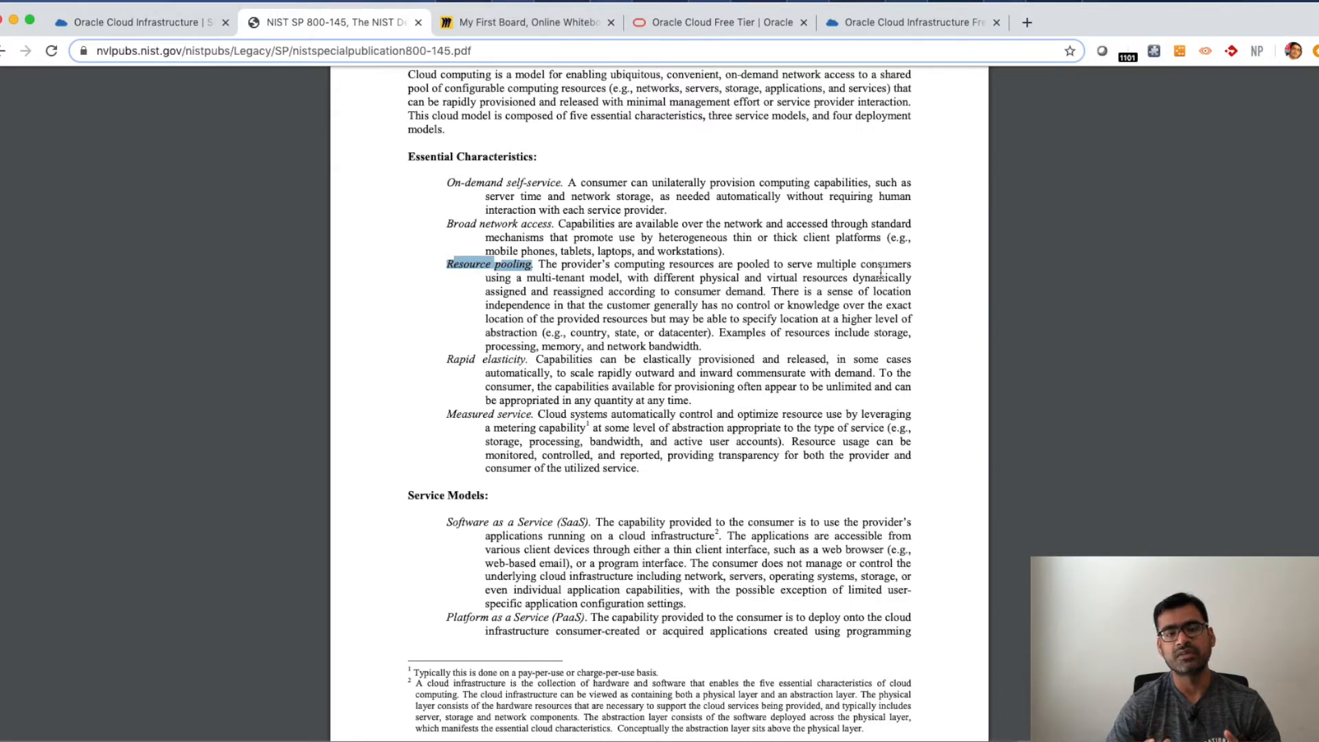
- Highlight the Rapid elasticity and Measured service essential characteristics in the NIST cloud computing definition
left_click(423, 305)
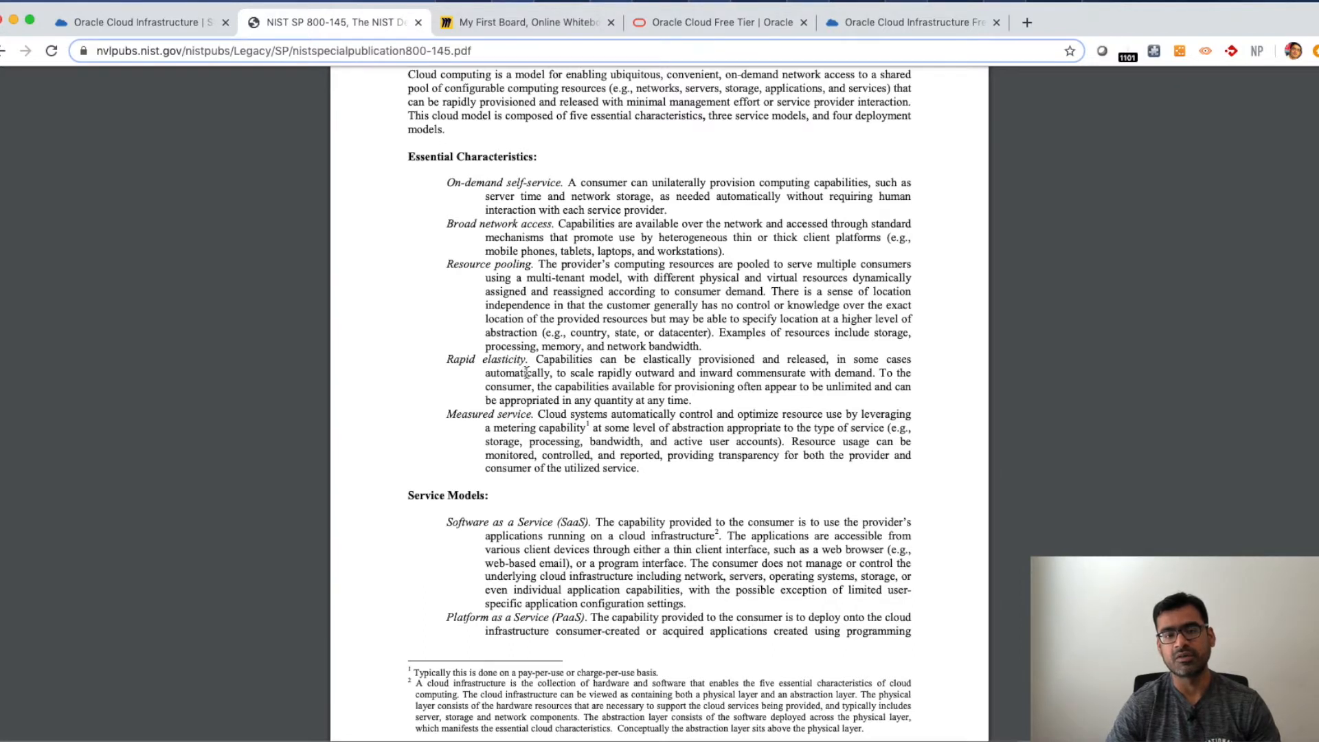
left_click_drag(527, 360, 448, 358)
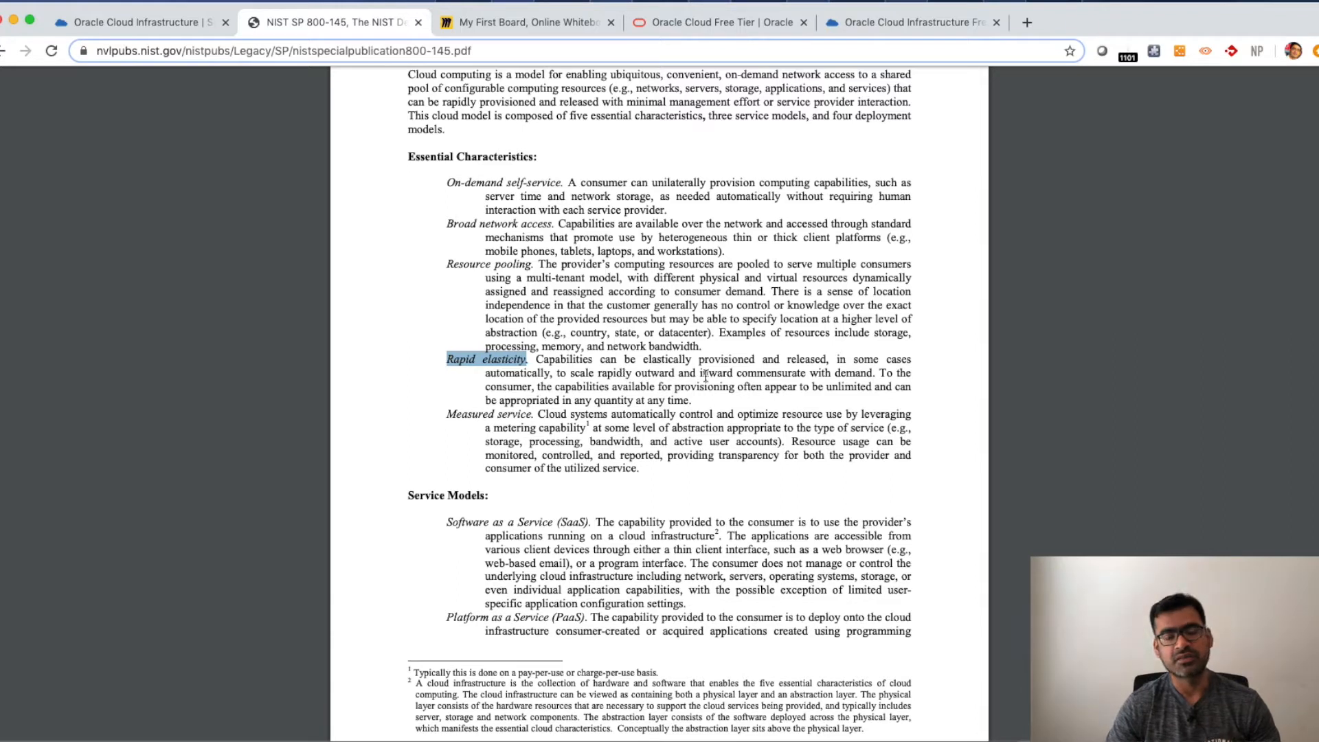
left_click_drag(735, 375, 565, 372)
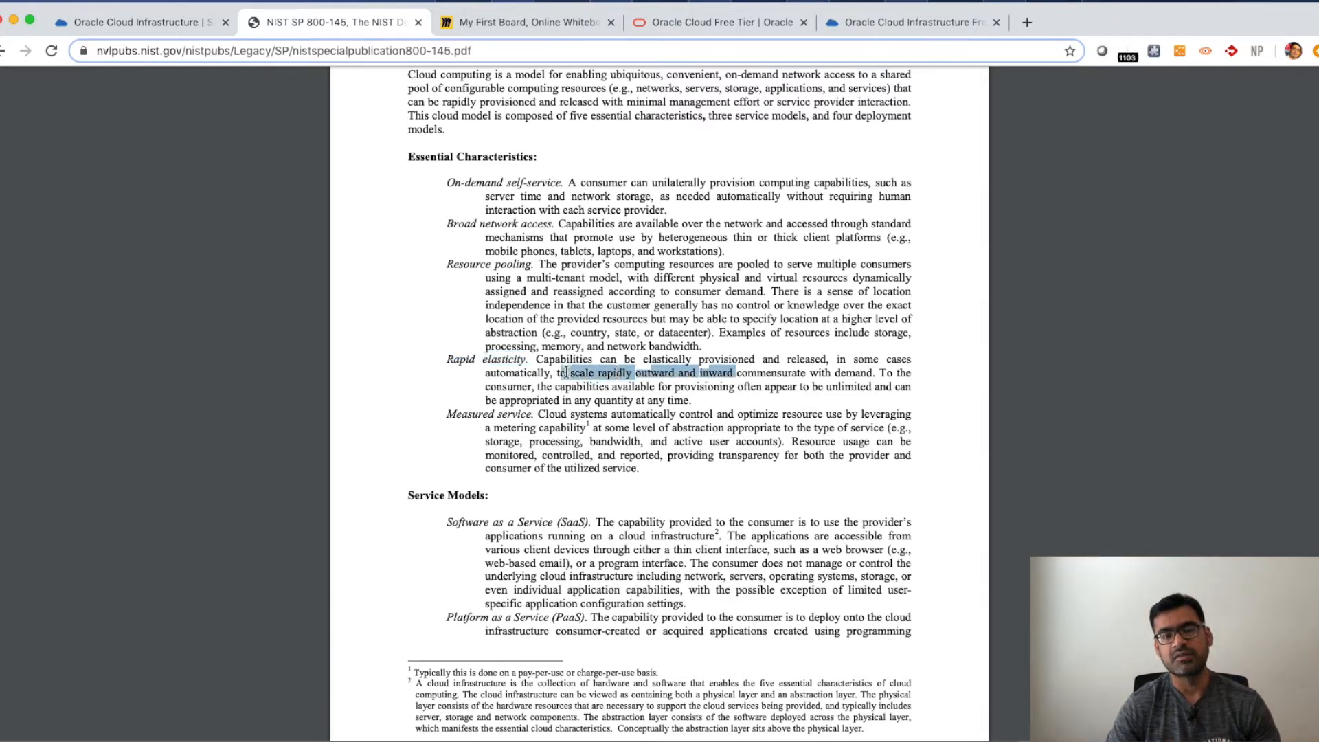
left_click(405, 383)
left_click_drag(534, 413, 446, 414)
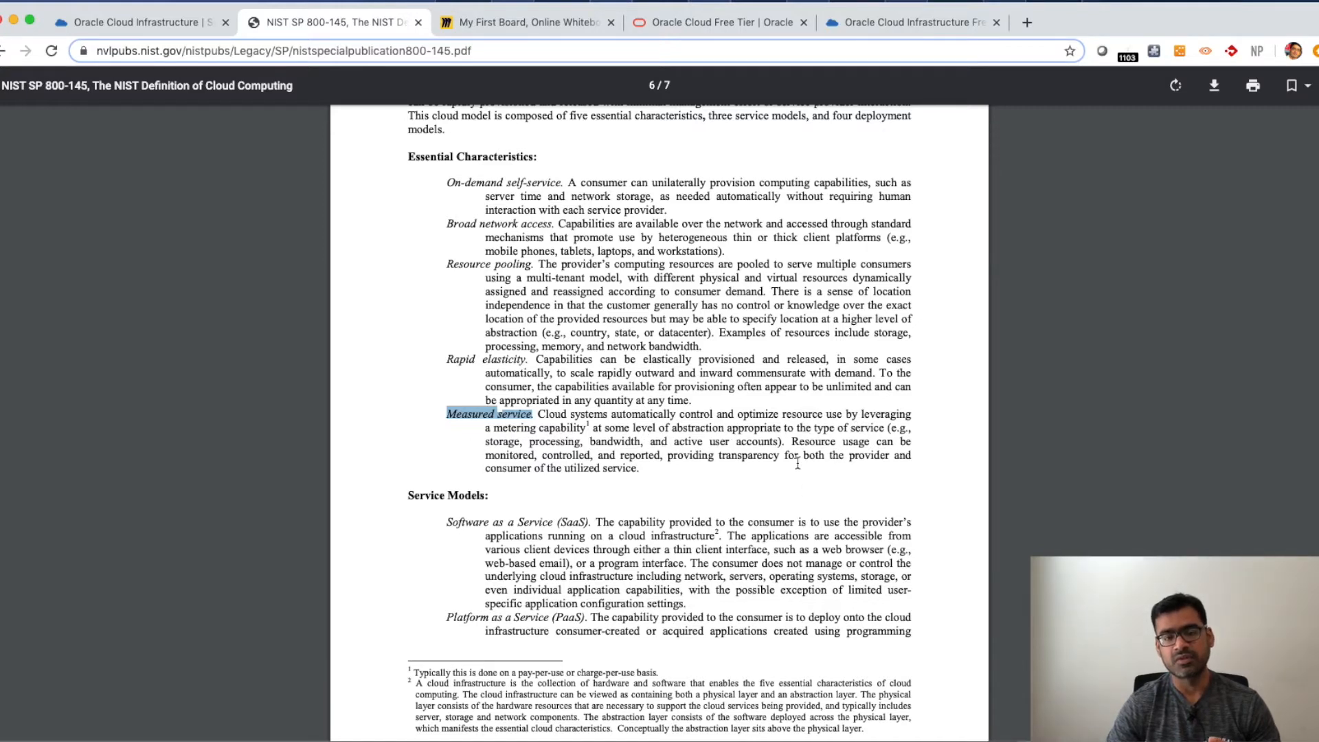
left_click(442, 443)
- Scroll to the Service Models section and highlight the Software as a Service and Platform as a Service terms
scroll(635, 460, "down", 3)
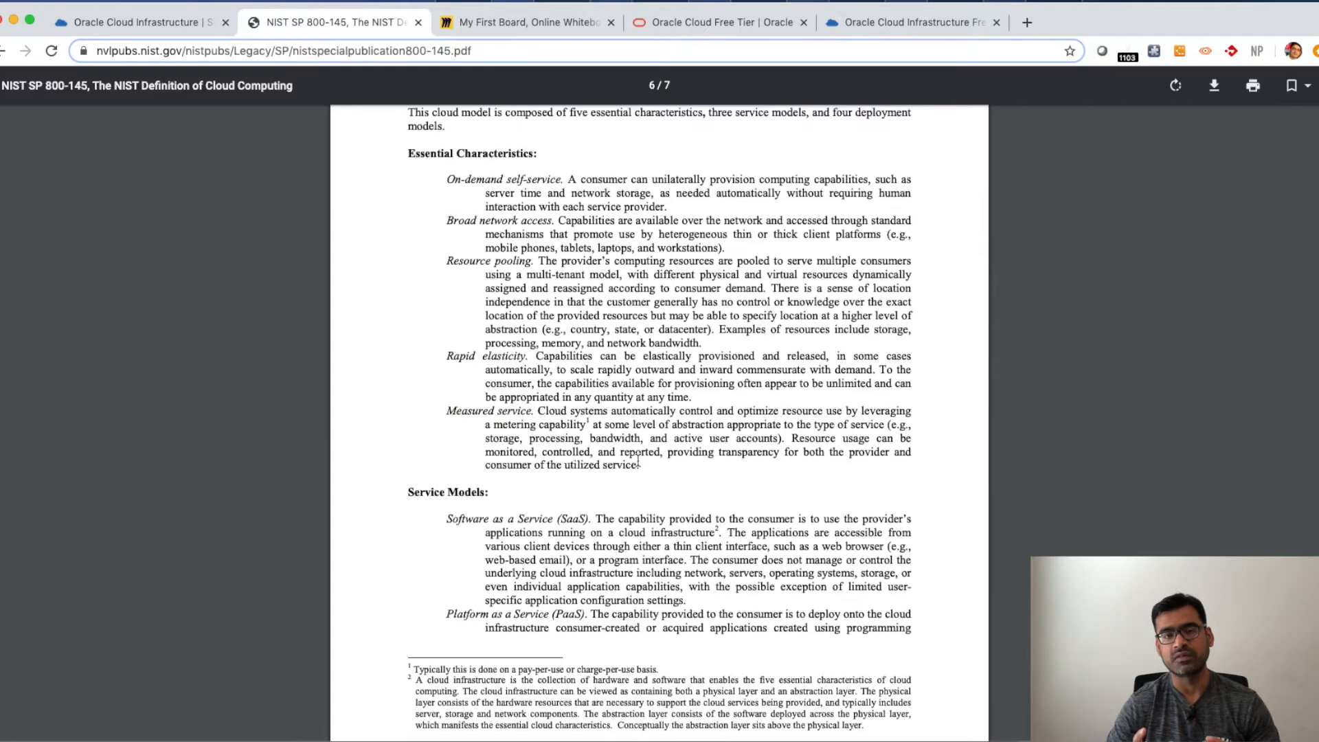
scroll(634, 461, "down", 3)
left_click_drag(596, 273, 449, 272)
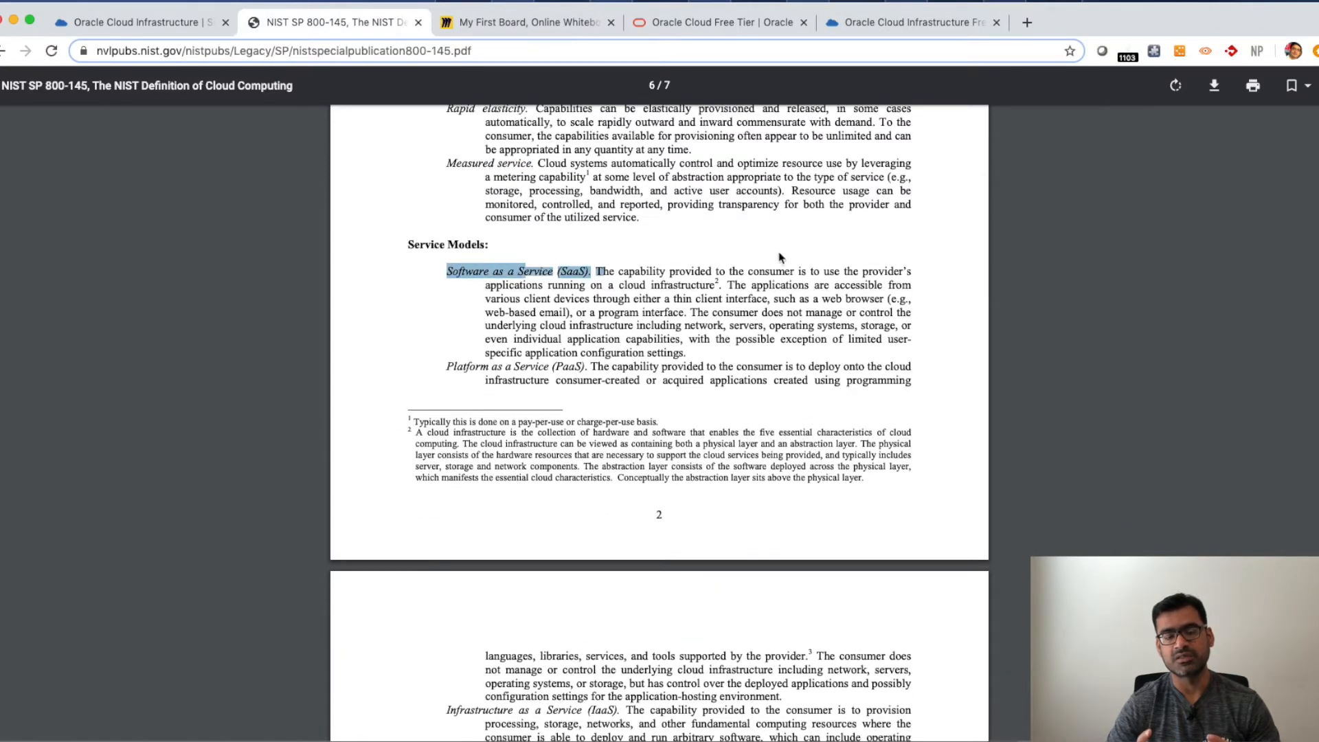
left_click(430, 324)
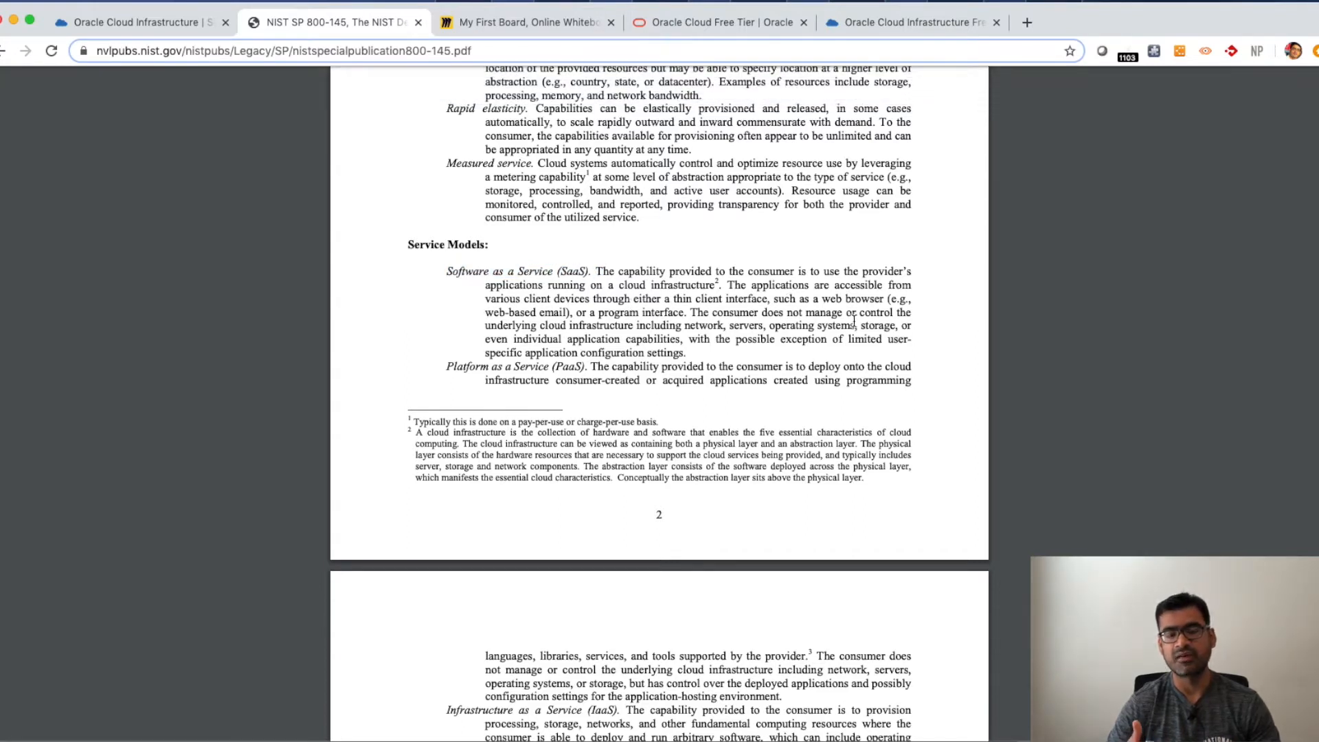
scroll(558, 364, "up", 1)
scroll(558, 364, "down", 2)
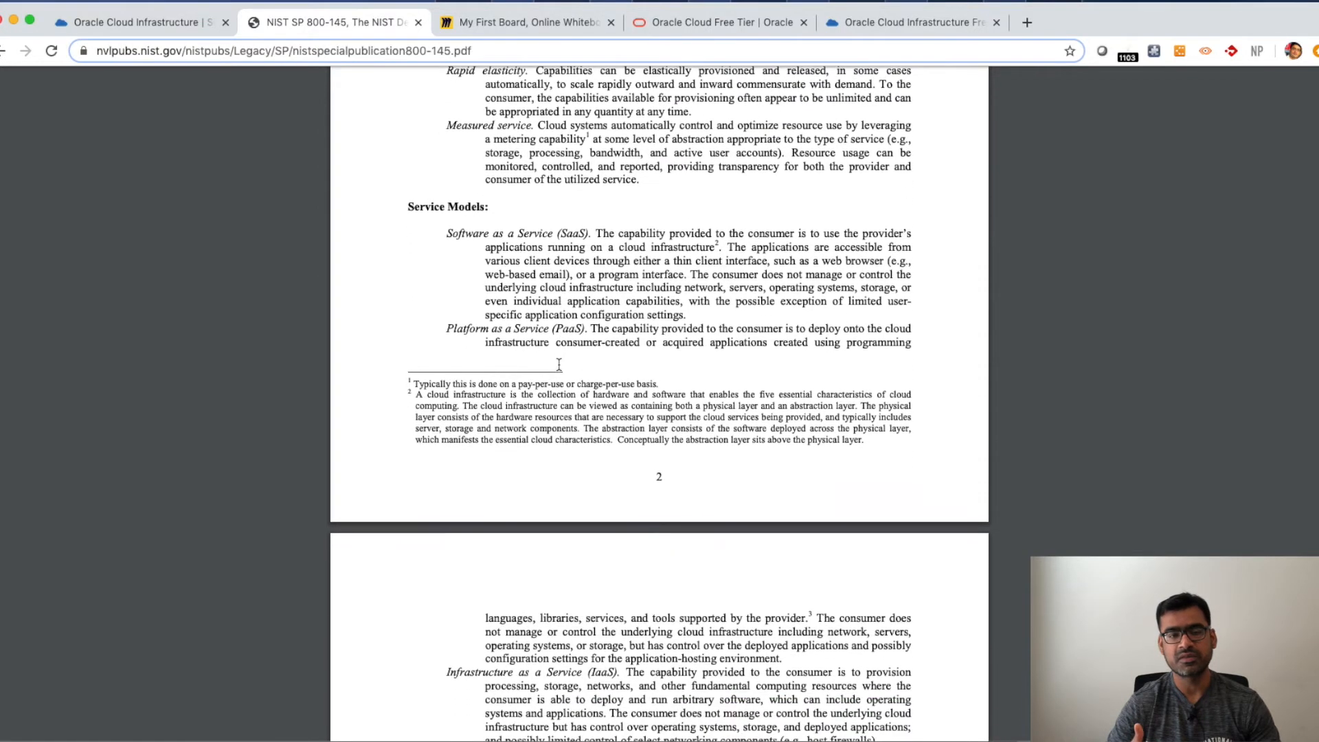
scroll(559, 364, "down", 3)
left_click_drag(587, 221, 446, 220)
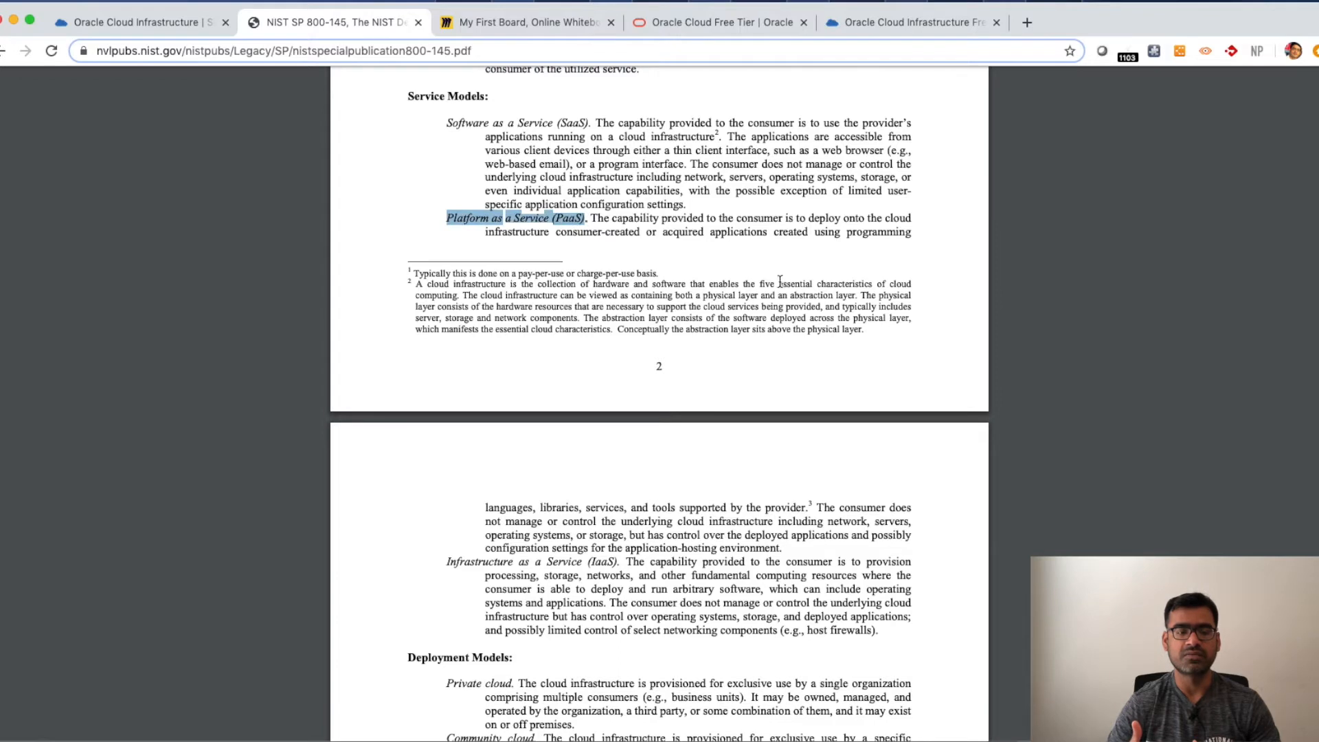
- Highlight the Infrastructure as a Service term and its processing, storage, networks and computing resources phrases
scroll(777, 283, "down", 4)
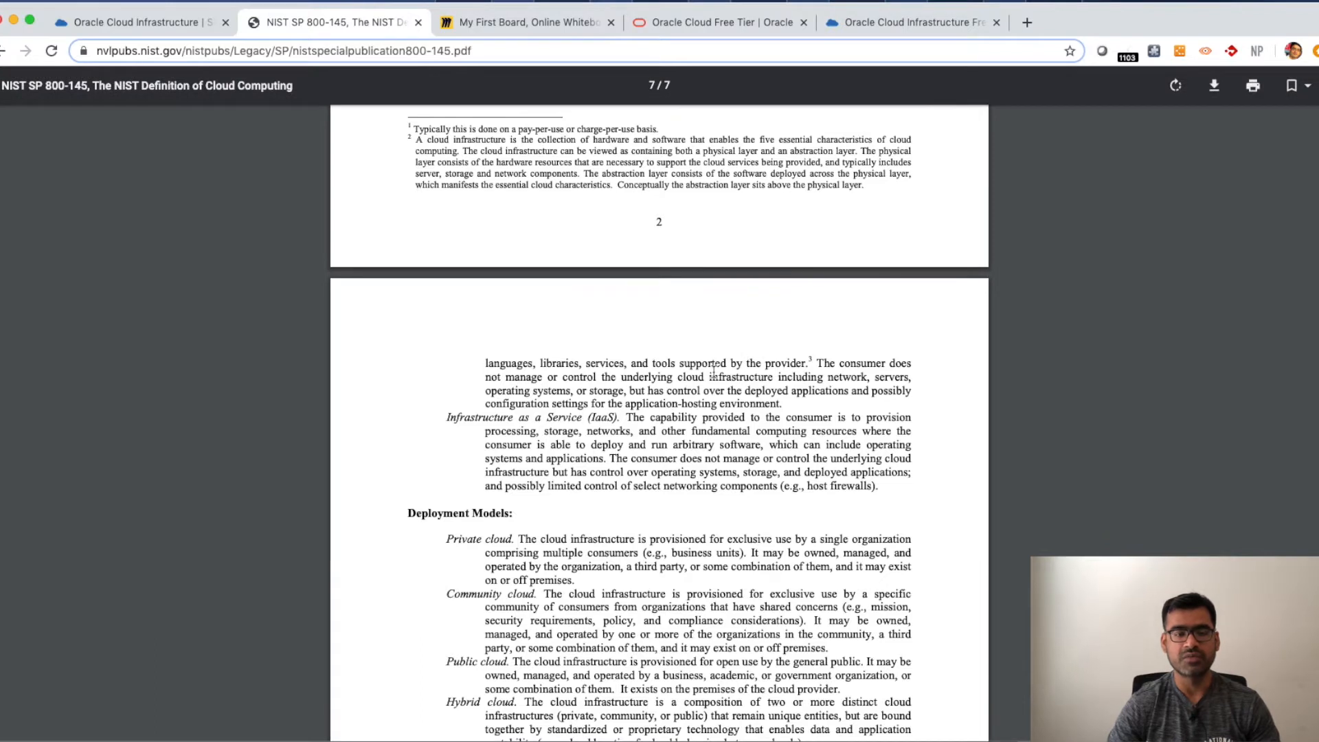
scroll(713, 367, "down", 4)
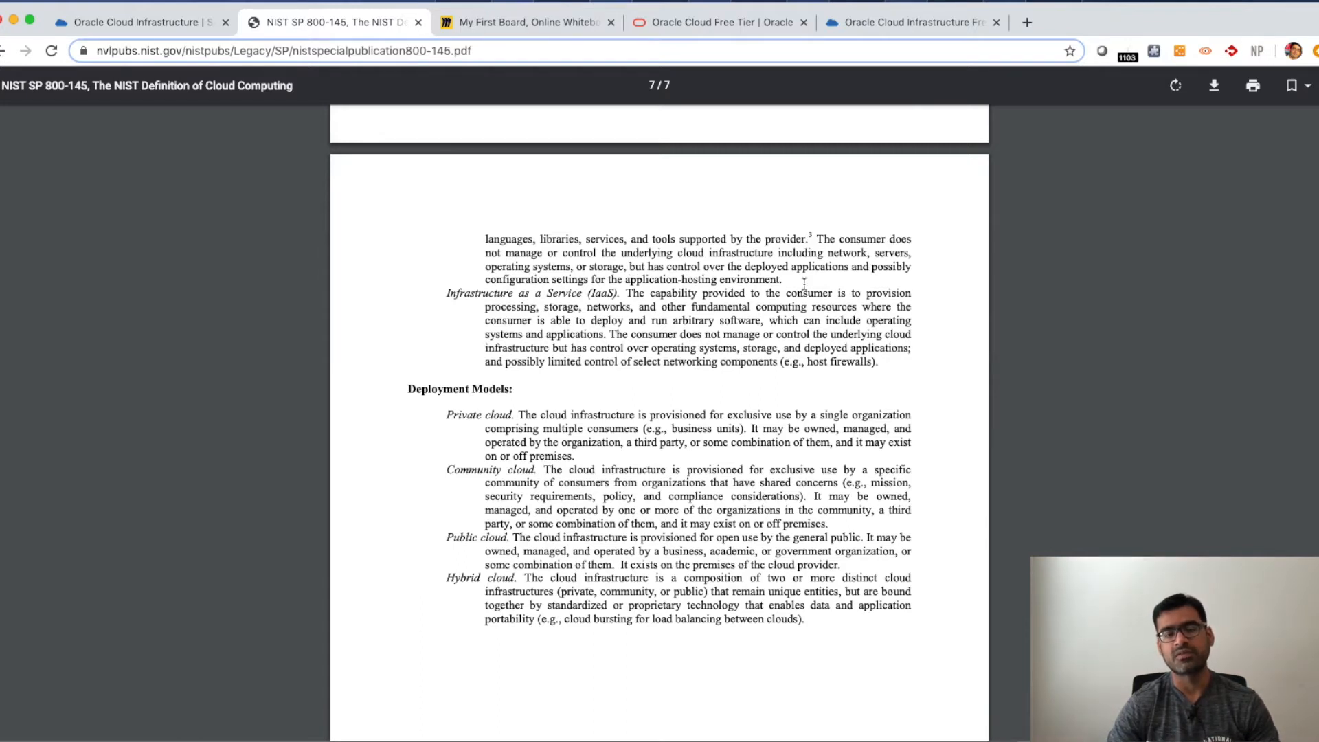
scroll(672, 302, "down", 3)
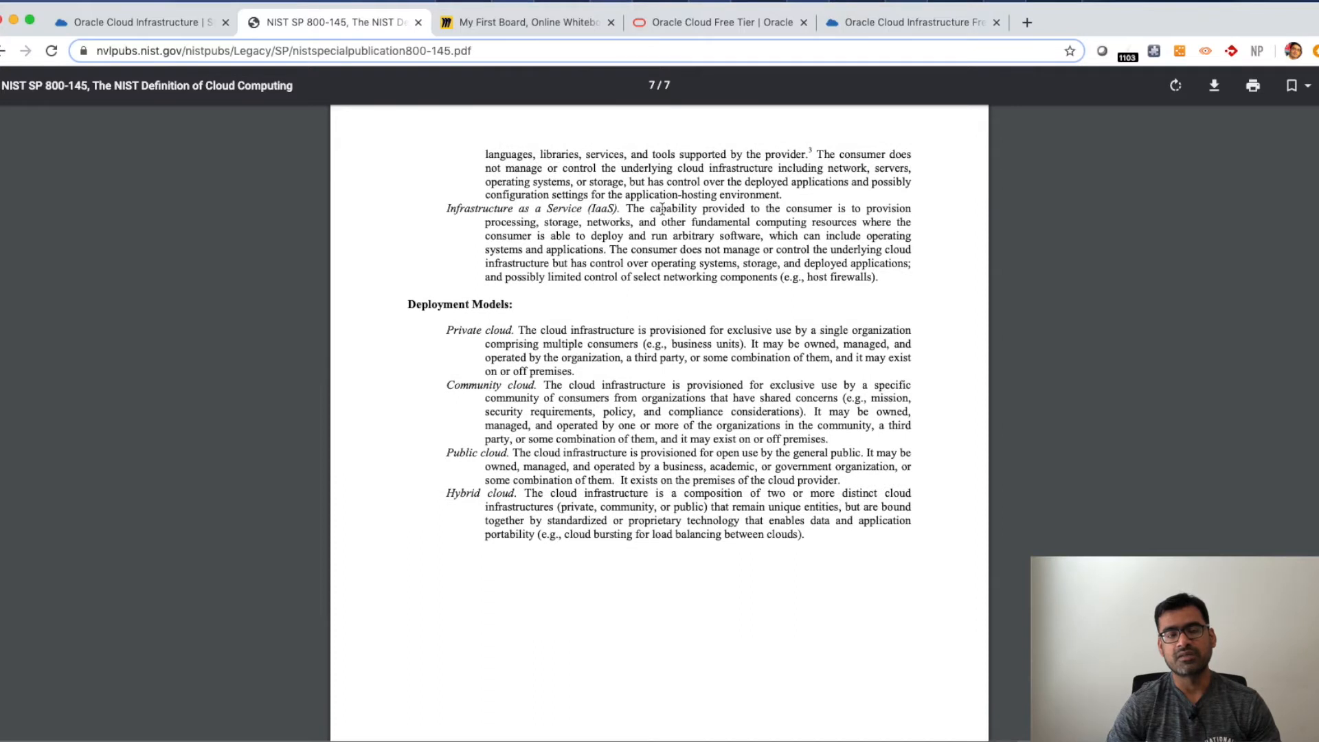
left_click_drag(616, 209, 453, 204)
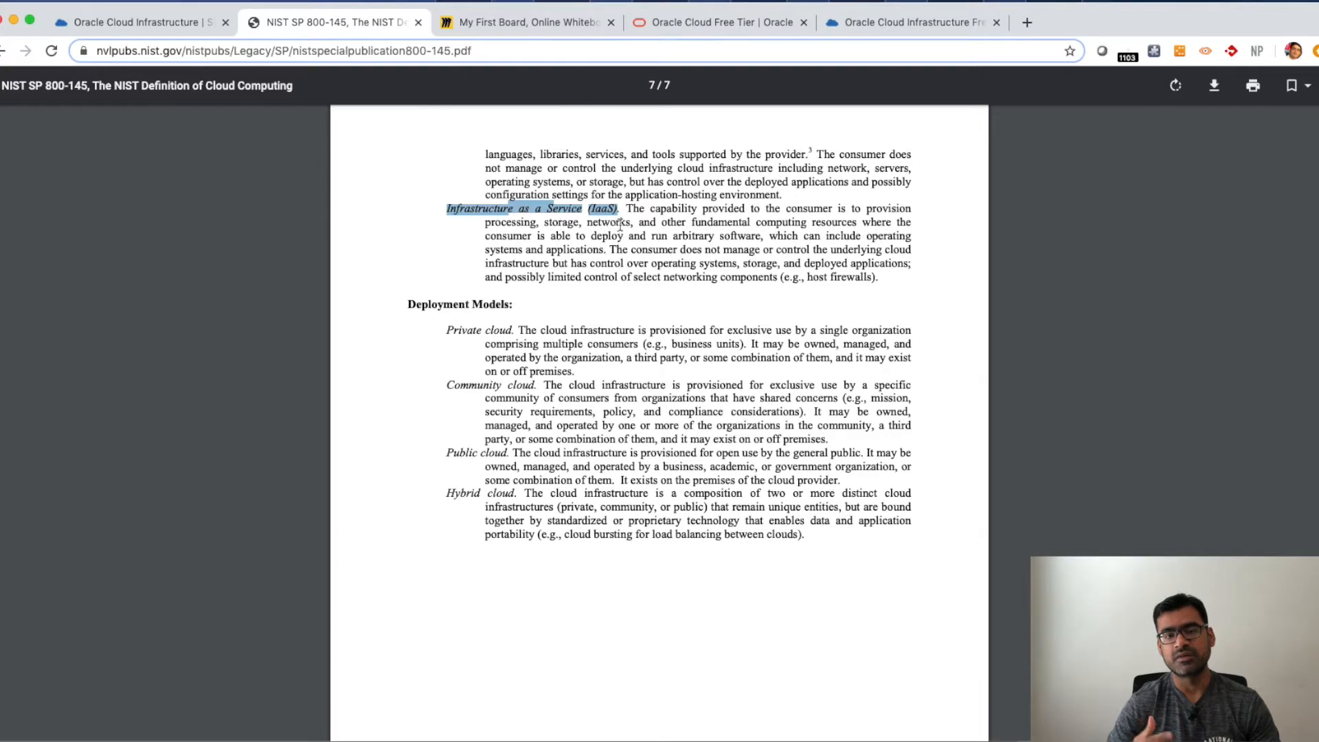
left_click_drag(637, 223, 487, 222)
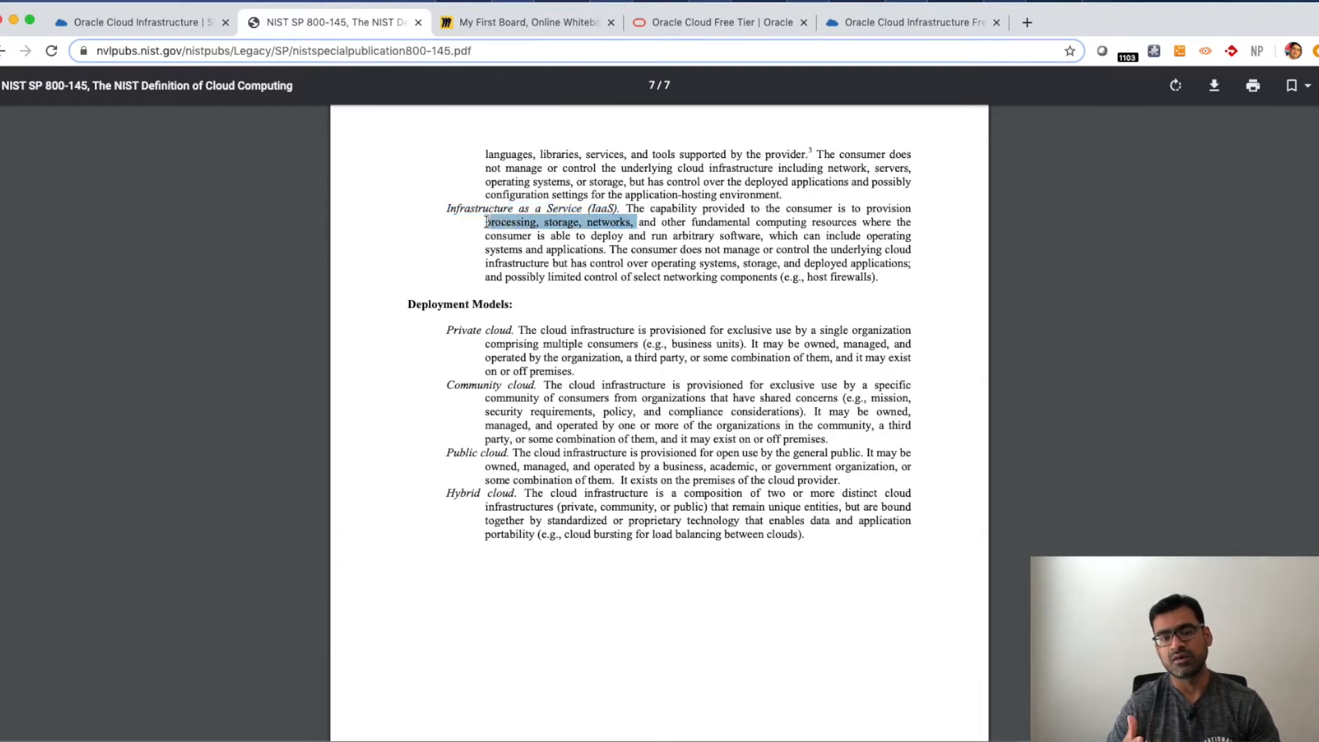
left_click_drag(858, 222, 758, 223)
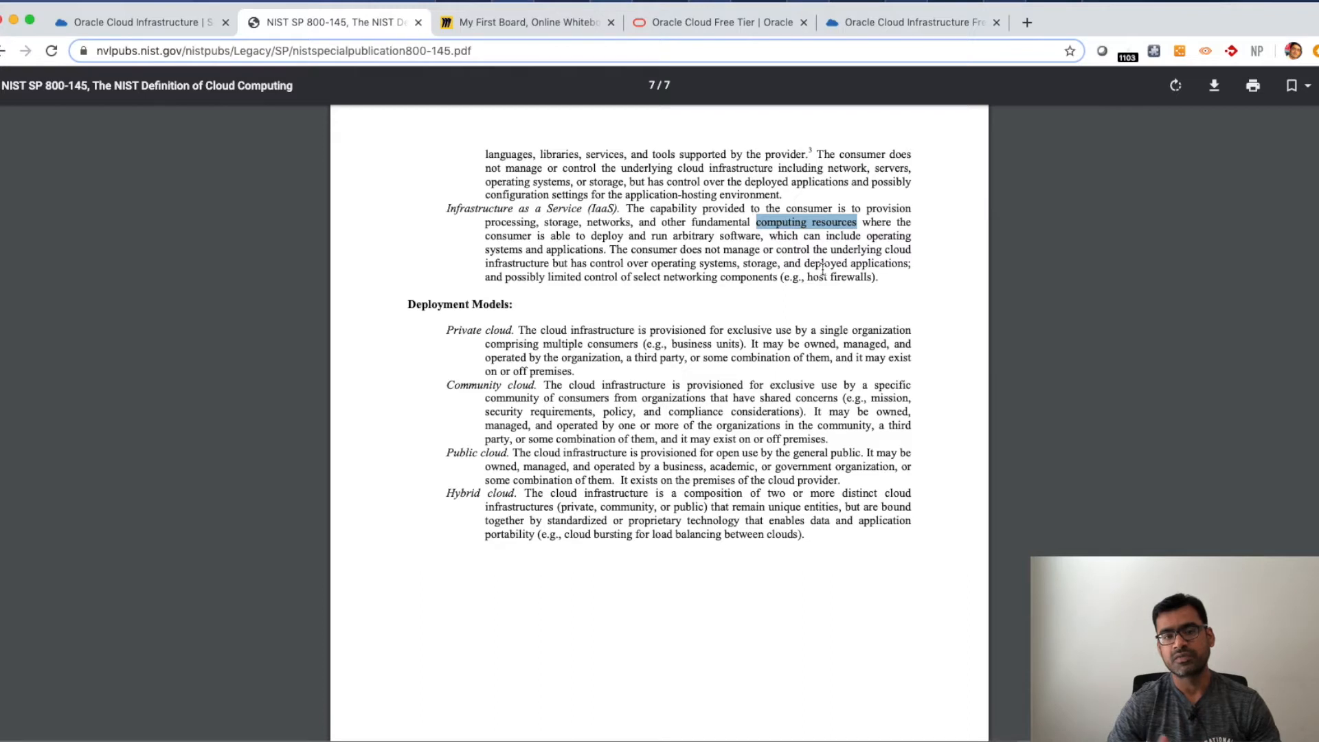
- Highlight each deployment model name in turn: Private, Community, Public and Hybrid cloud
scroll(777, 302, "down", 1)
scroll(775, 303, "down", 3)
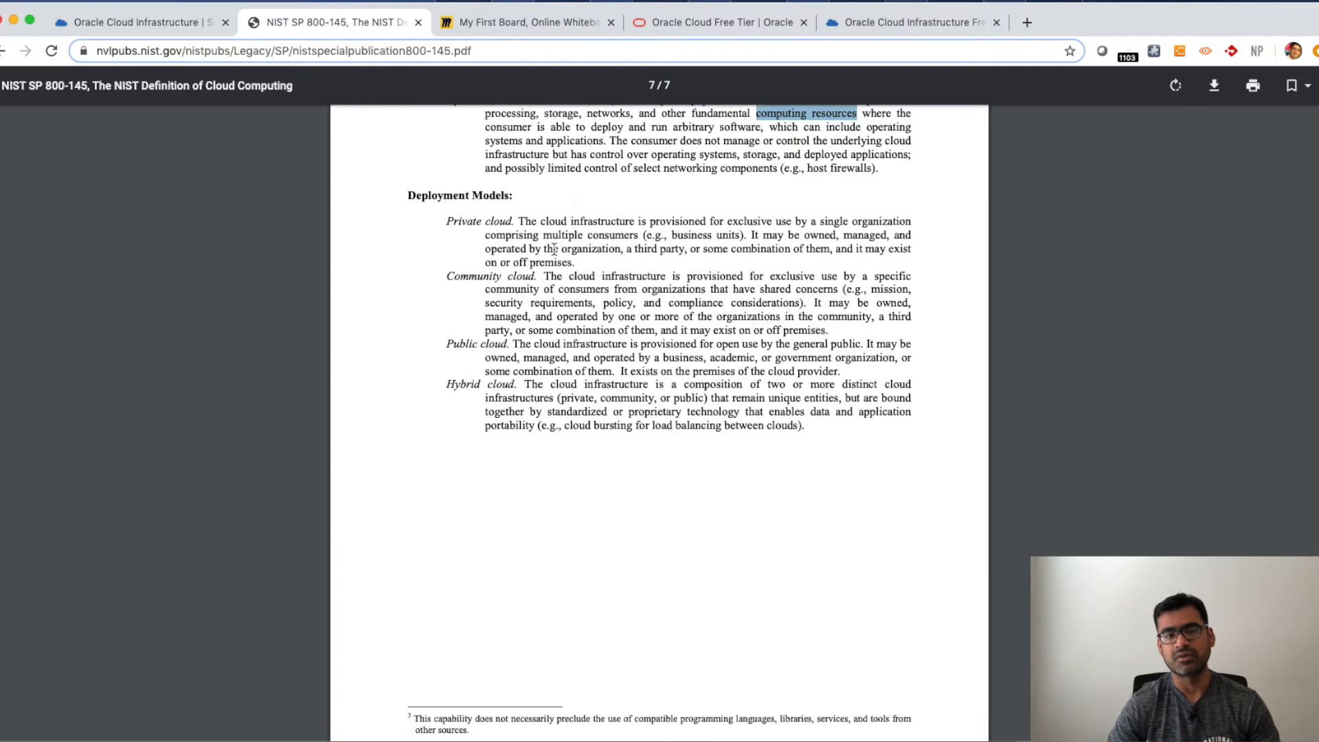
left_click_drag(517, 223, 445, 222)
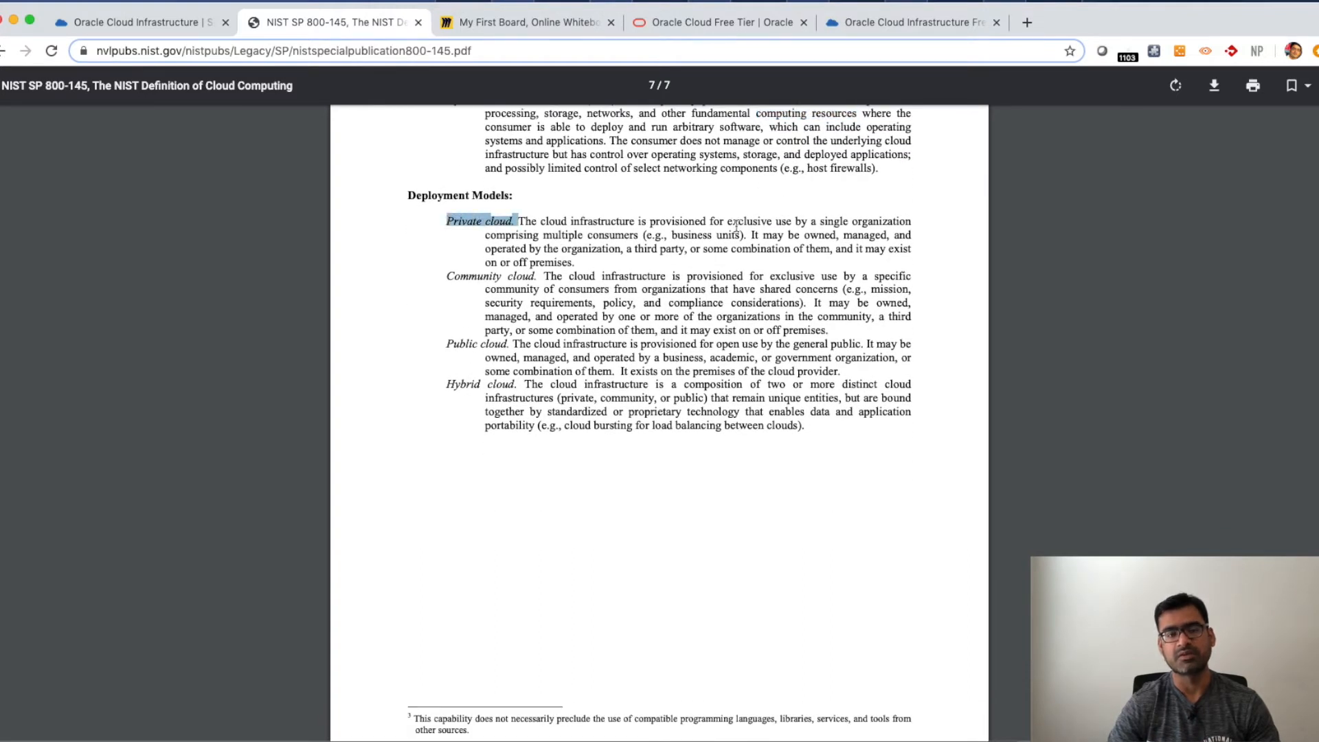
left_click(417, 265)
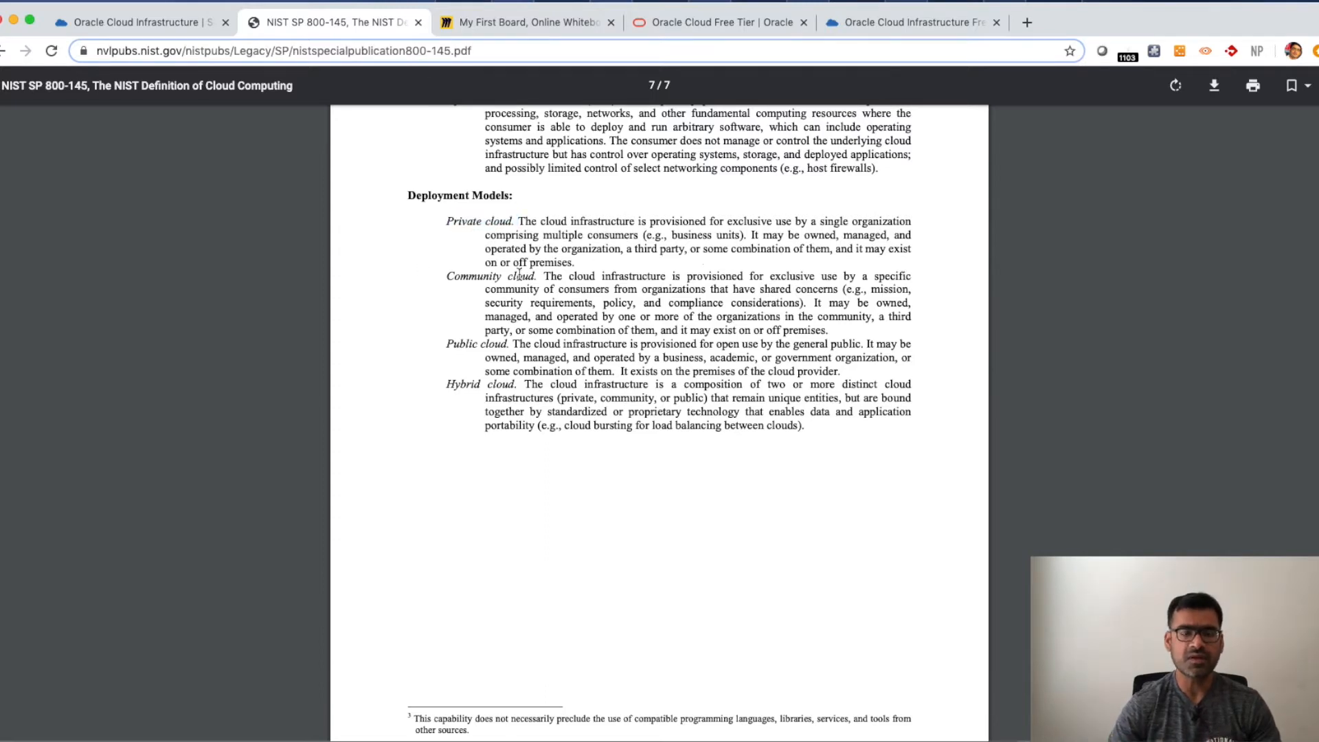
left_click_drag(541, 276, 455, 274)
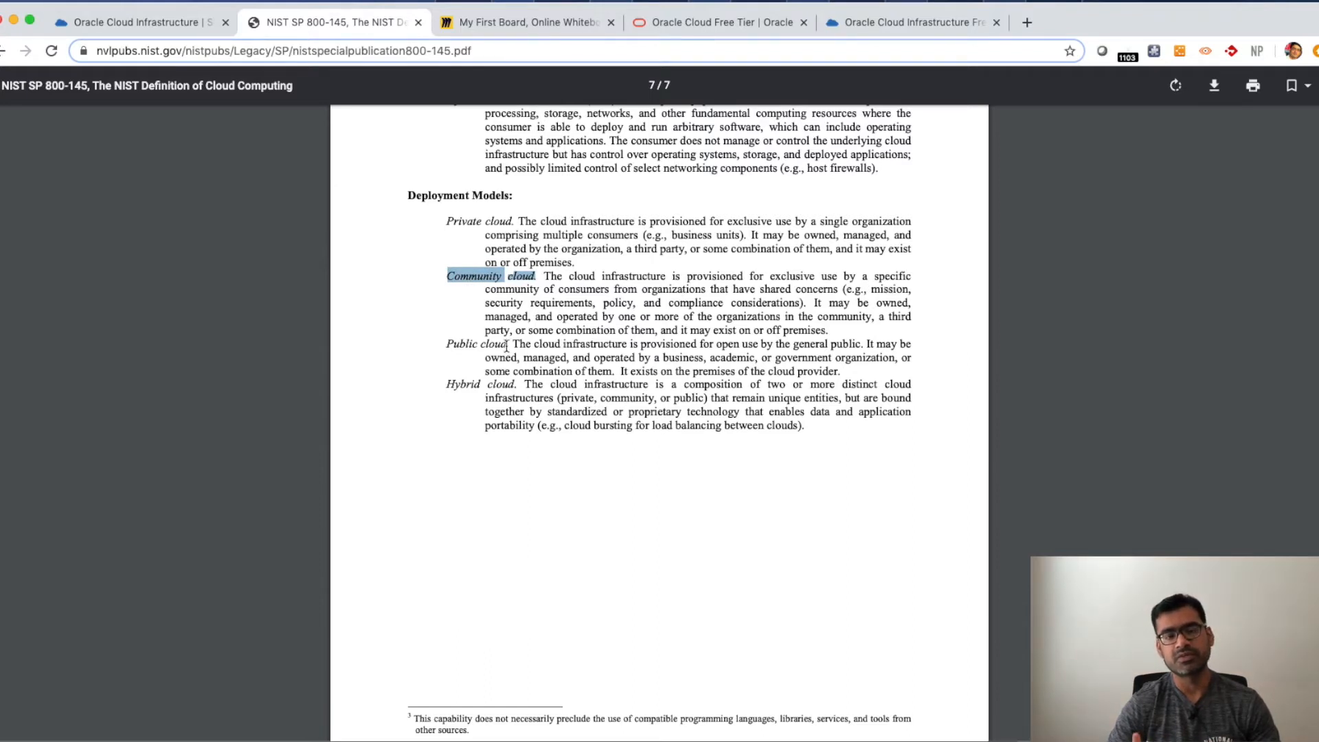
left_click_drag(509, 344, 433, 345)
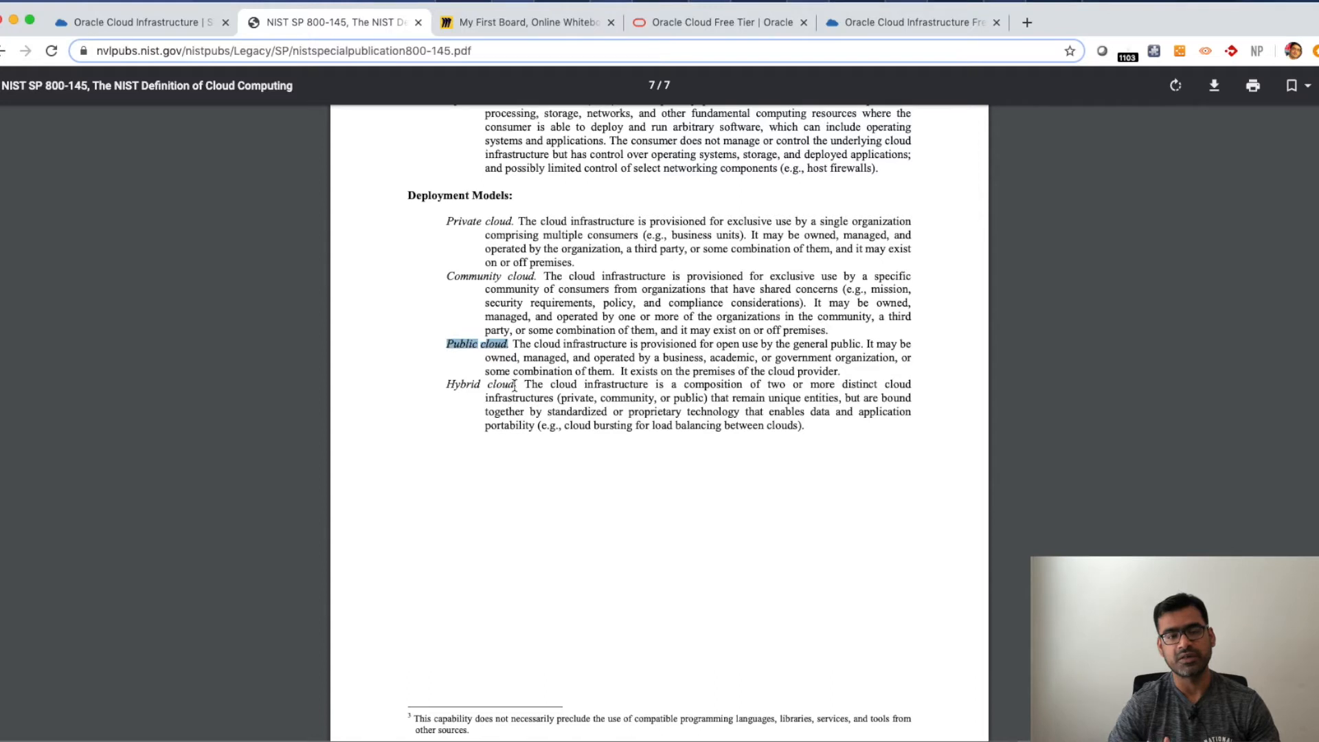
left_click_drag(514, 385, 400, 383)
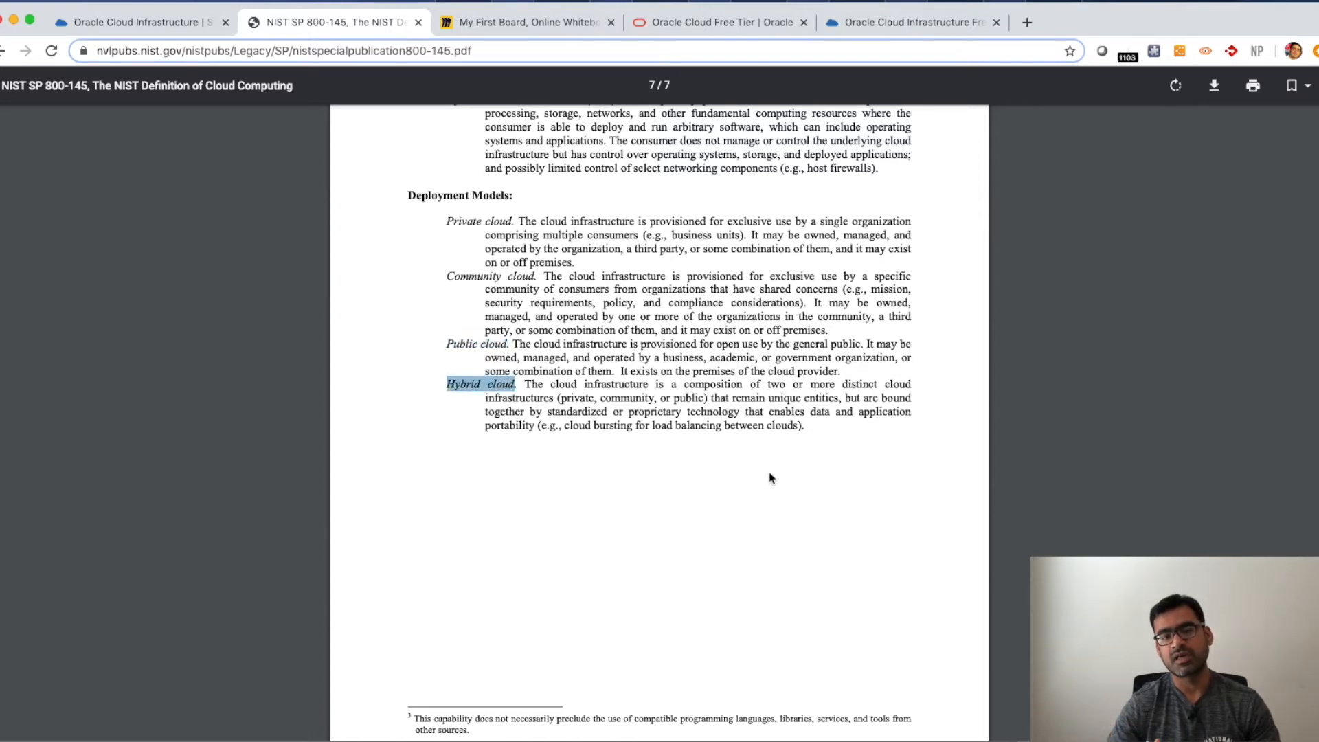
- Switch to the Oracle Cloud Free Tier page and highlight the 30-day Free Trial's credits and included services
scroll(769, 477, "down", 2)
scroll(770, 477, "up", 15)
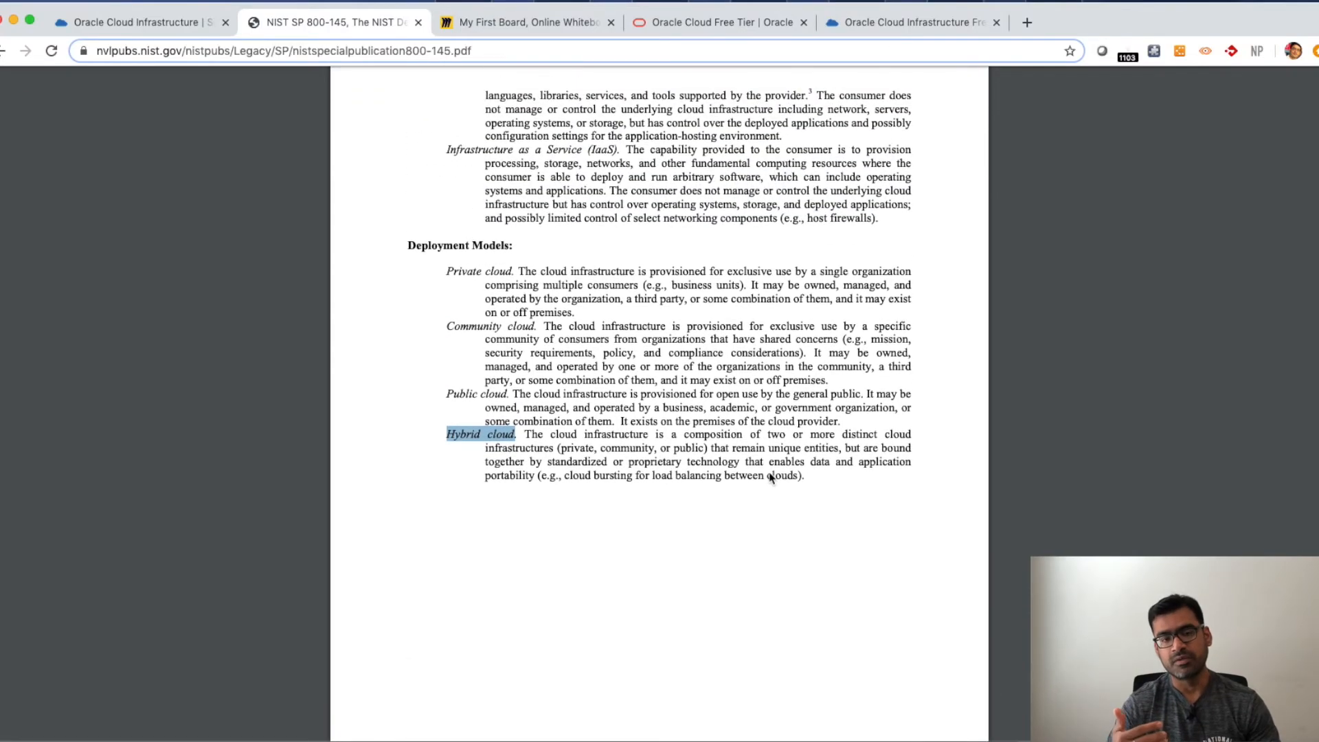
scroll(768, 475, "up", 20)
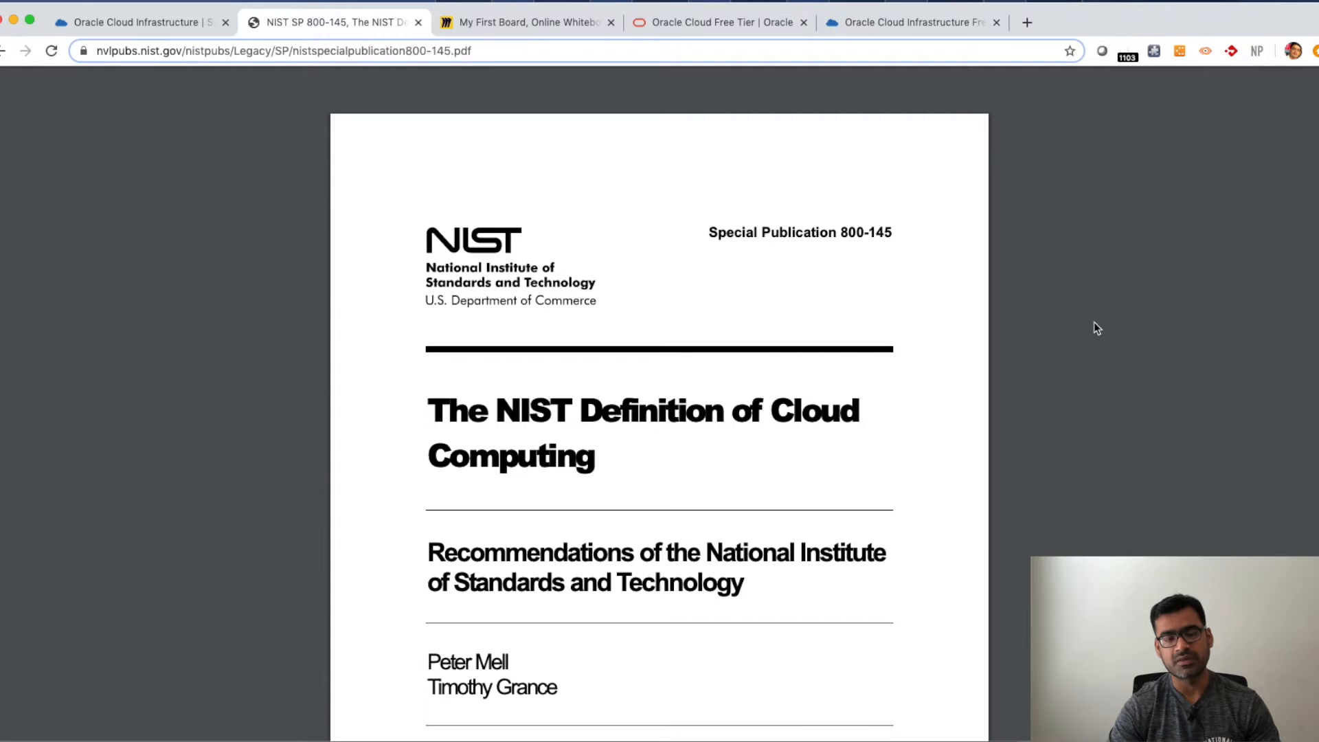
left_click(728, 23)
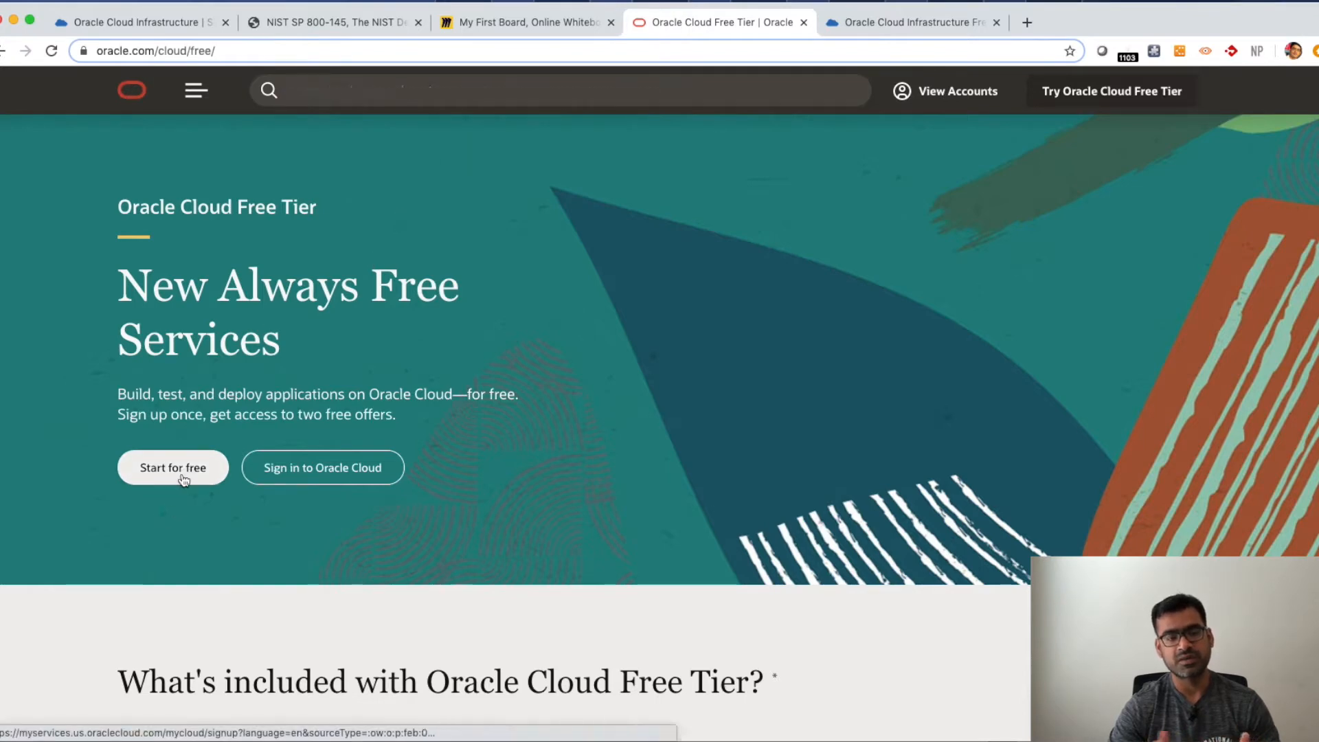
scroll(471, 494, "down", 3)
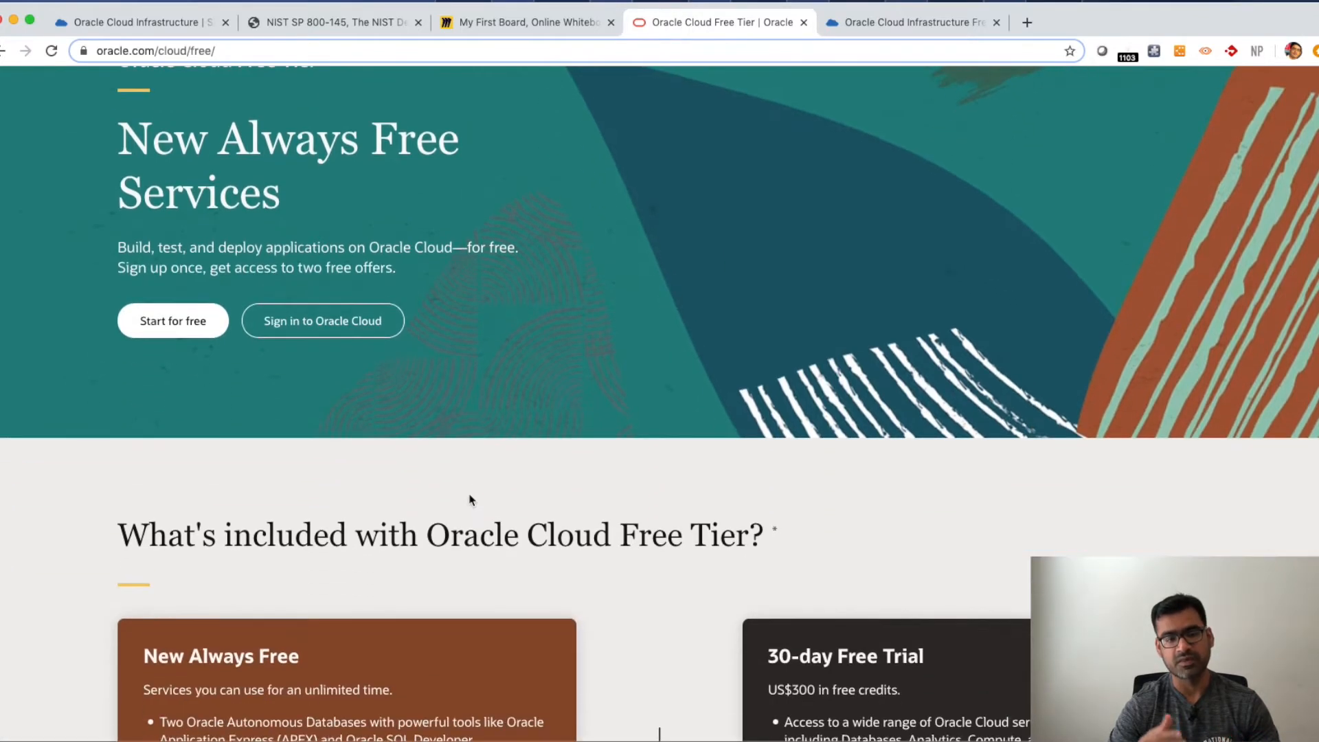
scroll(470, 496, "down", 5)
left_click_drag(299, 388, 158, 390)
left_click_drag(926, 389, 766, 389)
left_click_drag(902, 421, 767, 422)
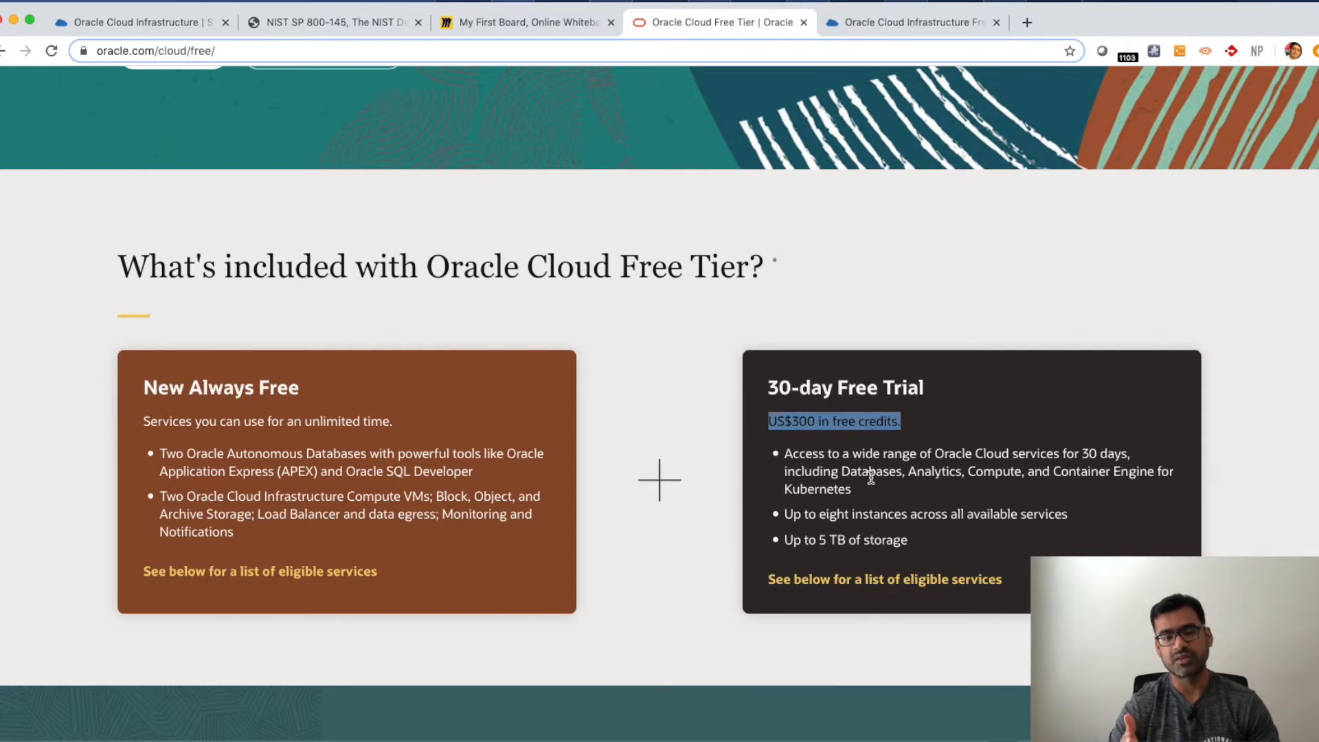
left_click_drag(913, 548, 769, 426)
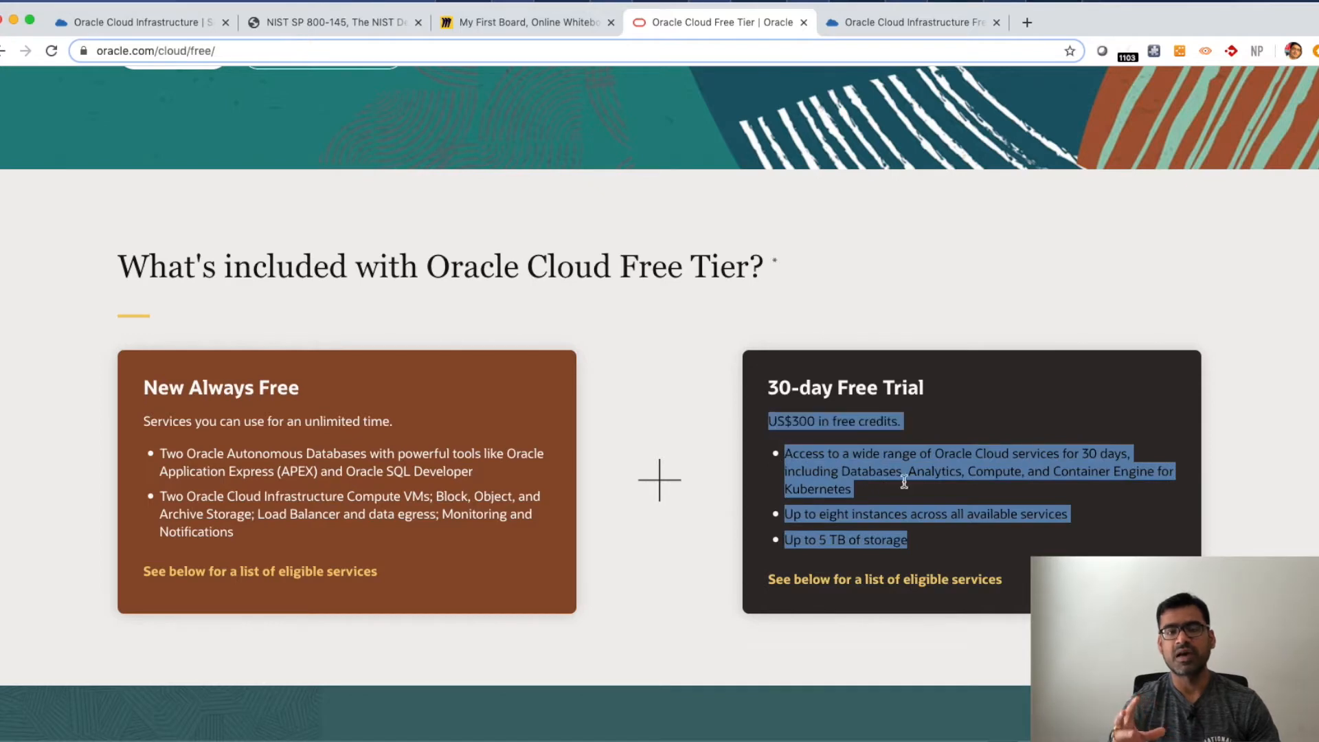
left_click(1053, 542)
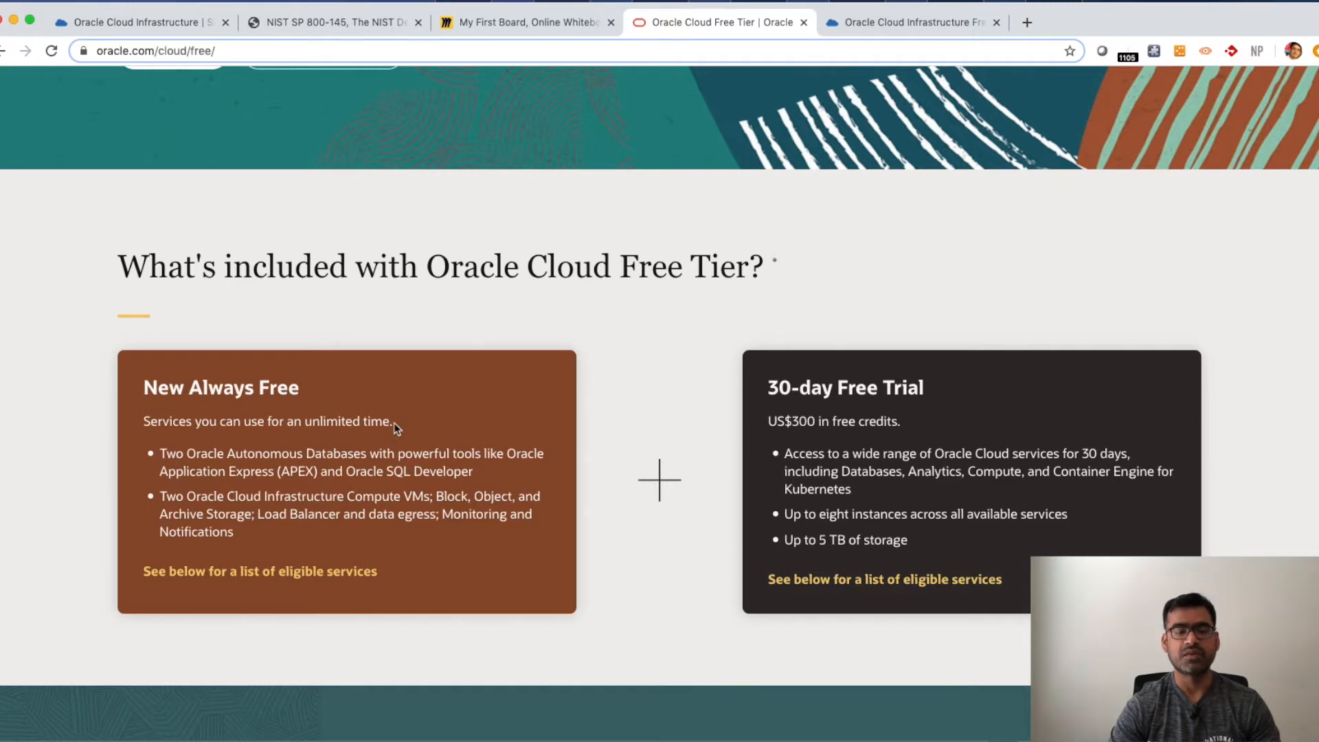
- Highlight the New Always Free offer's title and its unlimited-time description
left_click_drag(394, 425, 242, 423)
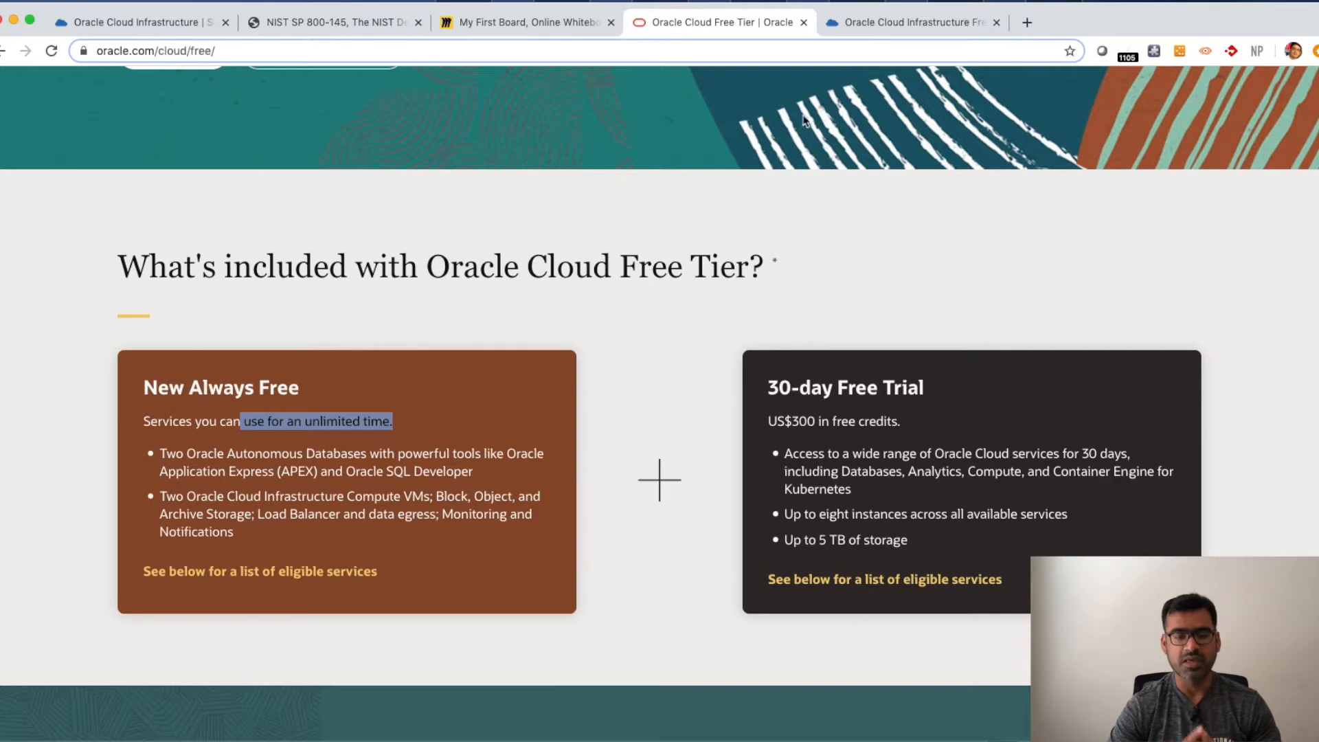
left_click(343, 380)
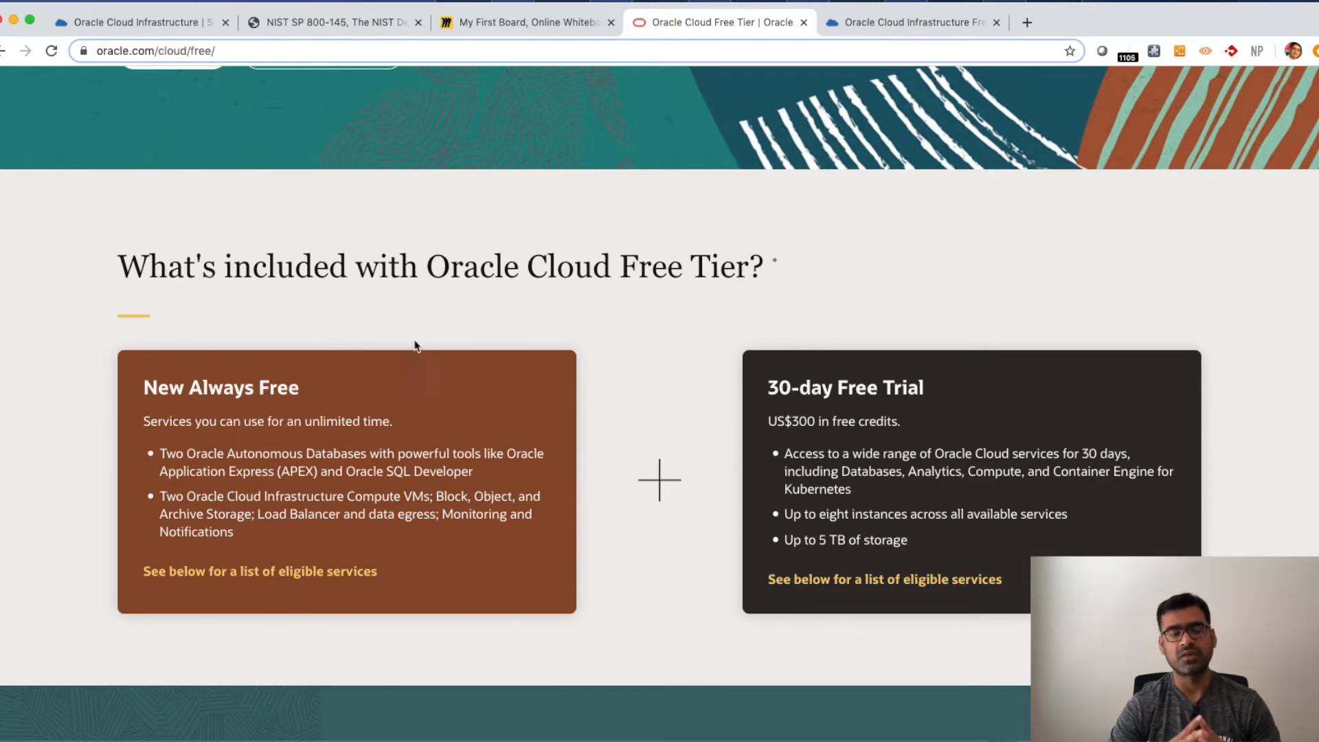
left_click_drag(315, 390, 125, 389)
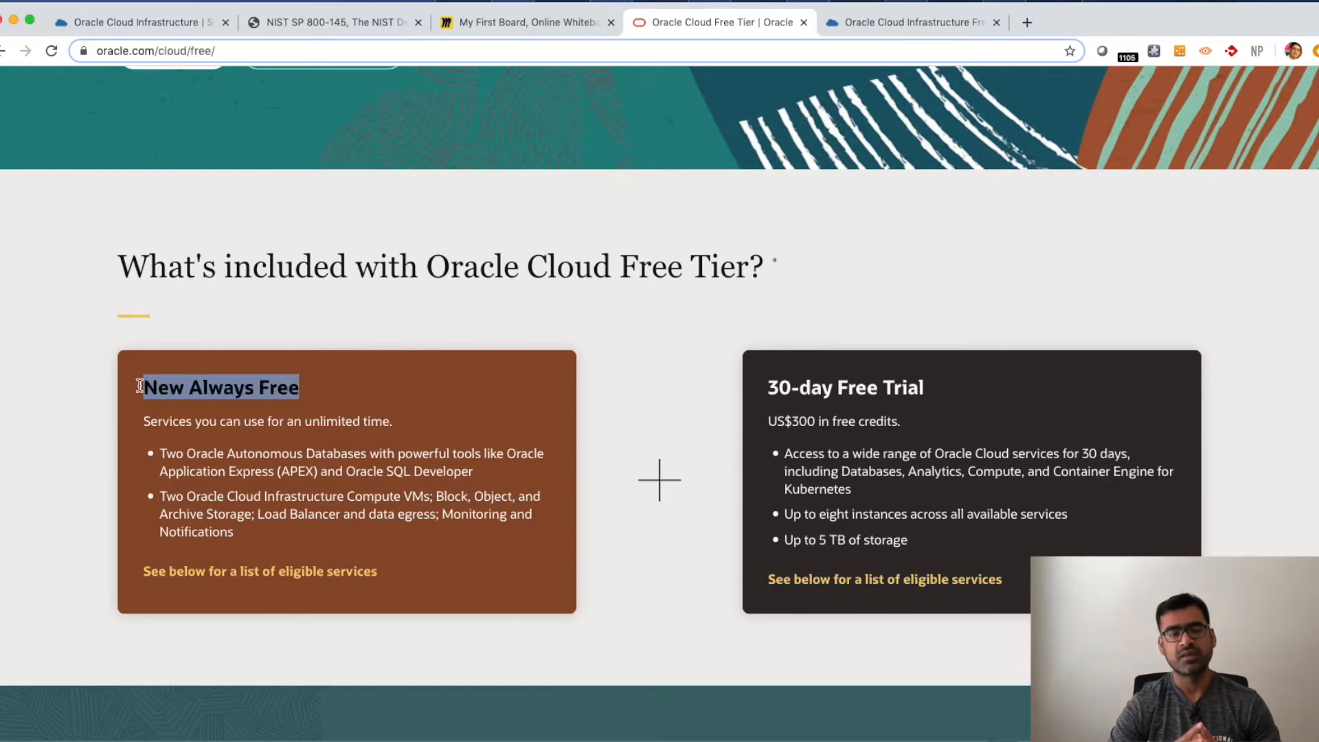
left_click(267, 327)
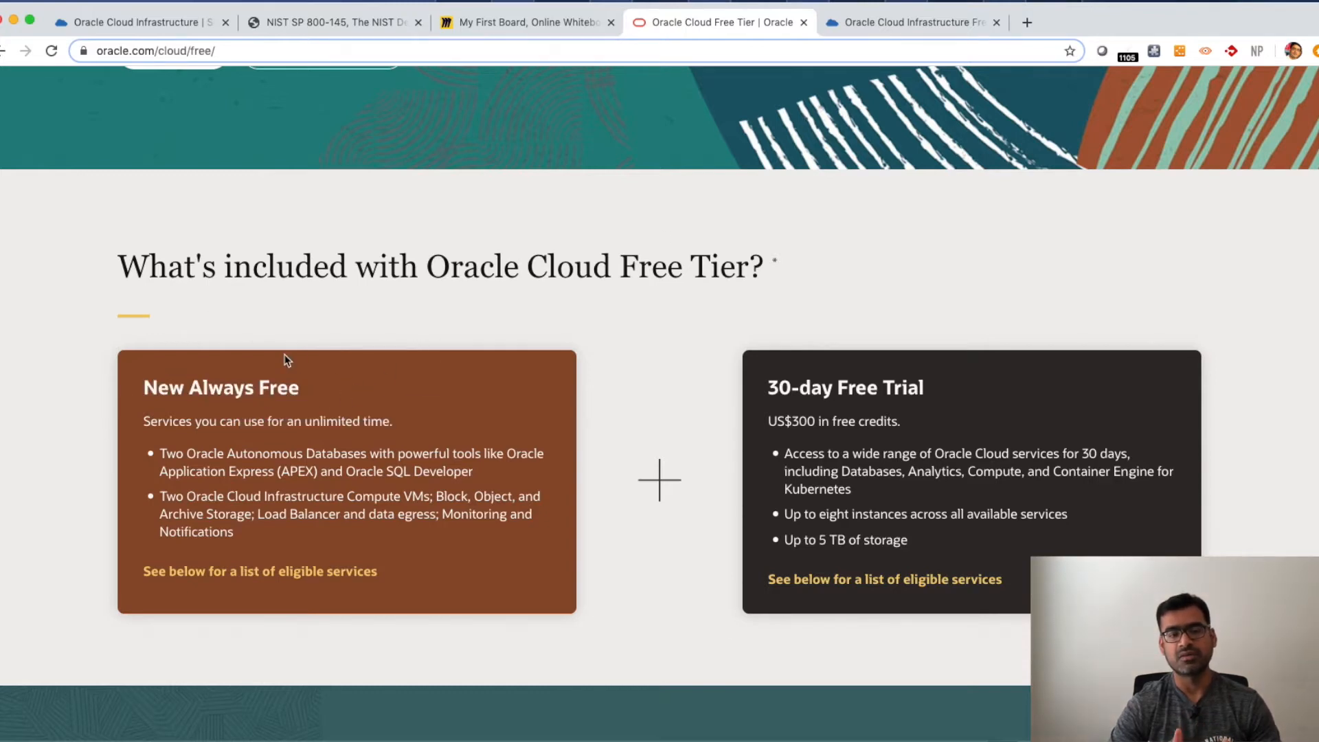
- Switch to the Oracle Cloud Infrastructure docs tab and highlight the Always Free Resources heading, Console label and Compute limit
left_click(885, 29)
scroll(596, 266, "up", 1)
left_click_drag(619, 110, 364, 122)
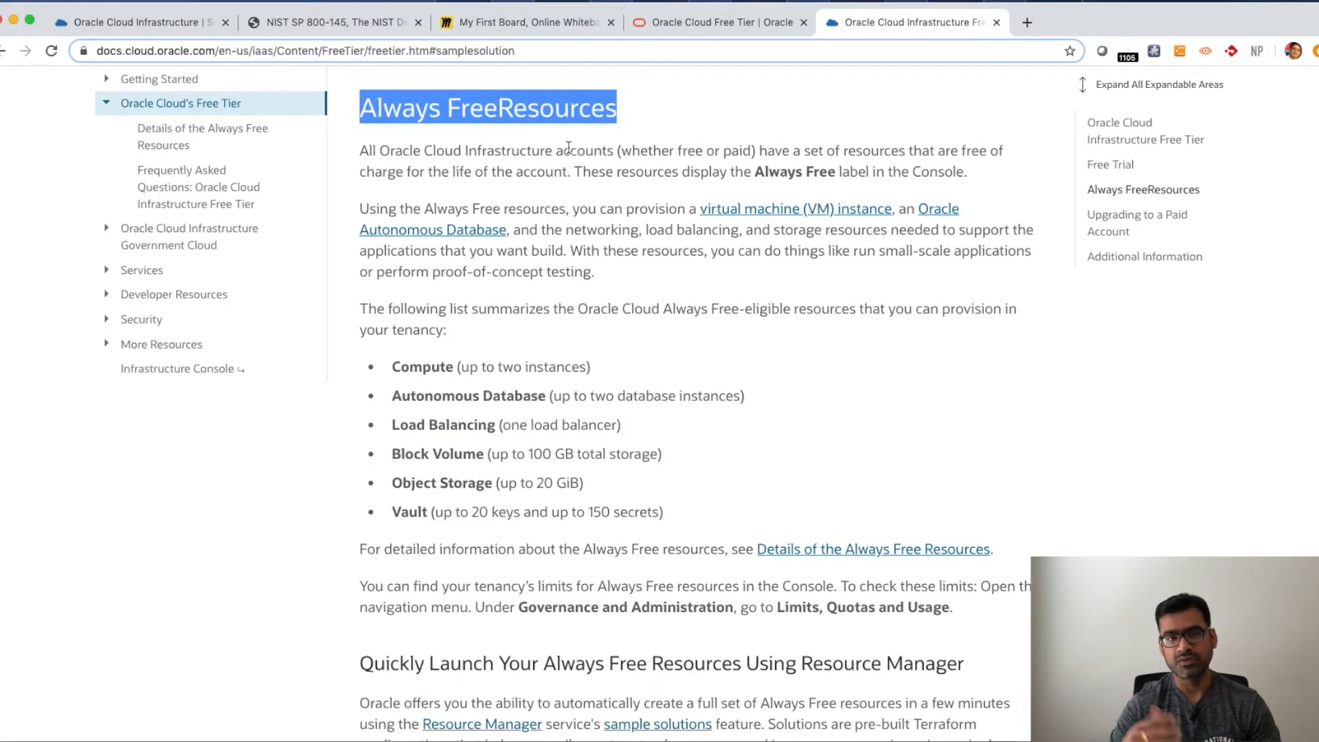
left_click_drag(968, 173, 753, 169)
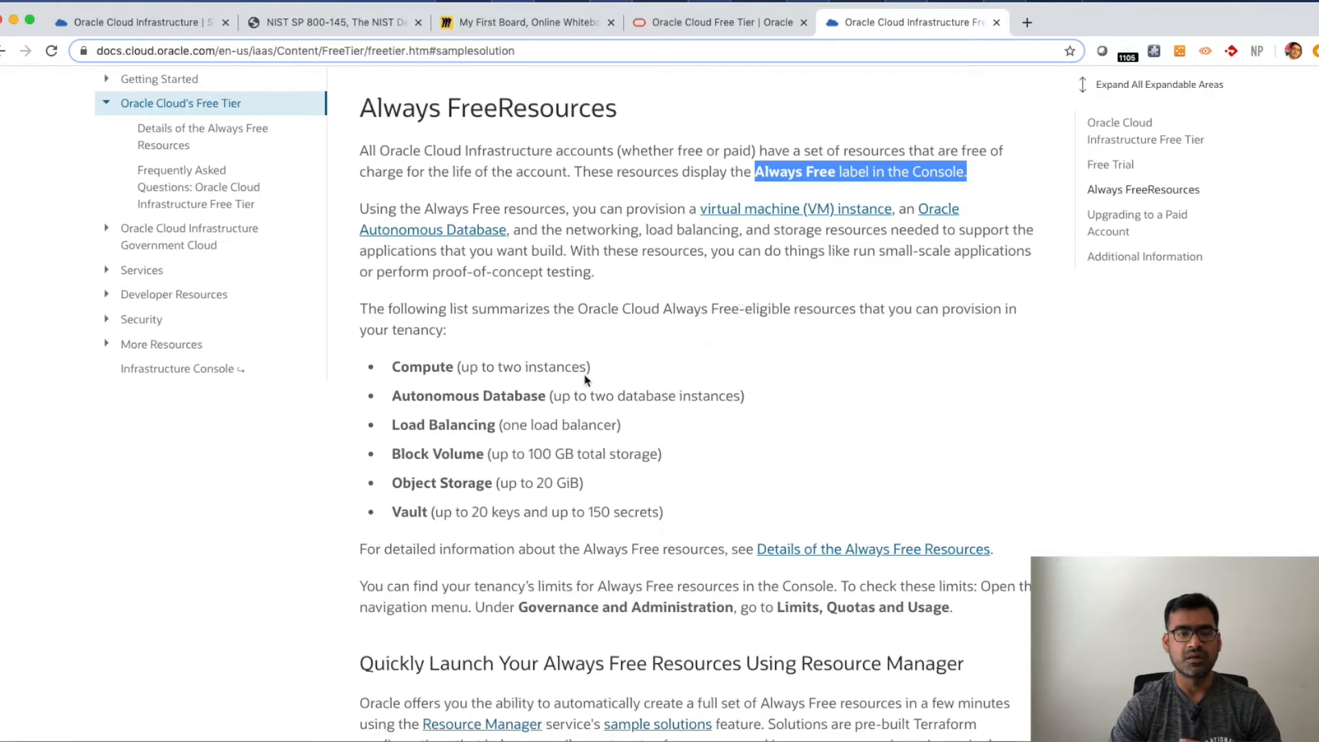
left_click_drag(592, 369, 404, 362)
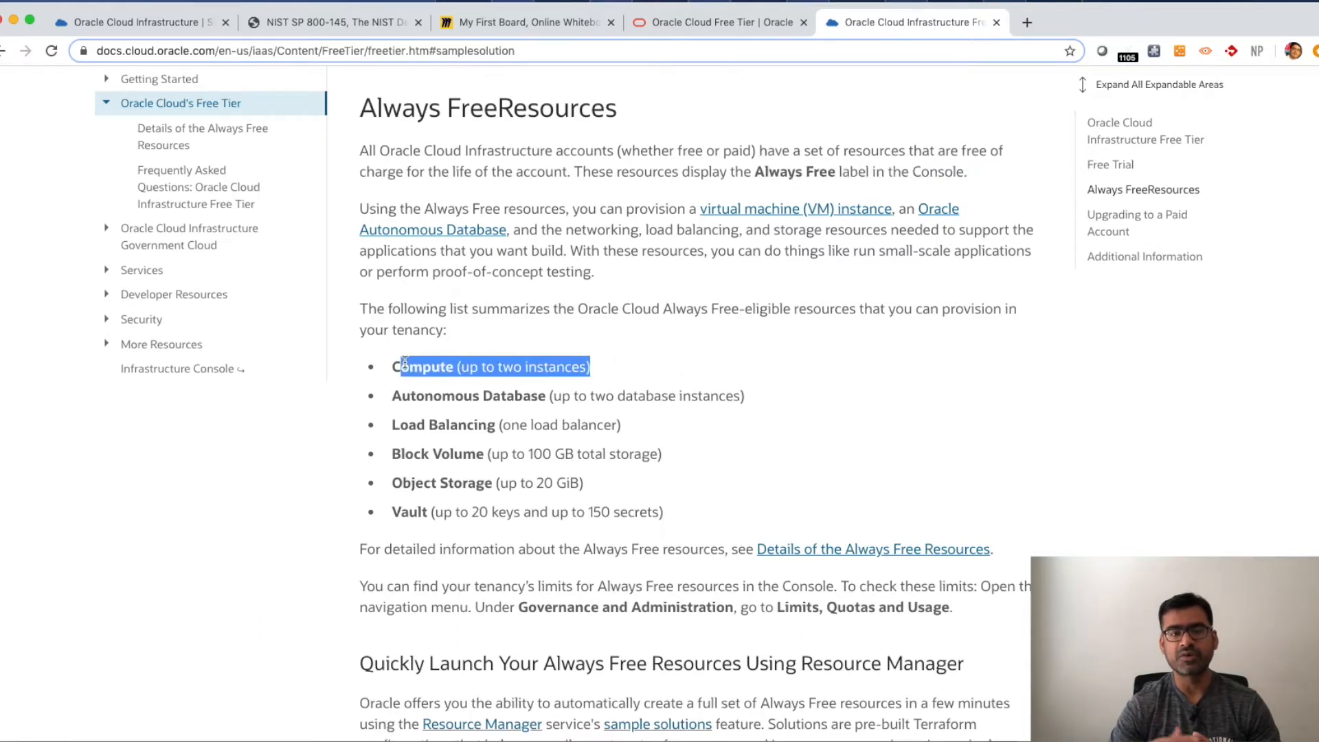
- Highlight each Always Free resource limit in turn: Compute, Autonomous Database, Load Balancing, Block Volume, Object Storage and Vault
left_click_drag(747, 404, 410, 394)
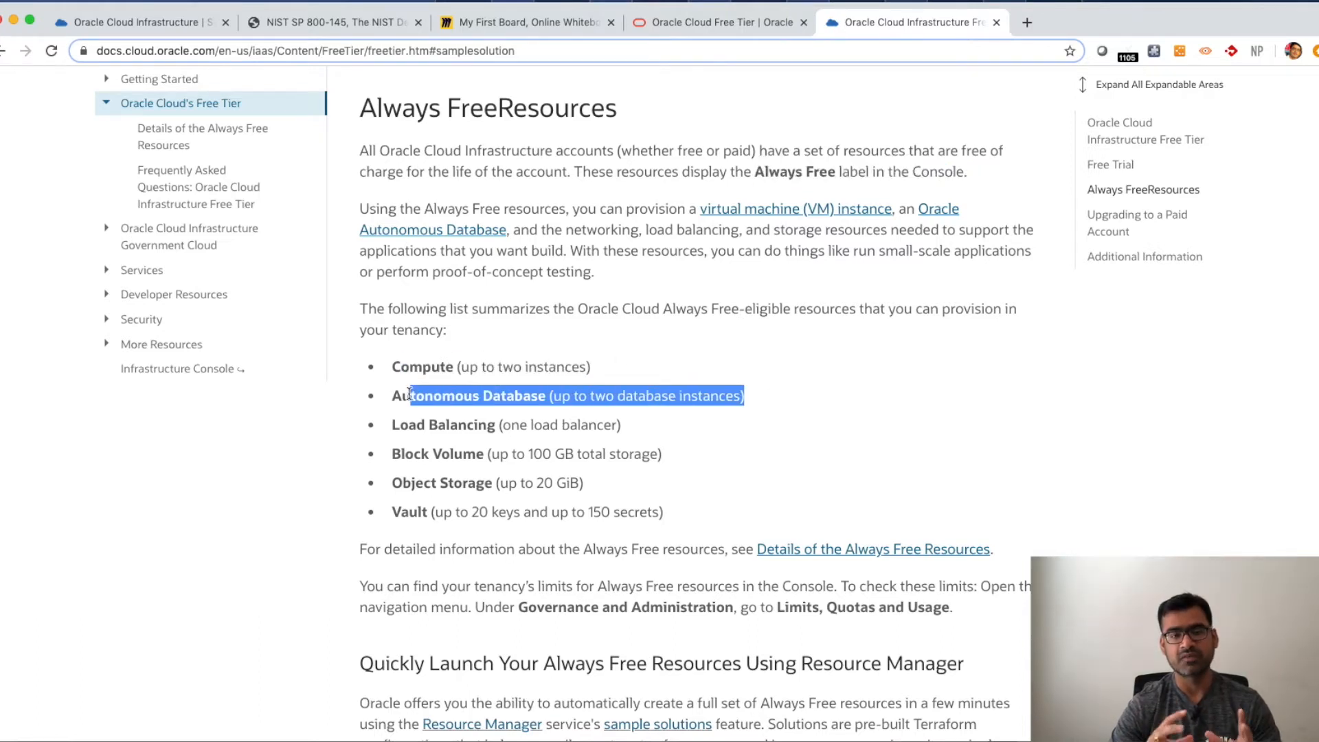
left_click_drag(638, 427, 327, 429)
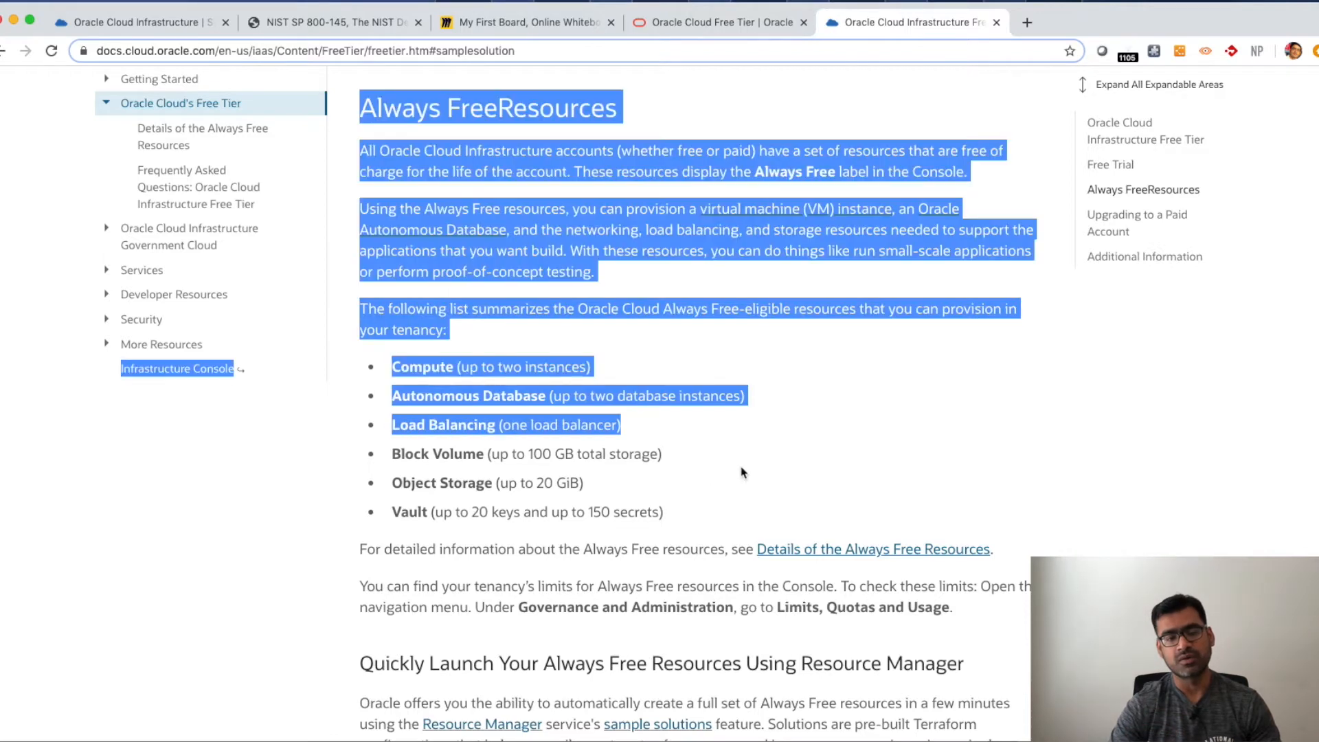
left_click(708, 463)
left_click_drag(667, 456, 448, 450)
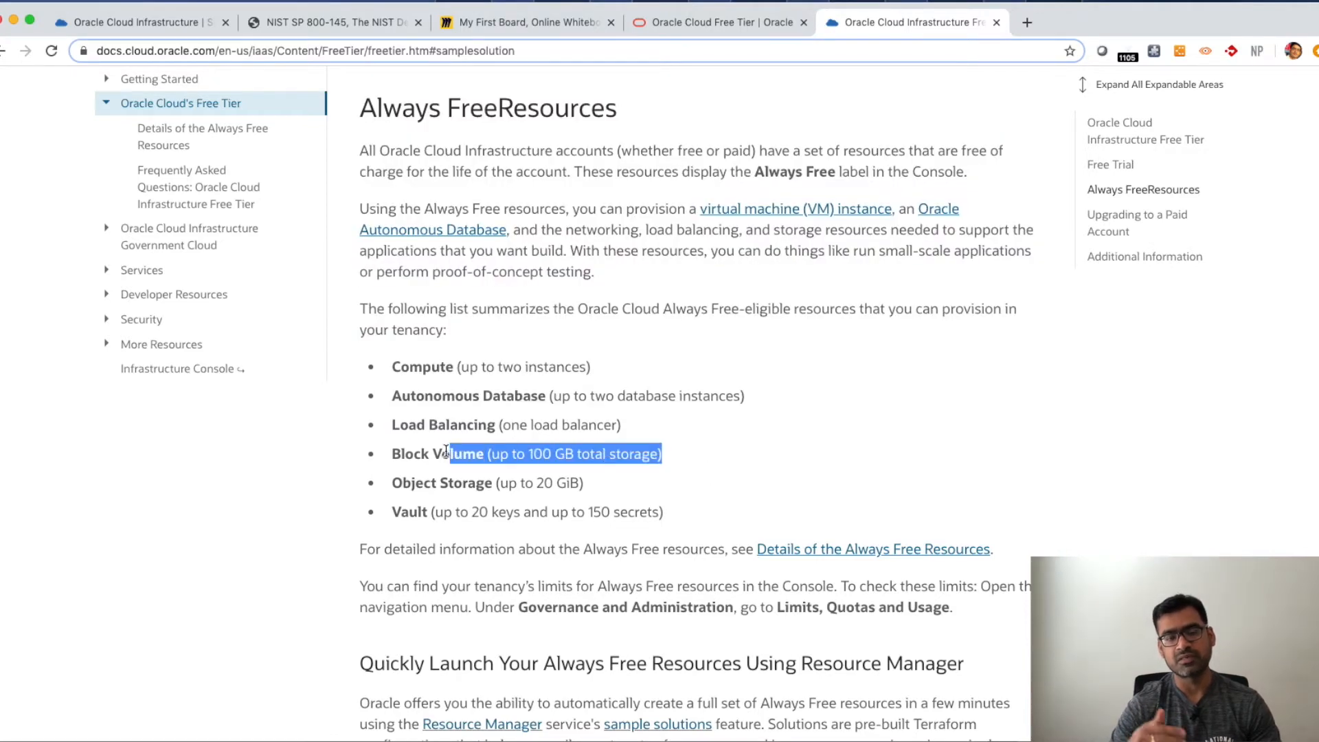
left_click_drag(584, 511, 486, 479)
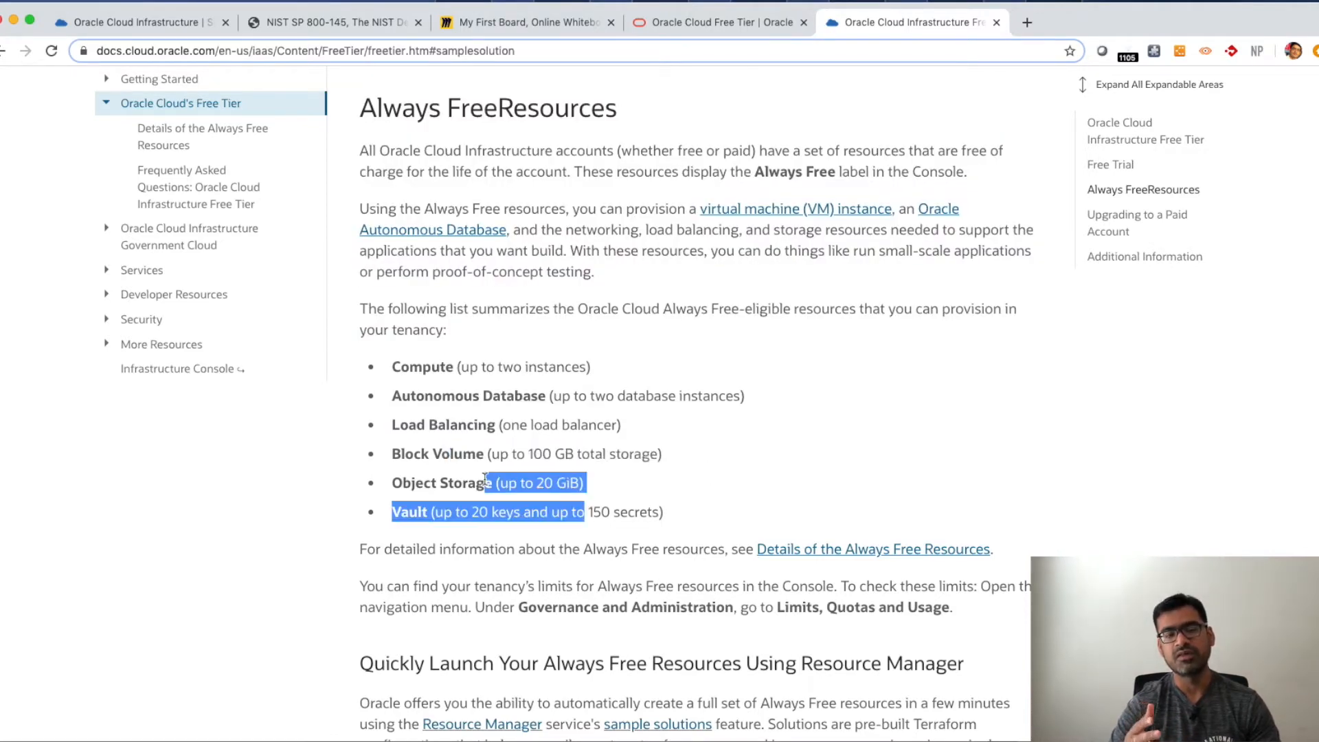
left_click_drag(783, 523, 478, 514)
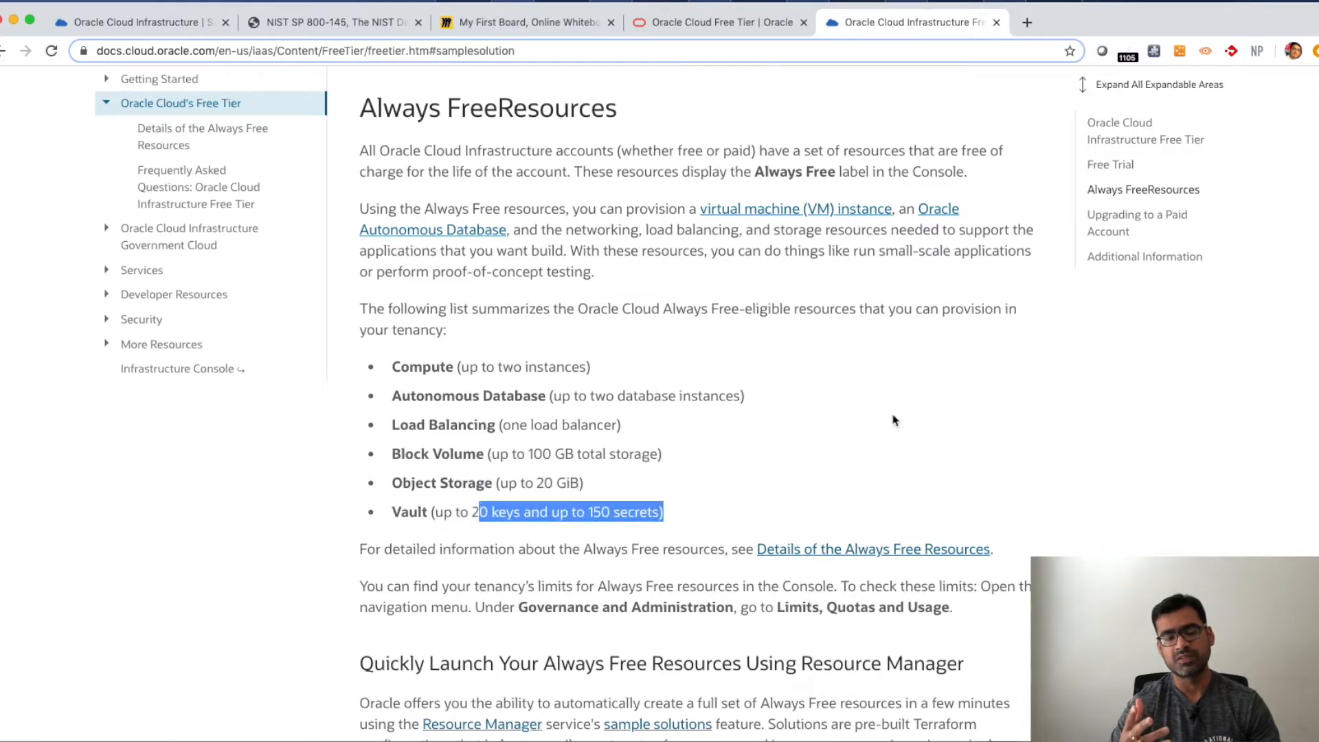
left_click(942, 414)
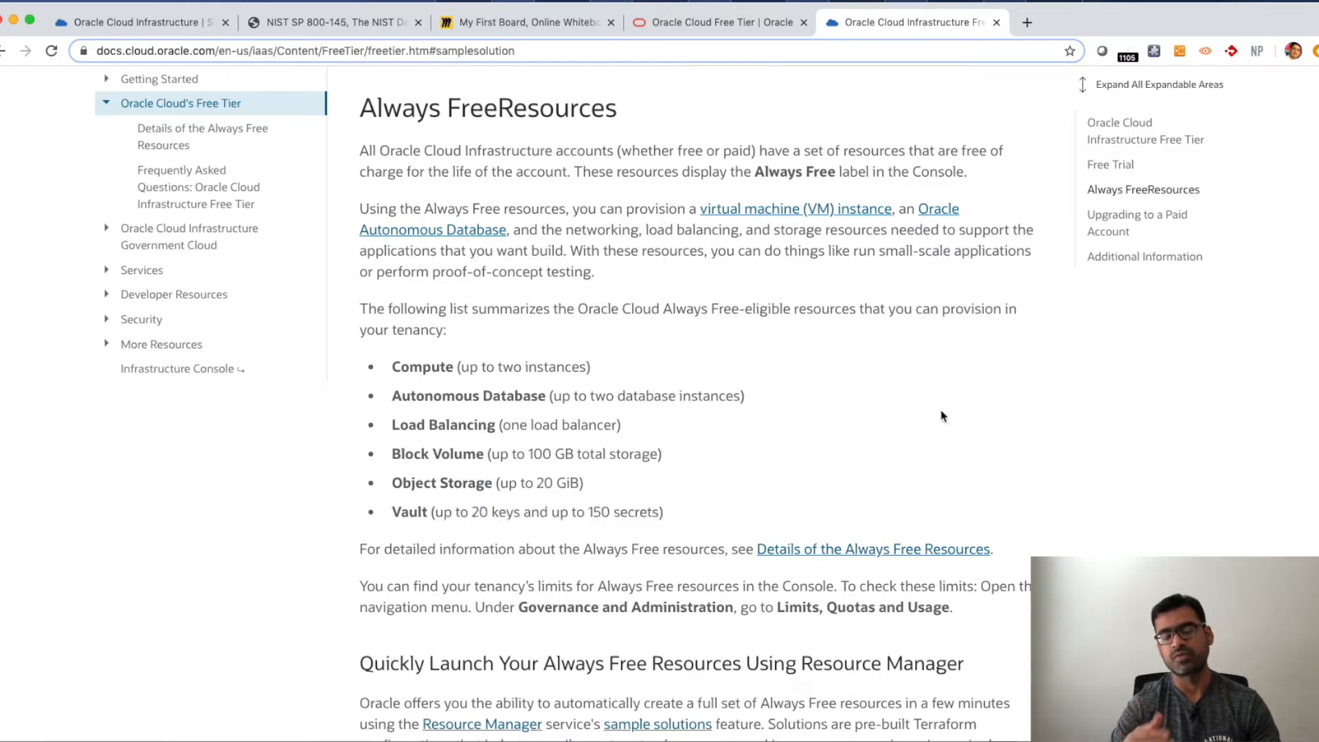
- Switch to the first Oracle Cloud Infrastructure tab, sign in to the console, and scroll through the home dashboard
left_click(168, 26)
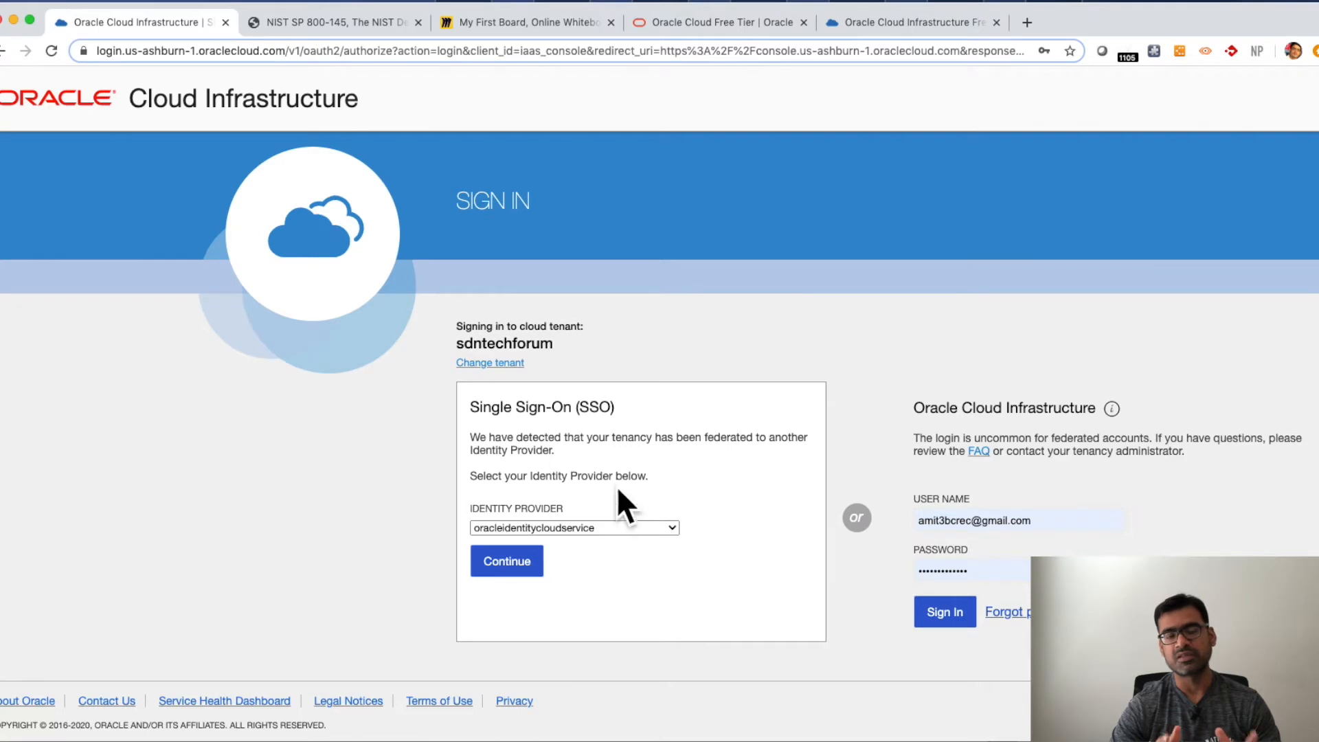
left_click(942, 618)
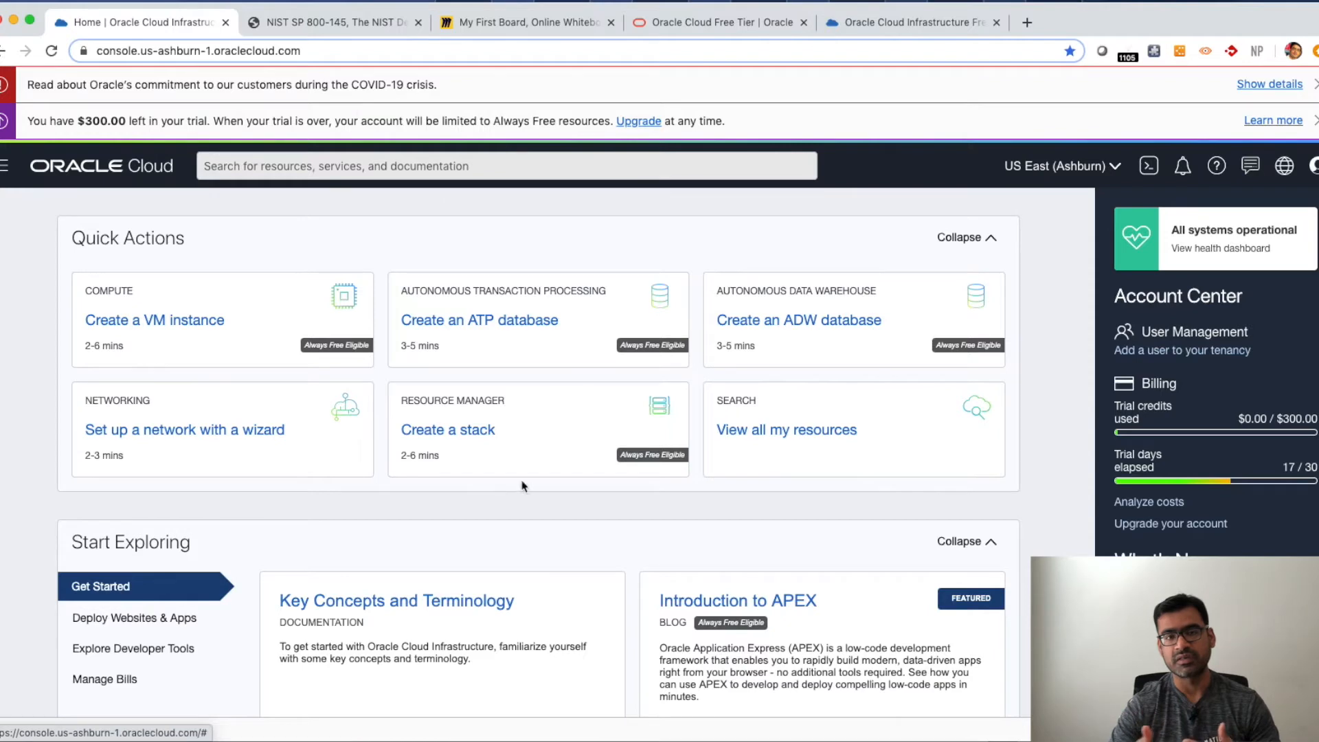
scroll(475, 499, "down", 2)
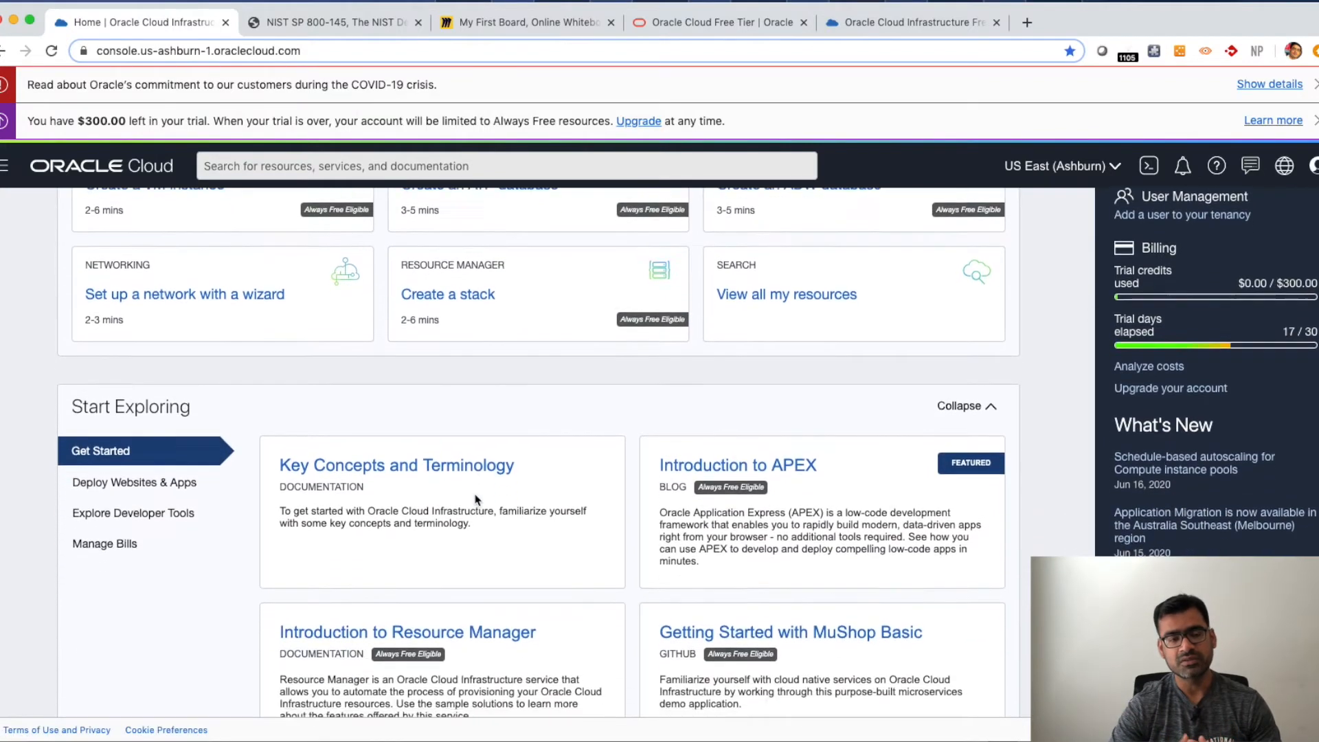
scroll(475, 500, "down", 3)
scroll(473, 498, "up", 5)
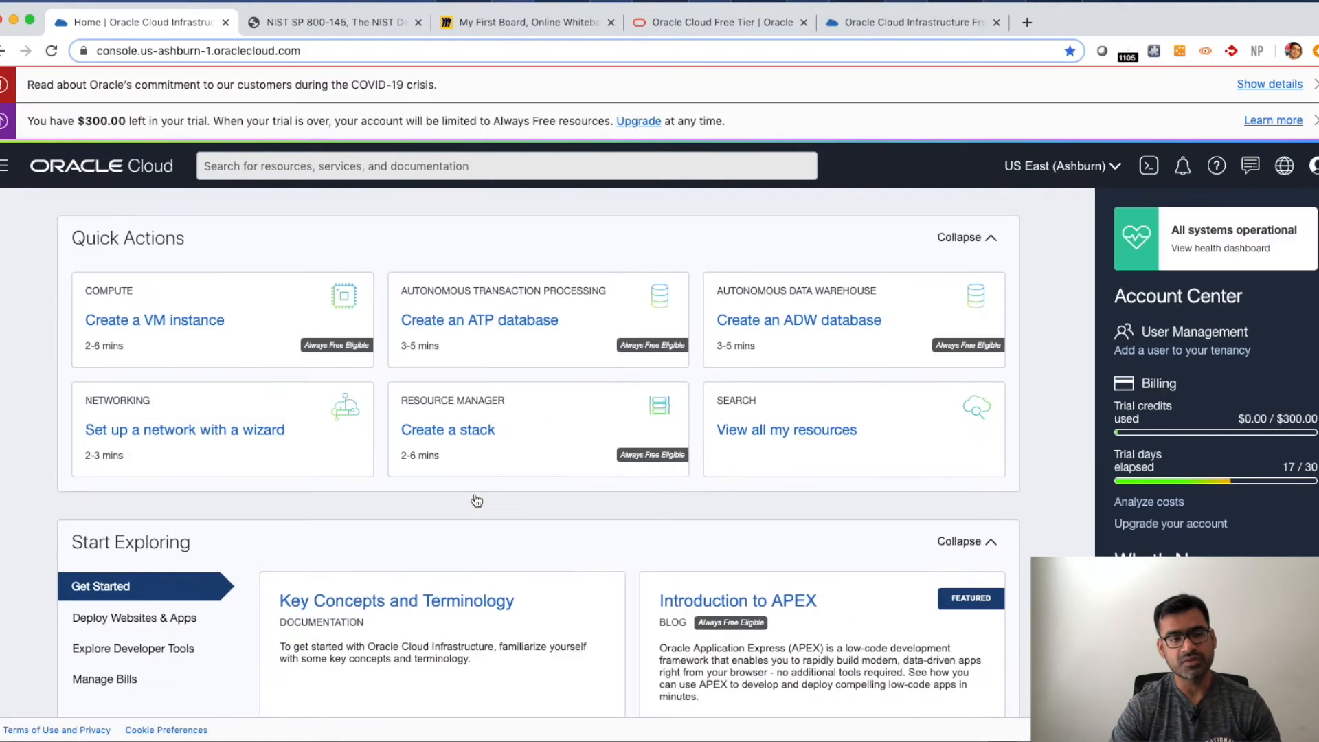
- Open Cost and Usage Reports under Account Management from the navigation menu and scroll through its policy instructions
left_click(5, 168)
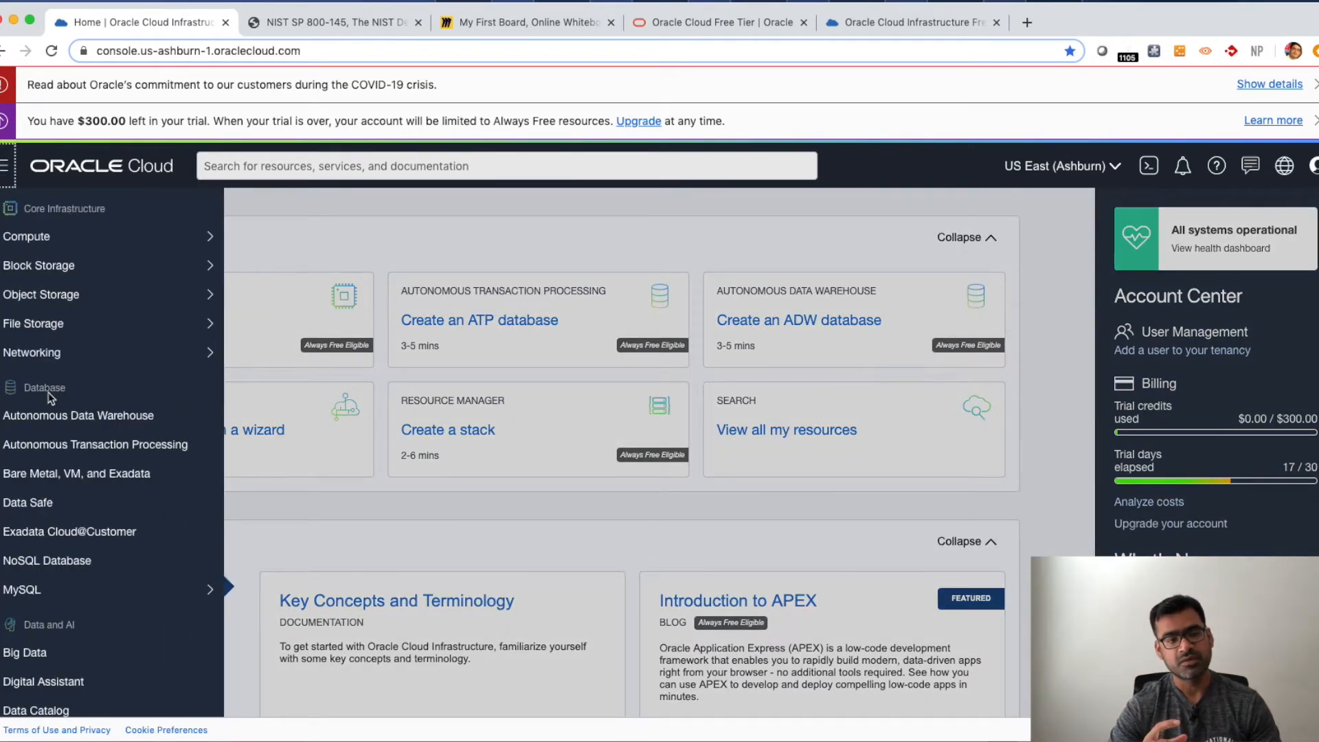
scroll(62, 419, "down", 5)
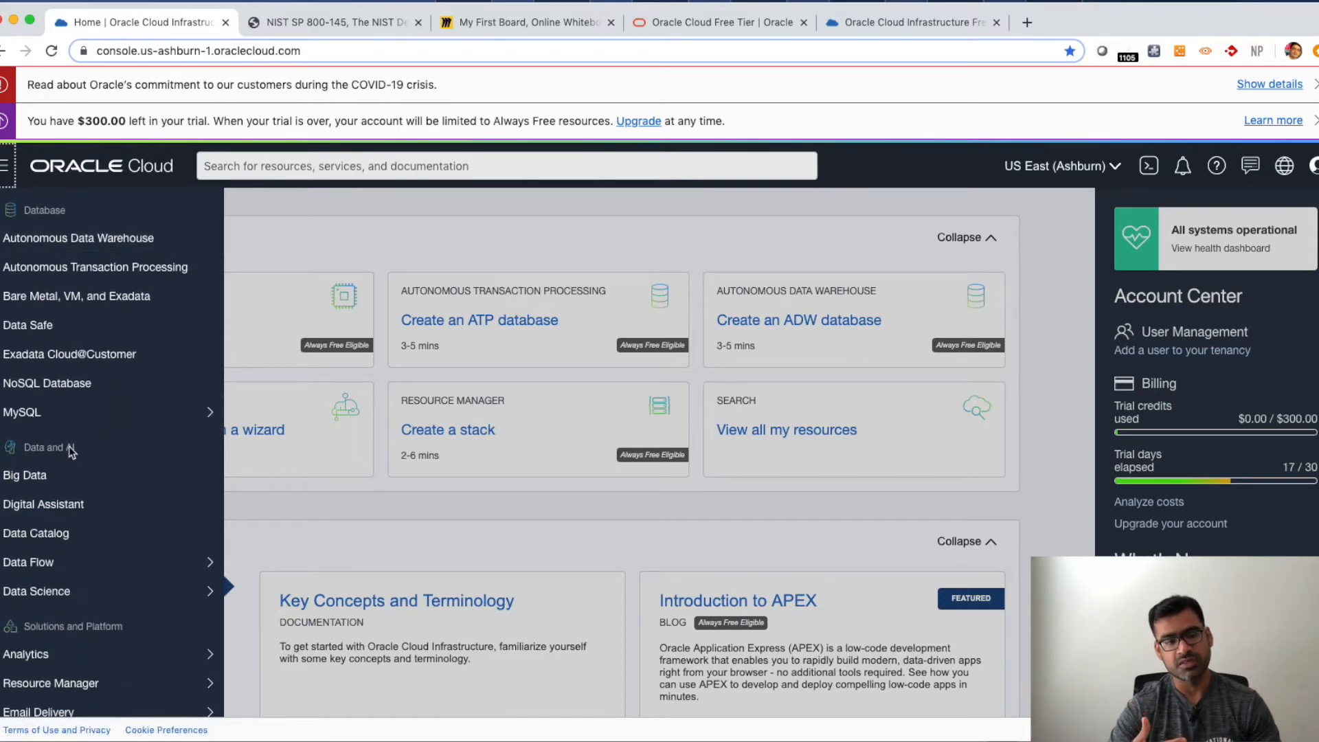
scroll(71, 452, "down", 4)
scroll(103, 488, "down", 5)
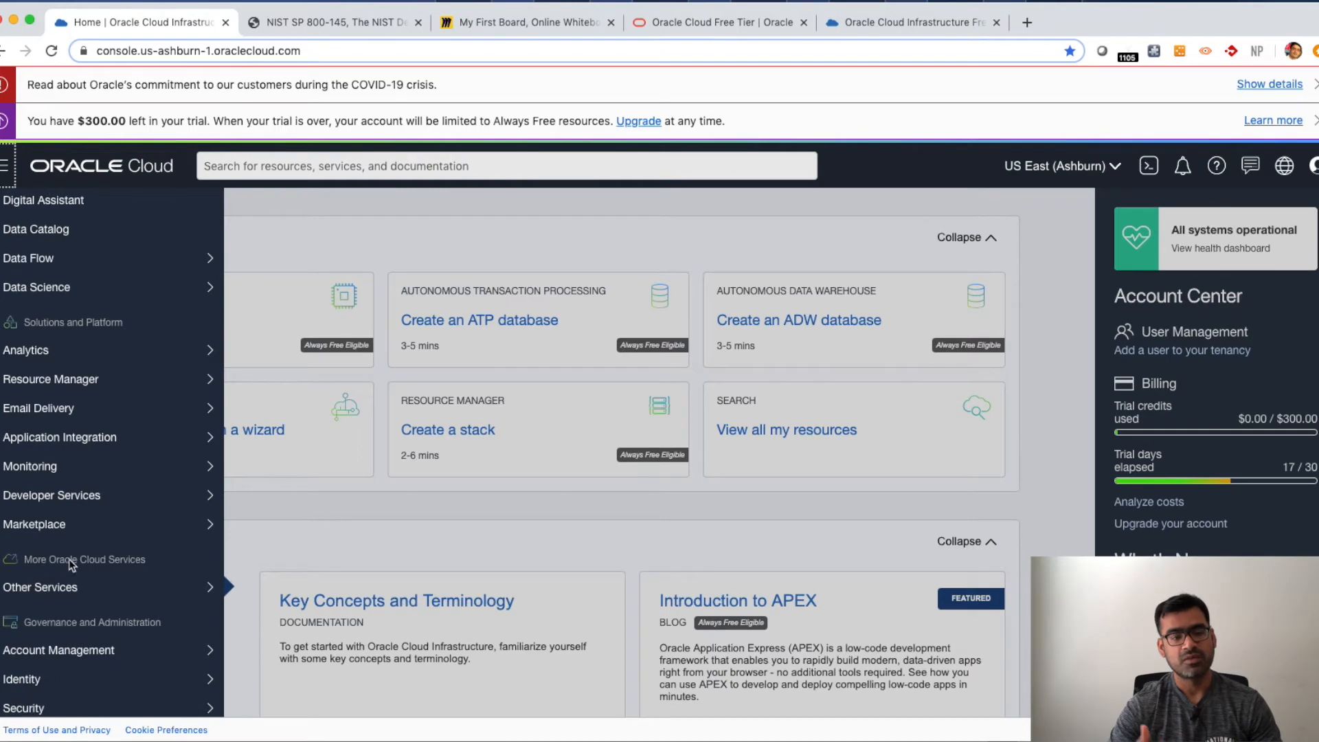
scroll(70, 564, "down", 3)
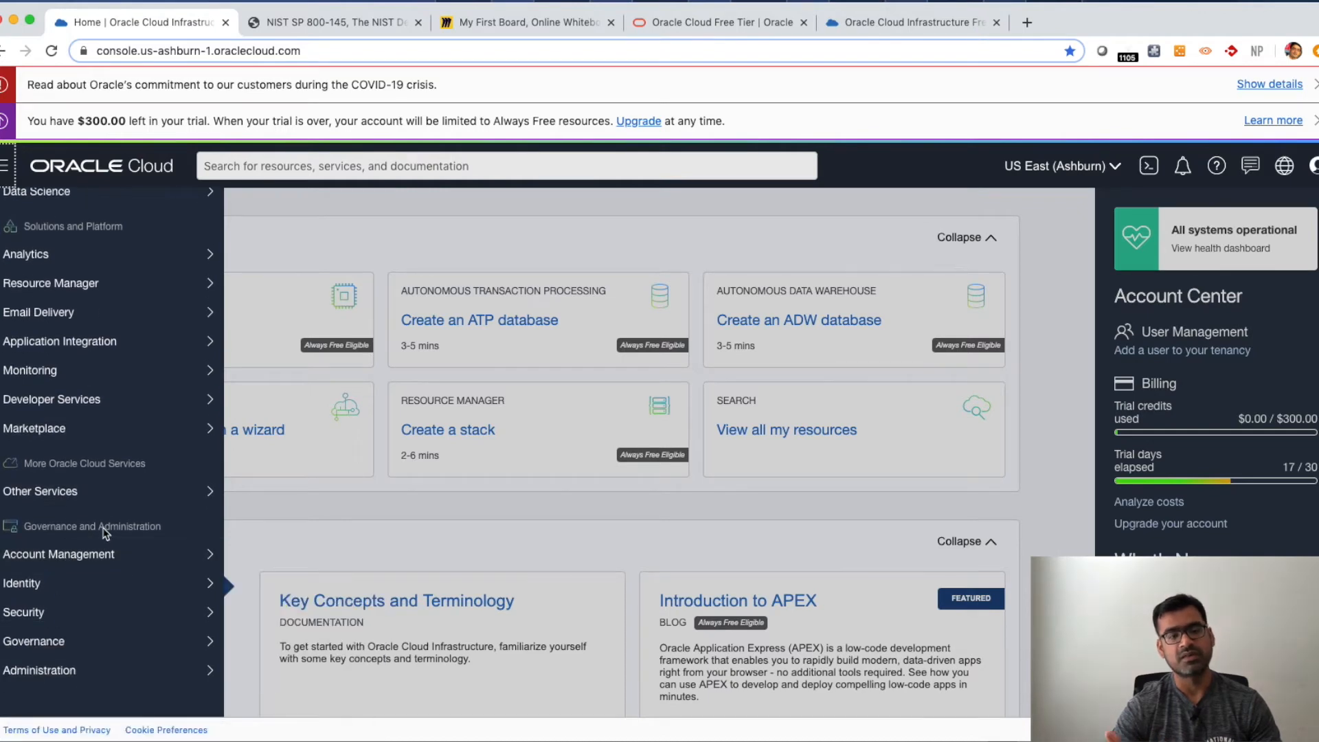
mouse_move(88, 560)
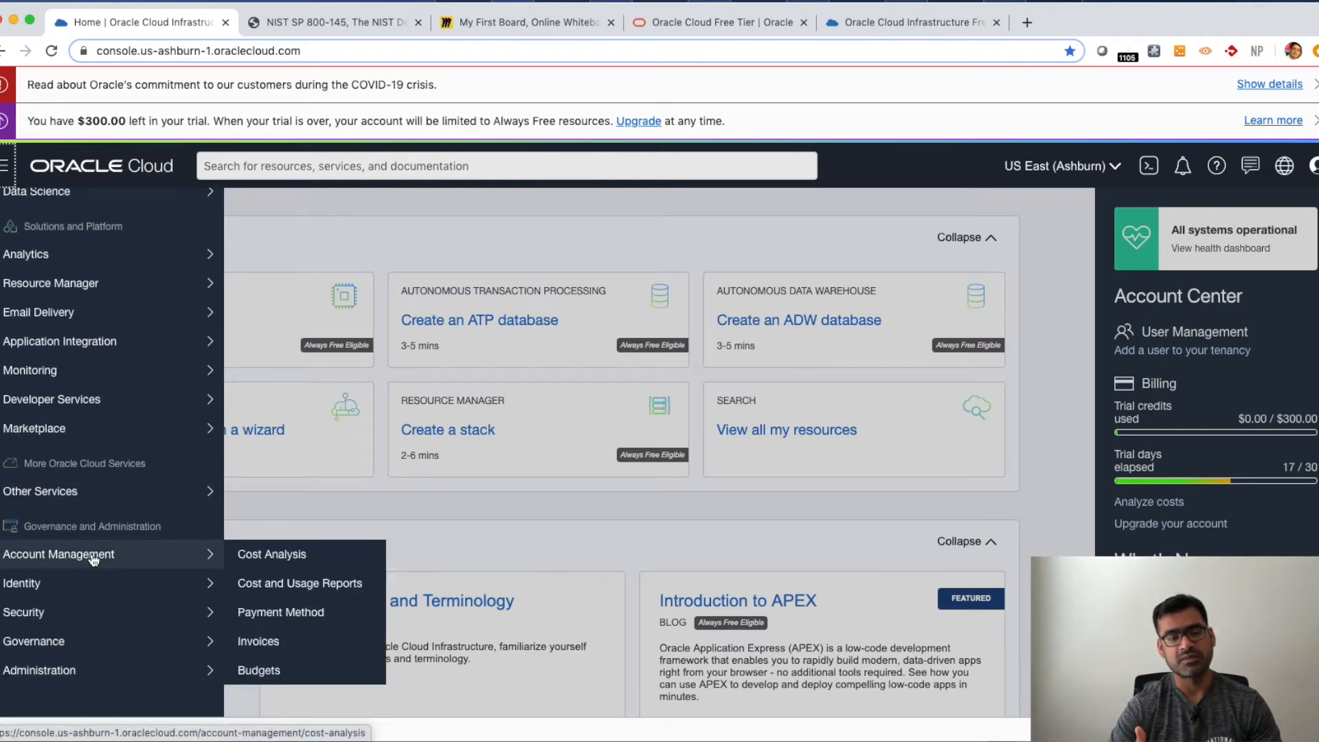
left_click(285, 585)
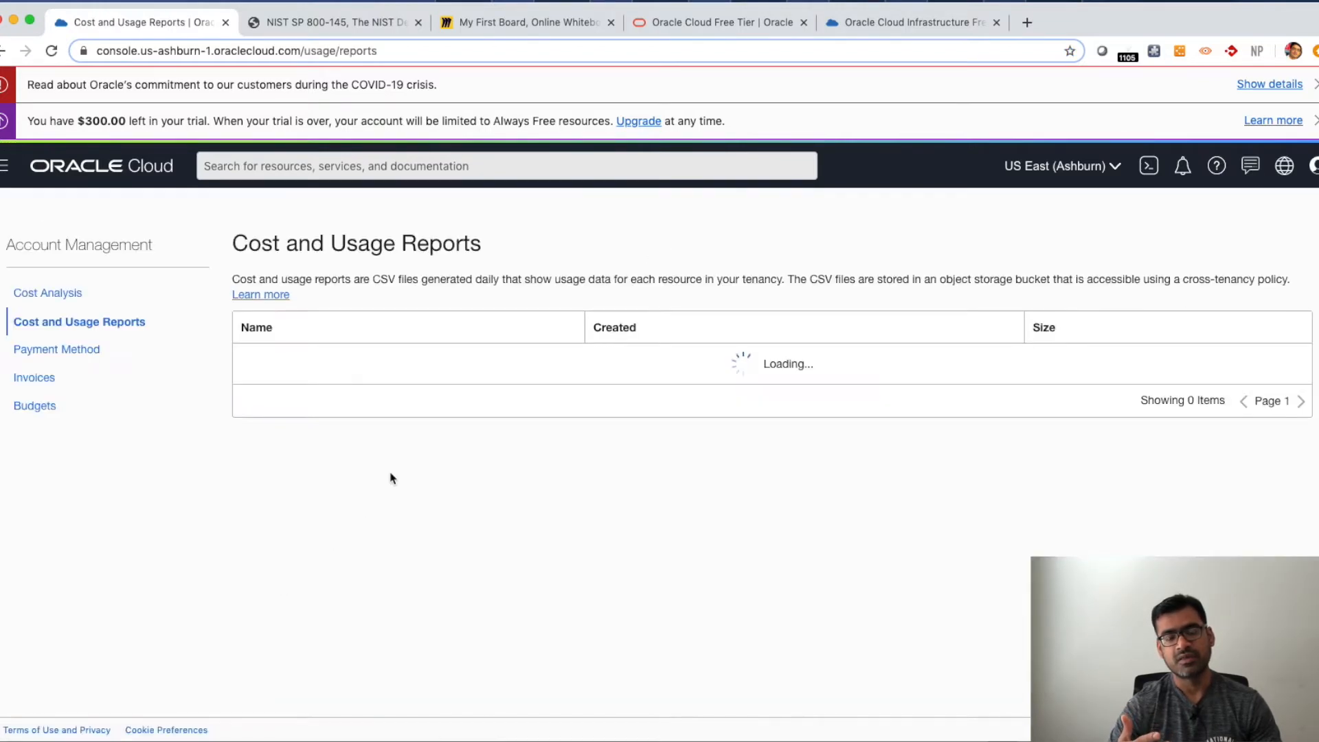
scroll(446, 490, "down", 1)
scroll(444, 489, "up", 1)
scroll(524, 493, "down", 1)
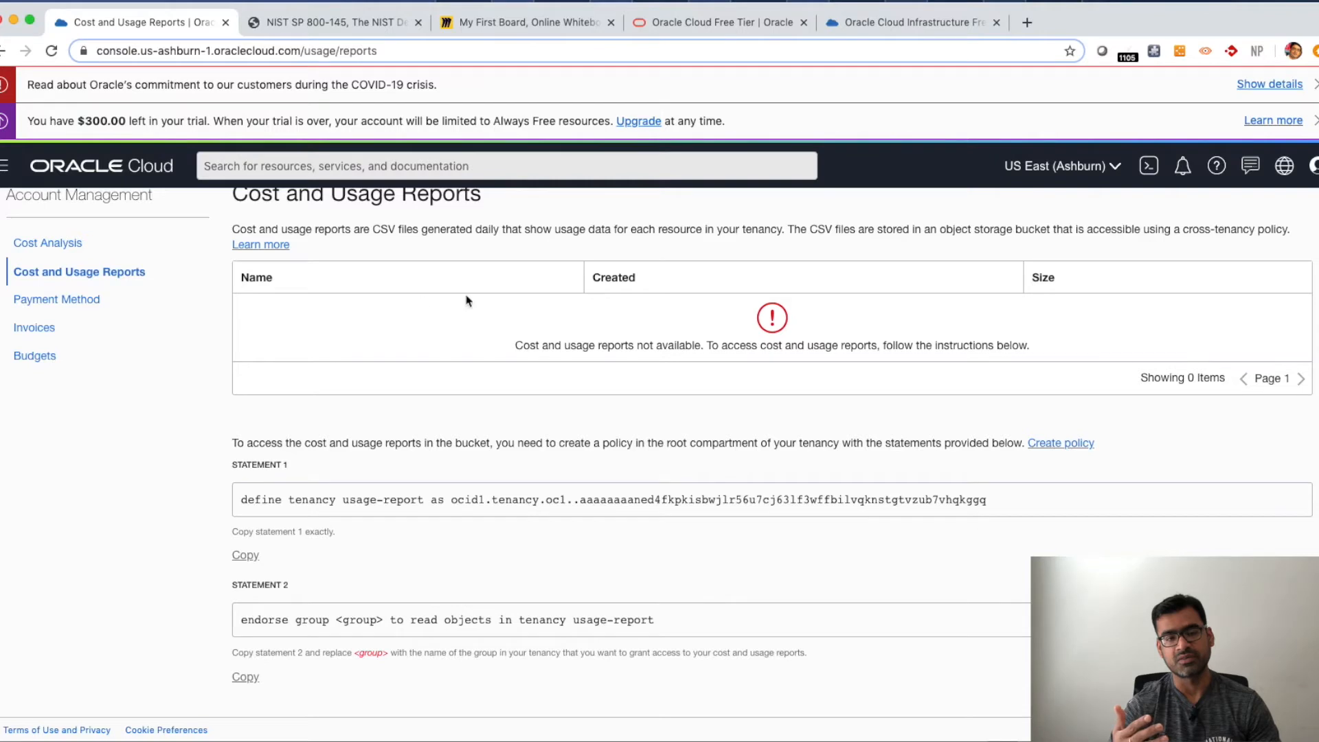
scroll(693, 340, "up", 3)
scroll(693, 340, "down", 3)
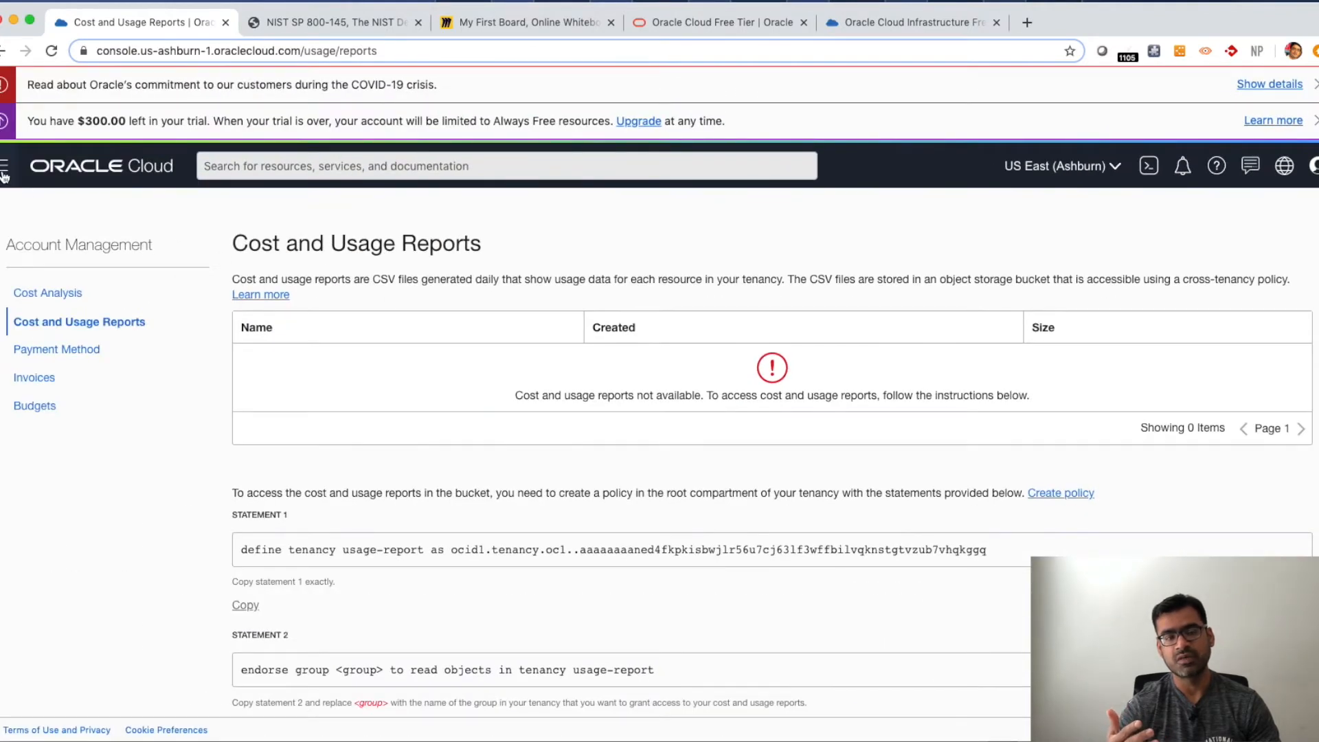
- Open the Identity Users page from the navigation menu
left_click(4, 172)
mouse_move(108, 499)
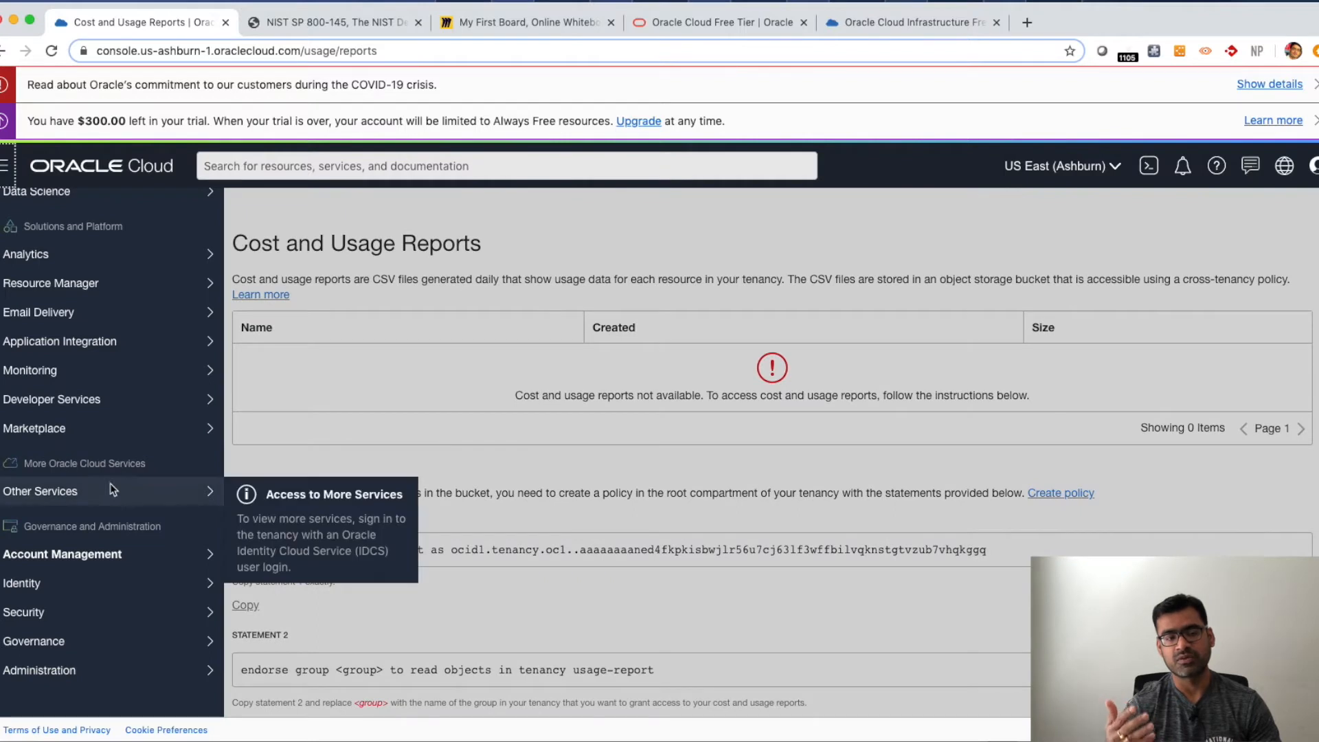
mouse_move(115, 583)
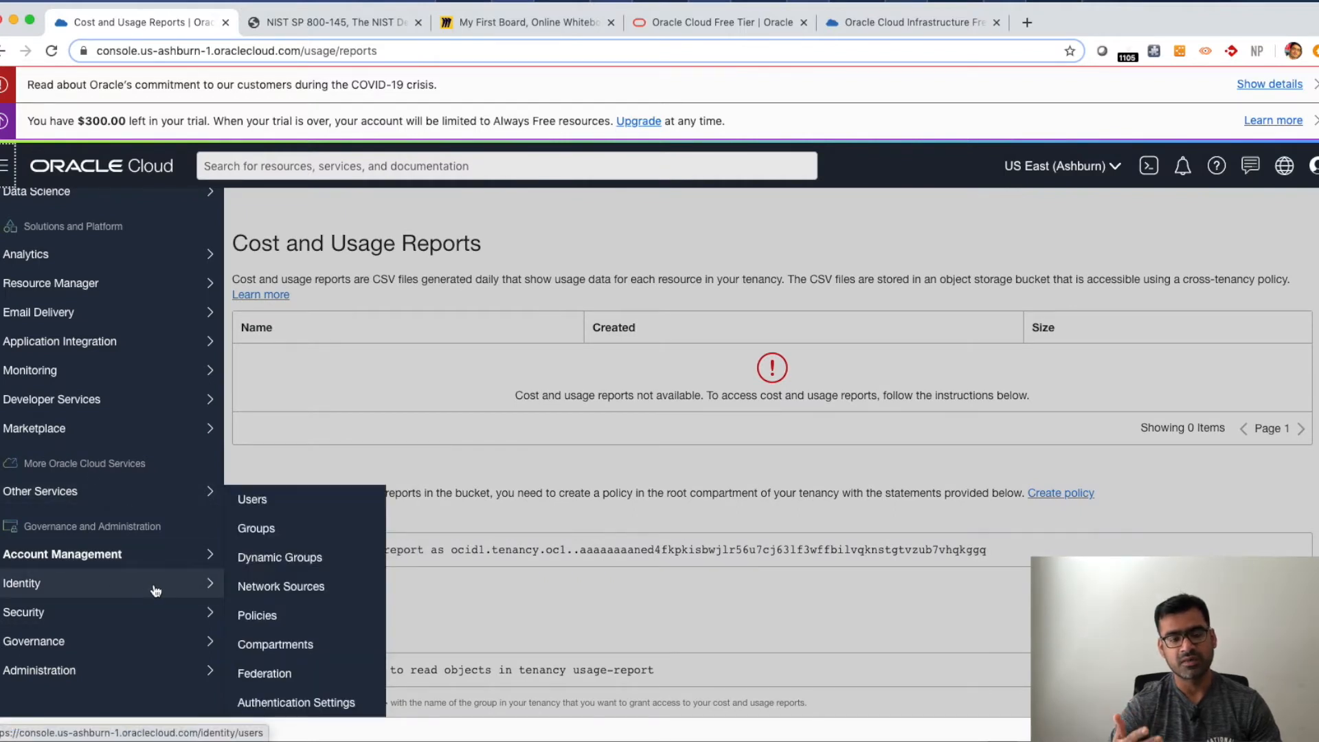
left_click(260, 501)
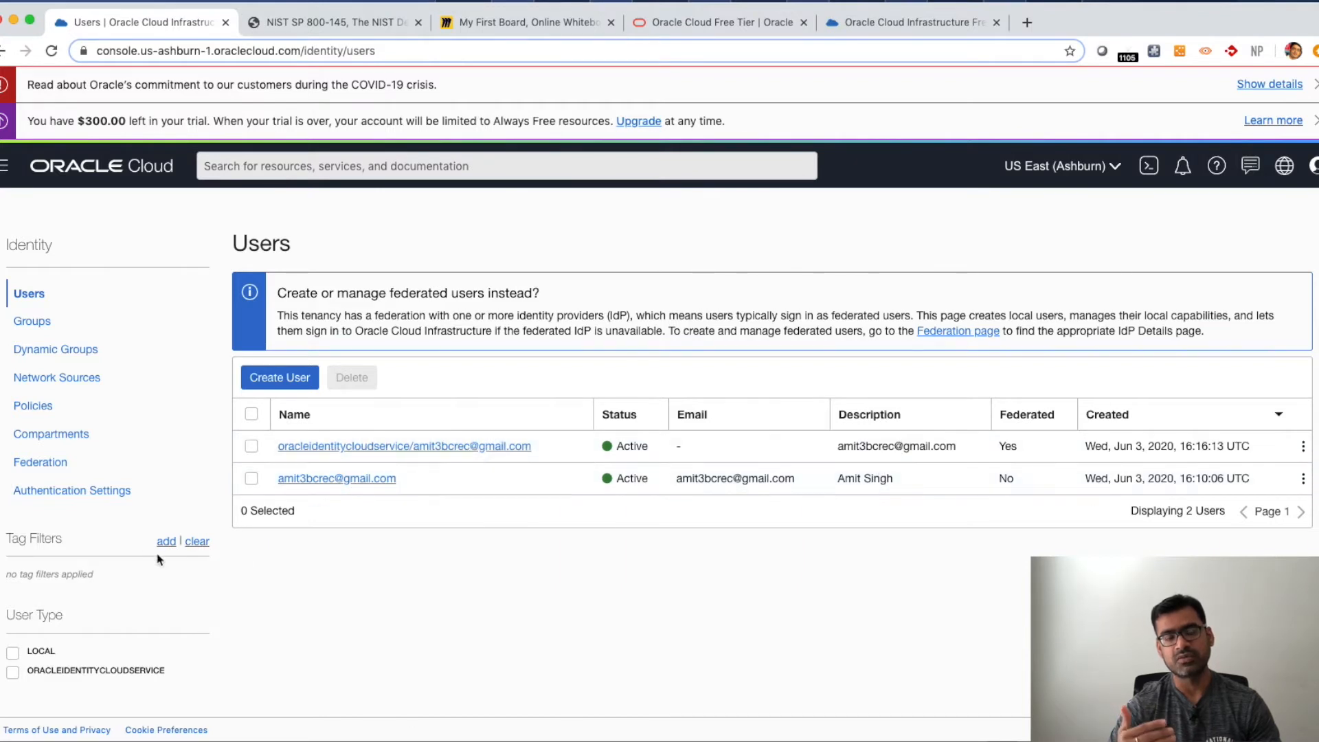
- Open the Administrators group's details from the Groups list, then return to the Identity users page
left_click(40, 325)
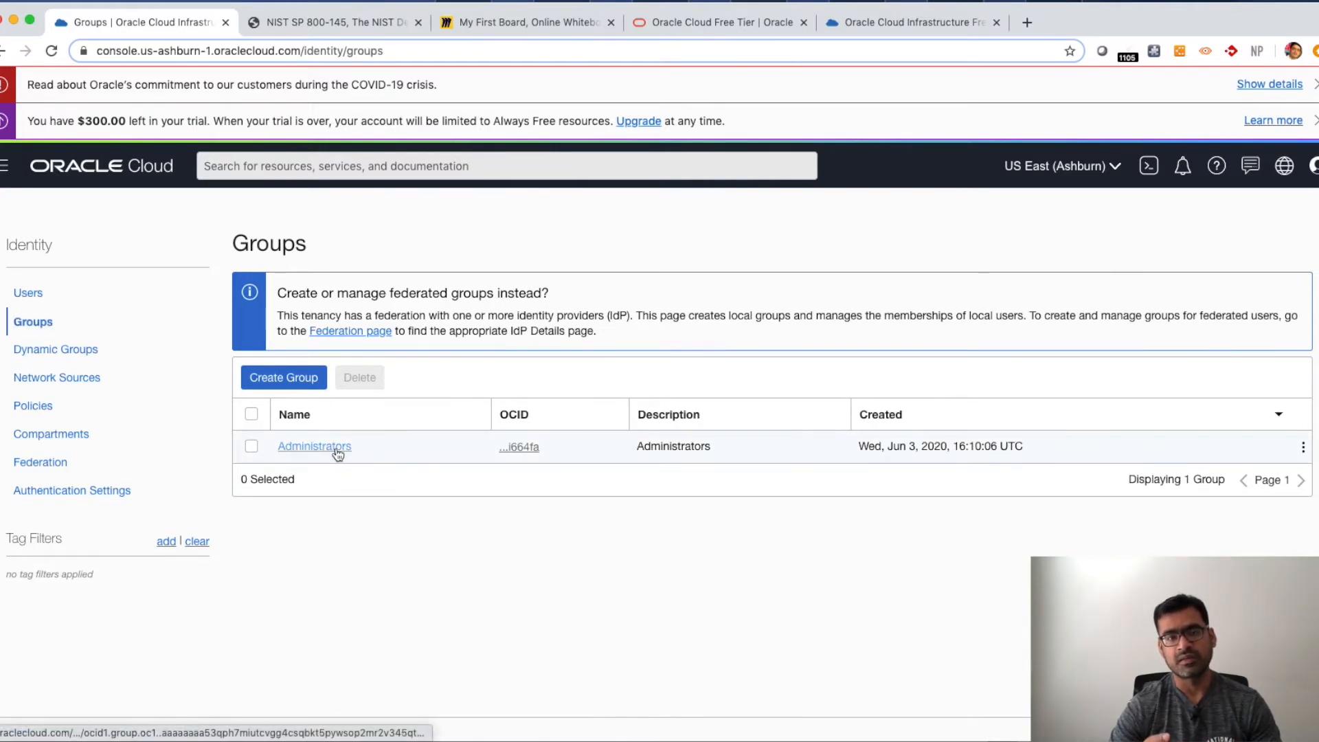
left_click(333, 449)
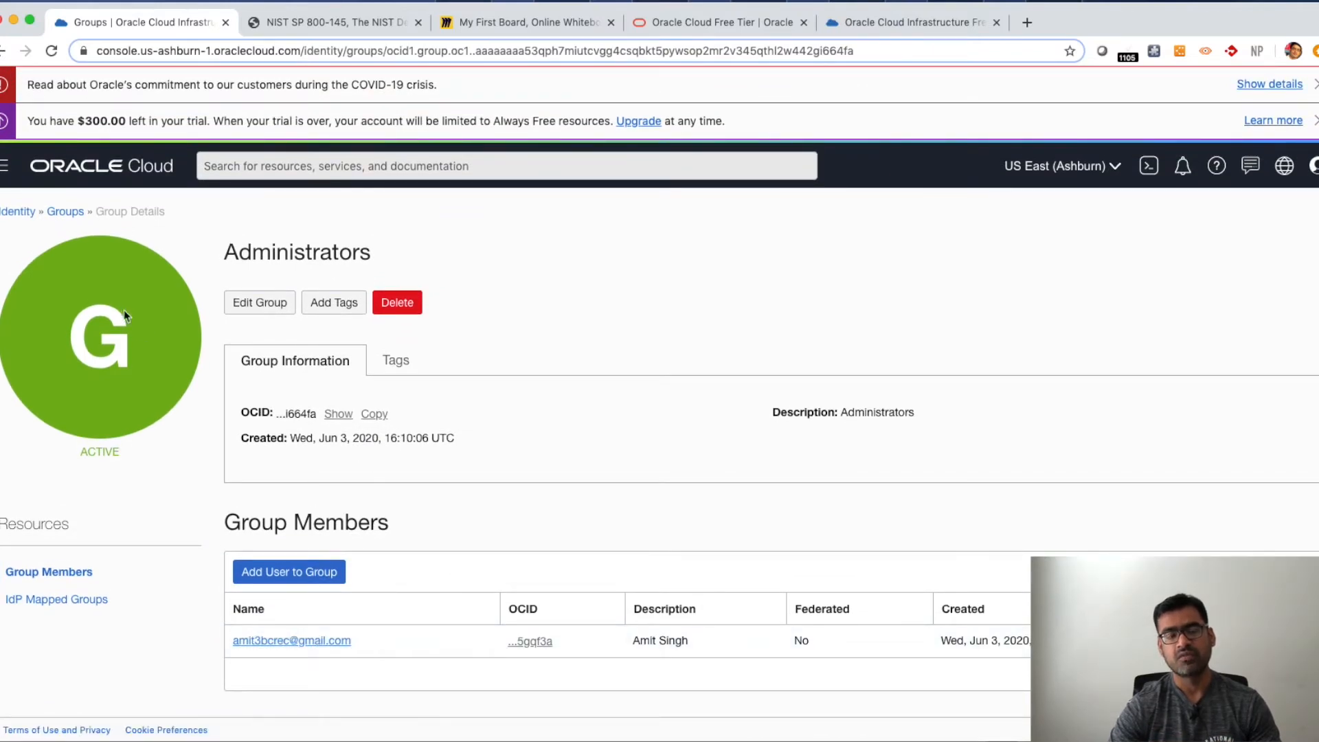
left_click(14, 211)
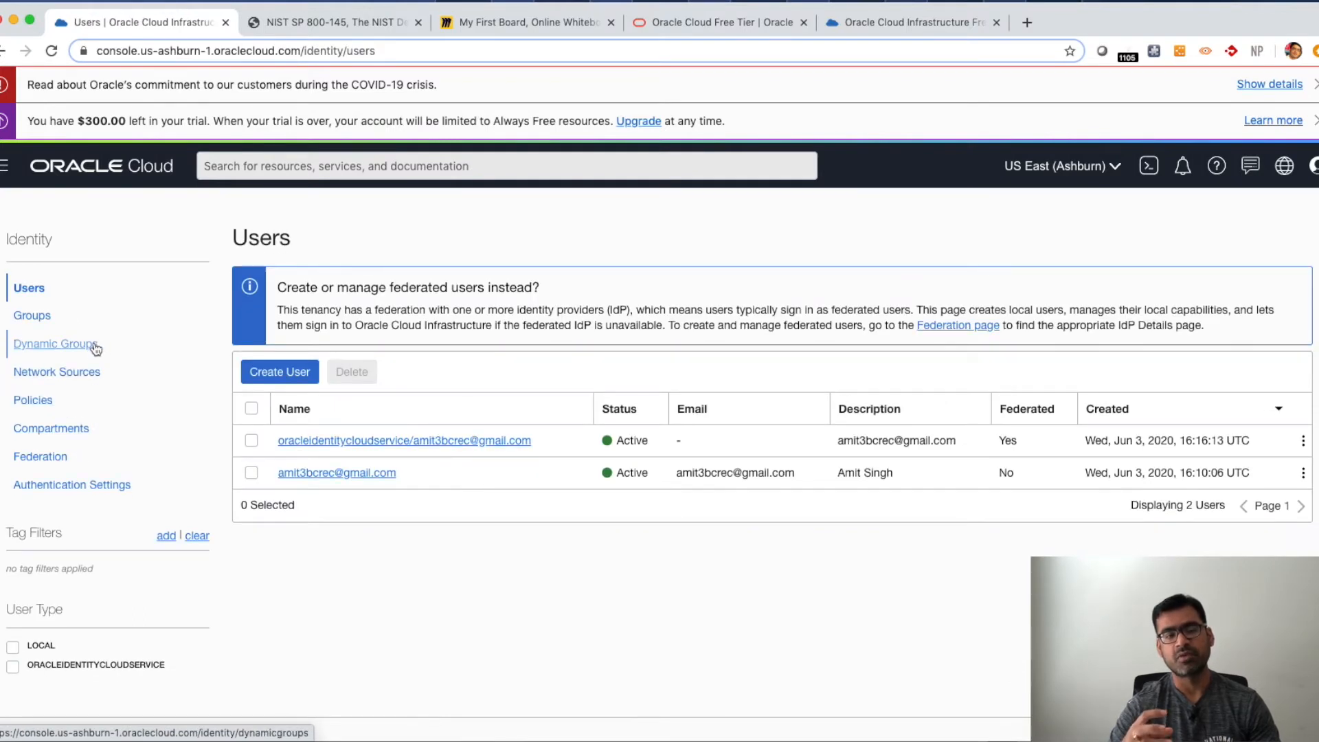
- Open the Tenant Admin Policy from Policies and highlight its statement's group, verb, resource and the whole statement
left_click(40, 408)
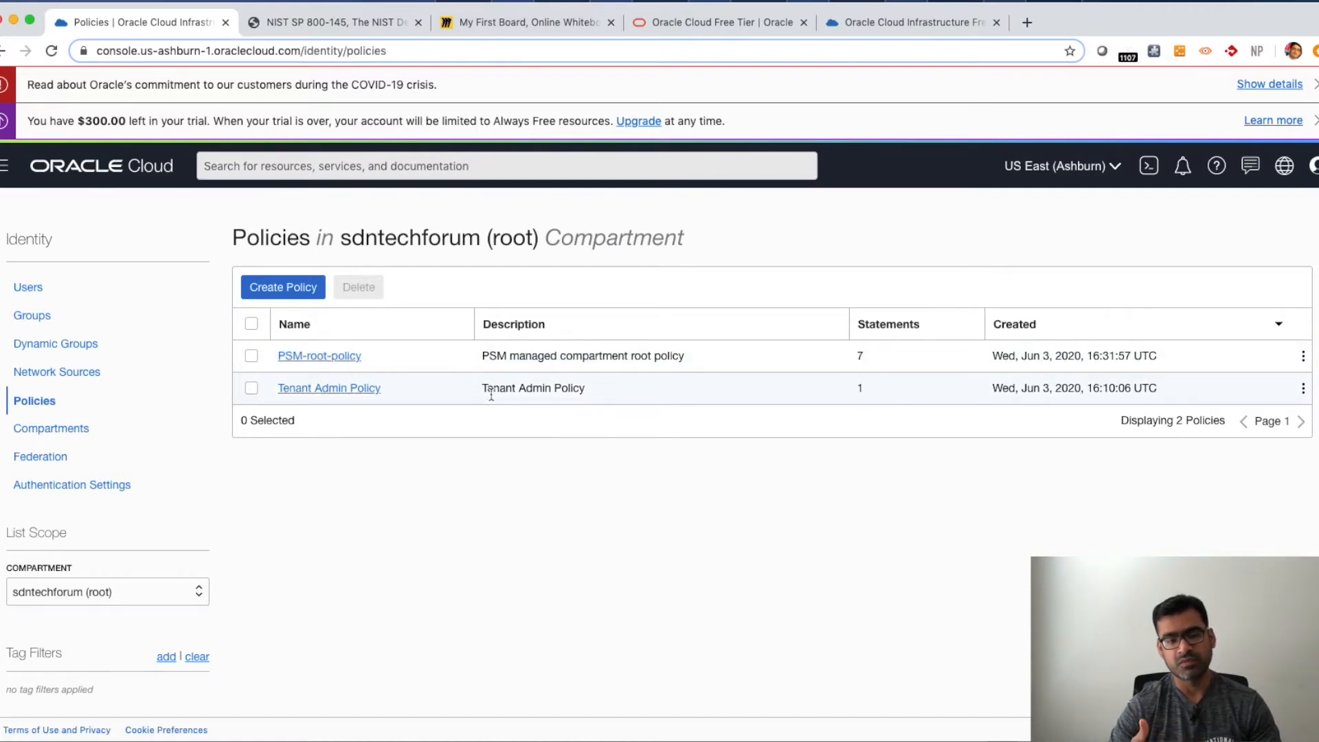
left_click(337, 389)
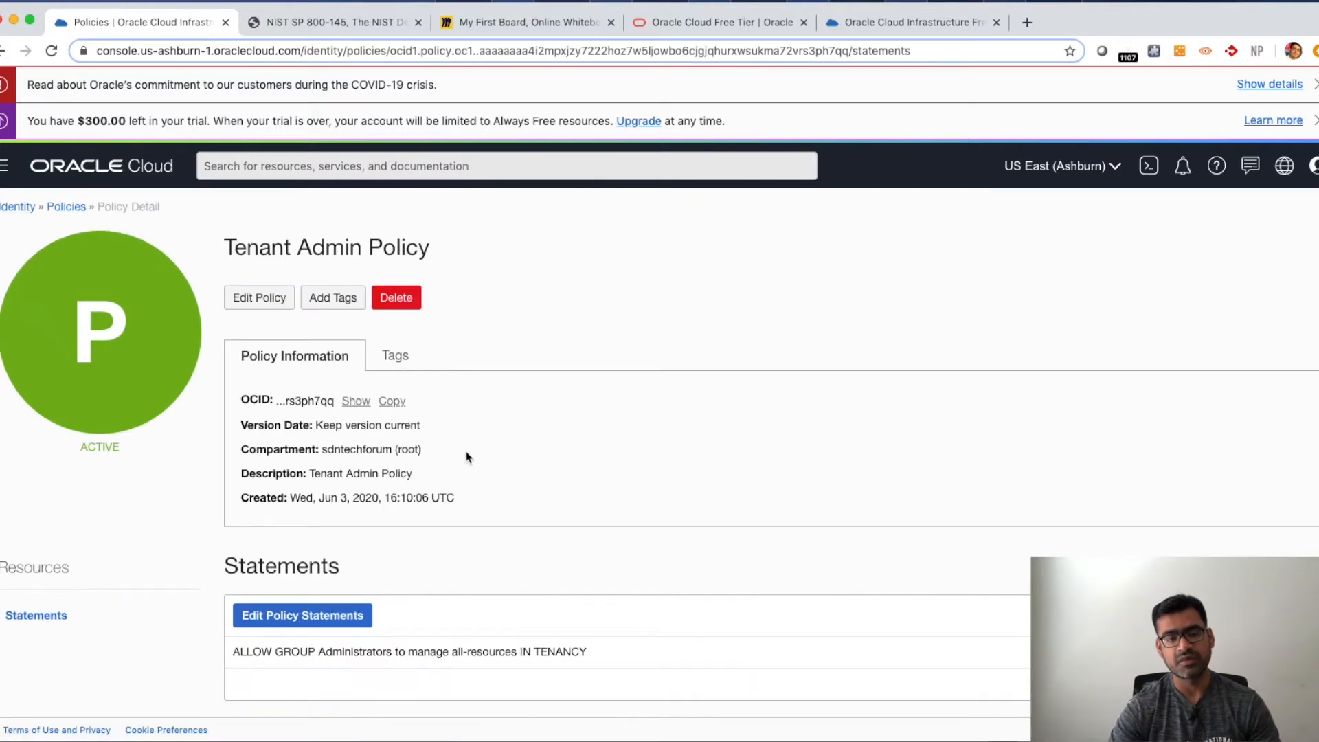
left_click_drag(316, 652, 252, 652)
left_click(391, 658)
left_click_drag(393, 654, 331, 650)
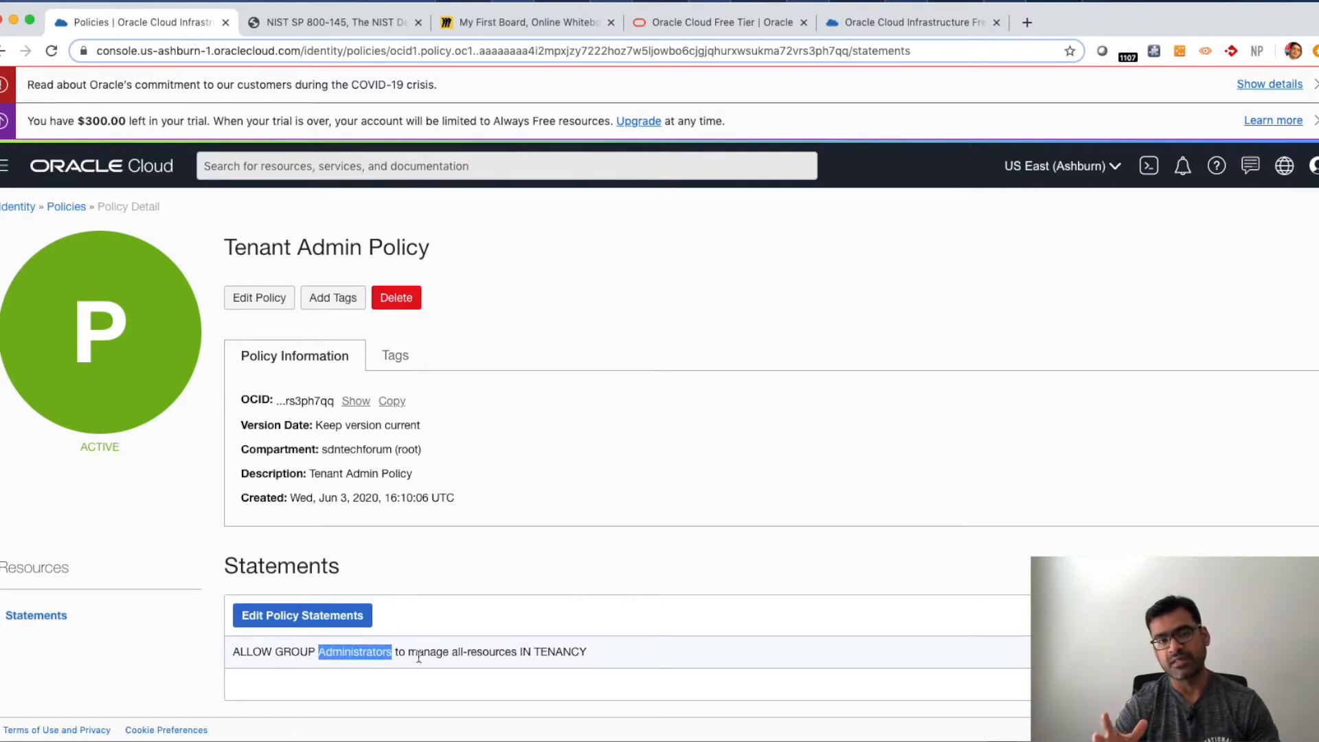
left_click_drag(450, 652, 407, 650)
left_click_drag(520, 653, 454, 649)
left_click_drag(600, 656, 232, 649)
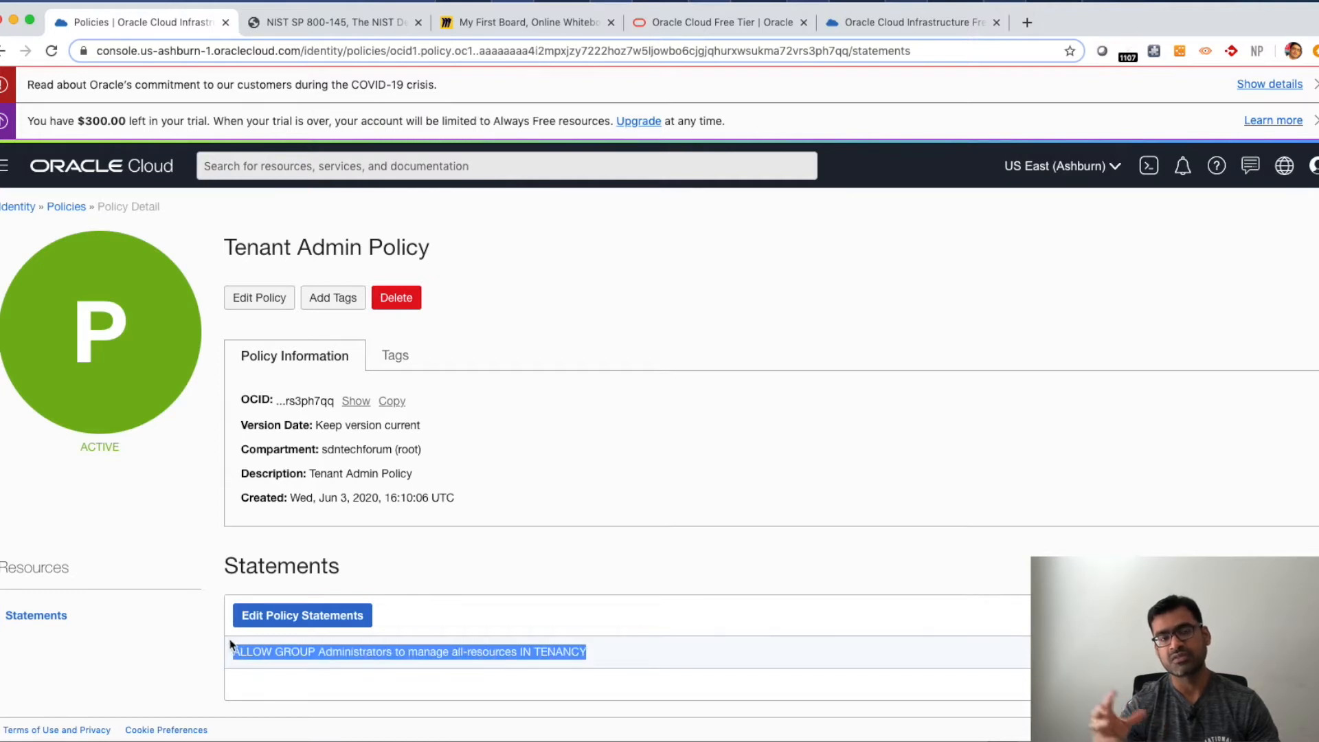
- Open the policy statement editor, add an empty second statement, remove it and cancel the edit
left_click(327, 622)
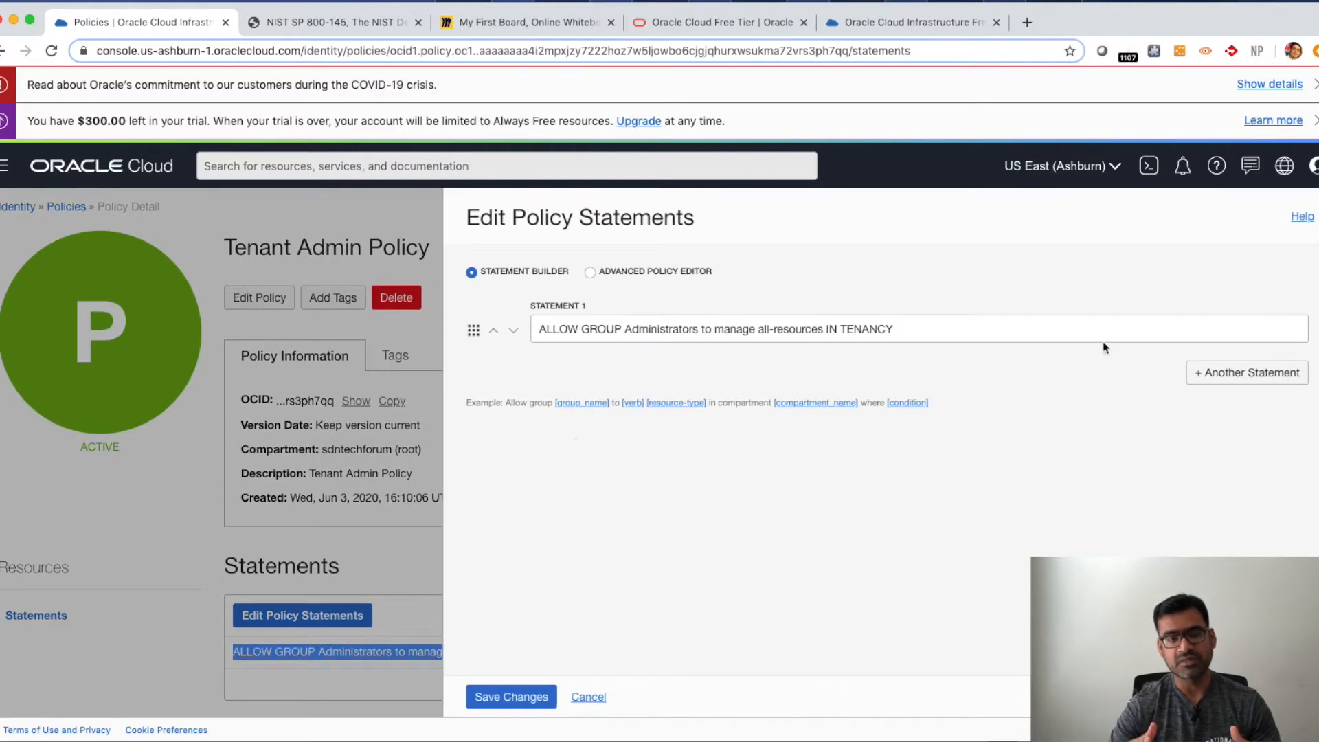
left_click(1257, 376)
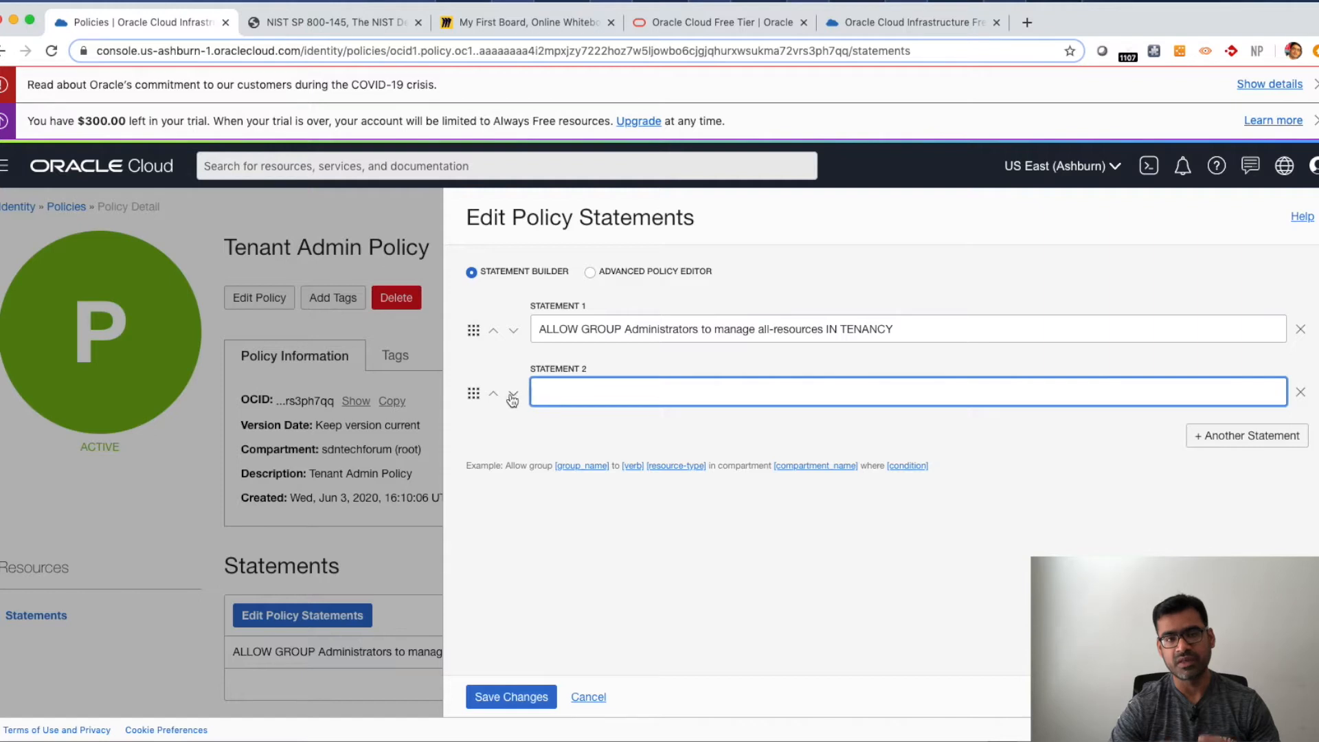
left_click(472, 394)
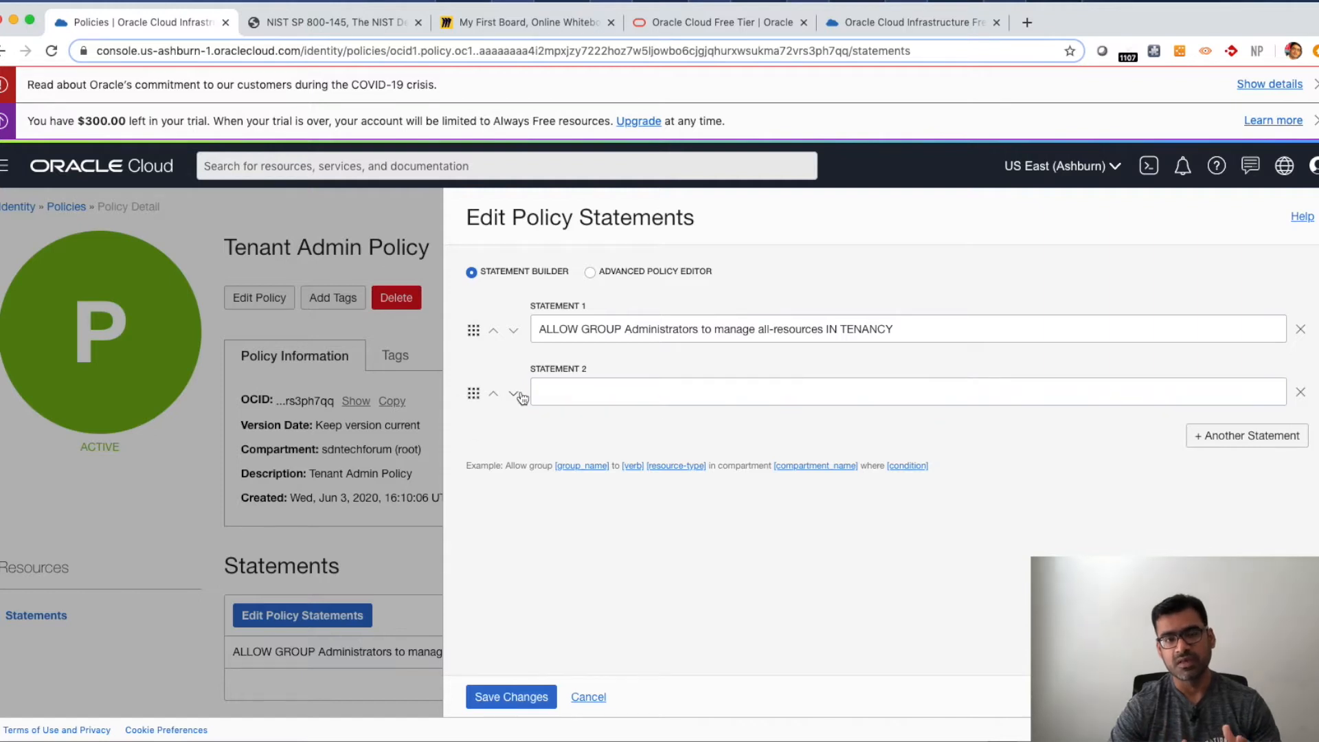
left_click(1301, 394)
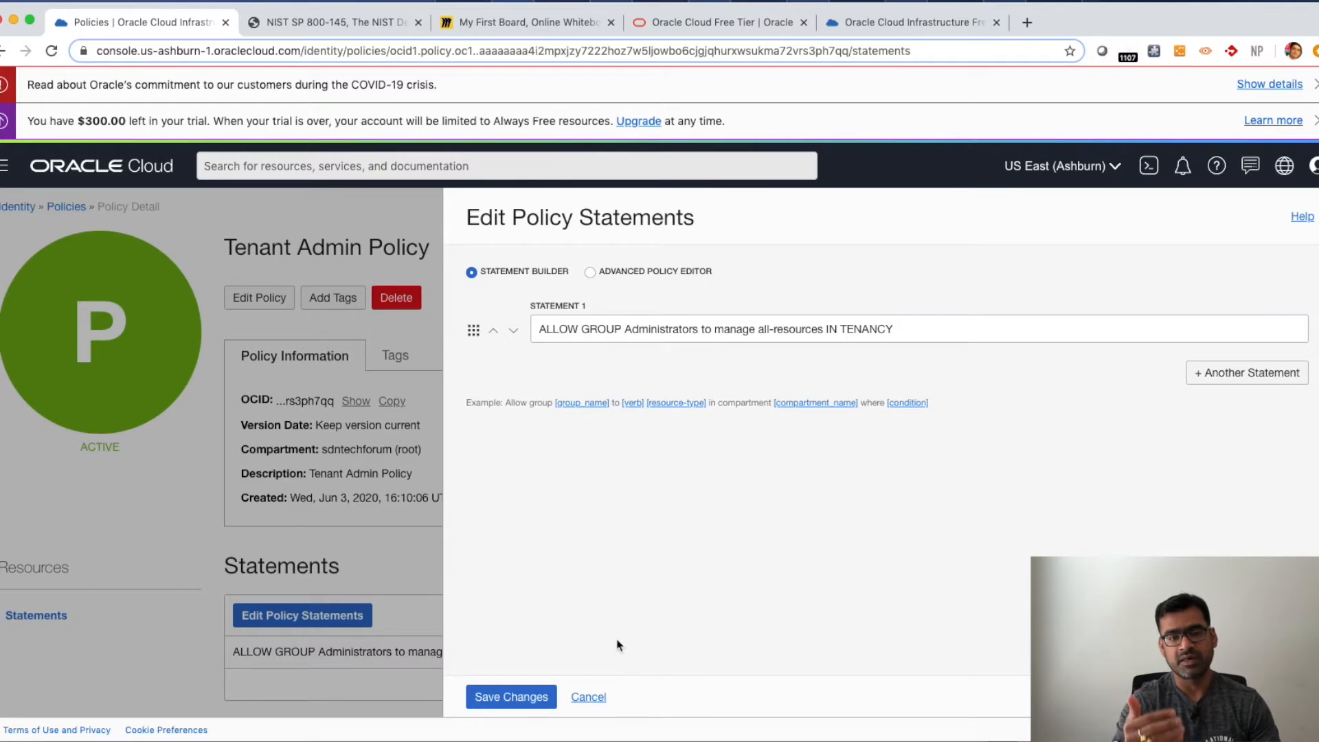
left_click(588, 697)
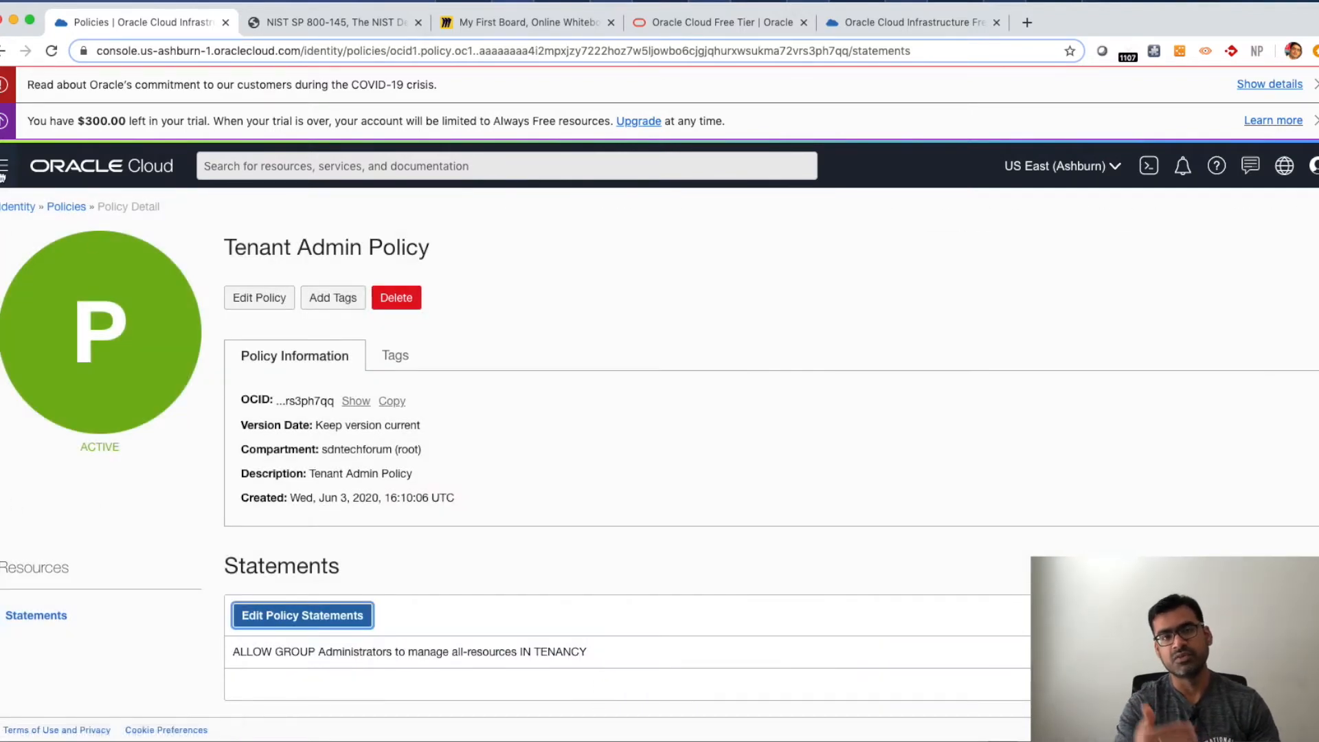
- Open the Resource Manager Stacks page from the navigation menu
left_click(3, 170)
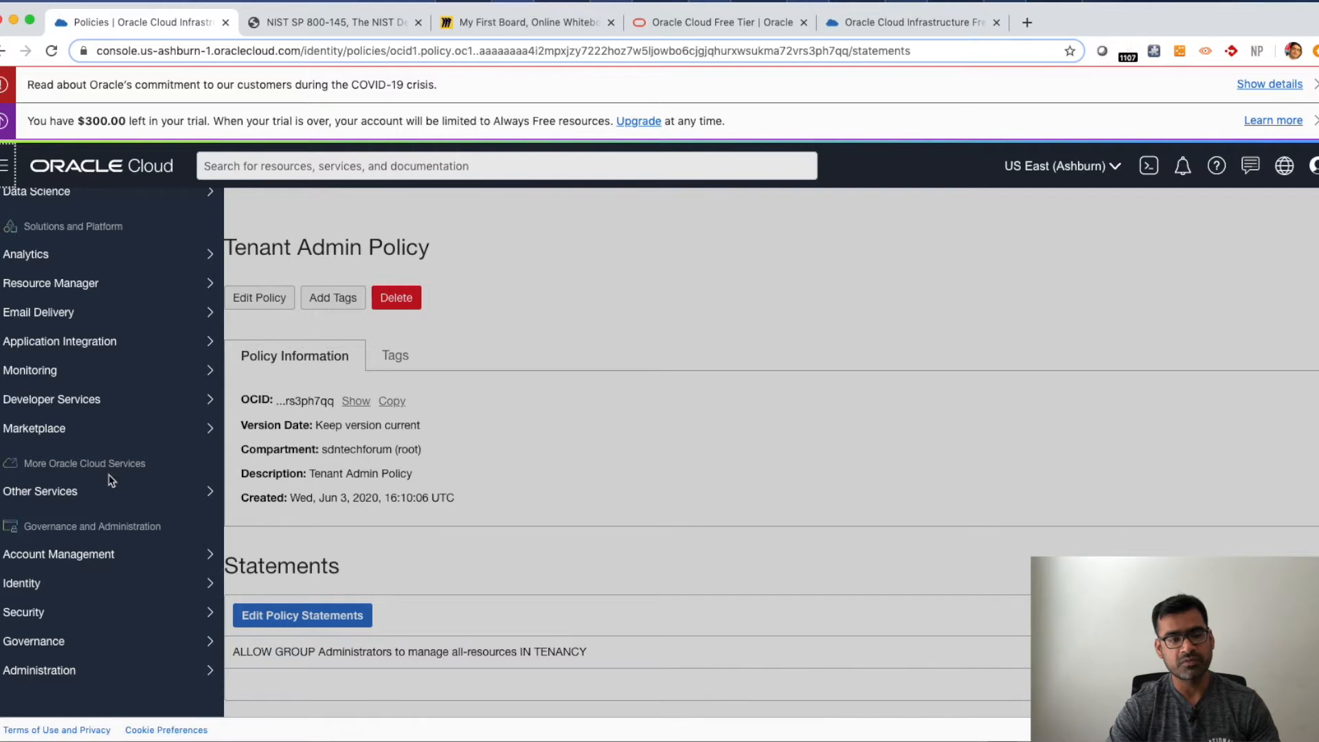
scroll(110, 481, "up", 4)
scroll(107, 486, "down", 2)
mouse_move(106, 486)
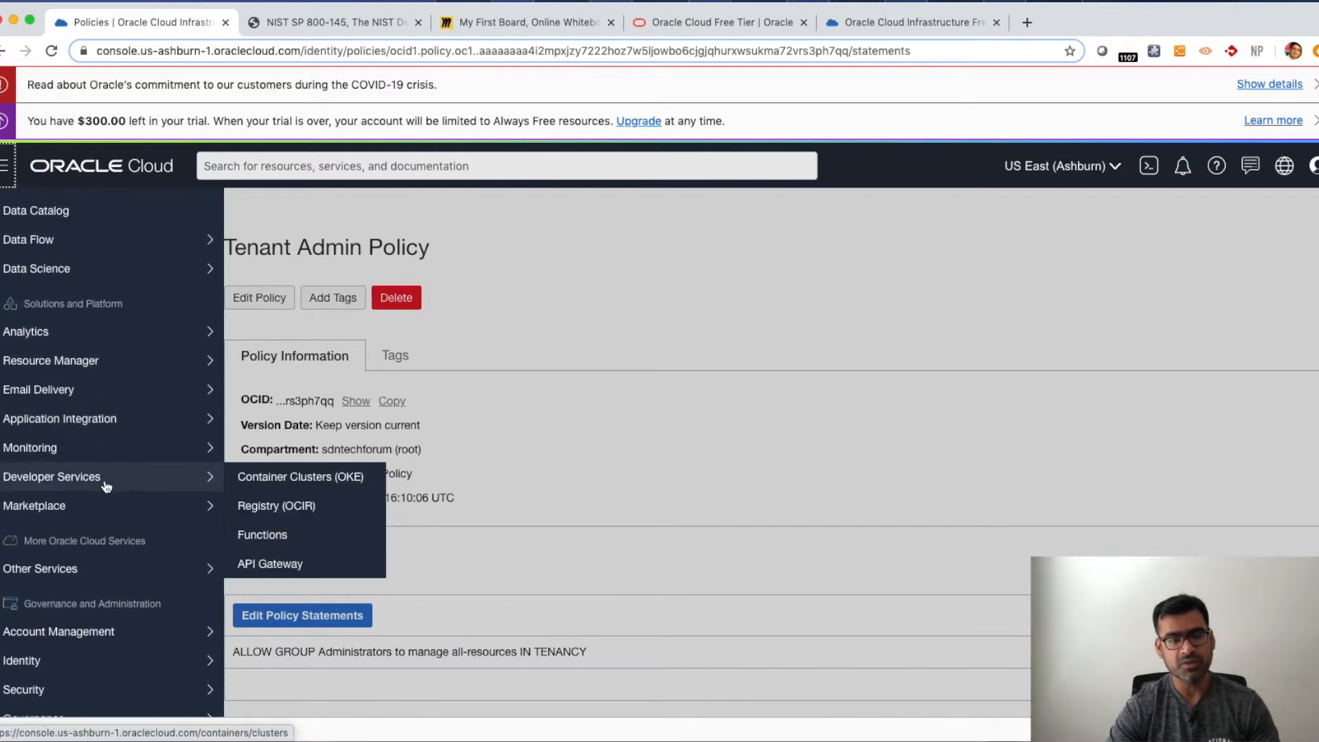
scroll(107, 485, "down", 2)
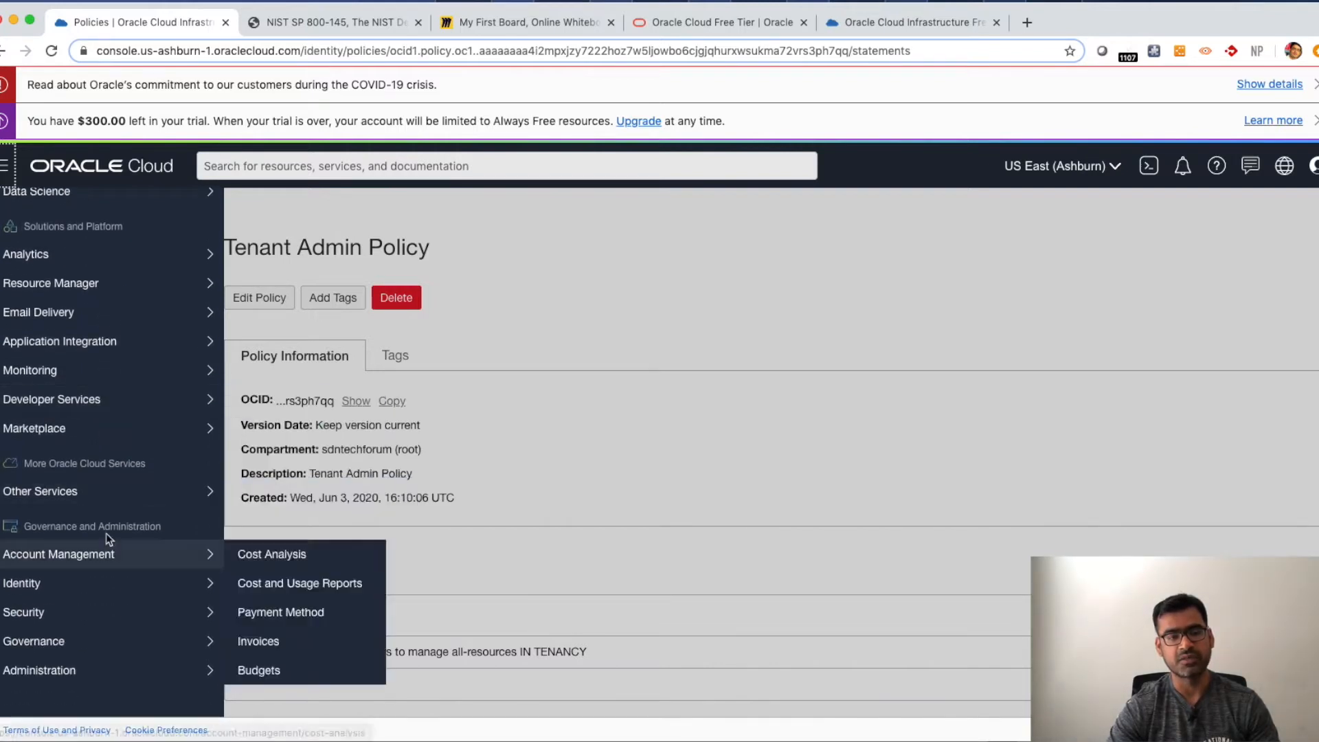
scroll(99, 452, "up", 2)
scroll(104, 426, "up", 1)
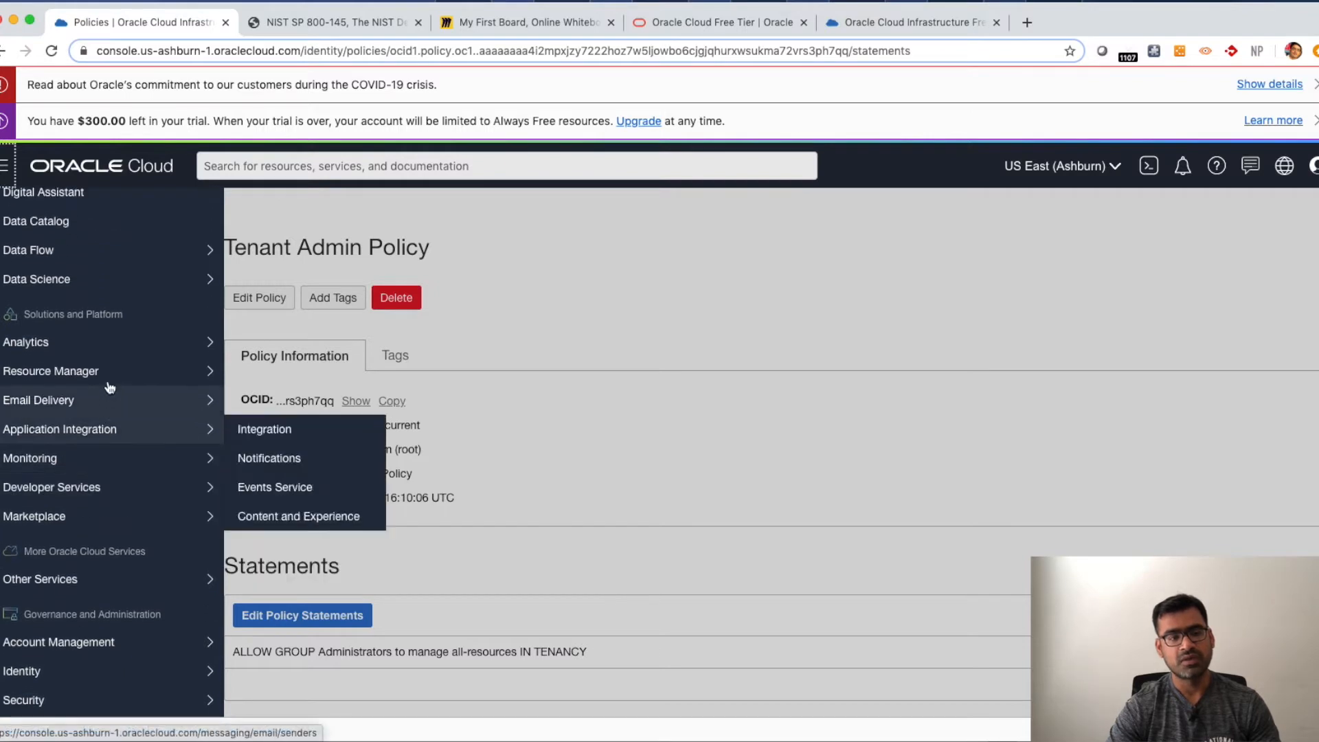
mouse_move(112, 380)
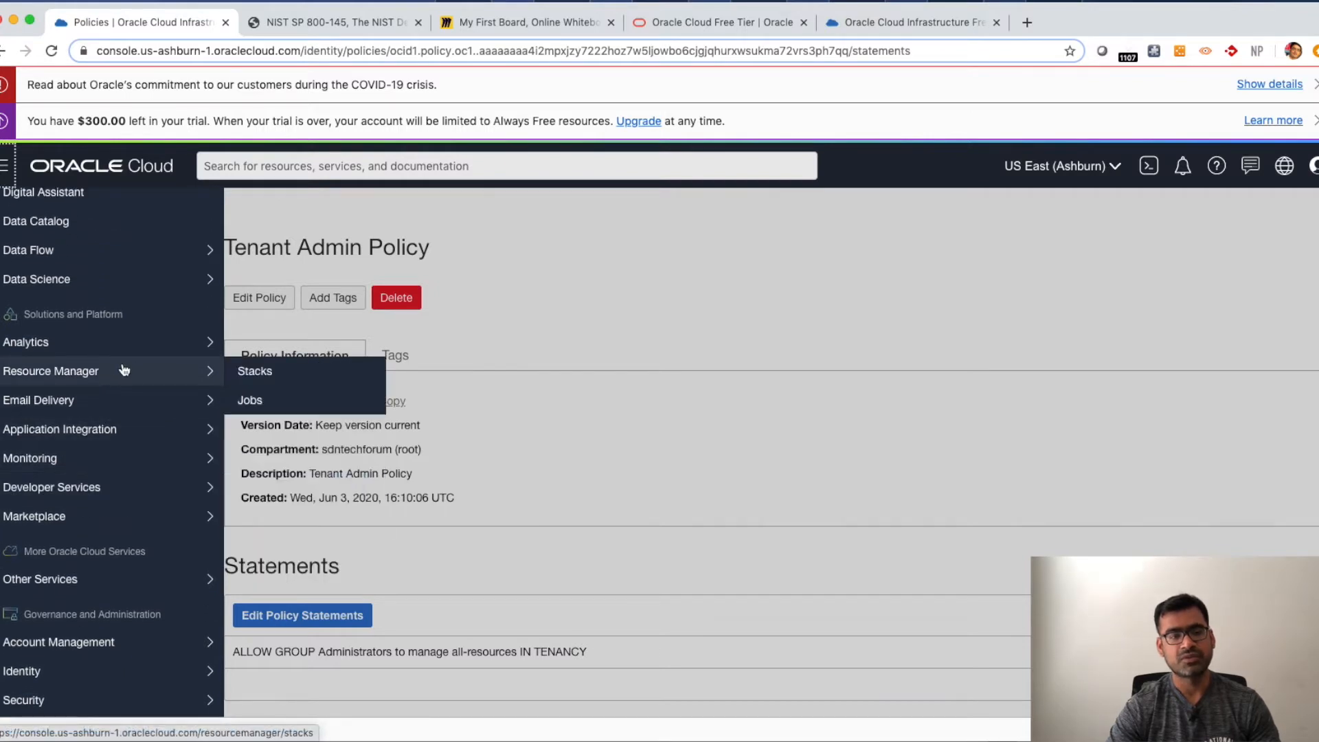
left_click(258, 380)
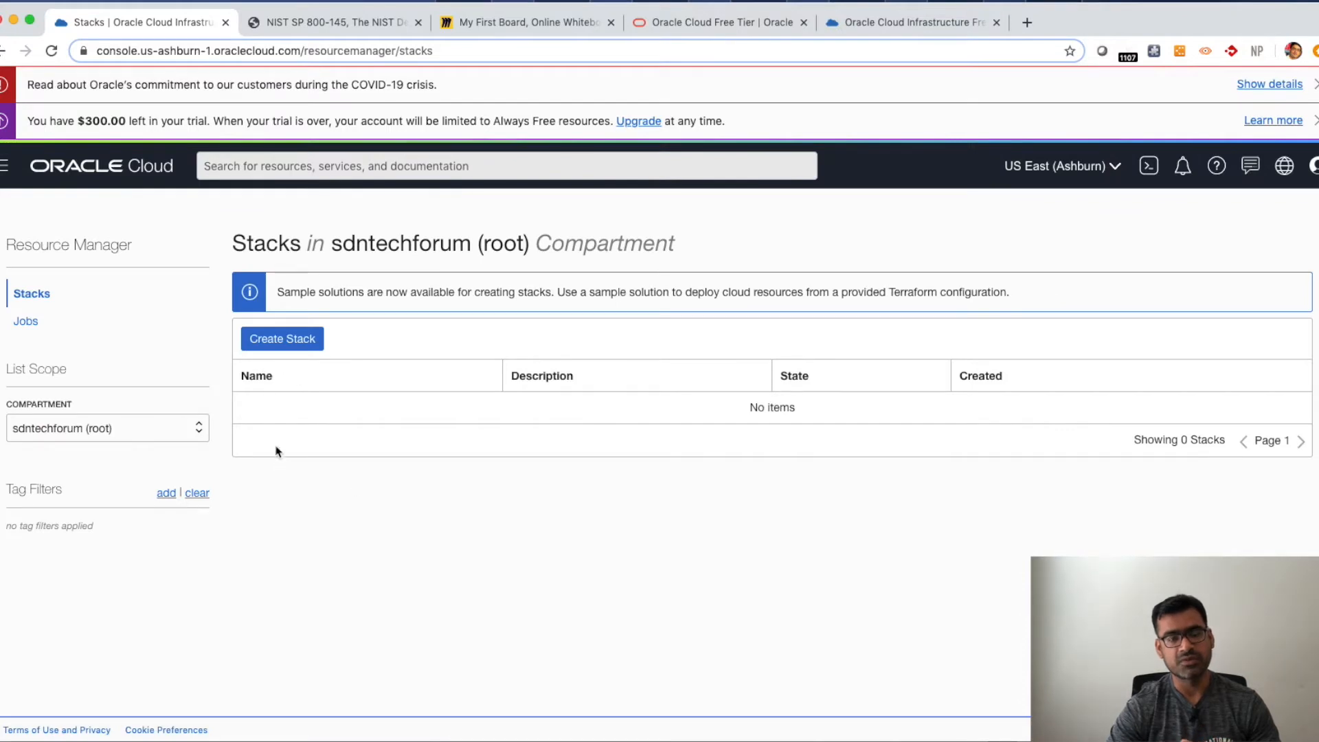
- Start creating a stack from the Sample E-Commerce Application sample solution
left_click(303, 339)
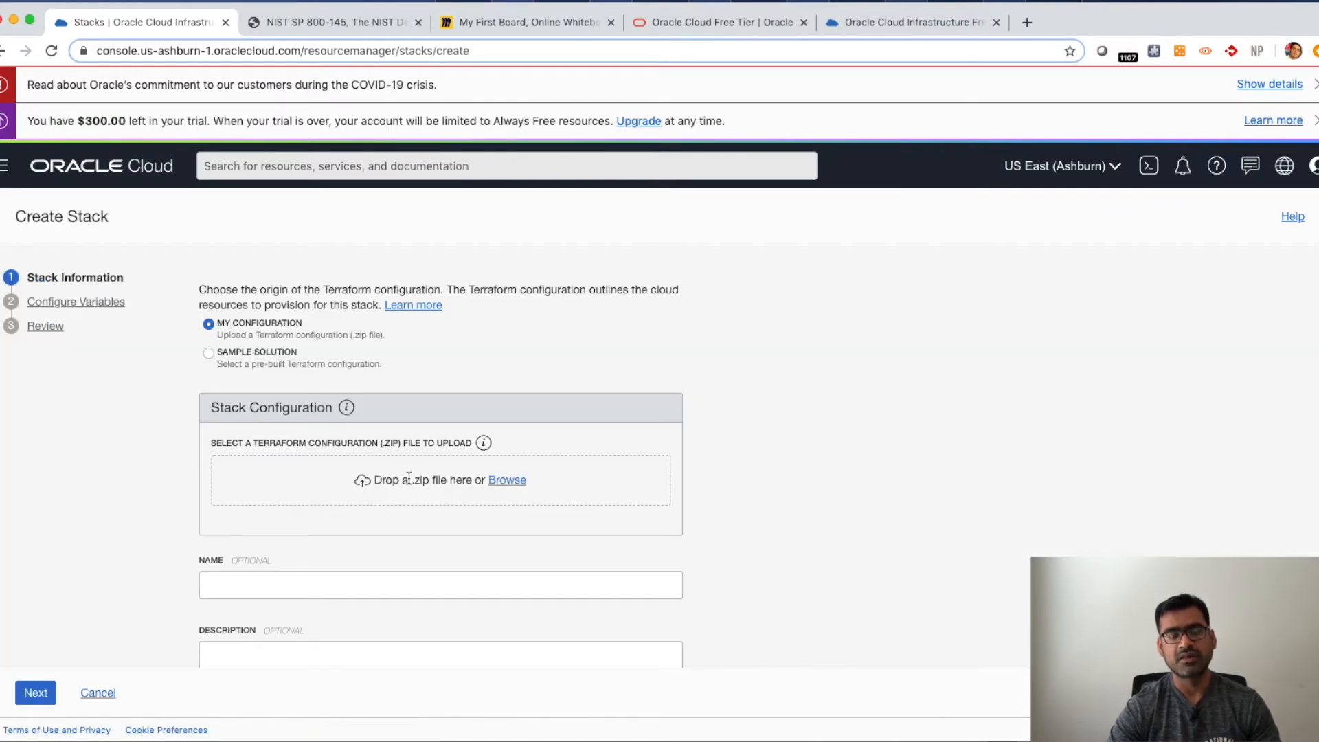
scroll(408, 477, "down", 3)
scroll(408, 477, "up", 3)
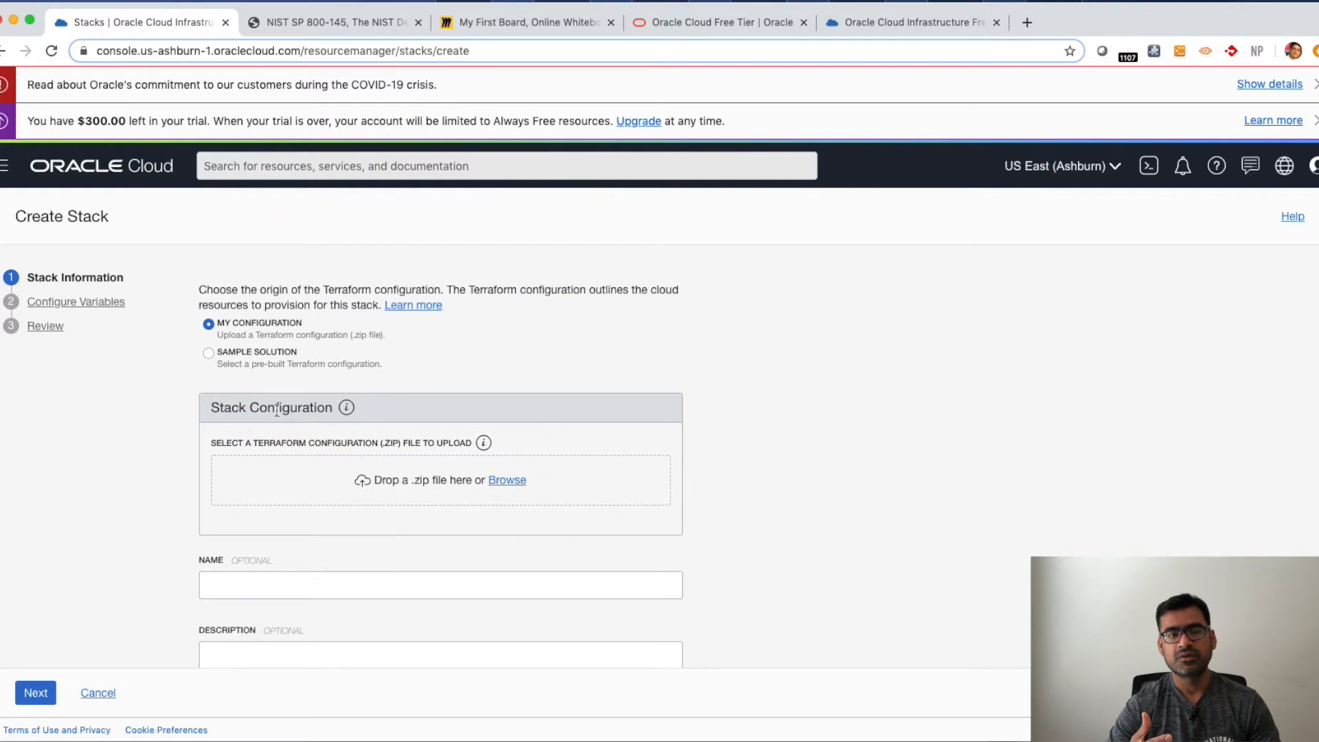
left_click(208, 353)
left_click(275, 485)
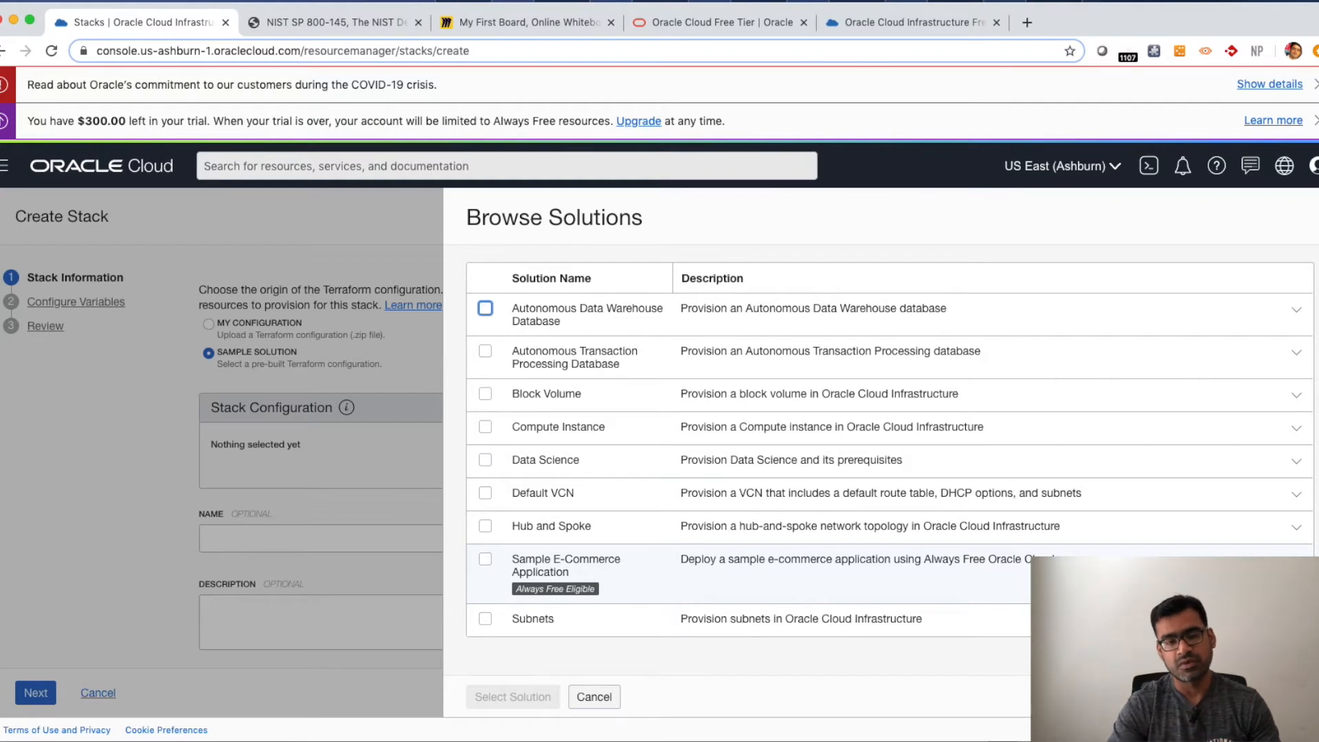
left_click_drag(1107, 559, 668, 562)
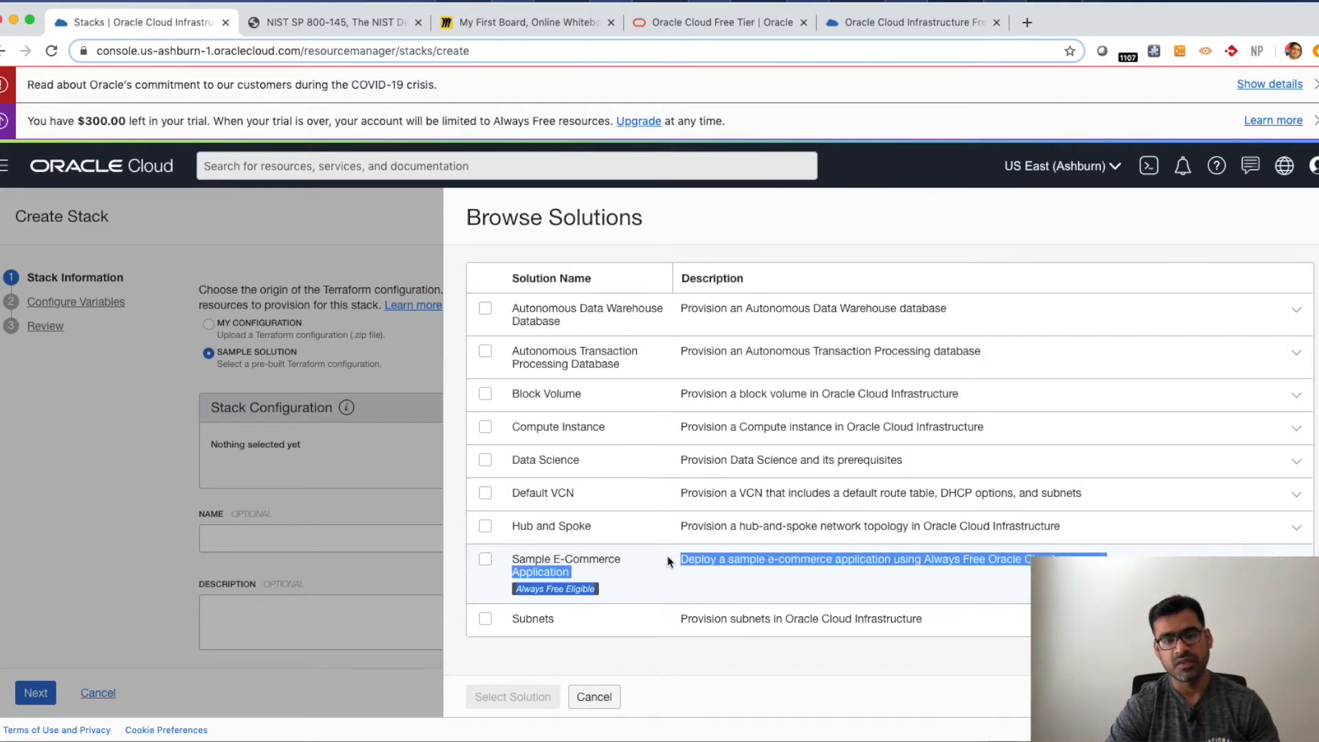
left_click(485, 560)
left_click(512, 698)
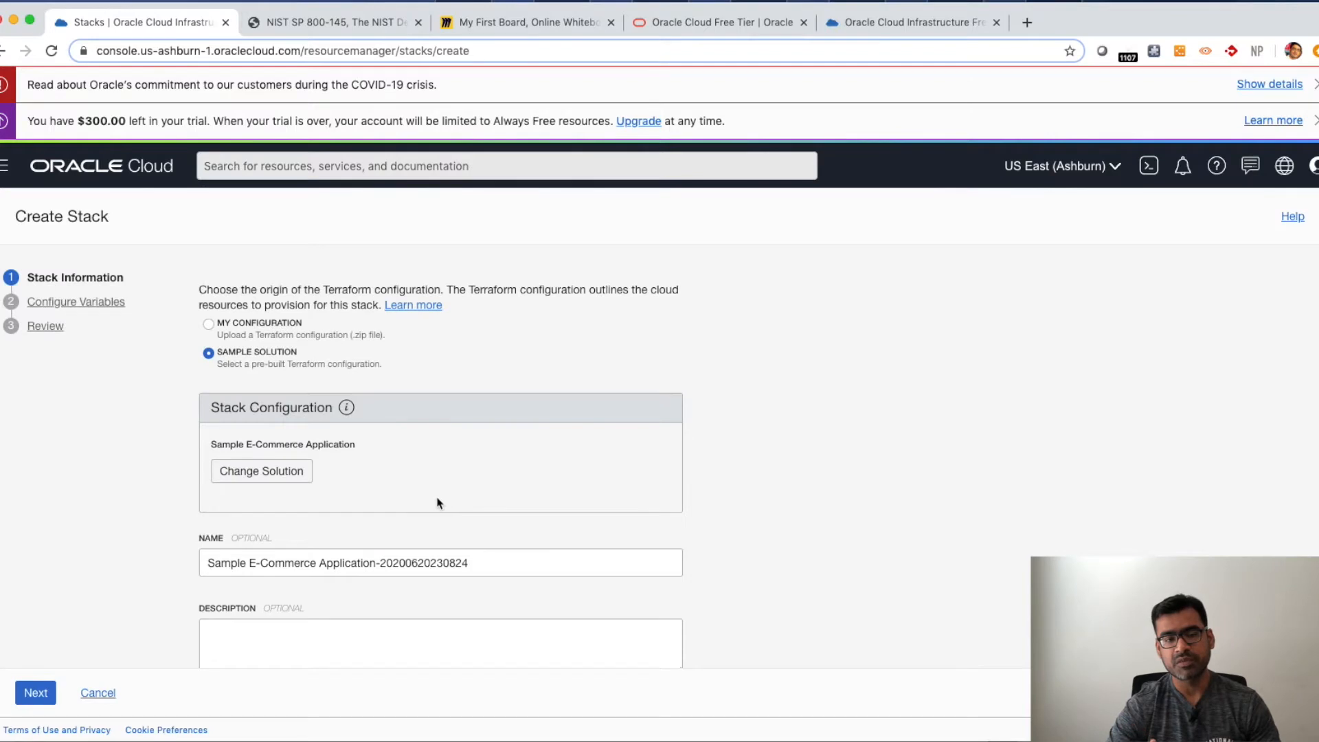
- Advance to the stack's Configure Variables page, review the database name and node count, and cancel the stack
scroll(437, 503, "down", 5)
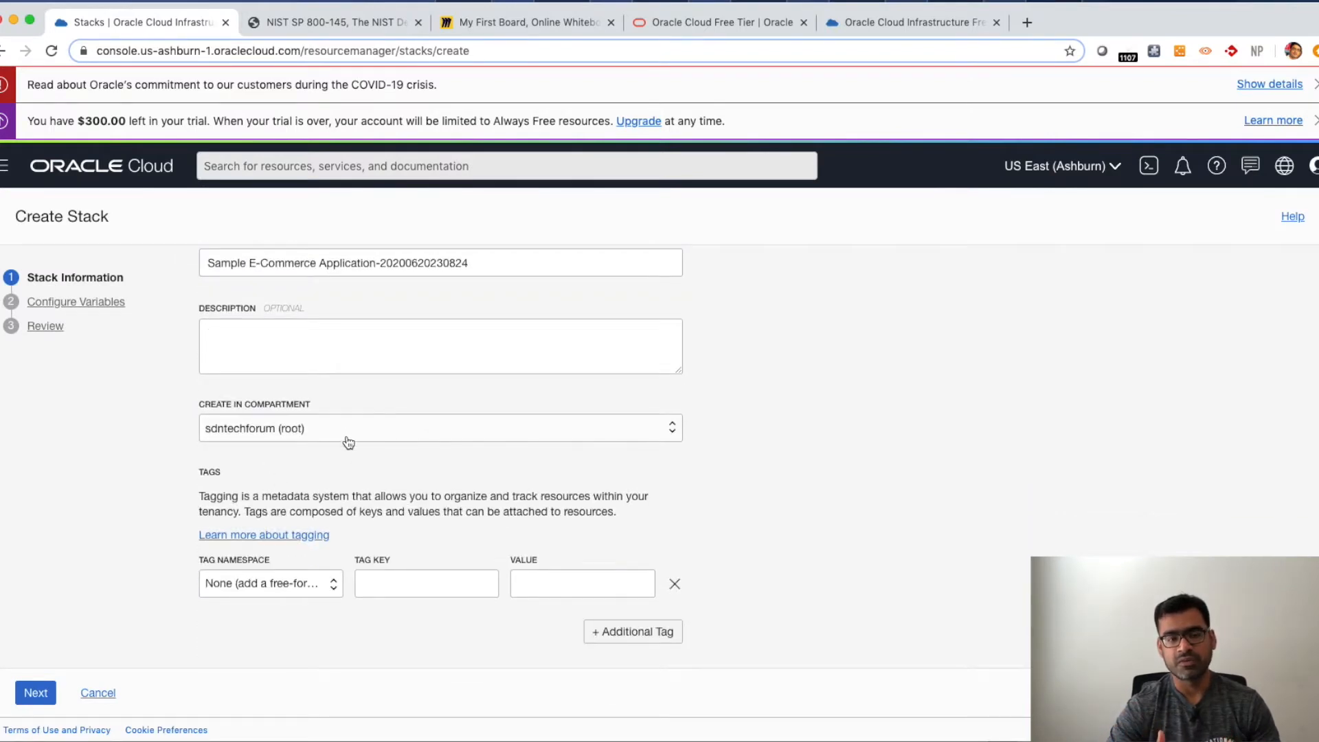
scroll(430, 473, "up", 5)
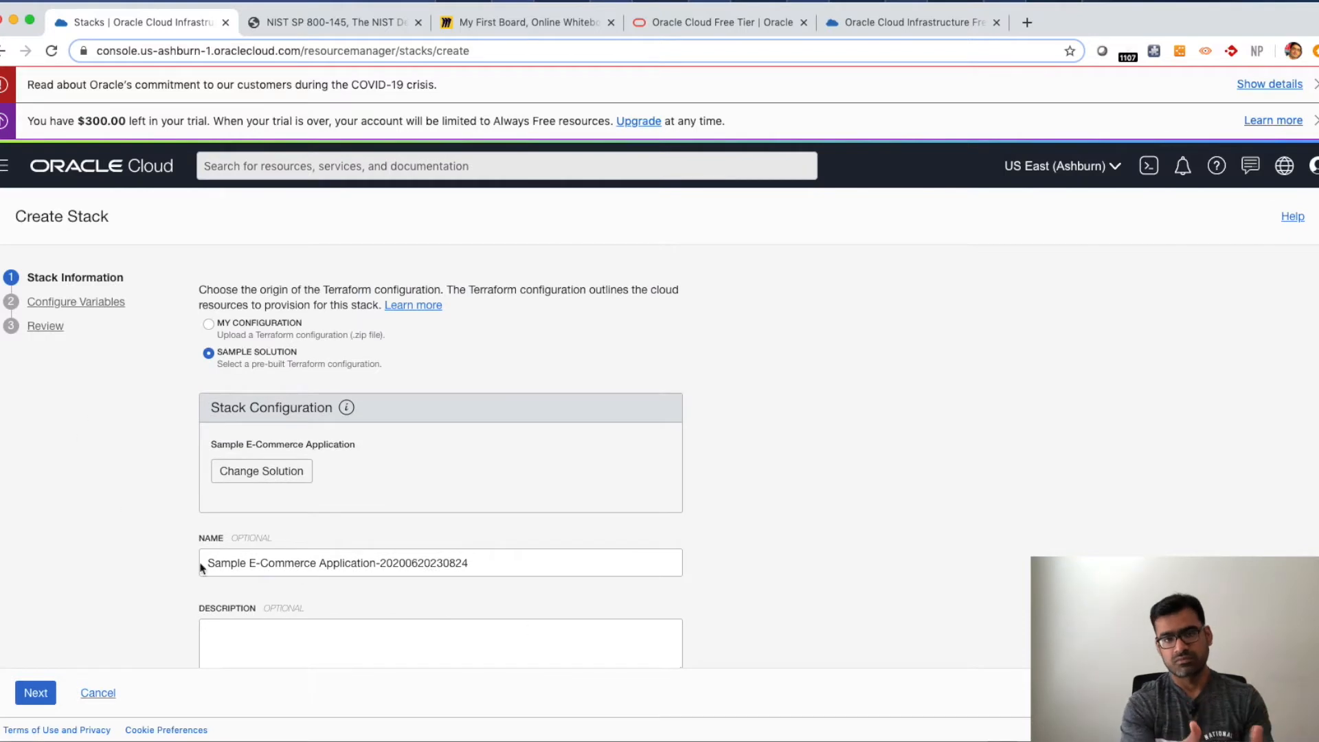
scroll(439, 609, "down", 5)
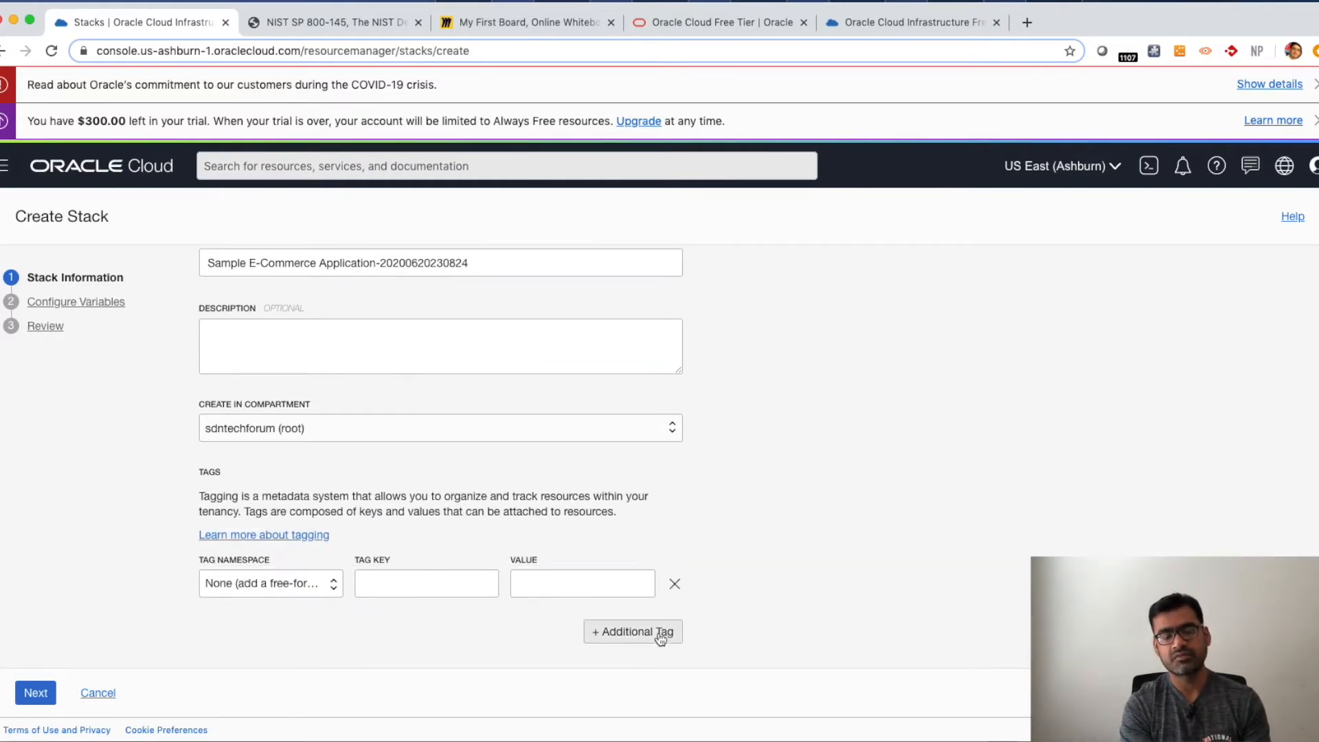
left_click(36, 693)
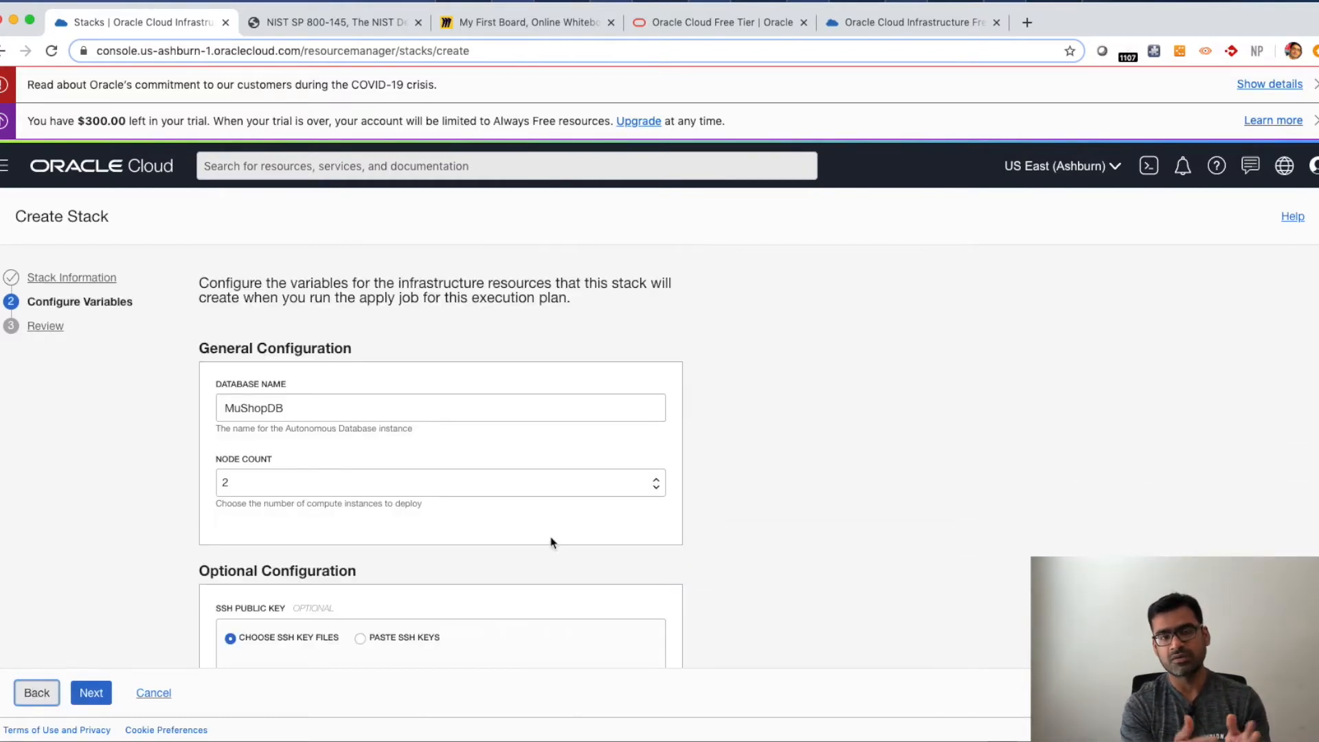
scroll(543, 544, "down", 3)
scroll(344, 412, "up", 2)
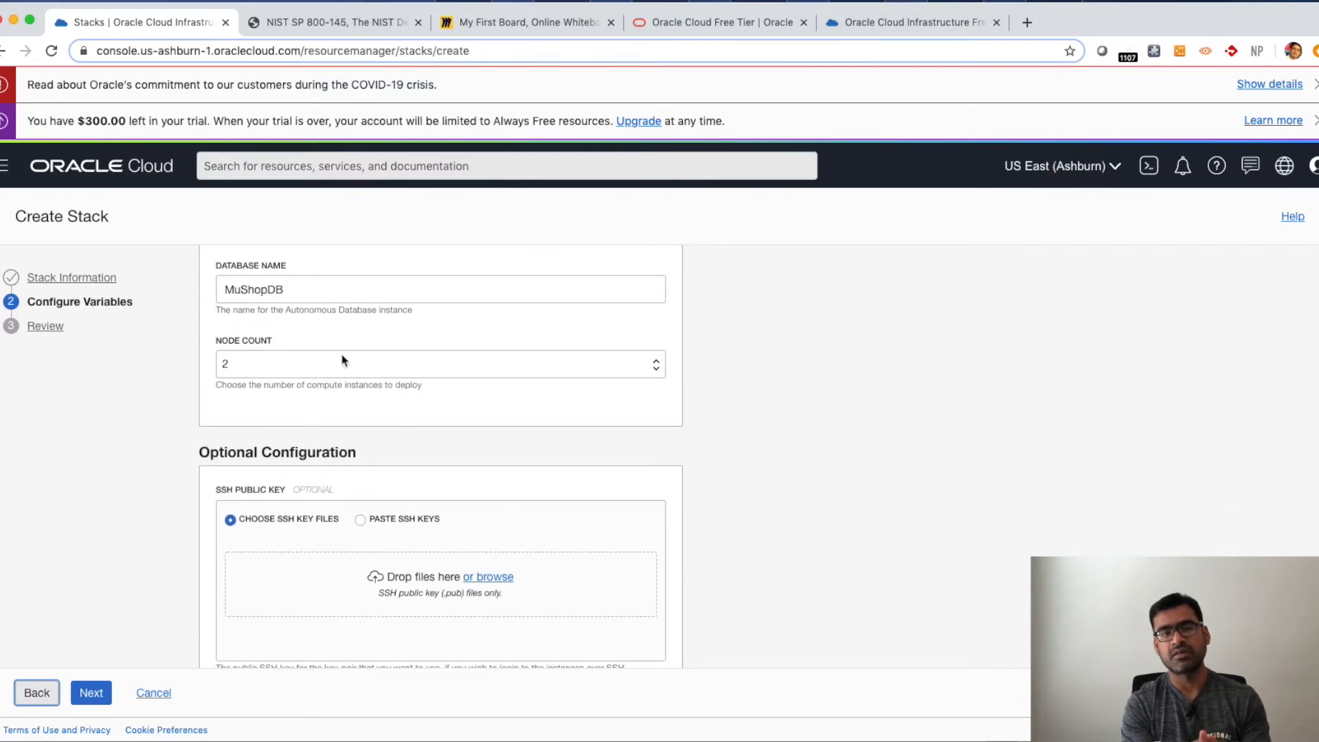
left_click(254, 414)
left_click(265, 420)
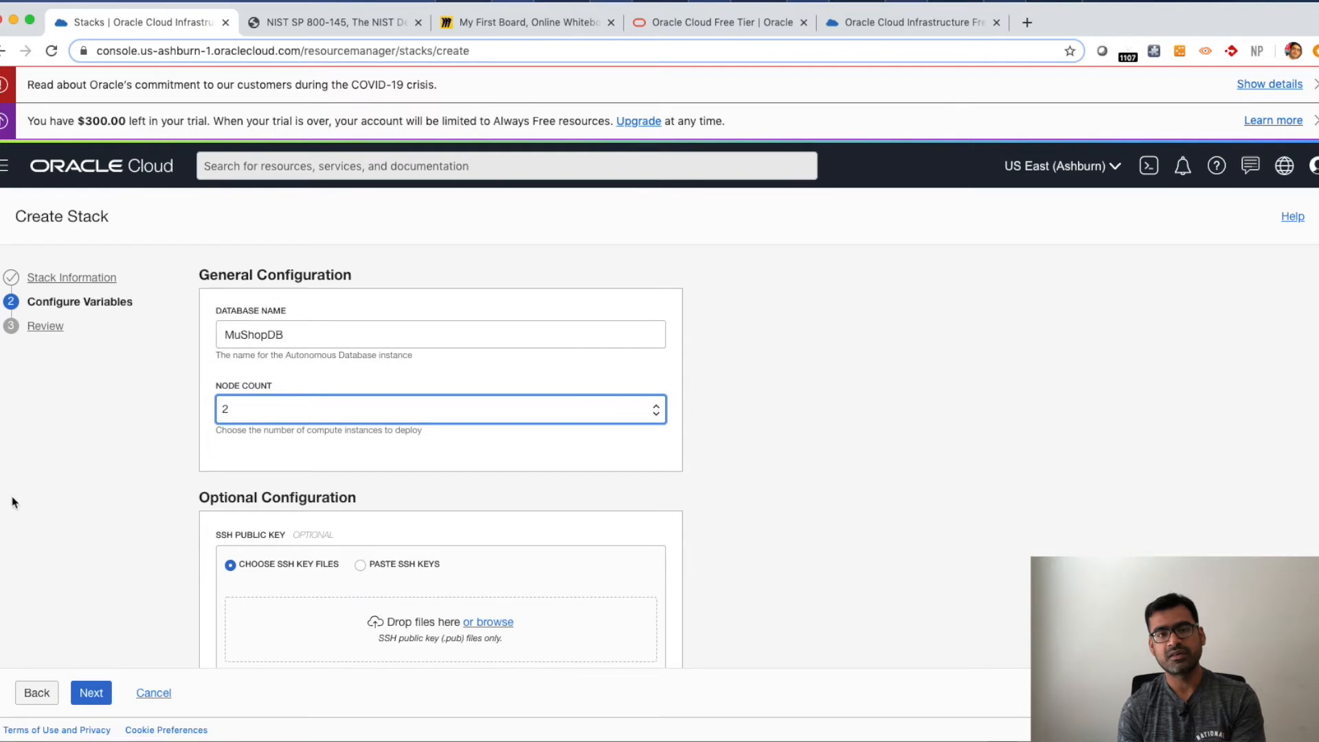
left_click(154, 693)
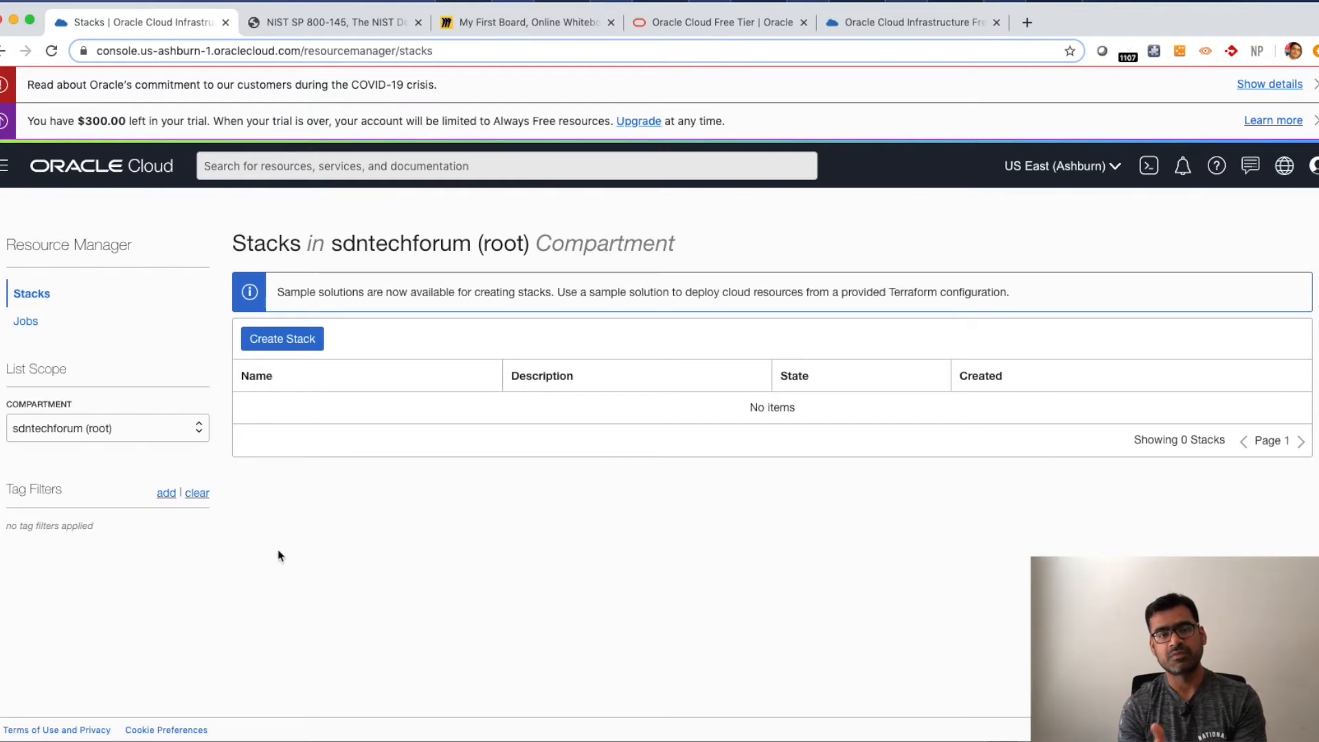
- Open the Identity Compartments page from the navigation menu
left_click(4, 167)
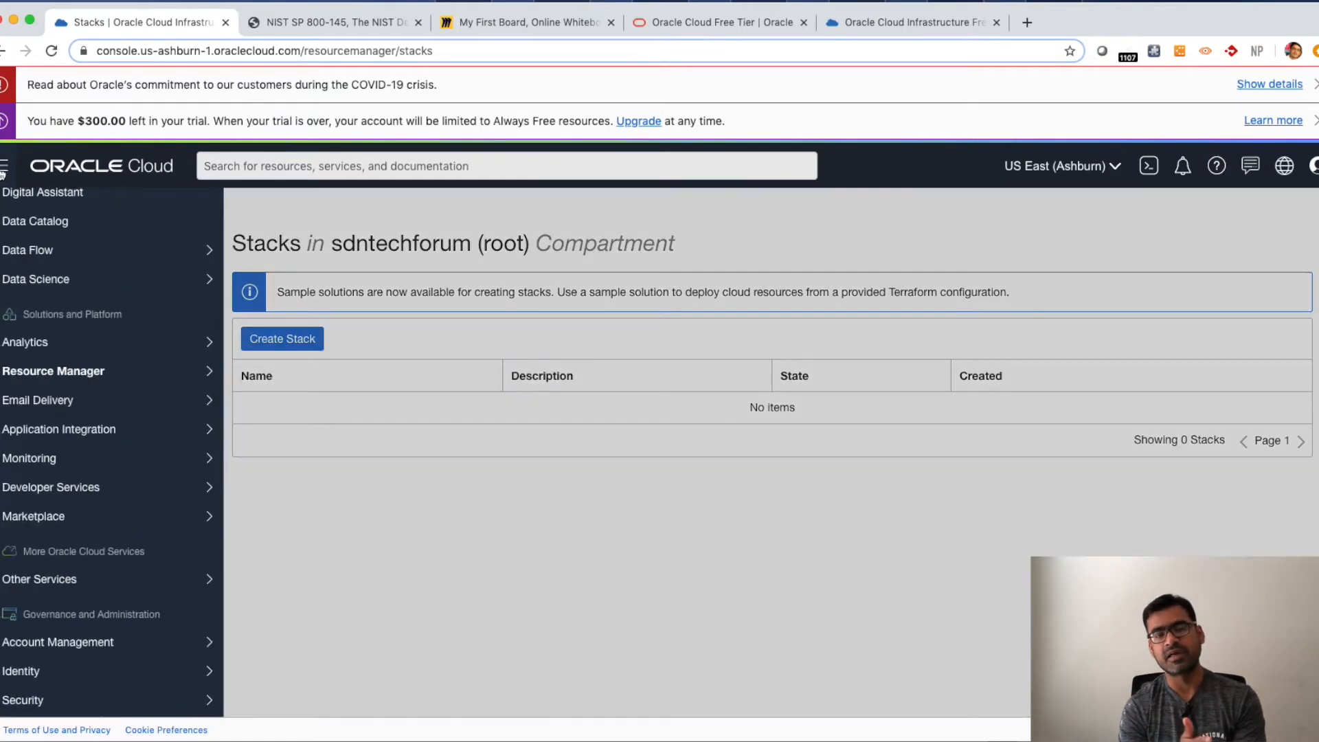
mouse_move(82, 286)
scroll(82, 286, "up", 7)
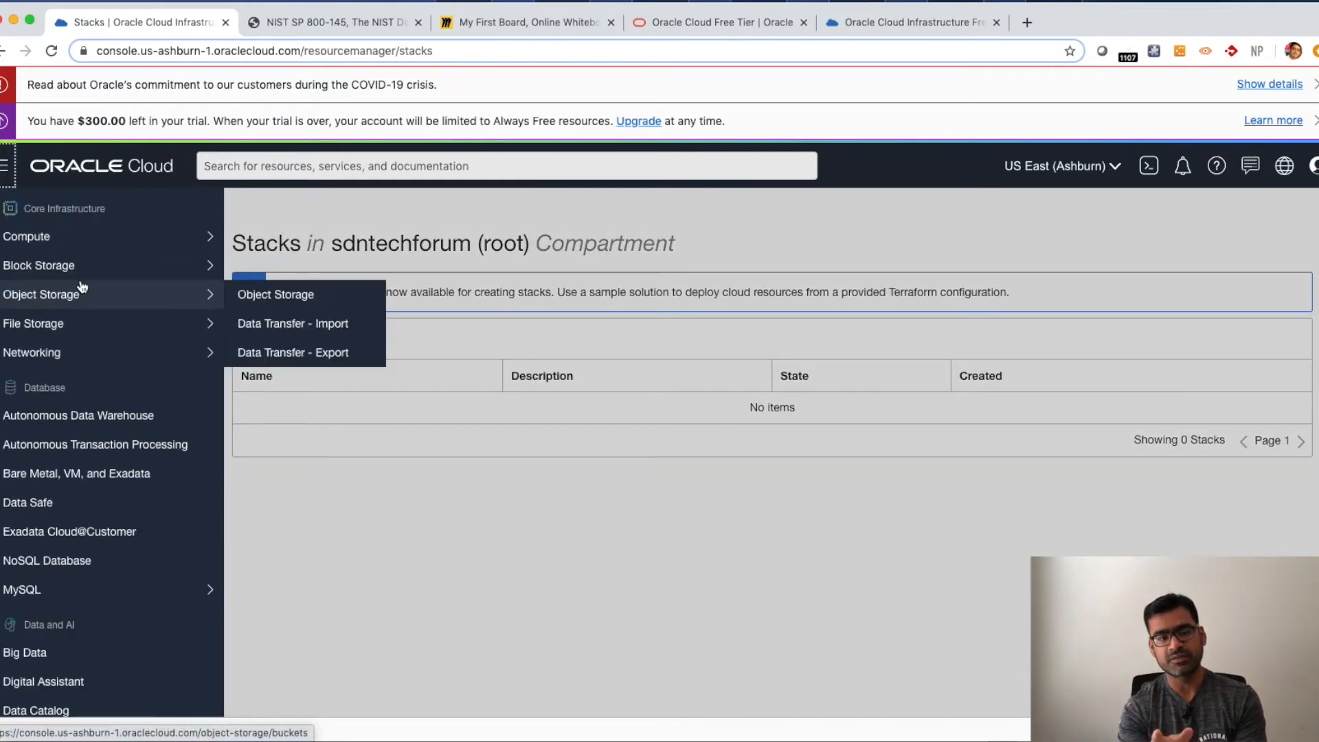
mouse_move(86, 253)
mouse_move(75, 353)
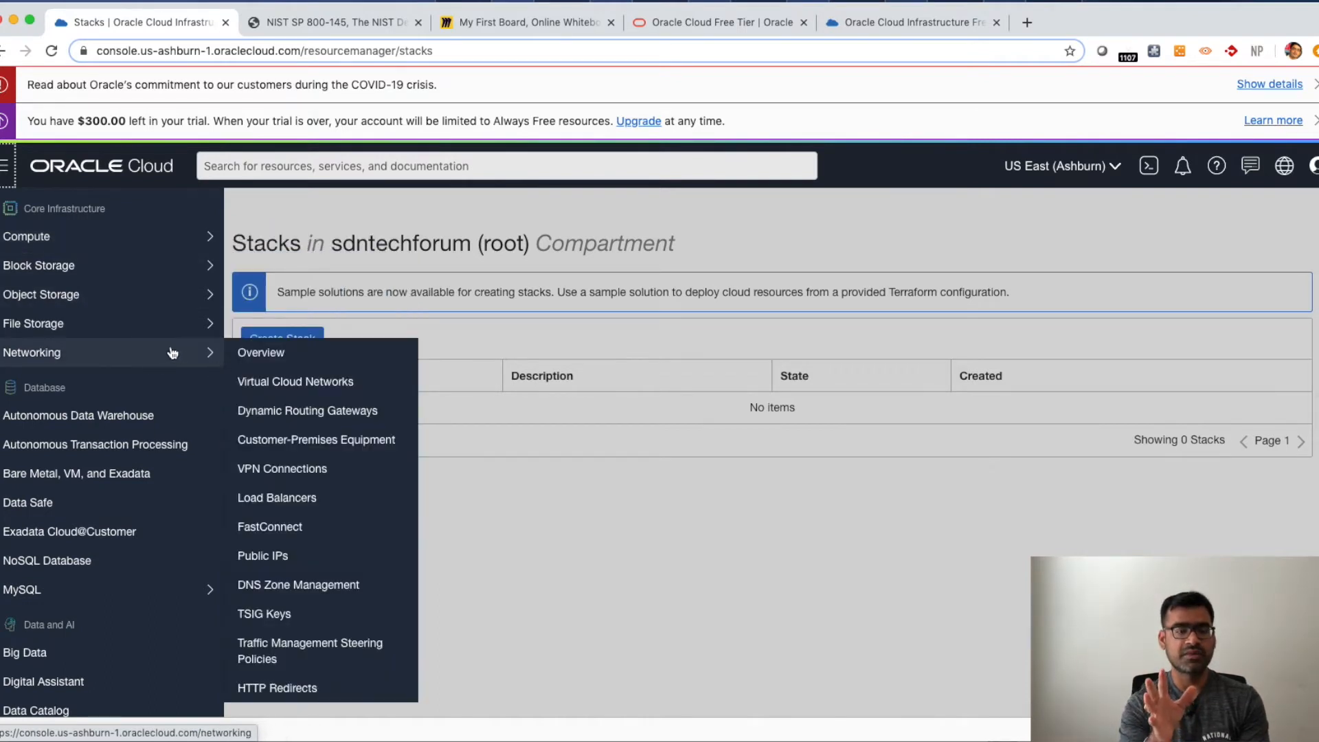
scroll(153, 335, "down", 10)
mouse_move(117, 429)
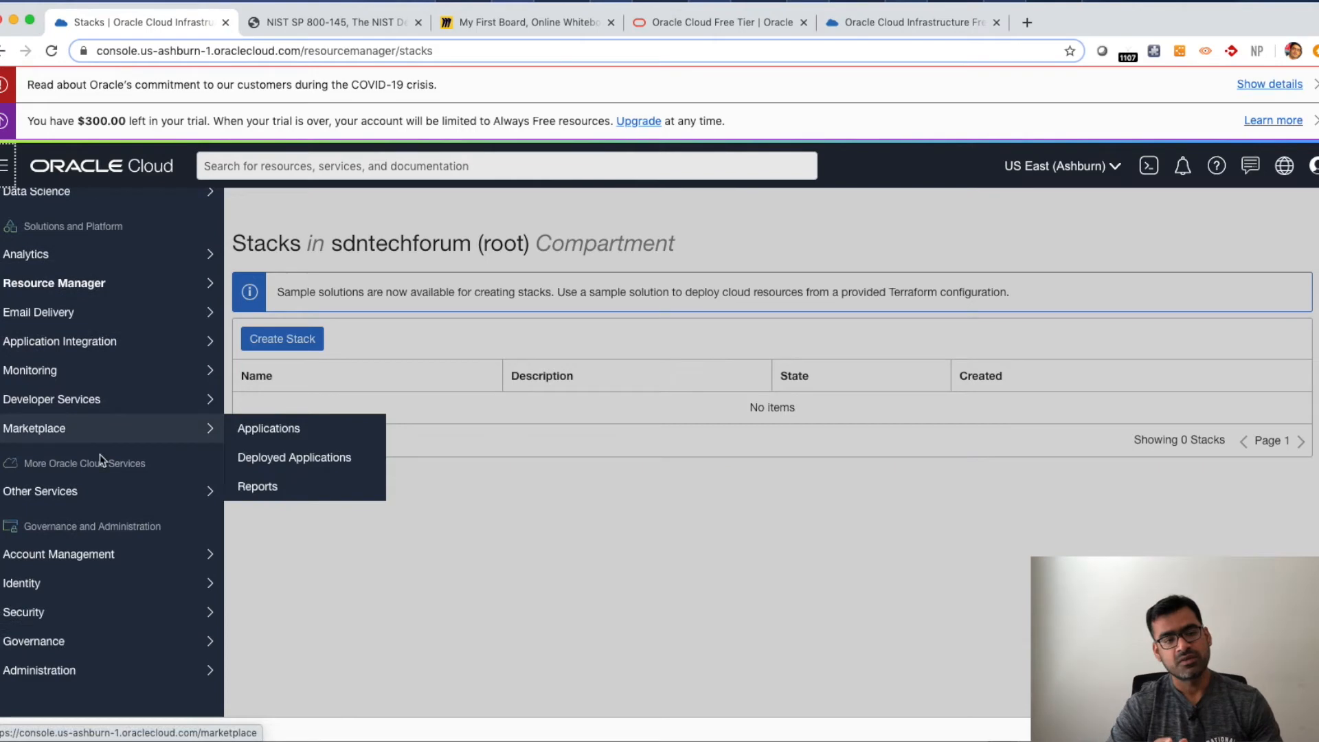
mouse_move(183, 587)
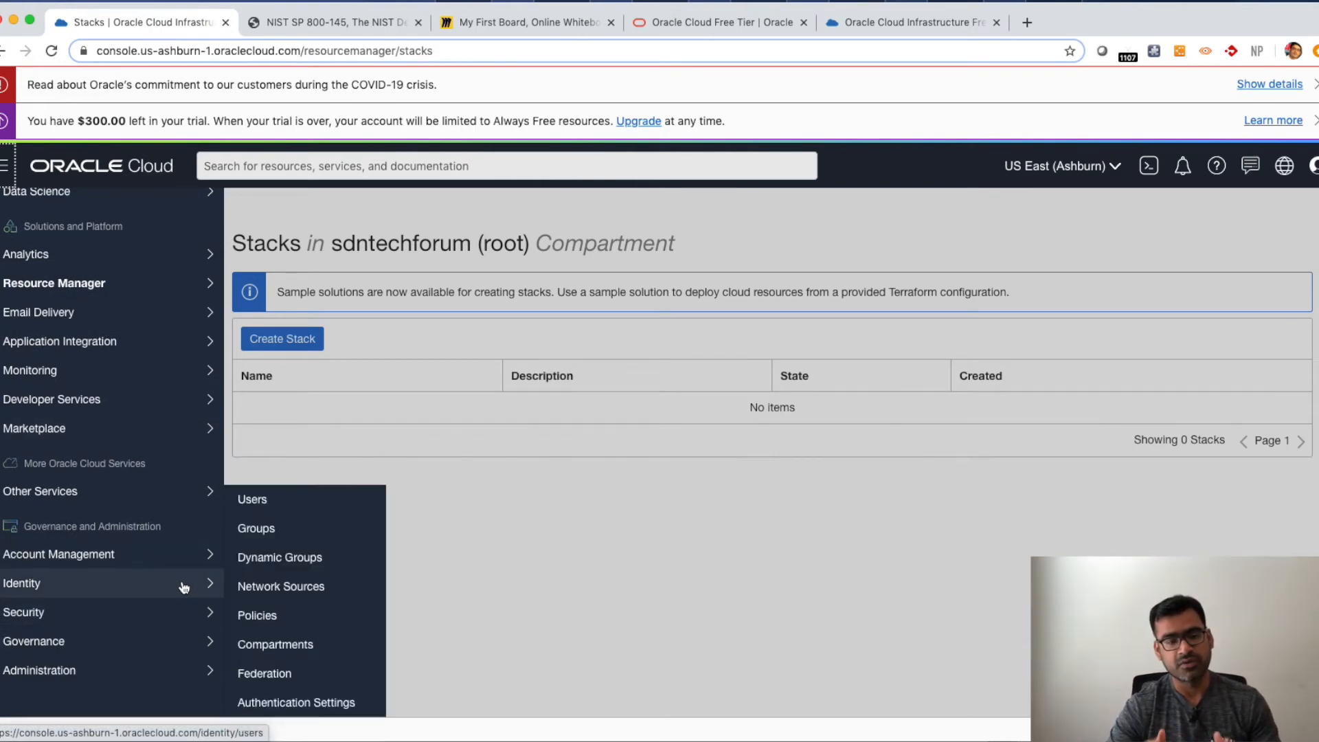
left_click(287, 644)
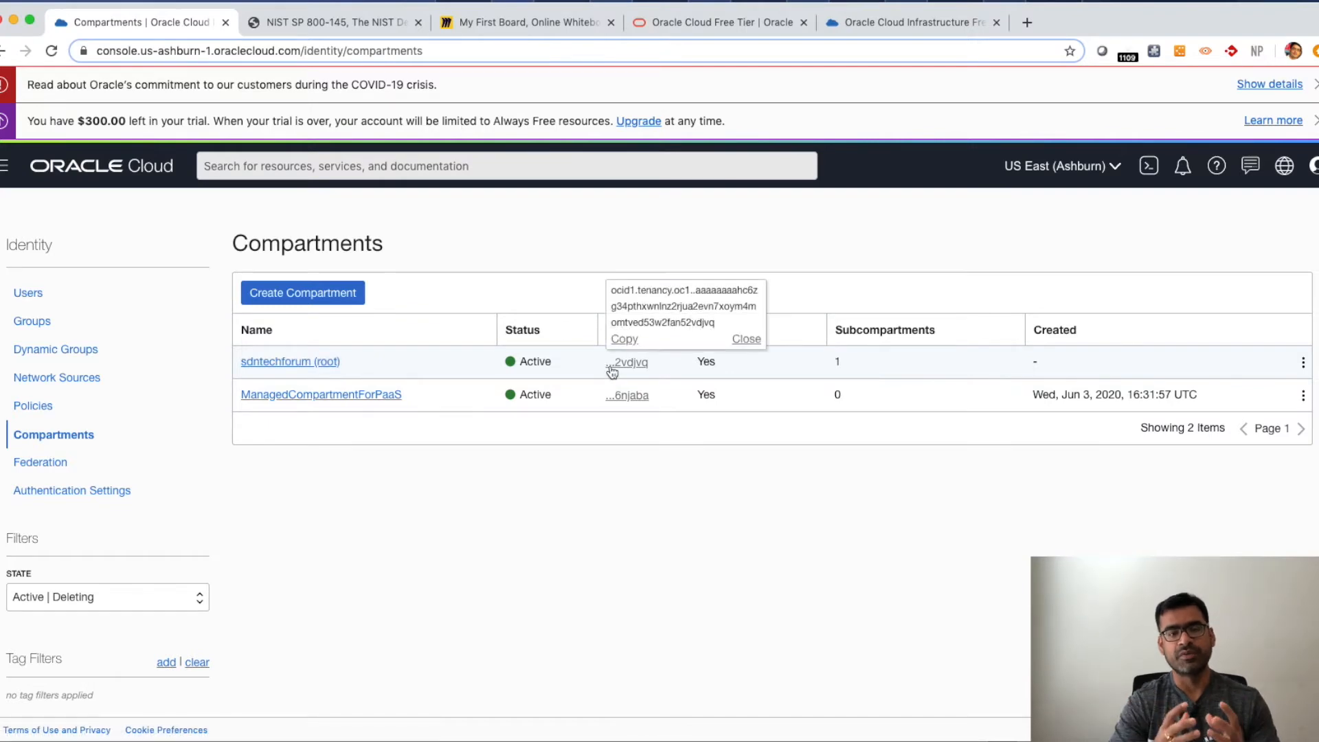
- Open Create Compartment, name it sdntech_demo, review the parent compartment and tag fields, and cancel the dialog
left_click(294, 293)
left_click(393, 307)
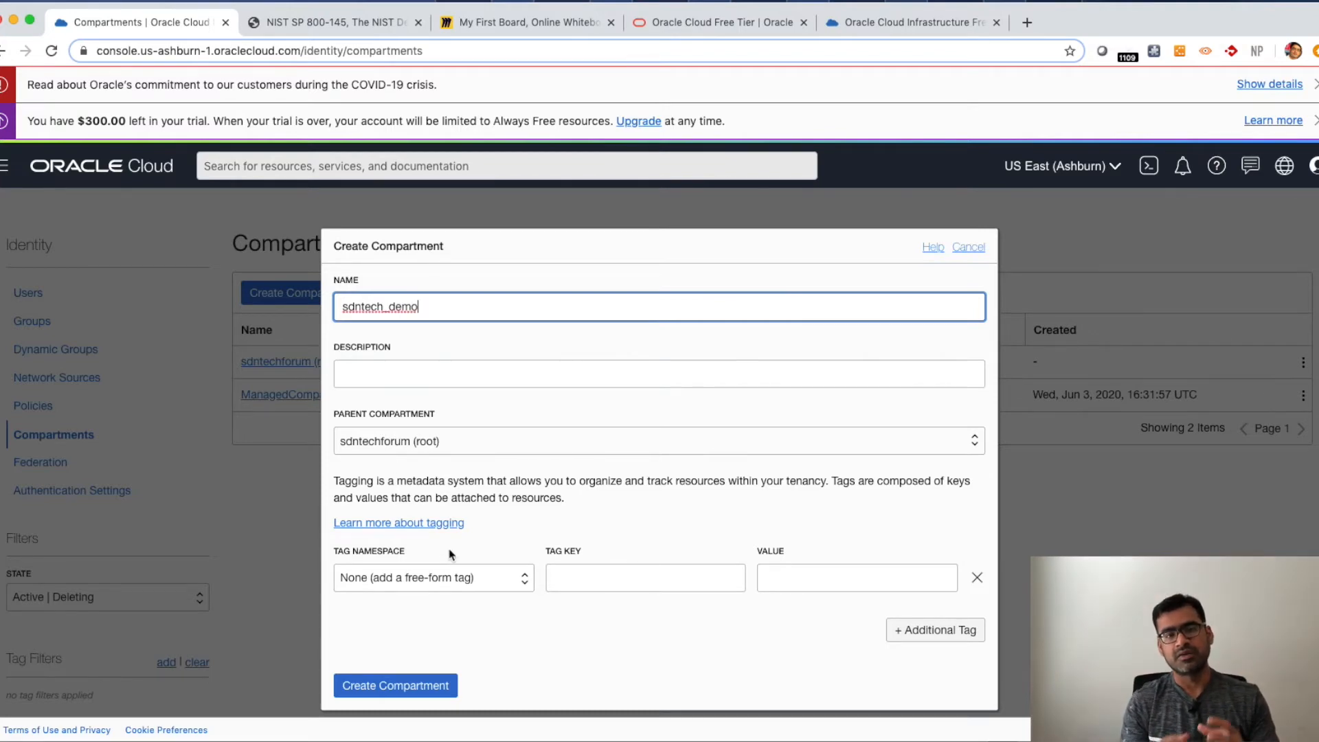
left_click(518, 452)
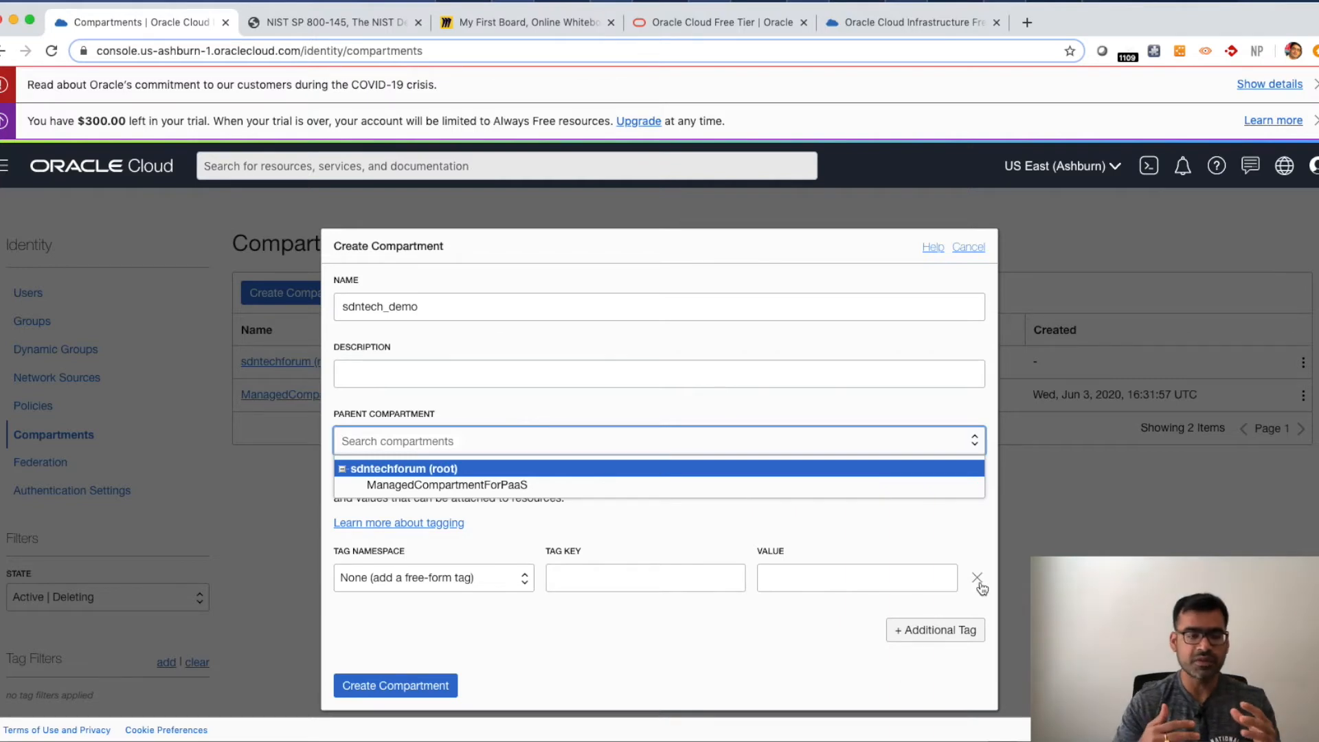
left_click(629, 576)
left_click(810, 575)
left_click(974, 248)
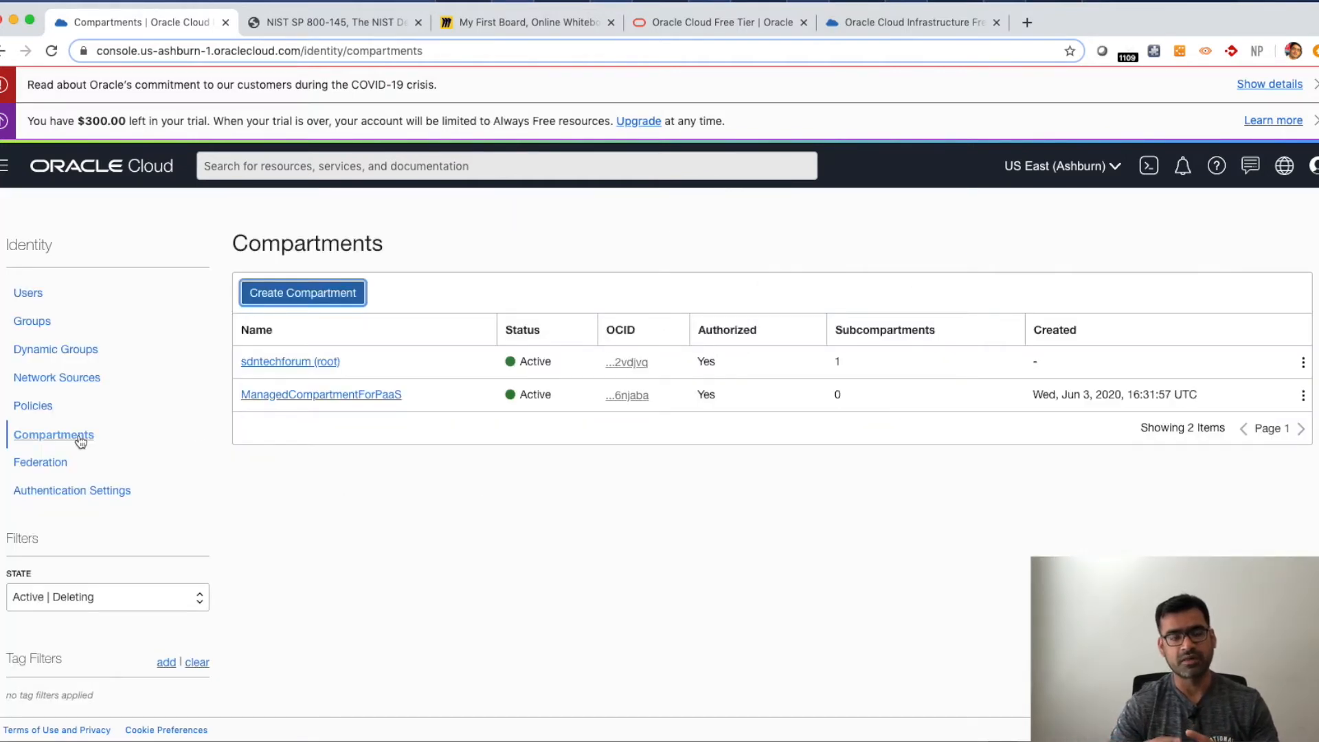
- Open Virtual Cloud Networks from the Networking section of the navigation menu
left_click(4, 166)
mouse_move(91, 292)
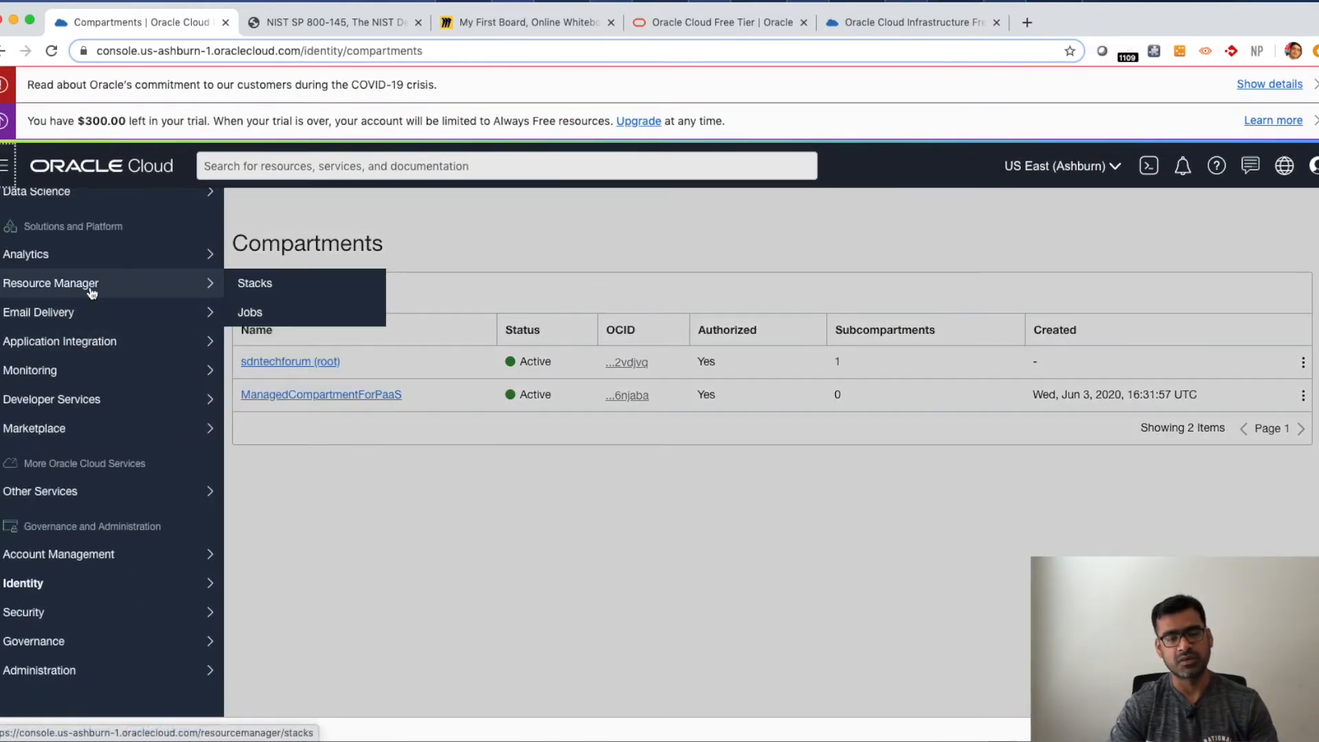
scroll(92, 292, "up", 10)
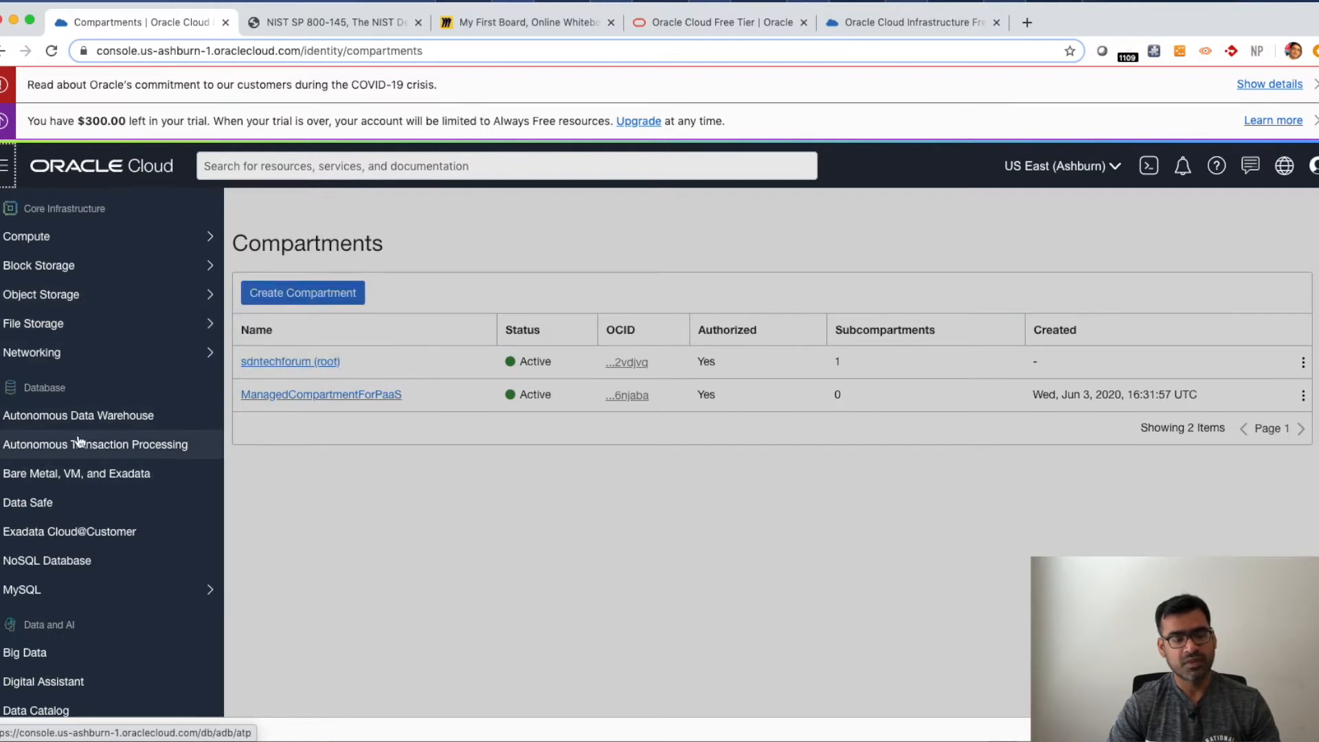
mouse_move(99, 359)
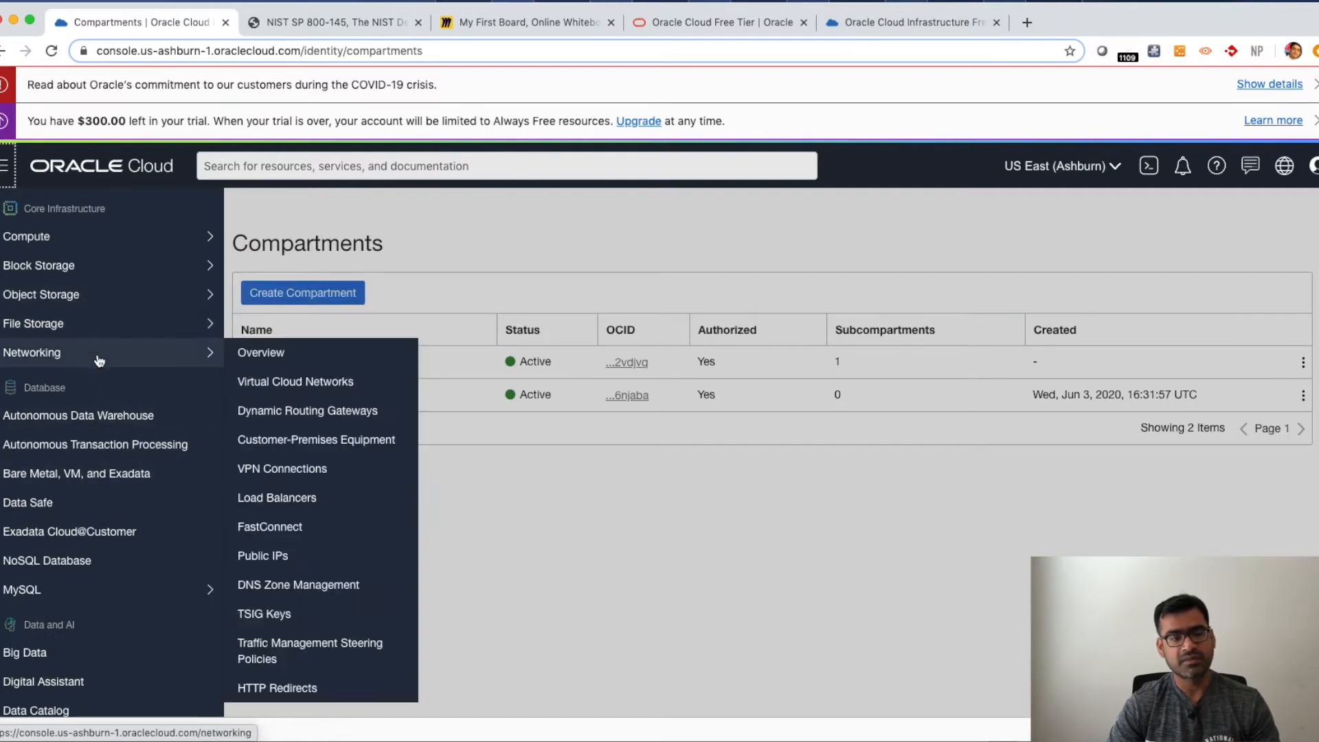
left_click(300, 387)
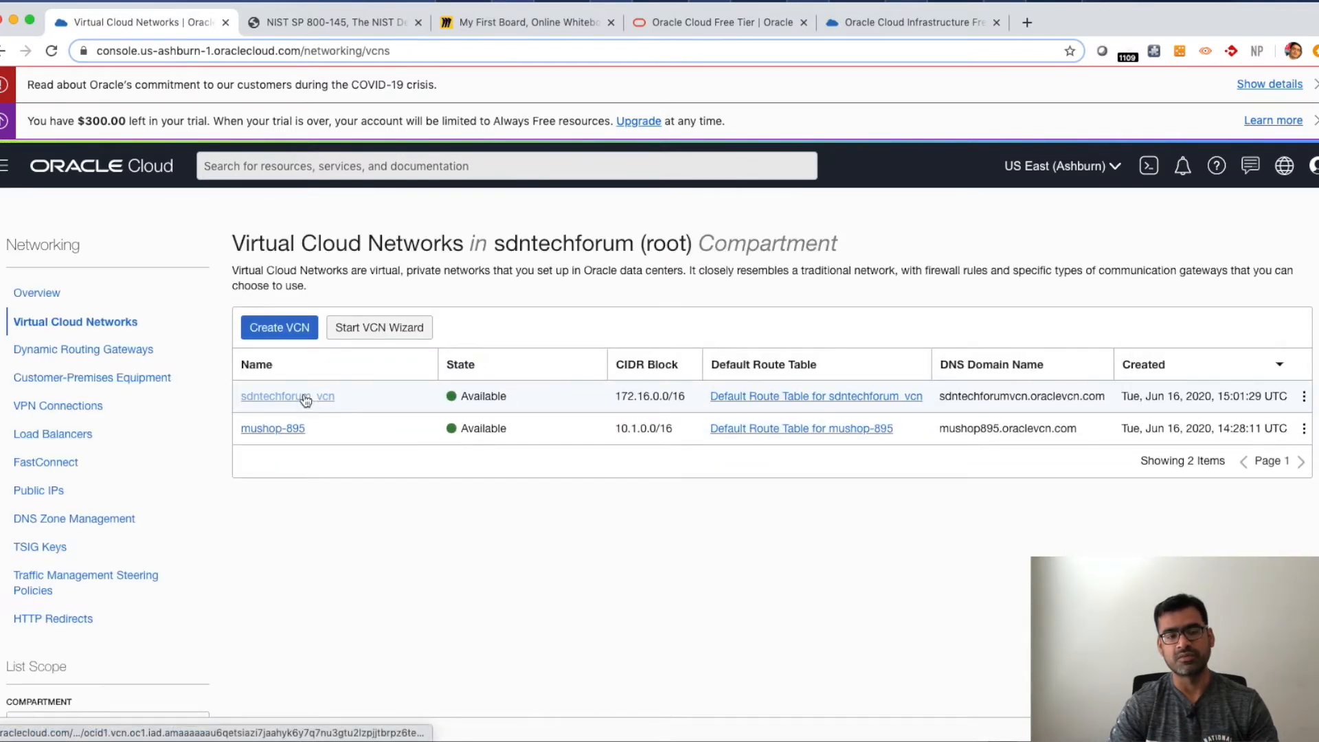
- Start a new virtual cloud network named sdntech_demo with CIDR block 10.0.0.0/16
left_click(296, 330)
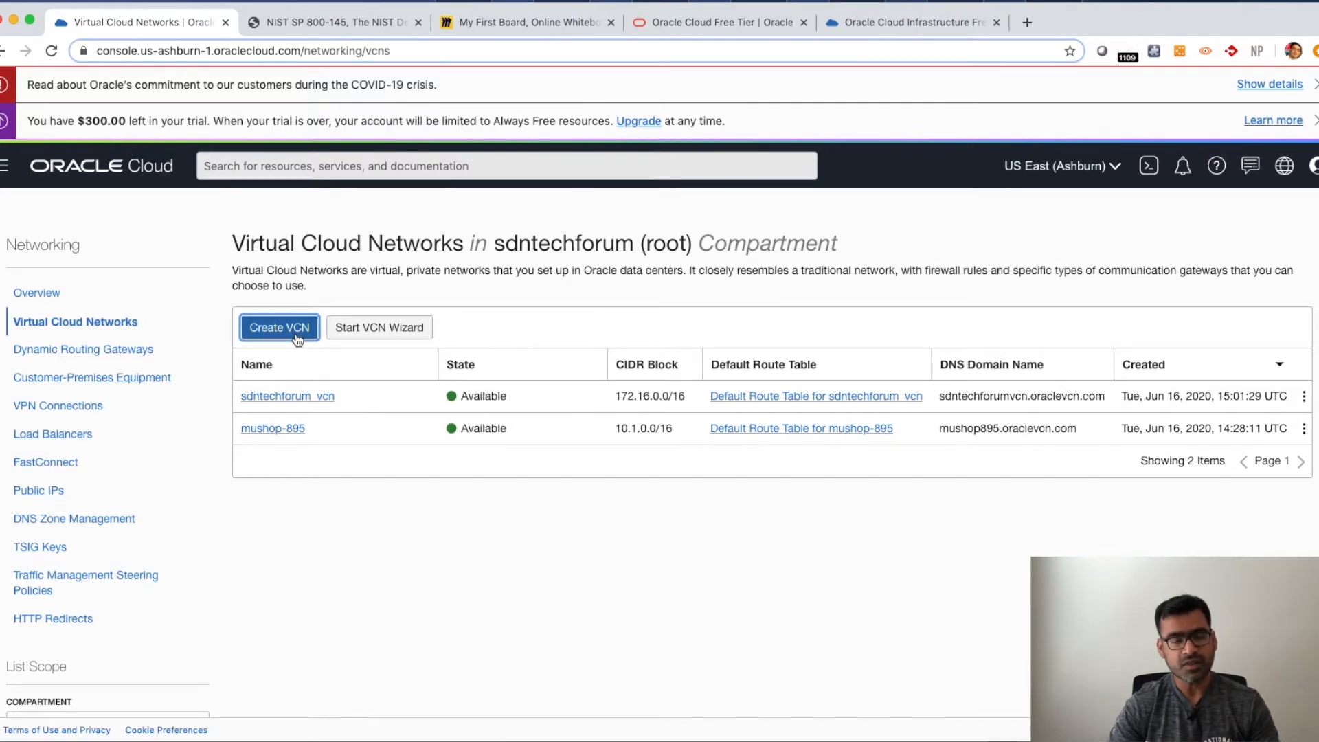
left_click(90, 296)
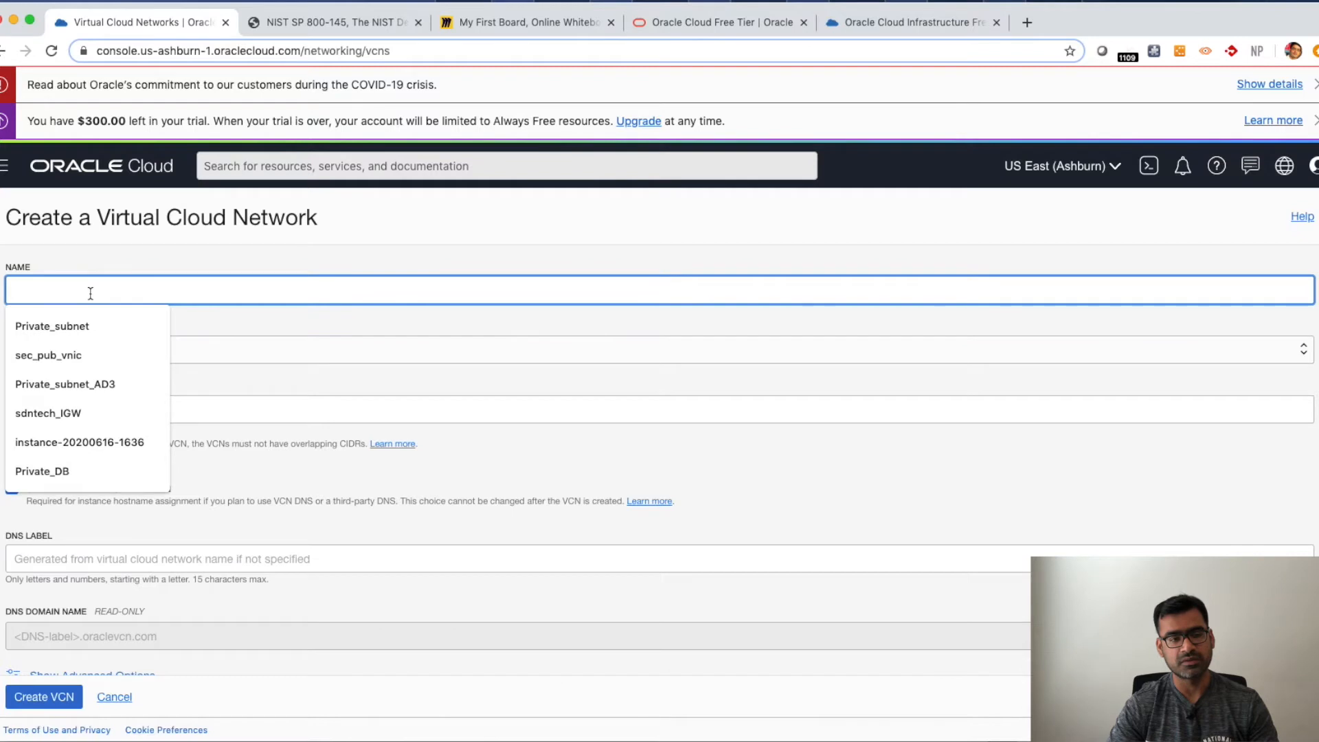
type("sdntech")
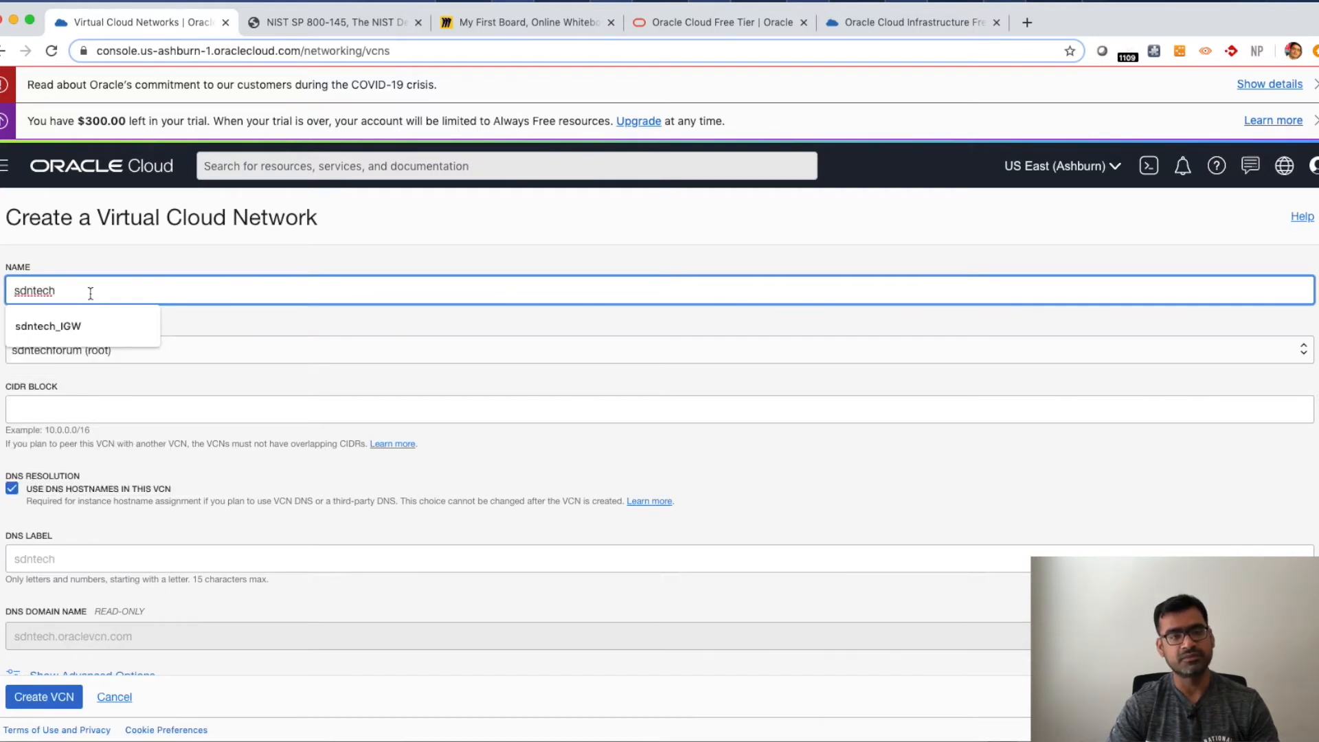
type("_demo")
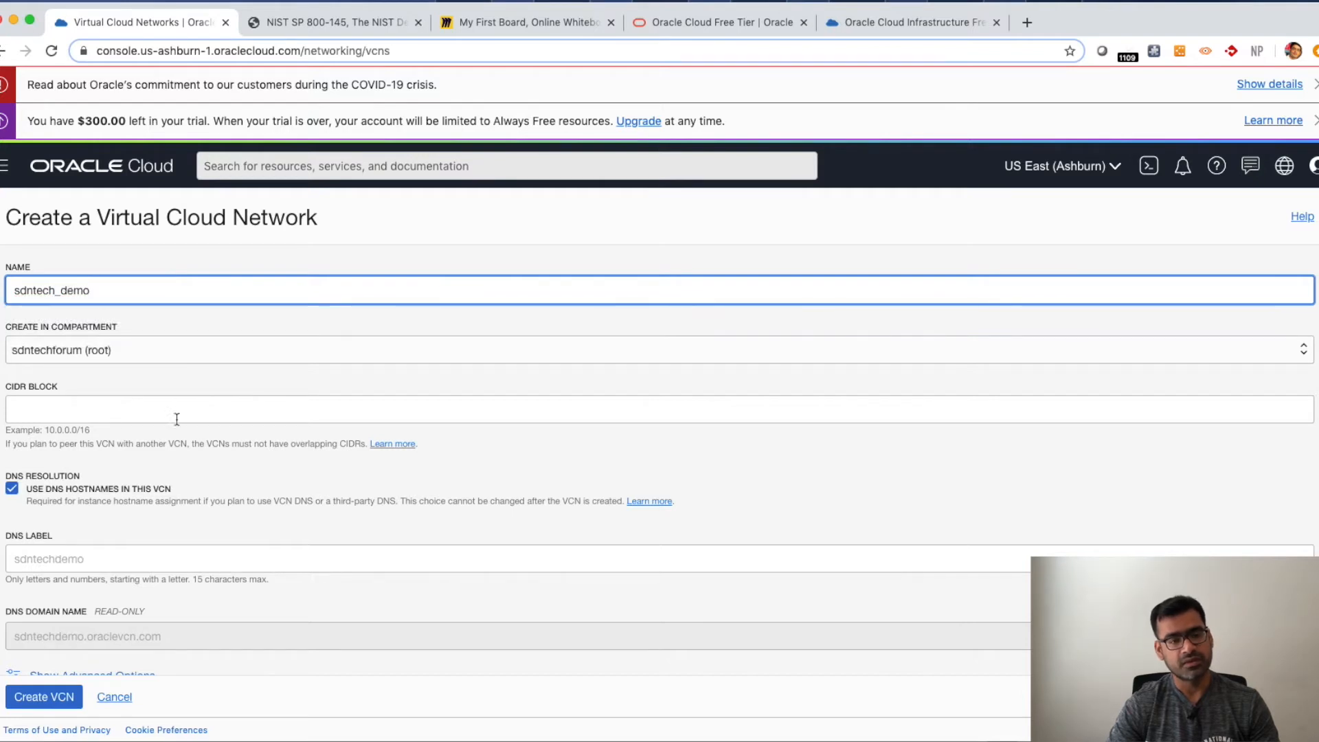
left_click(81, 415)
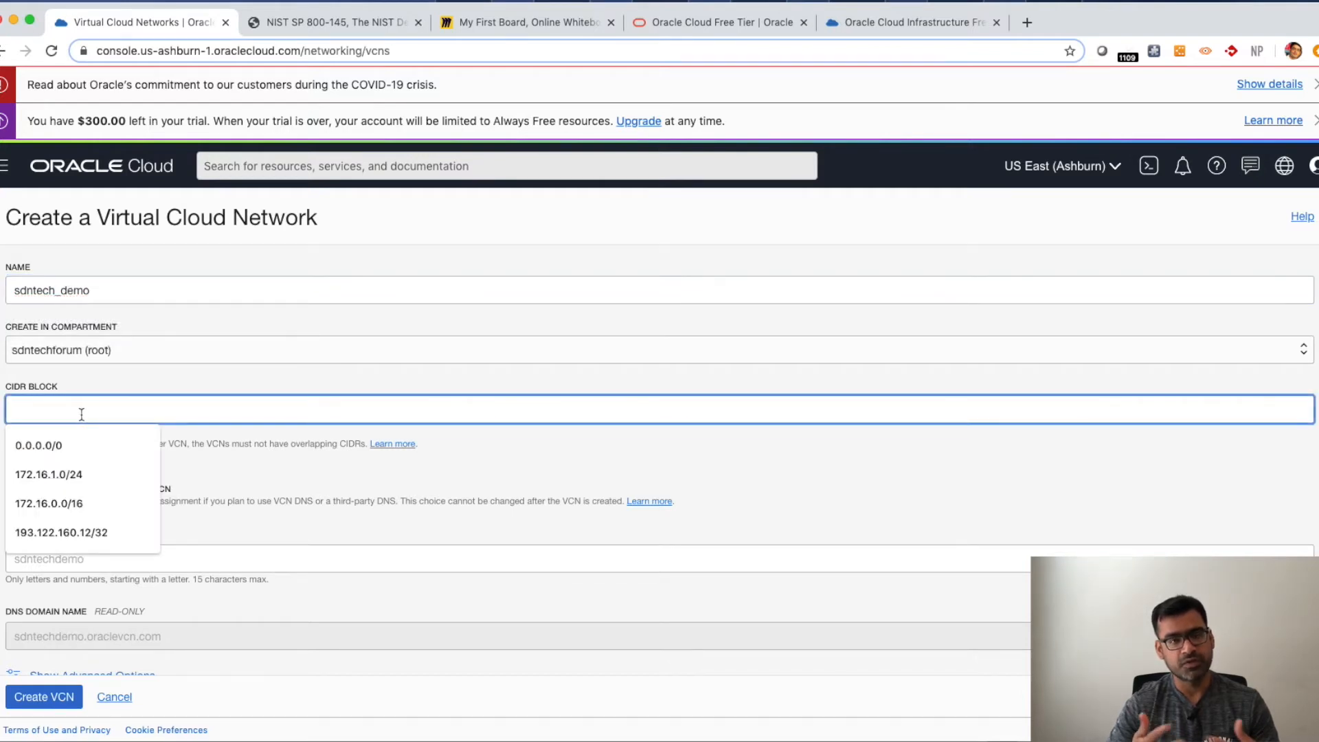
type("10.0.")
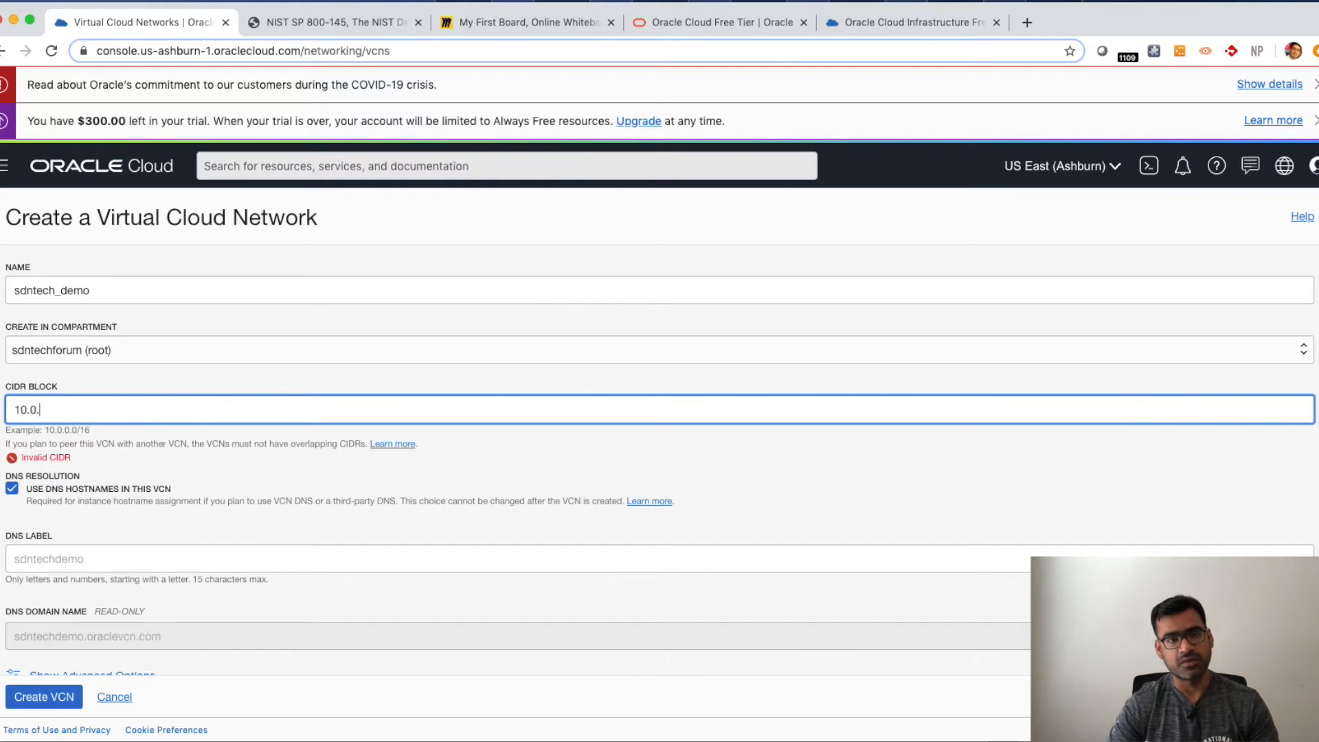
type("0.0/16")
- Expand the advanced tagging options and create the sdntech_demo VCN
scroll(213, 515, "down", 1)
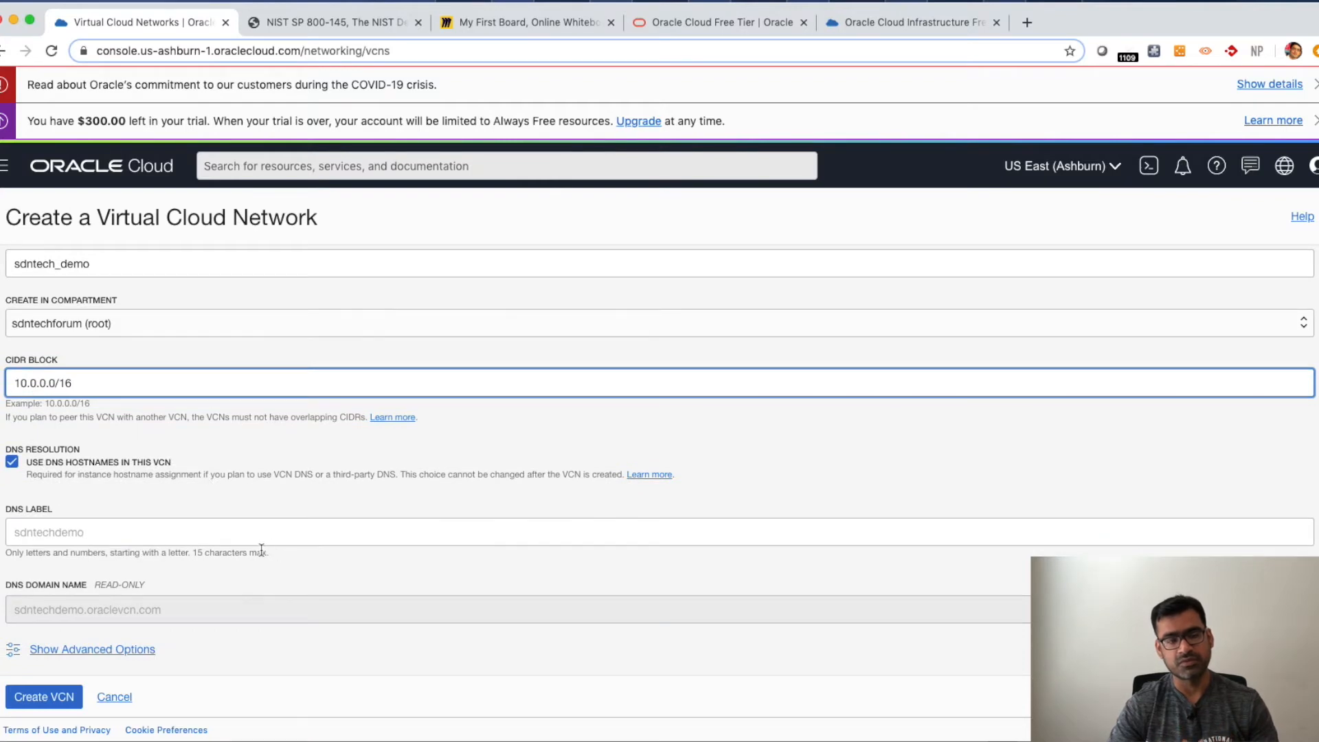
left_click(137, 650)
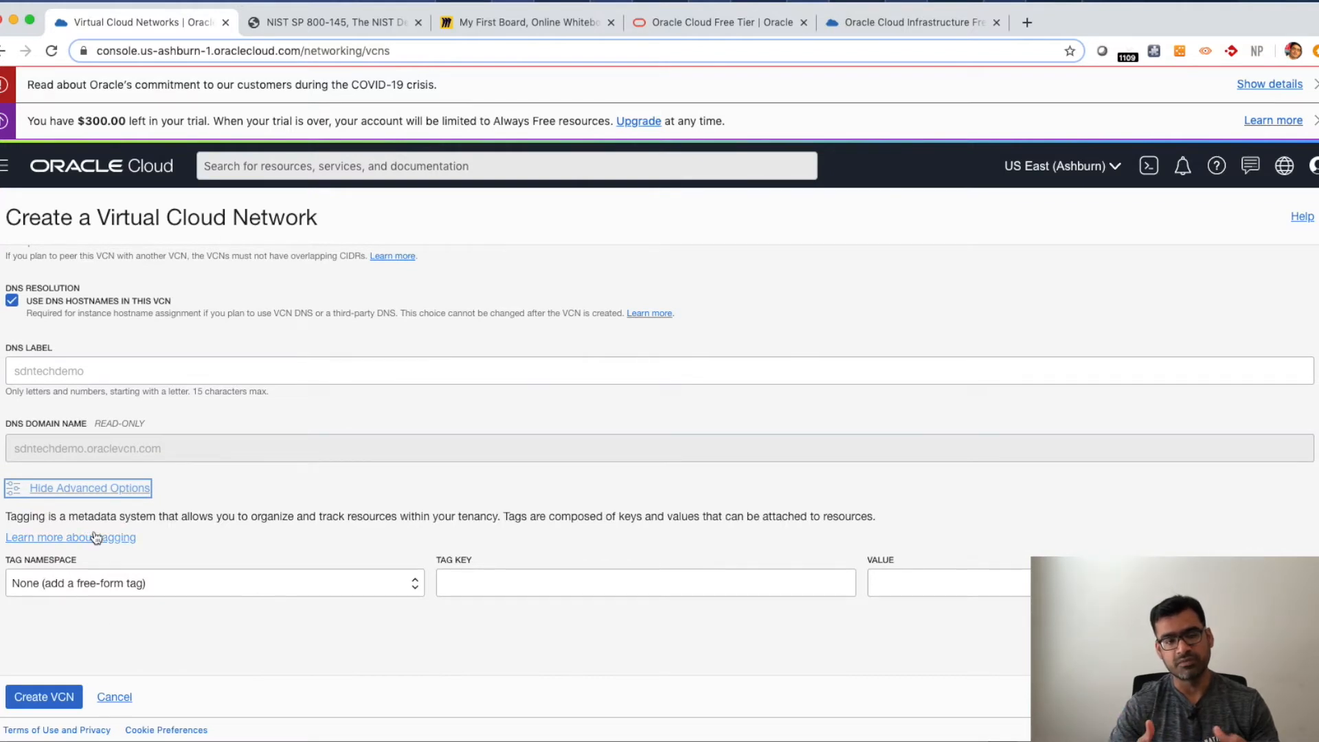
scroll(96, 537, "up", 3)
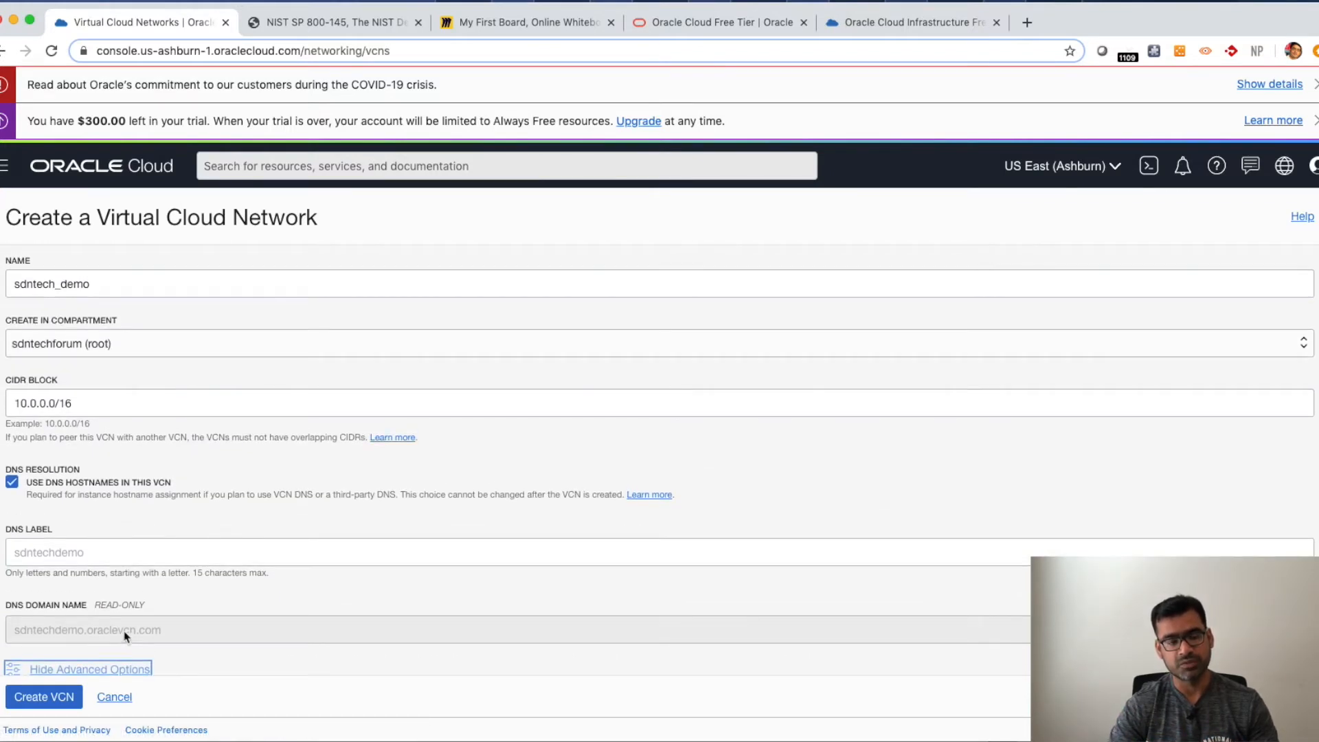
scroll(125, 636, "up", 1)
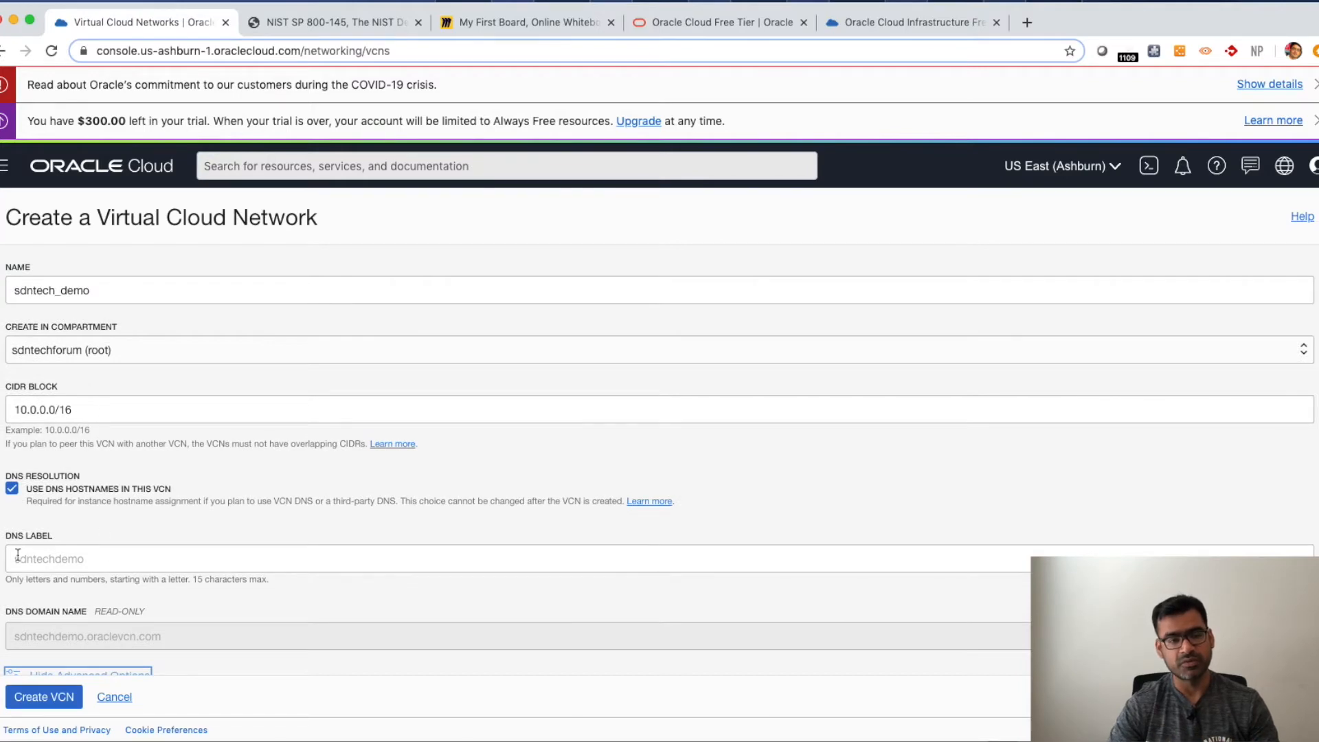
left_click(45, 708)
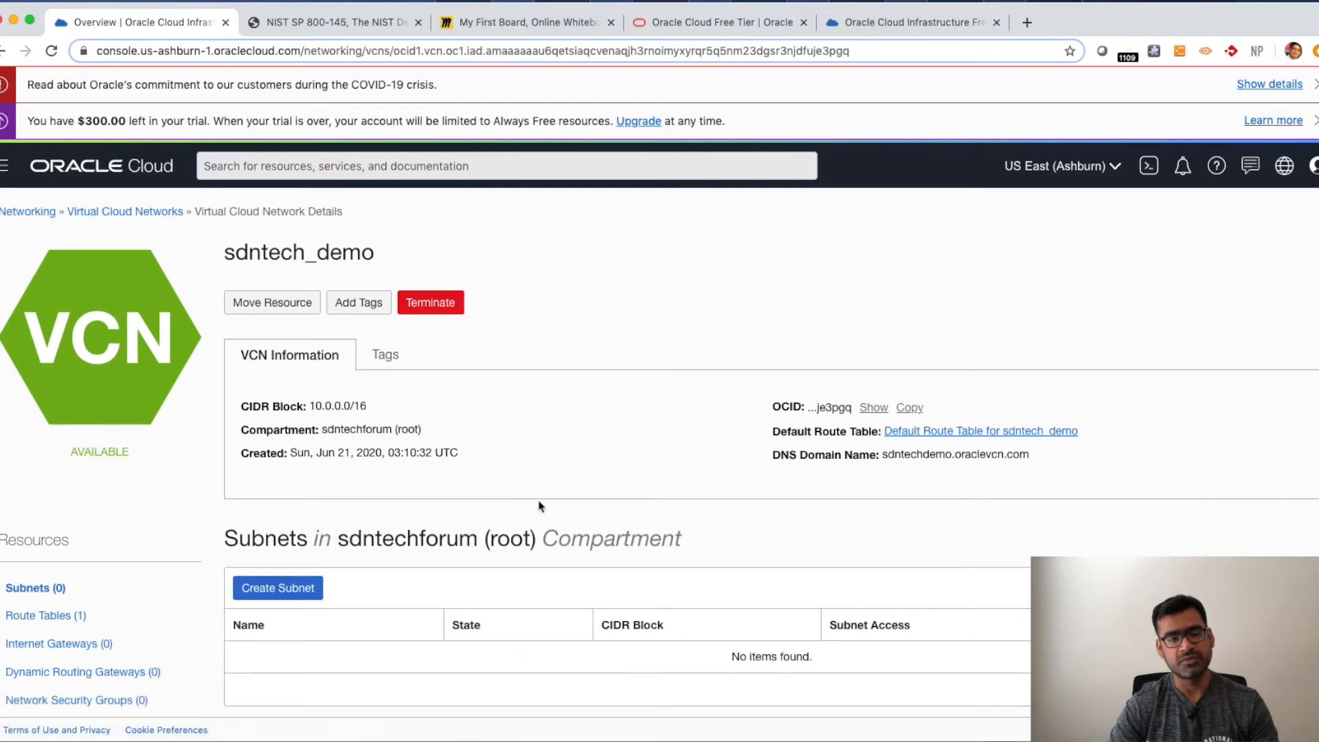
- Review the new VCN's details, compartment and its empty subnets list
mouse_move(326, 406)
left_mouse_down()
mouse_move(368, 408)
mouse_move(335, 425)
left_mouse_up()
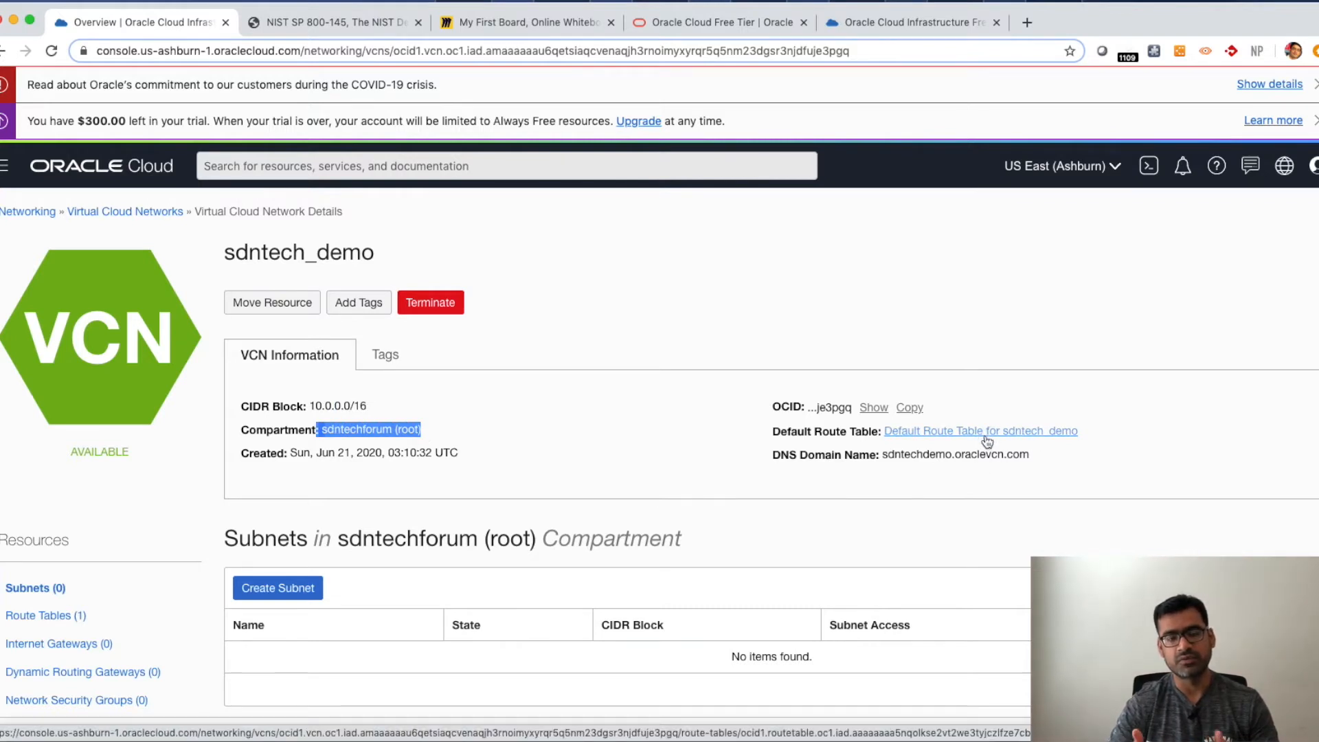
scroll(731, 473, "down", 5)
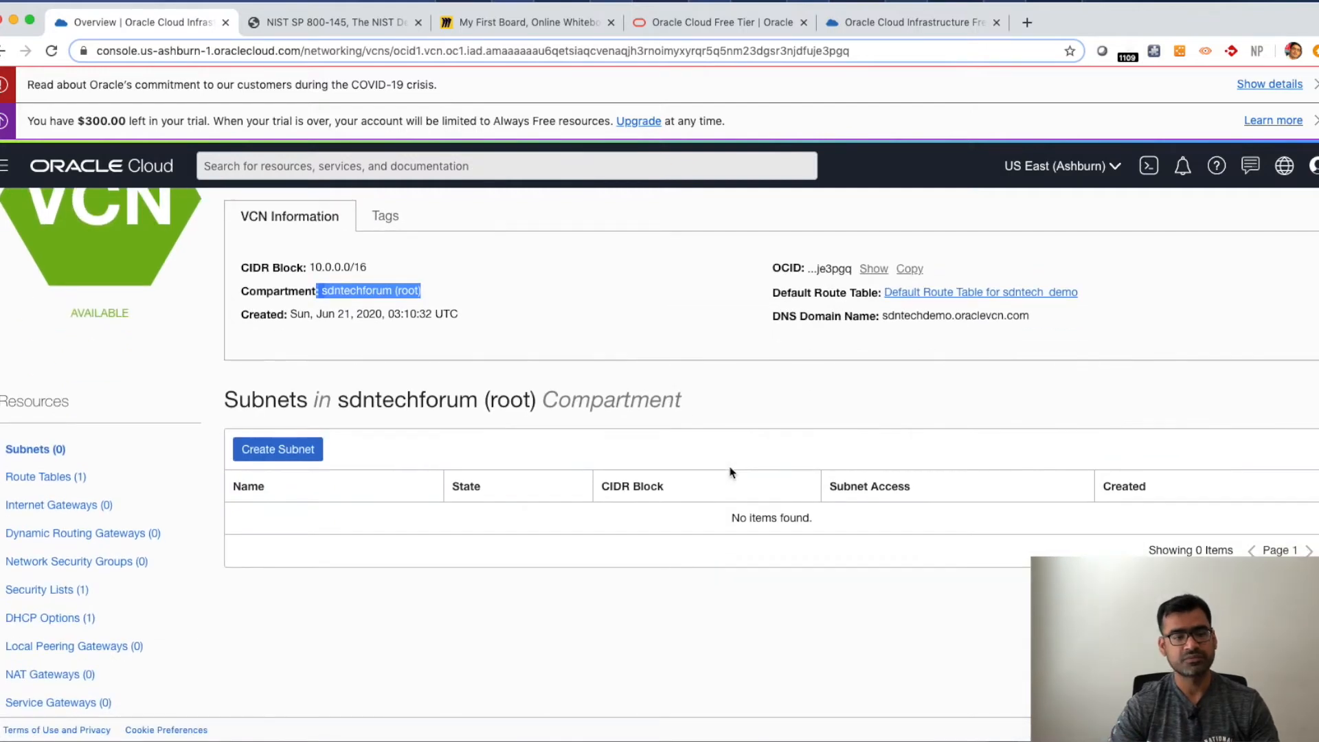
scroll(731, 472, "up", 3)
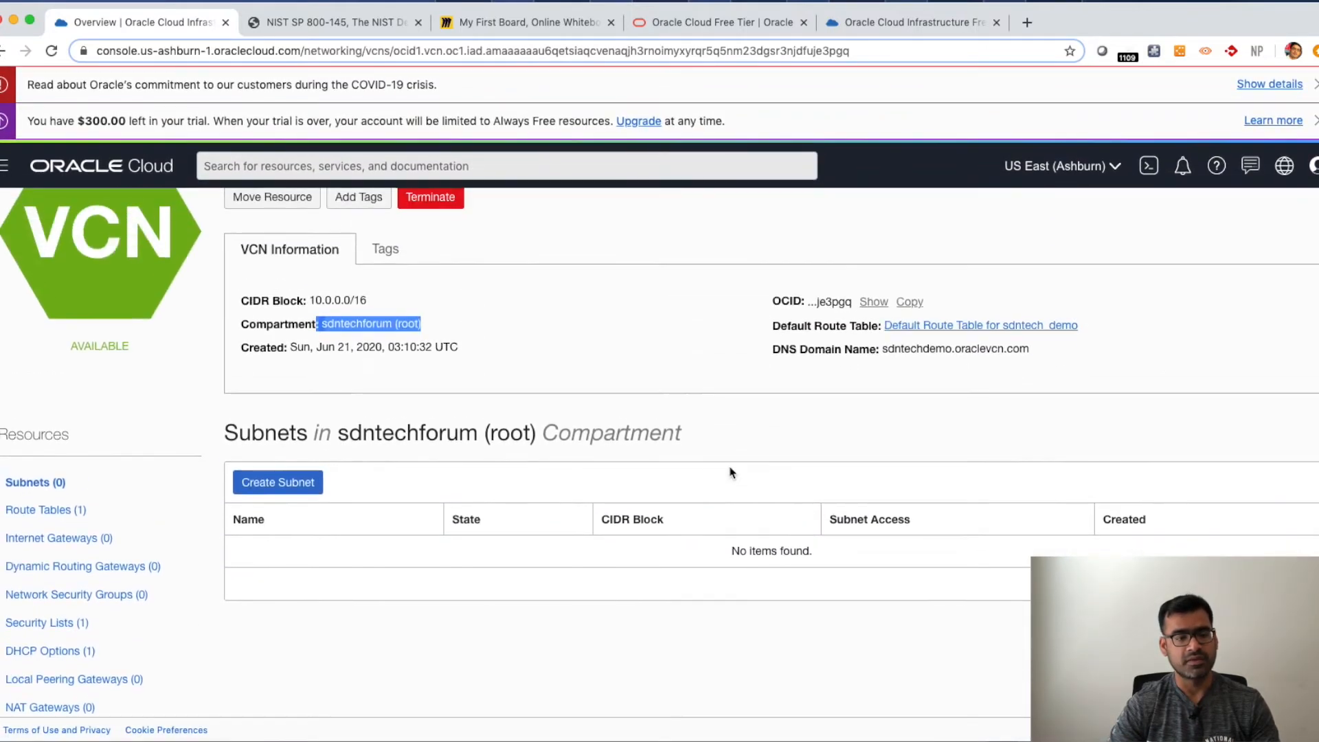
- Open Create Subnet in the VCN and name the subnet web_VM with the Regional subnet type
left_click(288, 486)
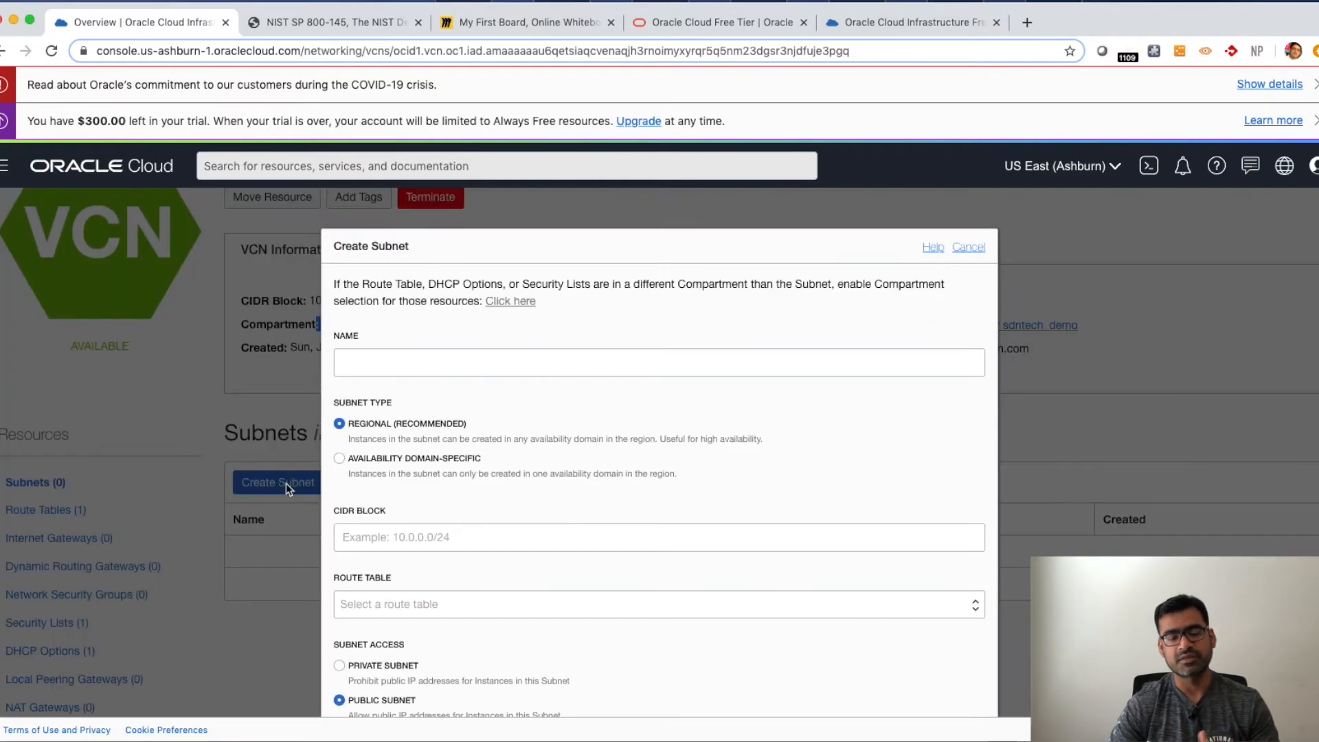
left_click(416, 363)
type("web_VM")
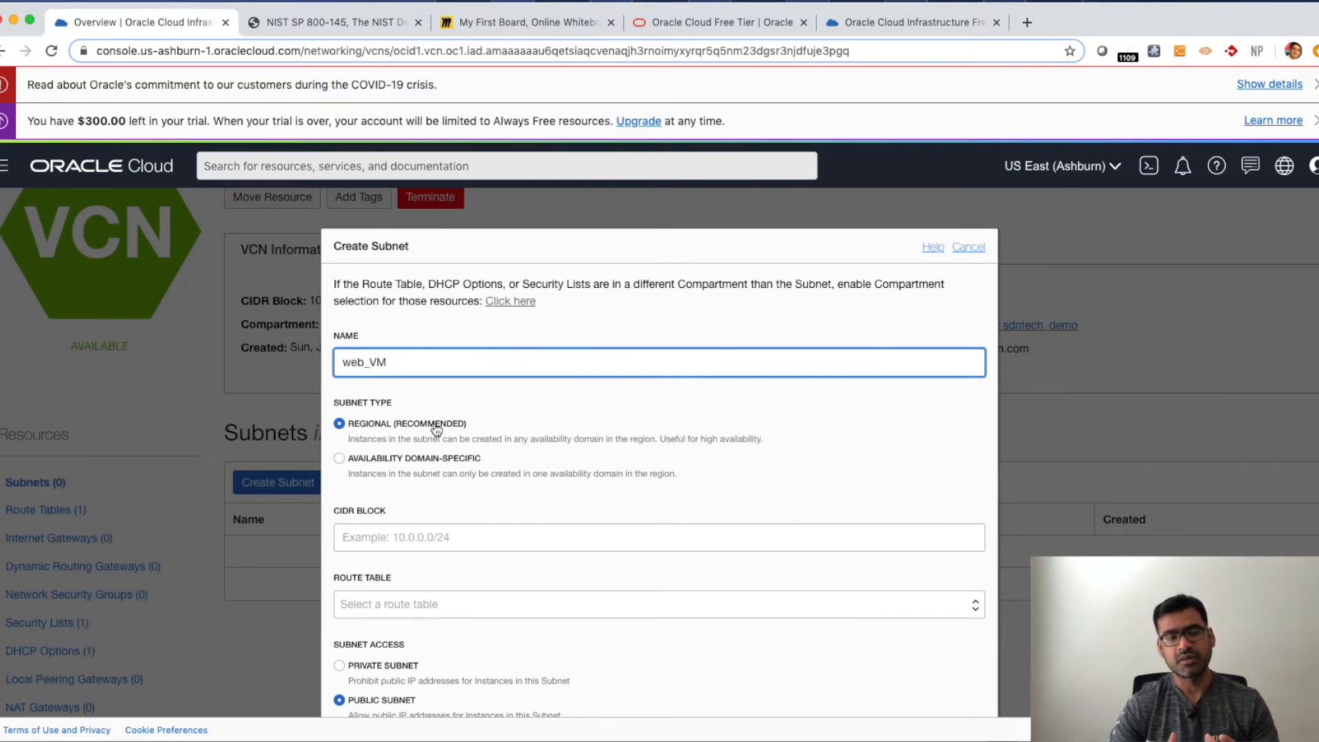
left_click_drag(470, 426, 338, 423)
left_click(339, 424)
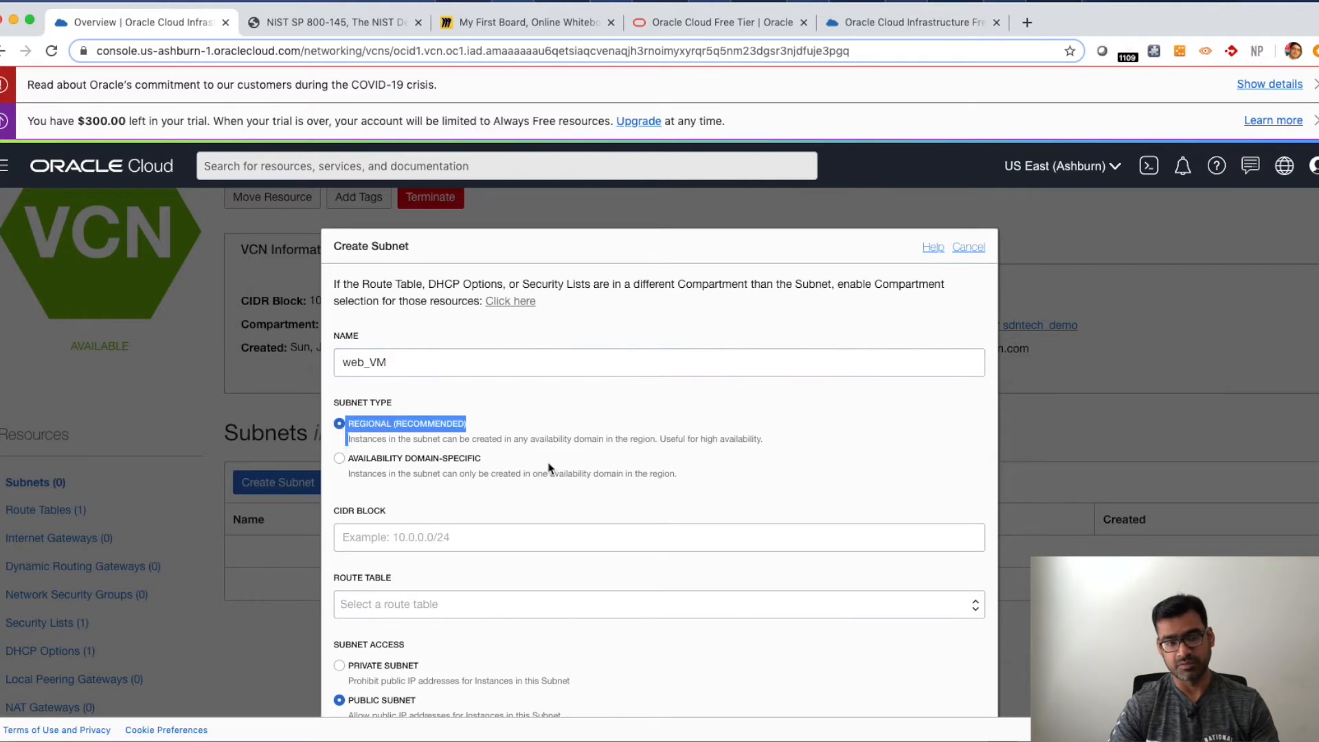
left_click(394, 487)
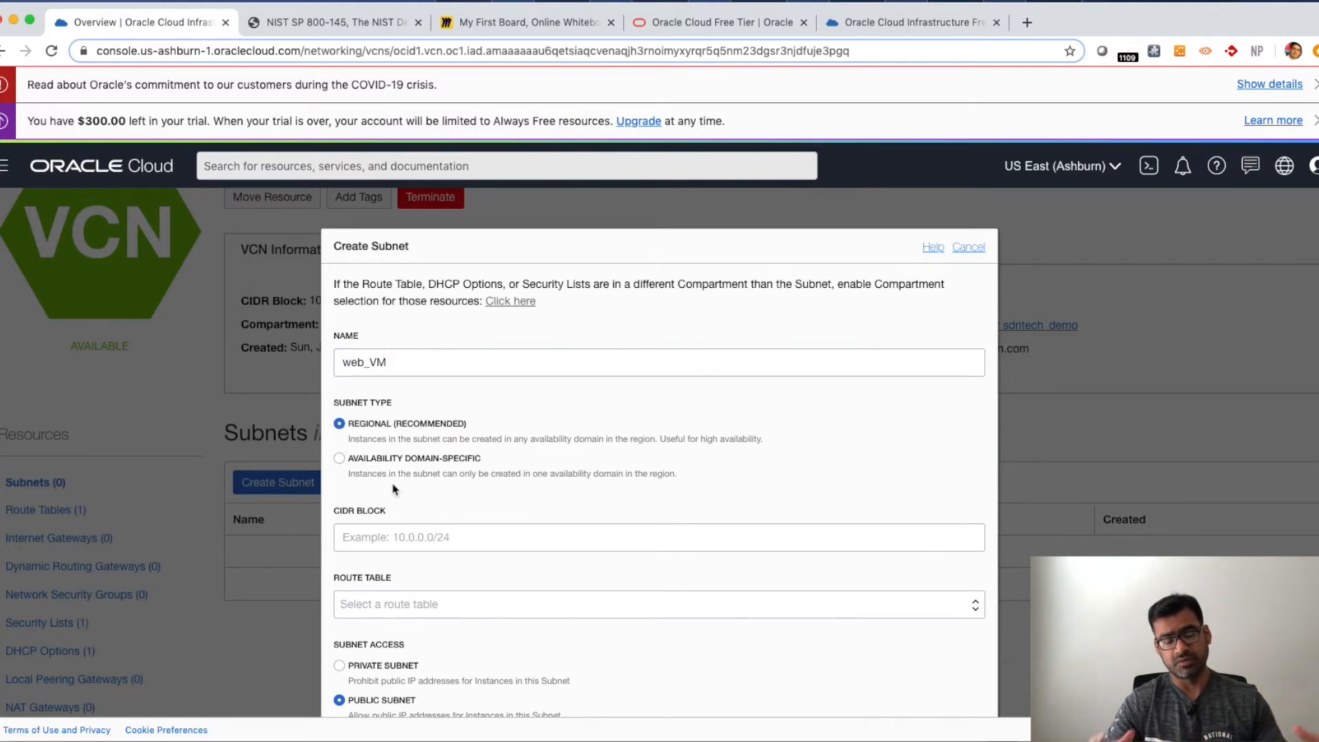
left_click(340, 459)
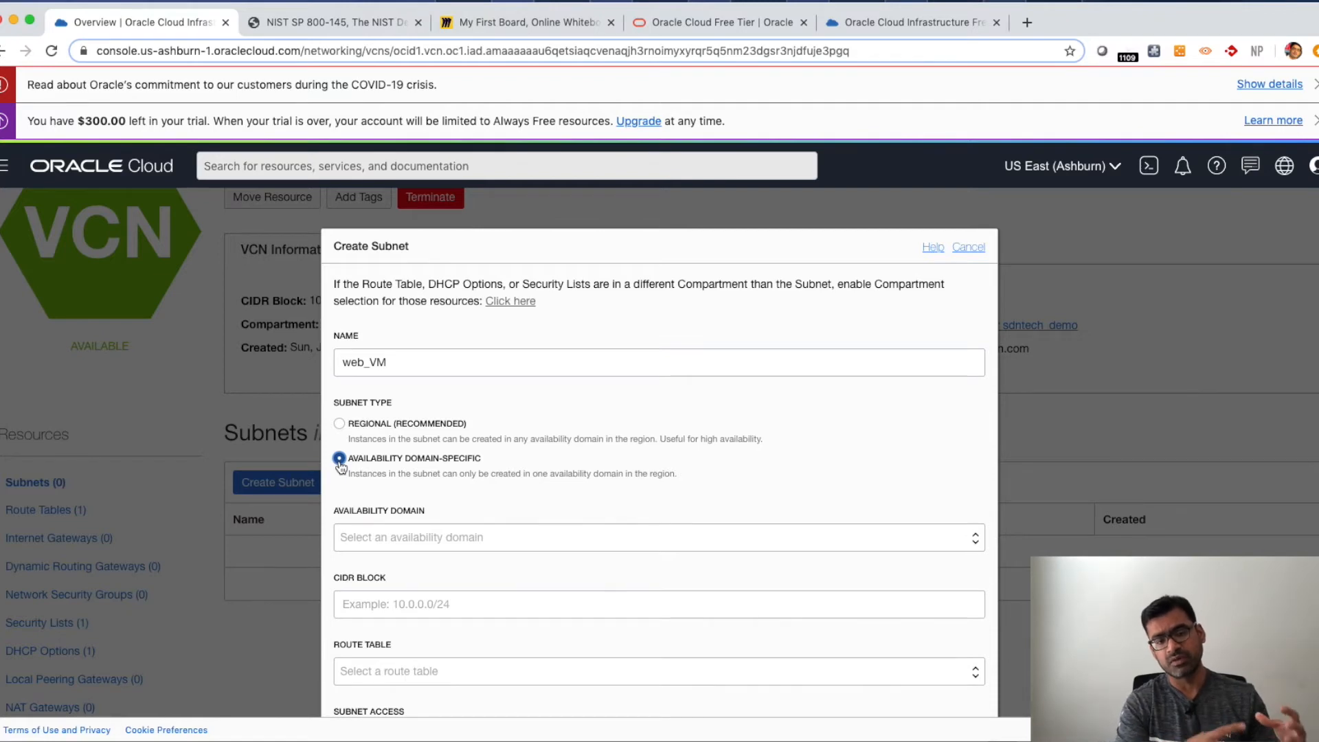
left_click(339, 424)
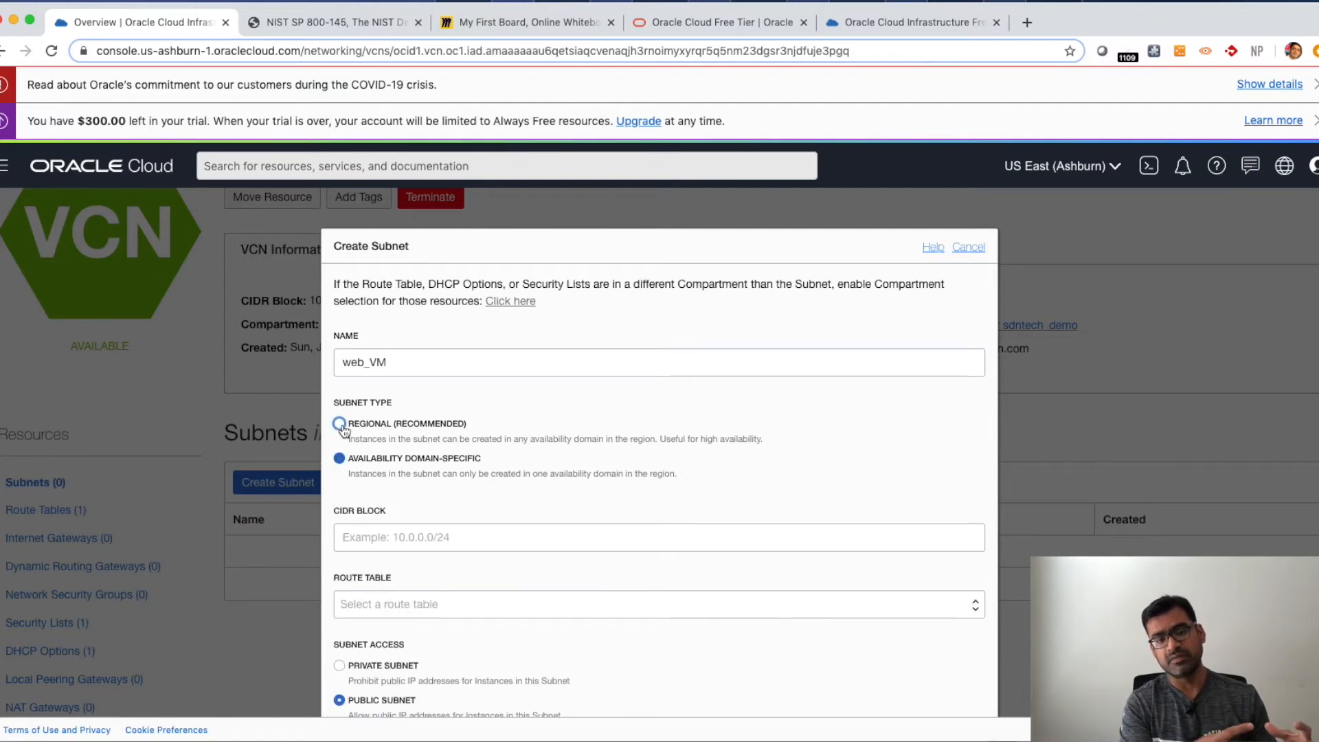
- Set the subnet CIDR block to 10.0.1.0/24 and choose Default Route Table for sdntech_demo
left_click(431, 537)
type("10")
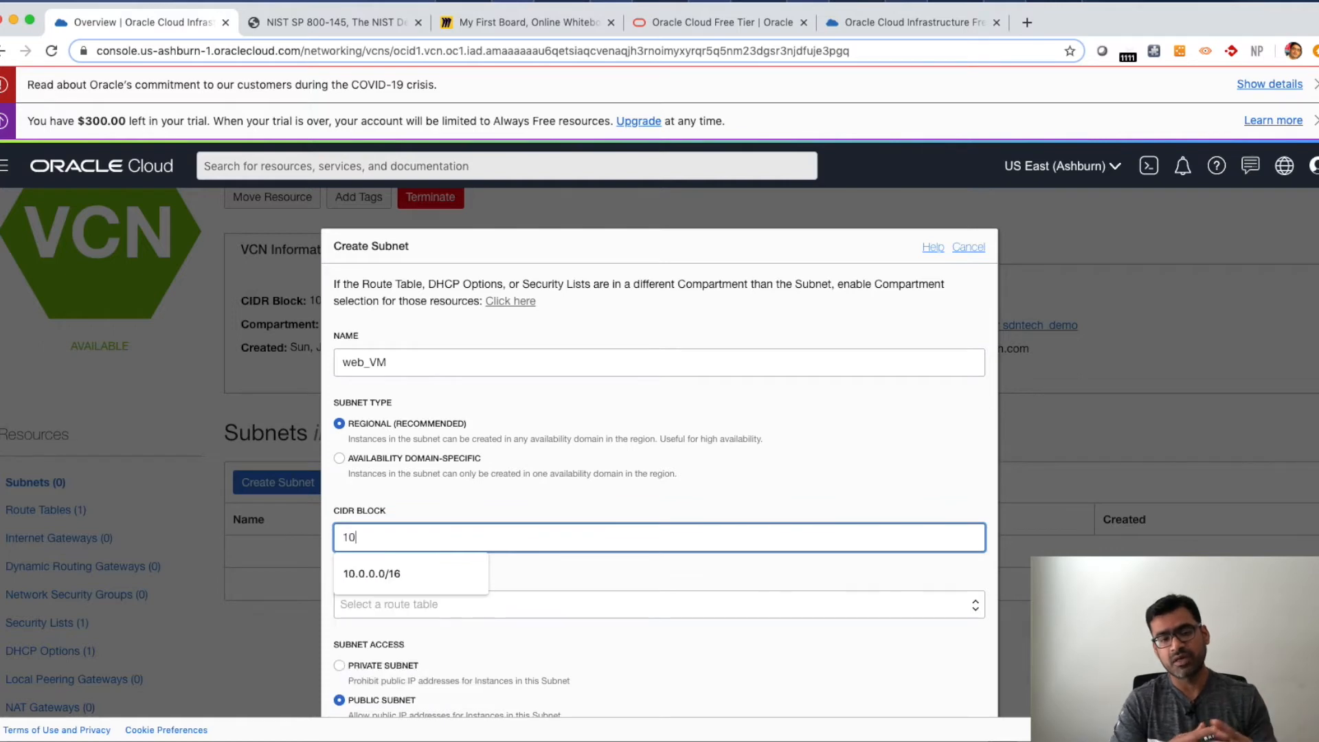
type(".0.1.")
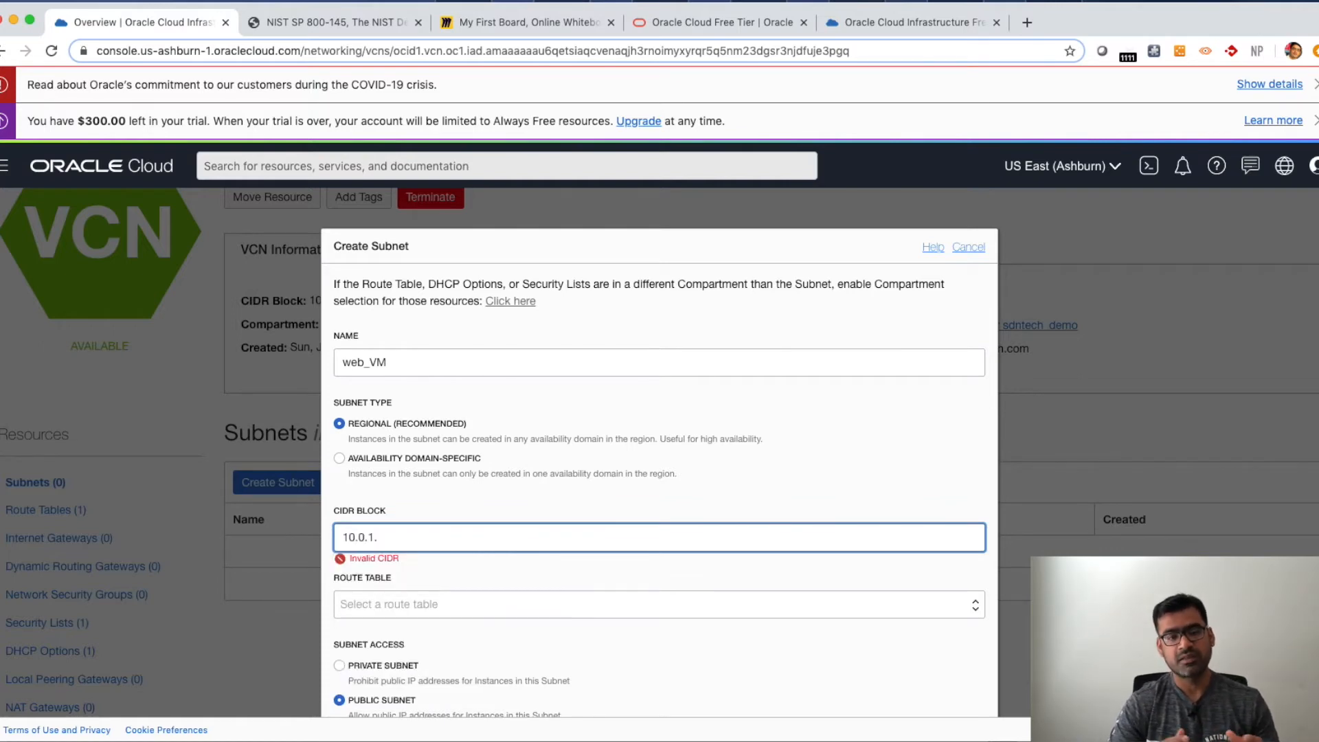
type("0/24")
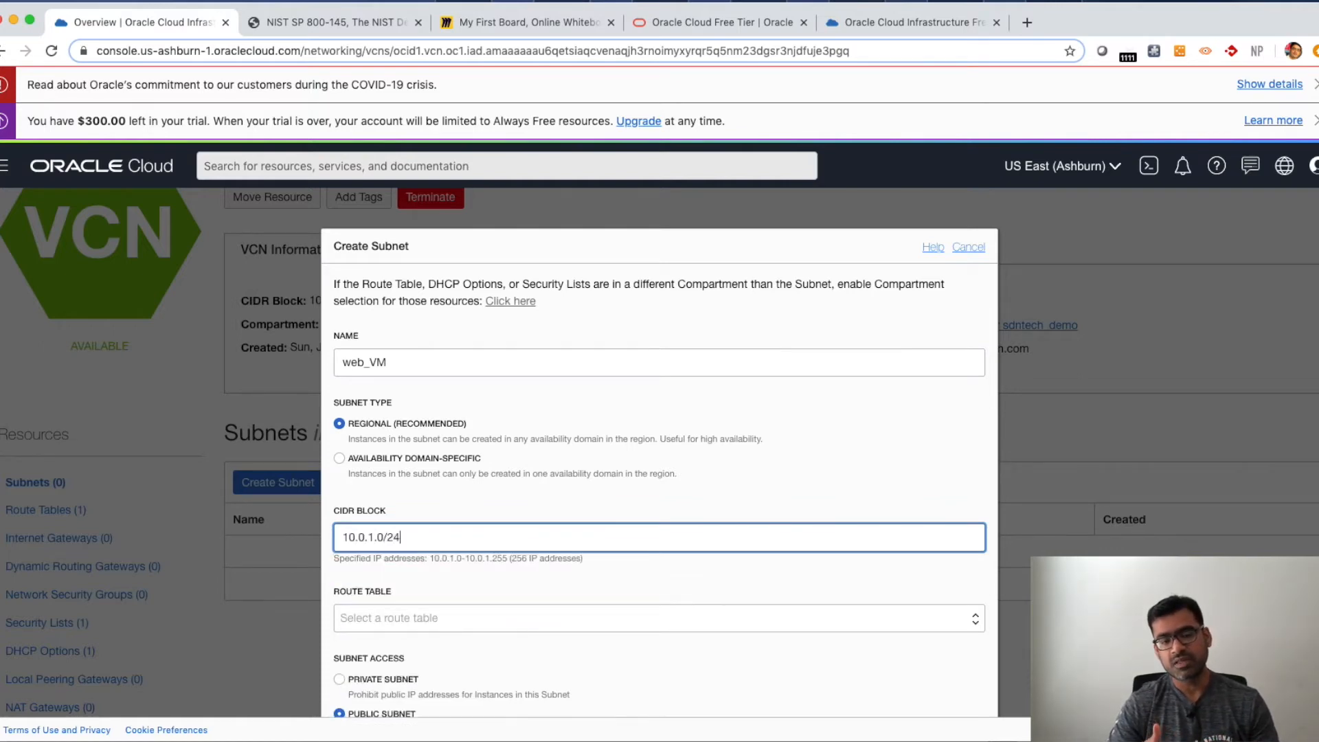
left_click(531, 596)
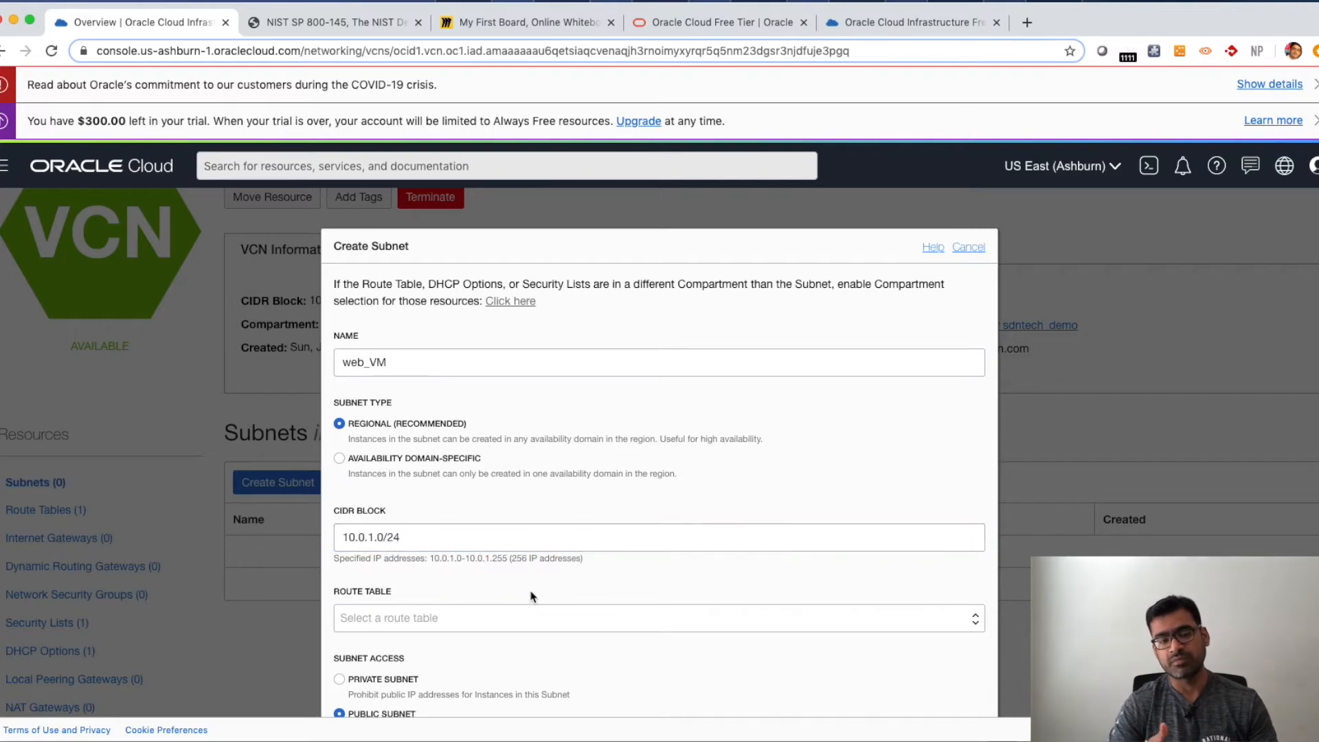
scroll(531, 596, "down", 3)
left_click(549, 502)
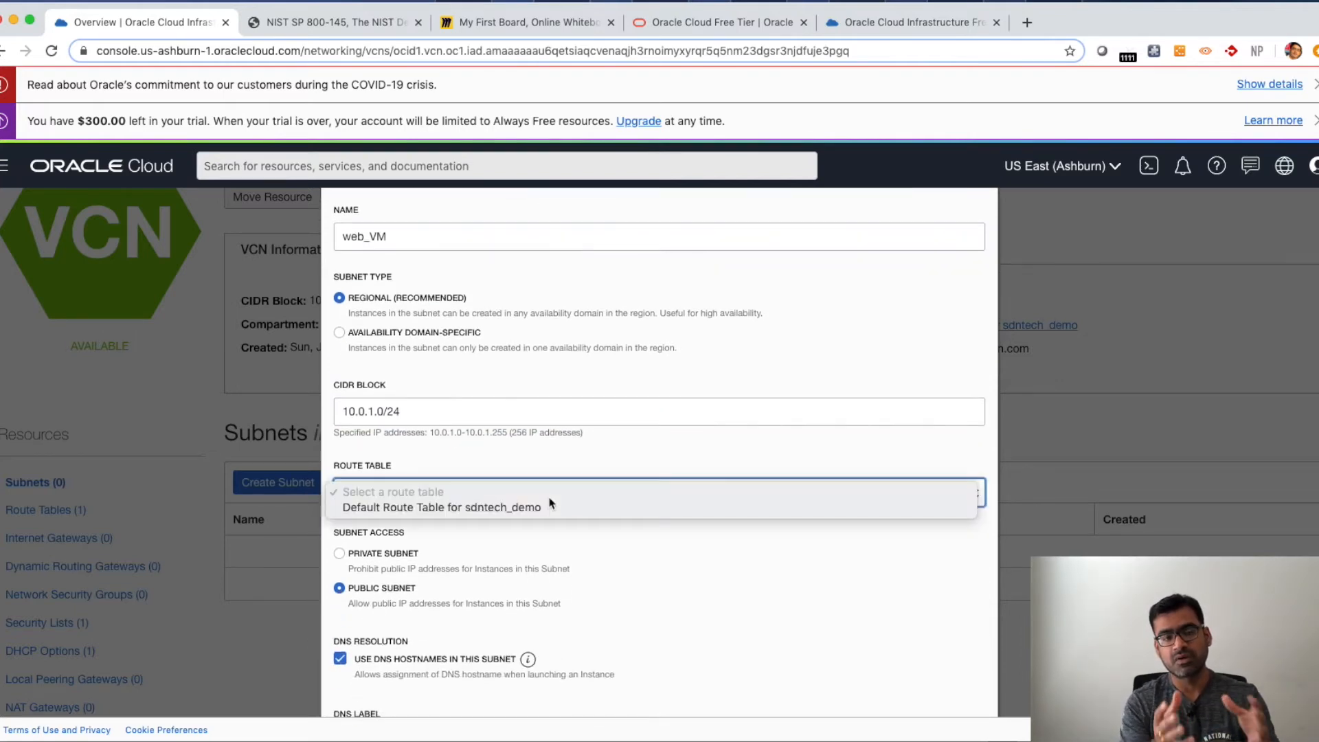
left_click(510, 510)
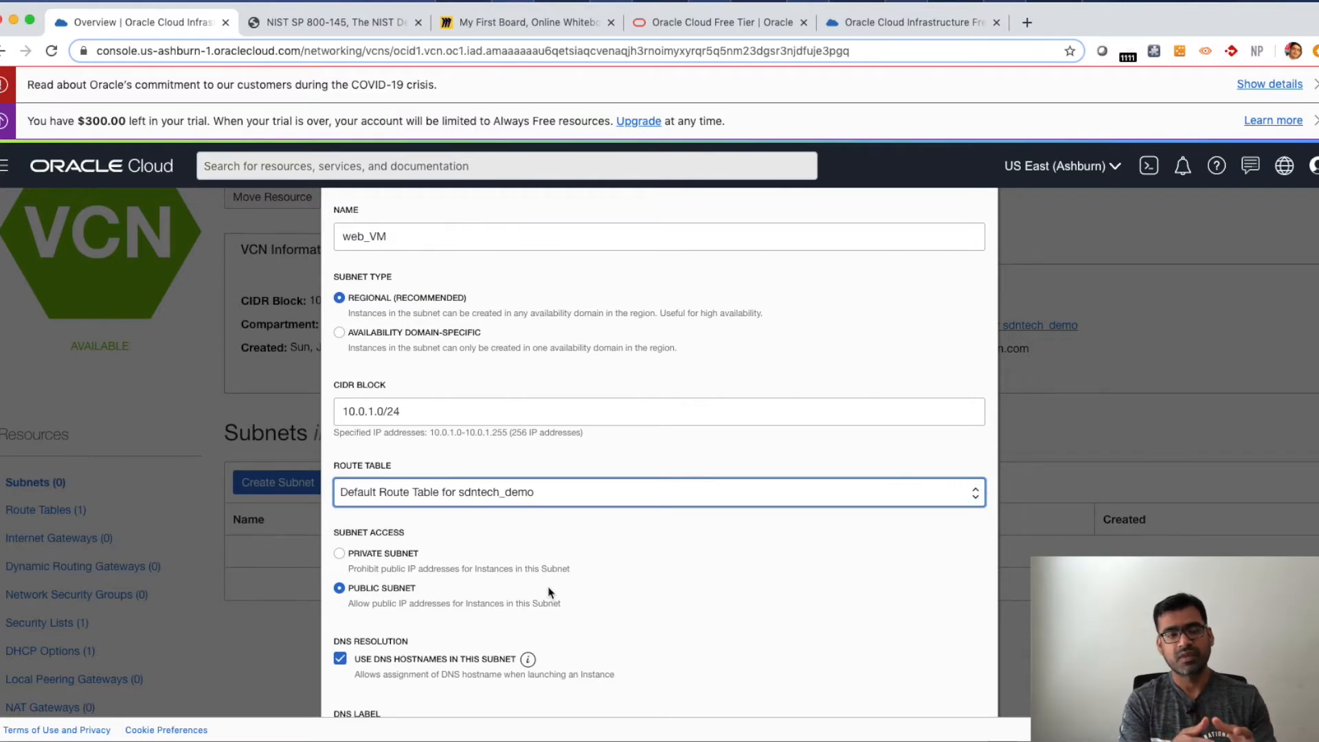
- Assign Default Security List for sdntech_demo as the subnet's security list
scroll(546, 590, "down", 3)
scroll(489, 602, "down", 5)
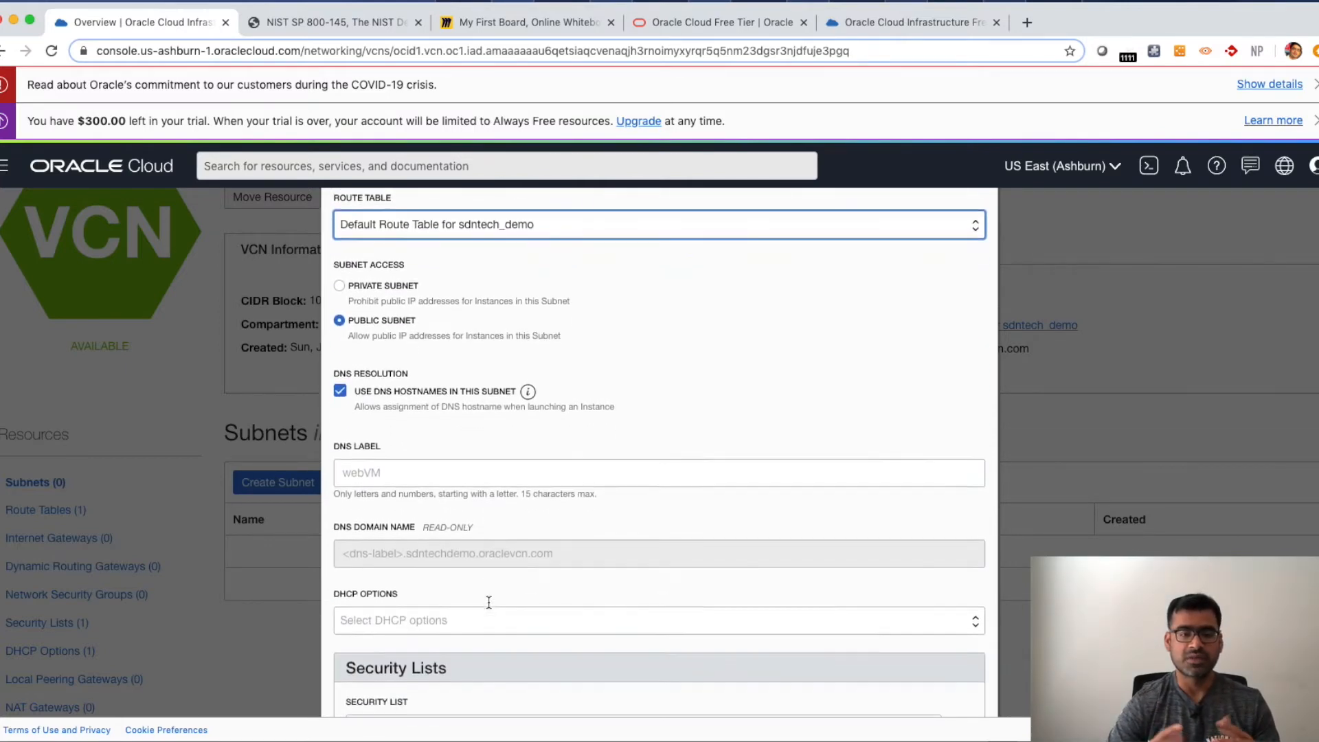
scroll(499, 611, "up", 1)
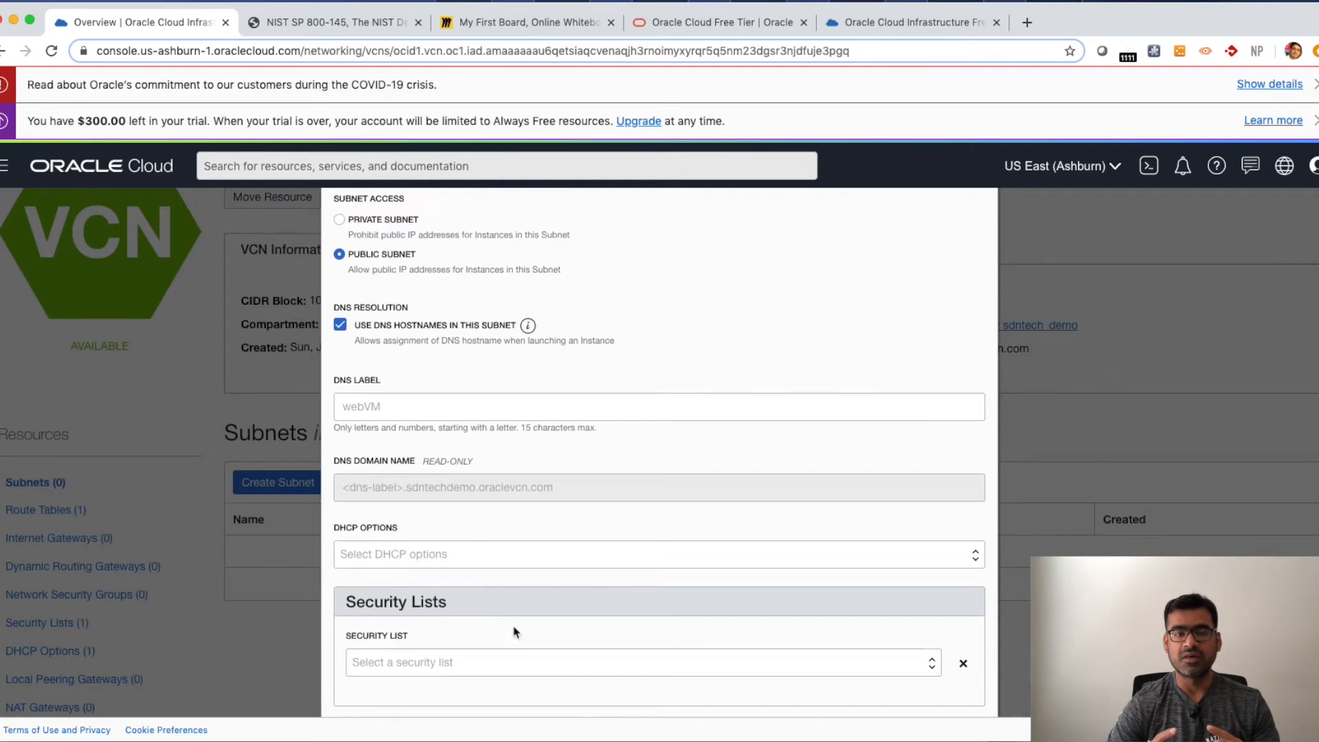
scroll(524, 639, "down", 4)
left_click(515, 526)
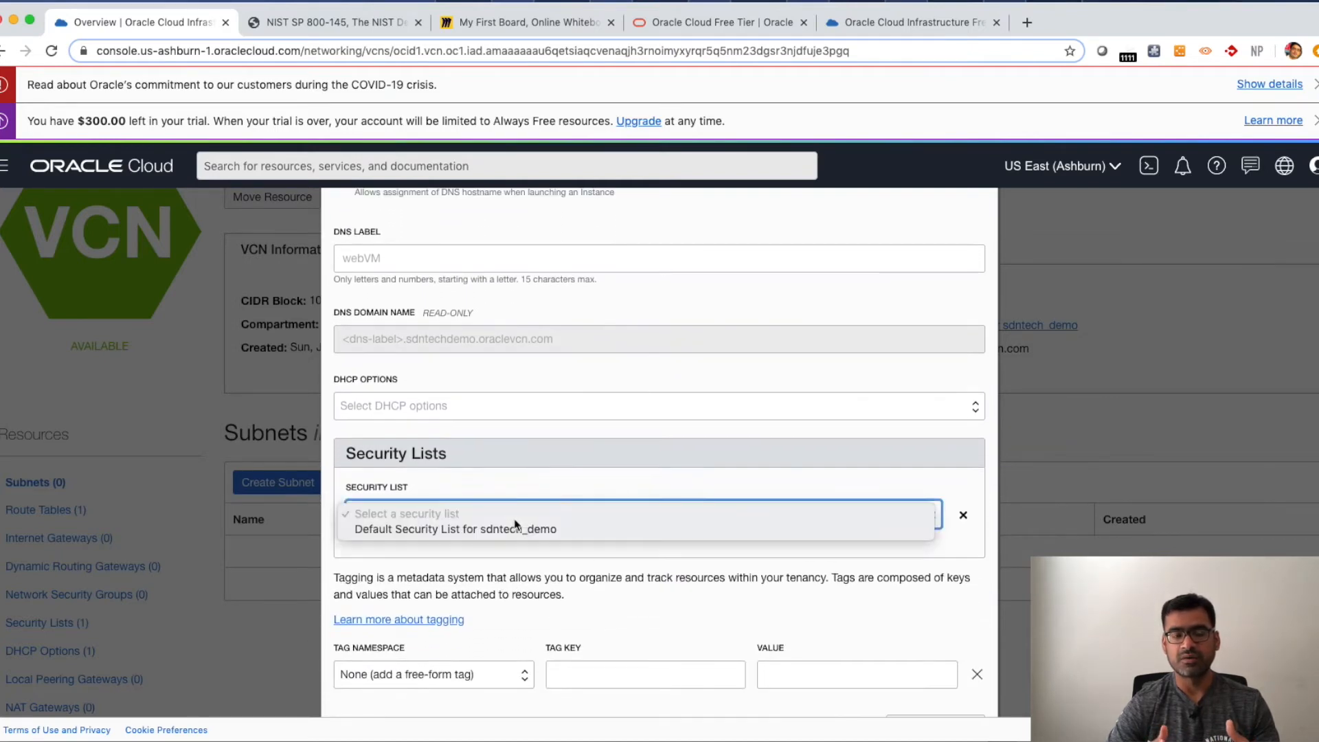
left_click(513, 533)
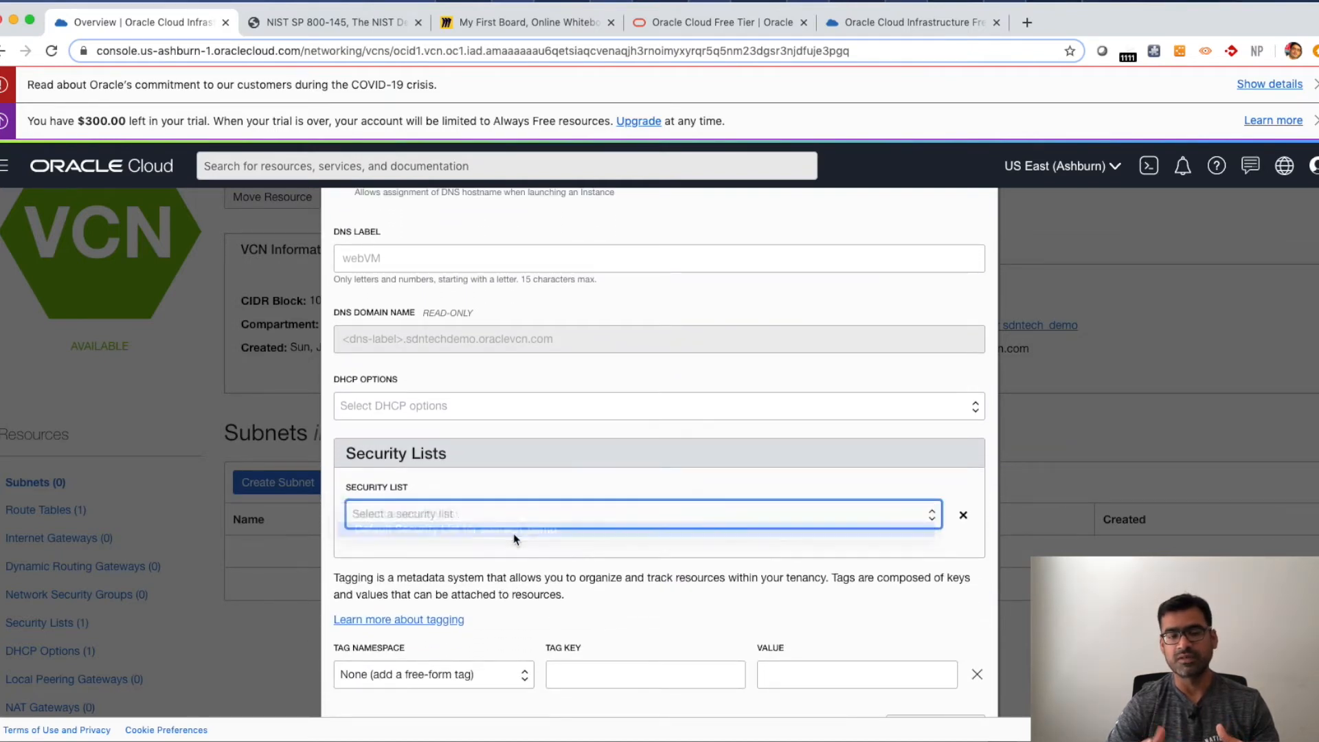
- Add a free-form tag with the key web to the subnet and review the form
scroll(536, 605, "down", 3)
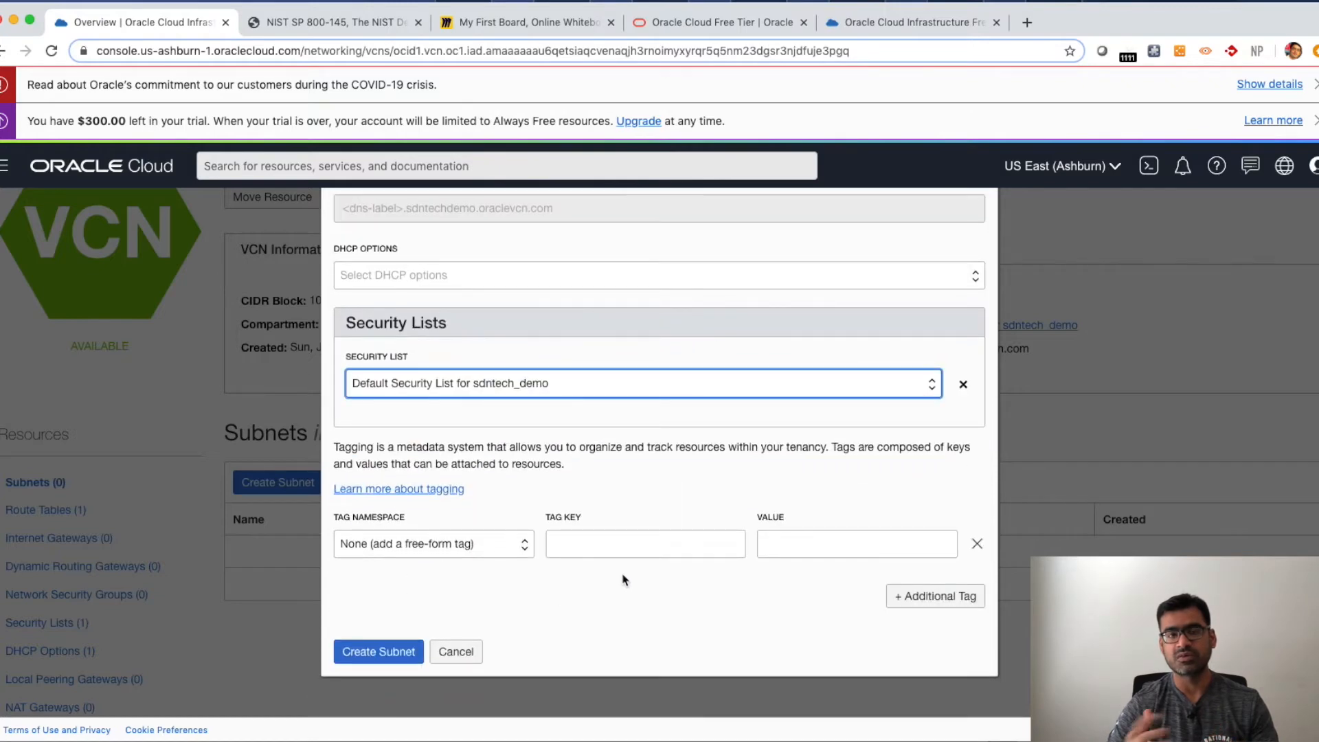
left_click(615, 543)
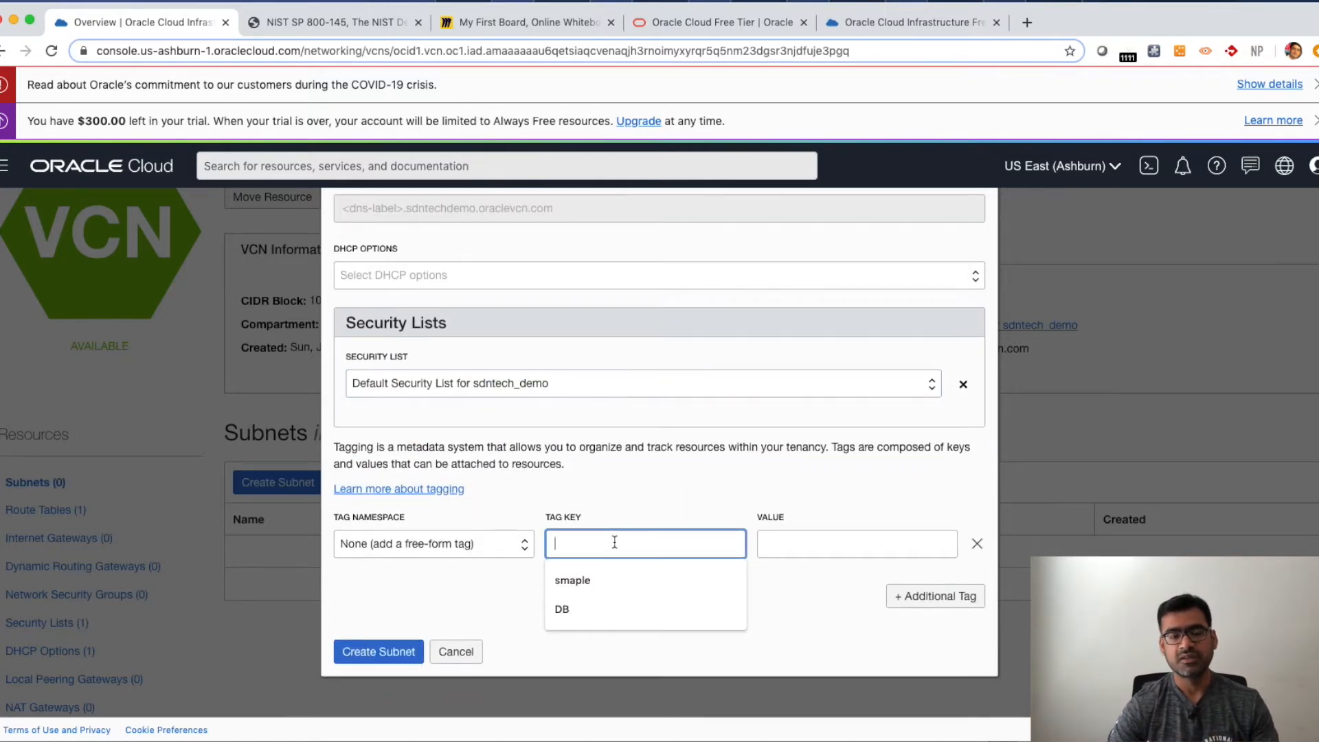
type("web")
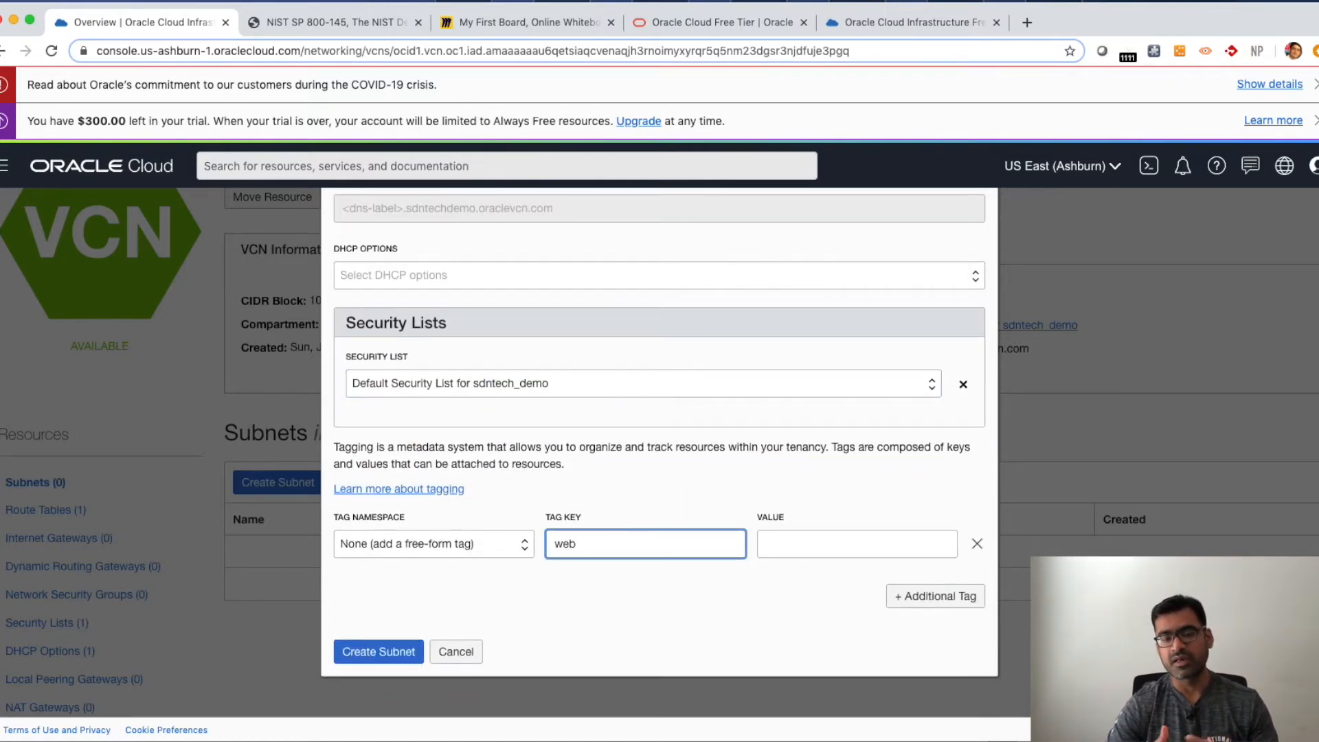
left_click(595, 622)
scroll(590, 608, "up", 10)
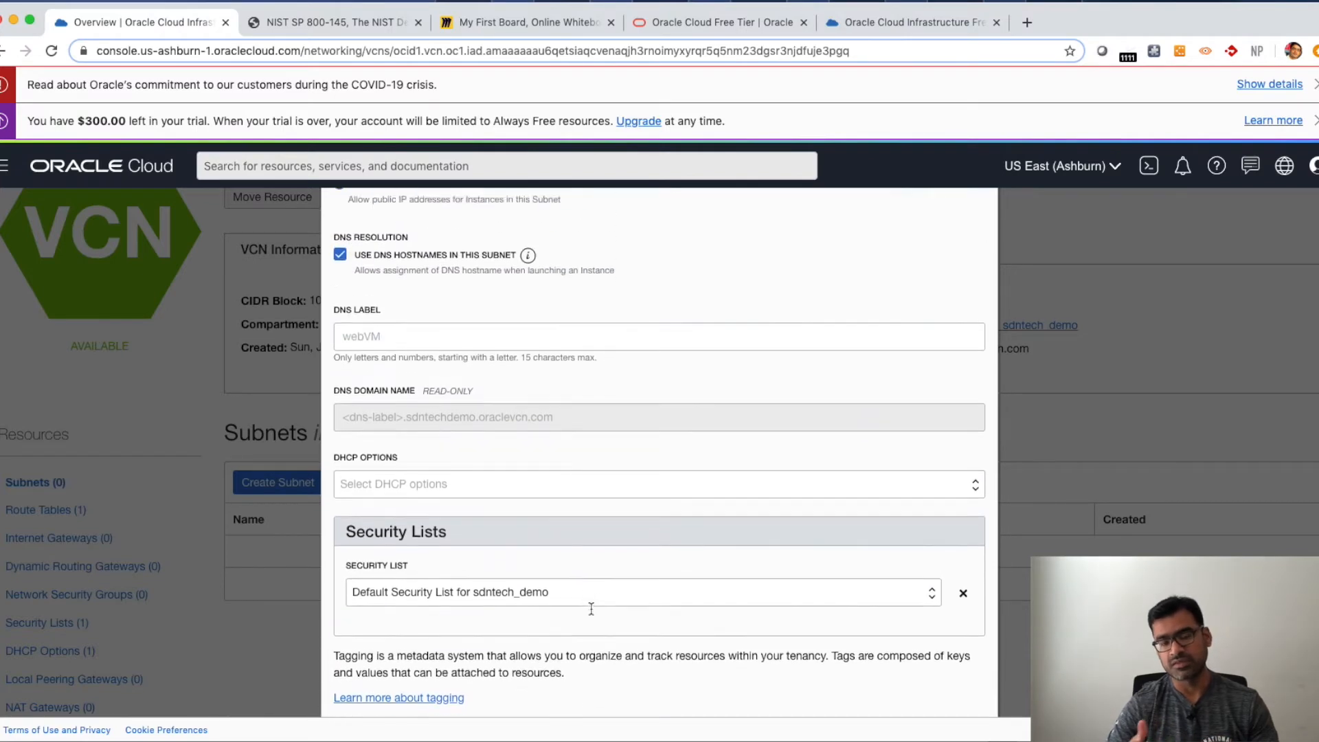
scroll(592, 613, "up", 2)
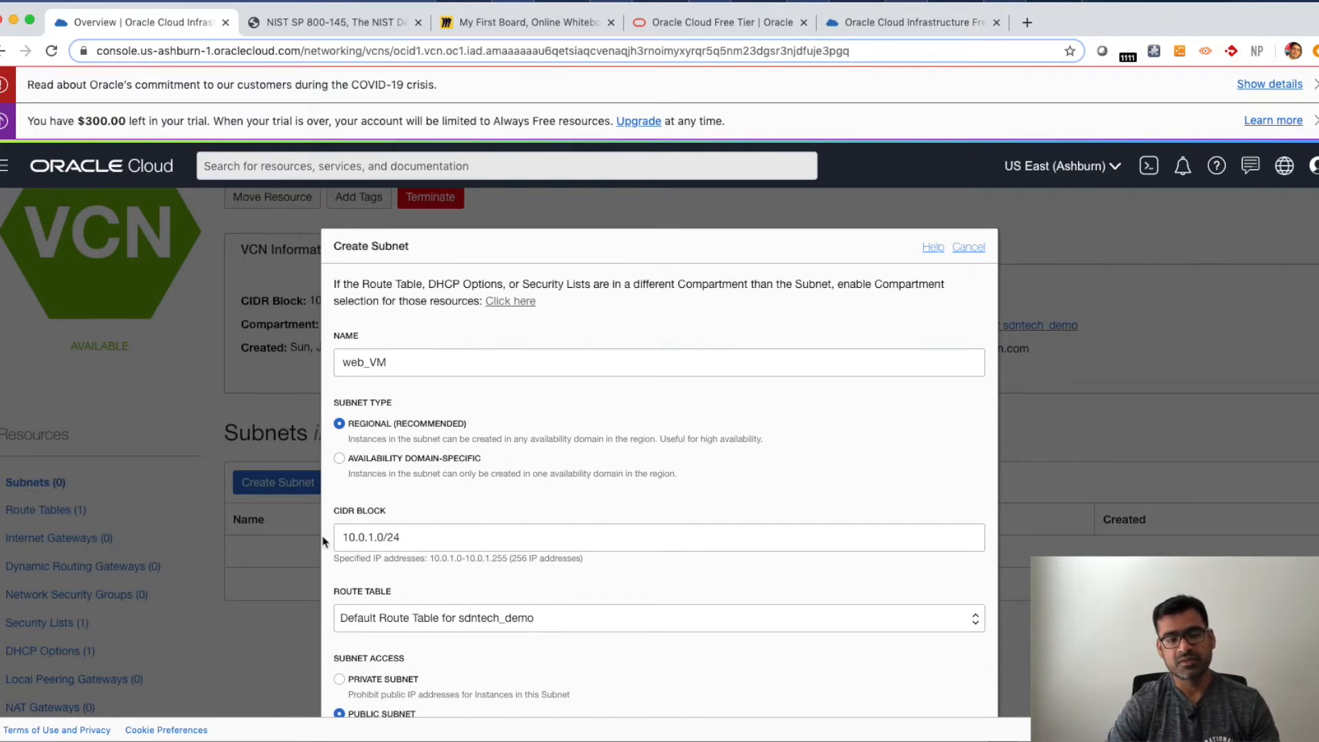
- Create the web_VM subnet with the settings entered
scroll(589, 540, "down", 3)
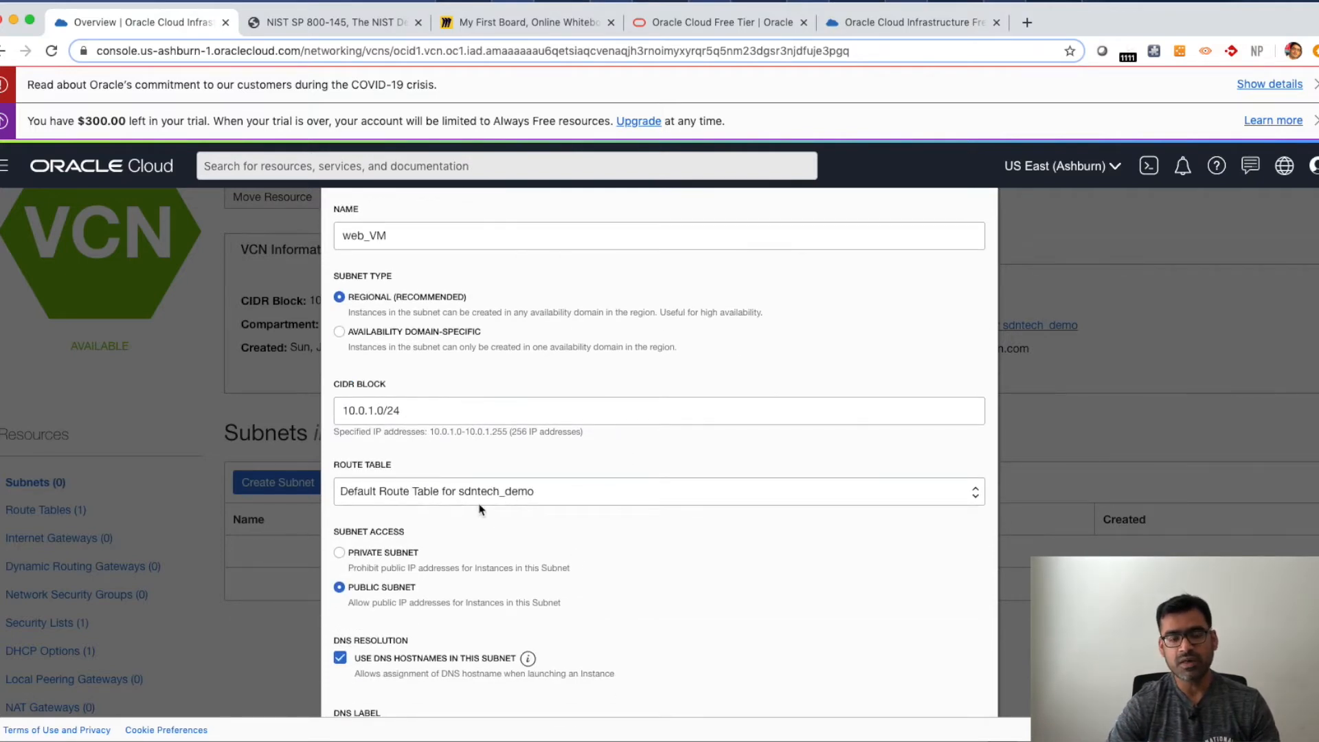
scroll(511, 538, "down", 3)
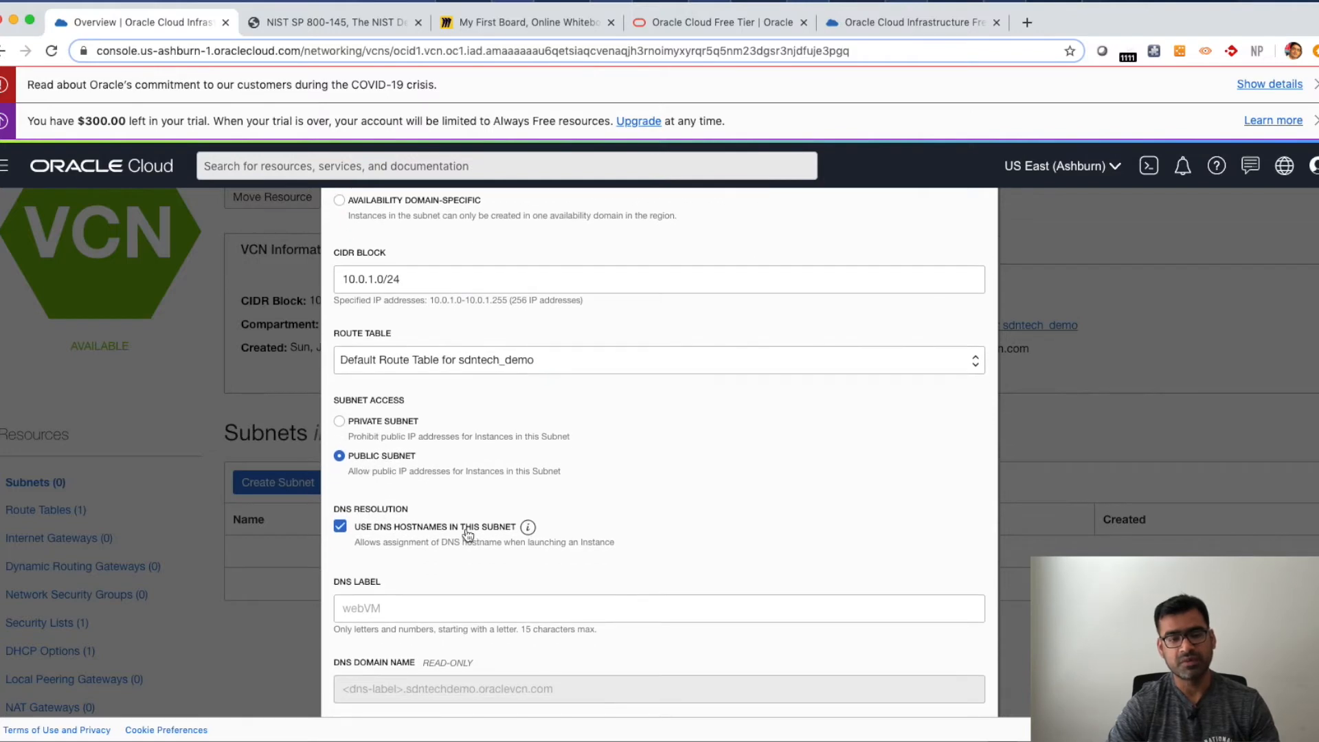
scroll(468, 535, "down", 3)
scroll(392, 596, "down", 3)
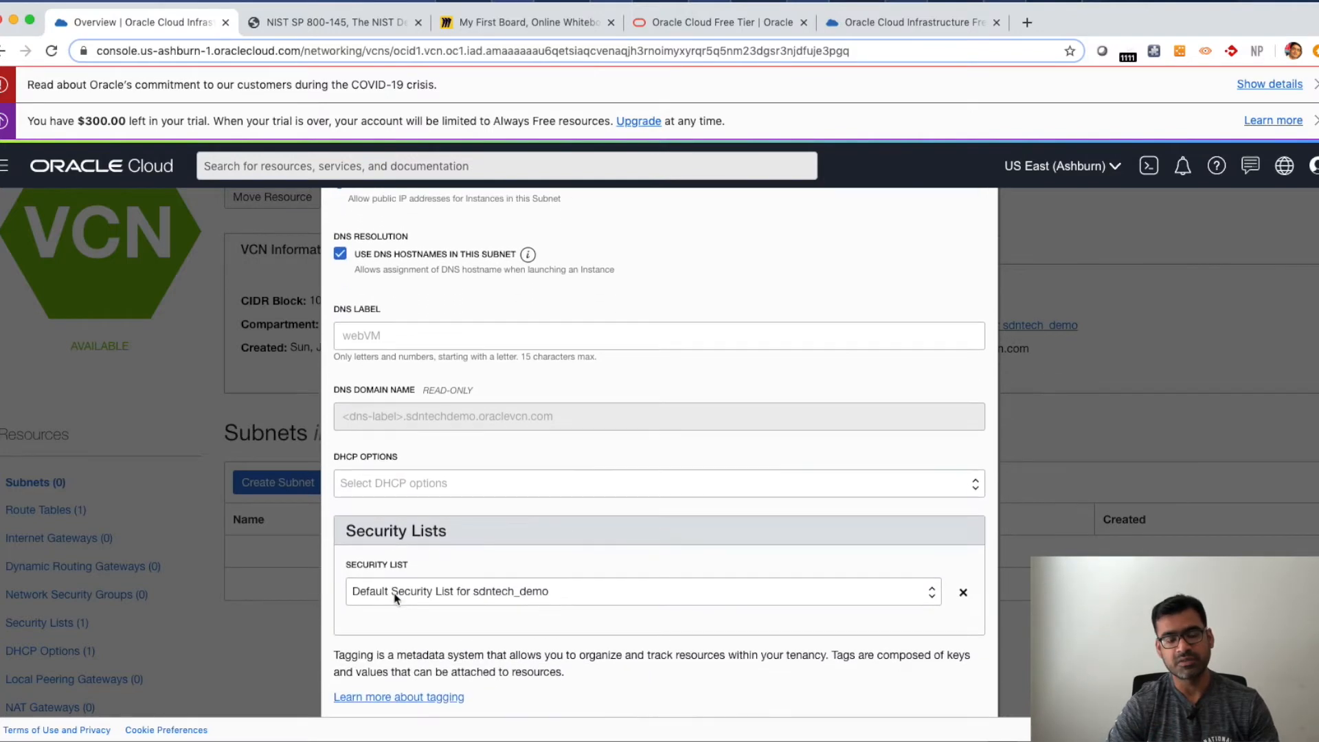
scroll(395, 597, "down", 2)
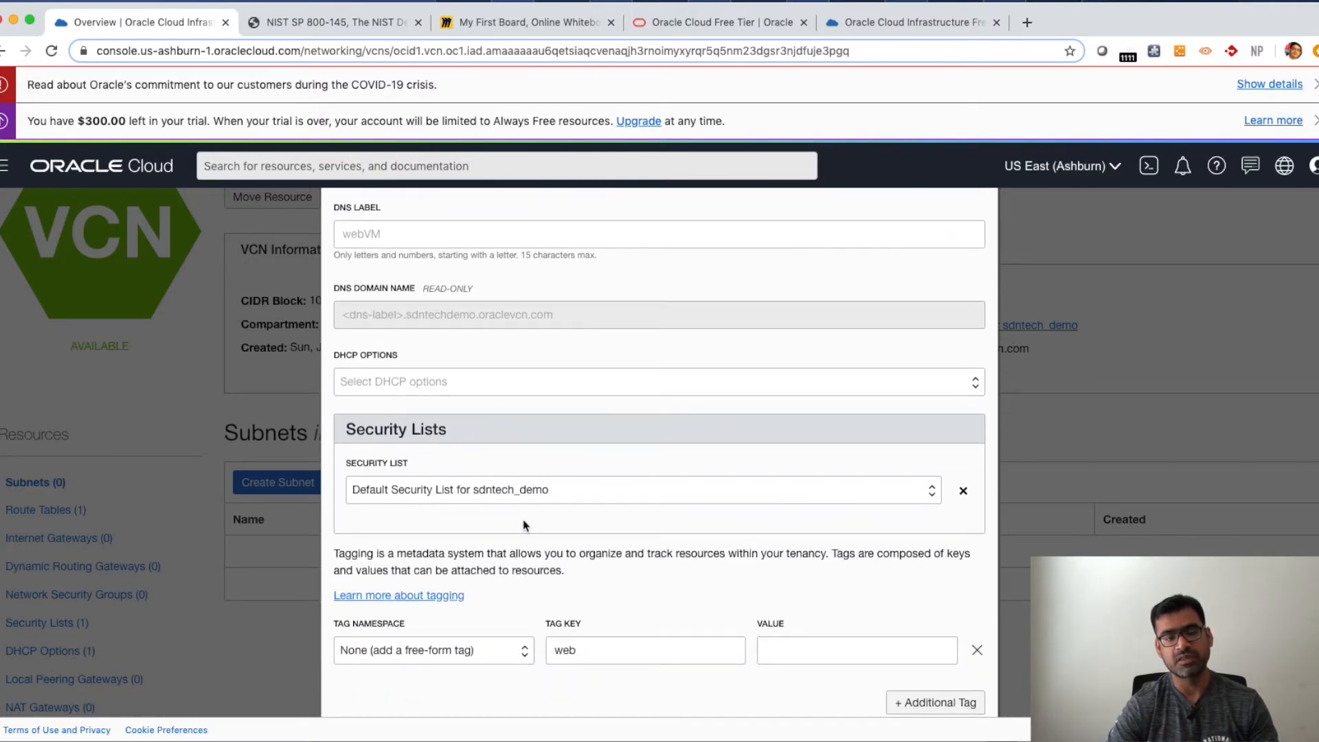
scroll(524, 525, "down", 2)
left_click(390, 653)
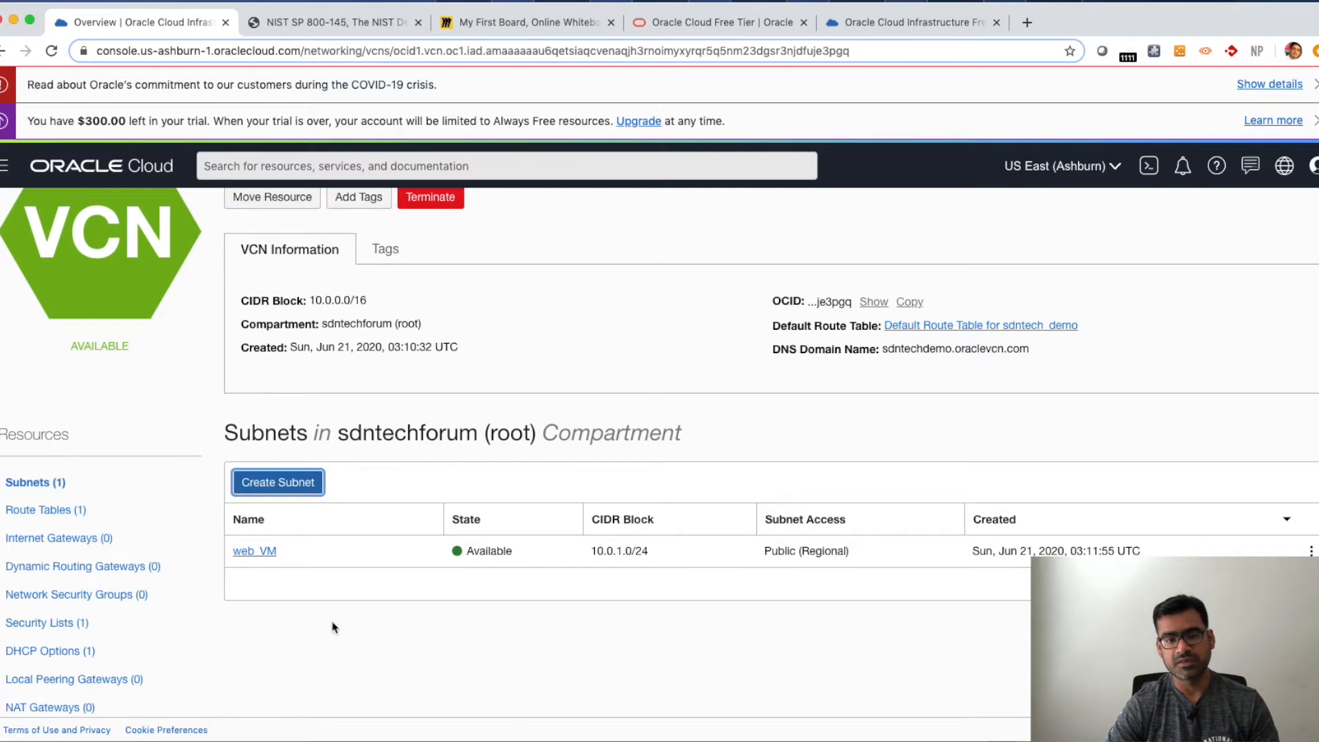
- Start another subnet in the VCN and name it DB_VM
left_click(293, 490)
left_click(410, 369)
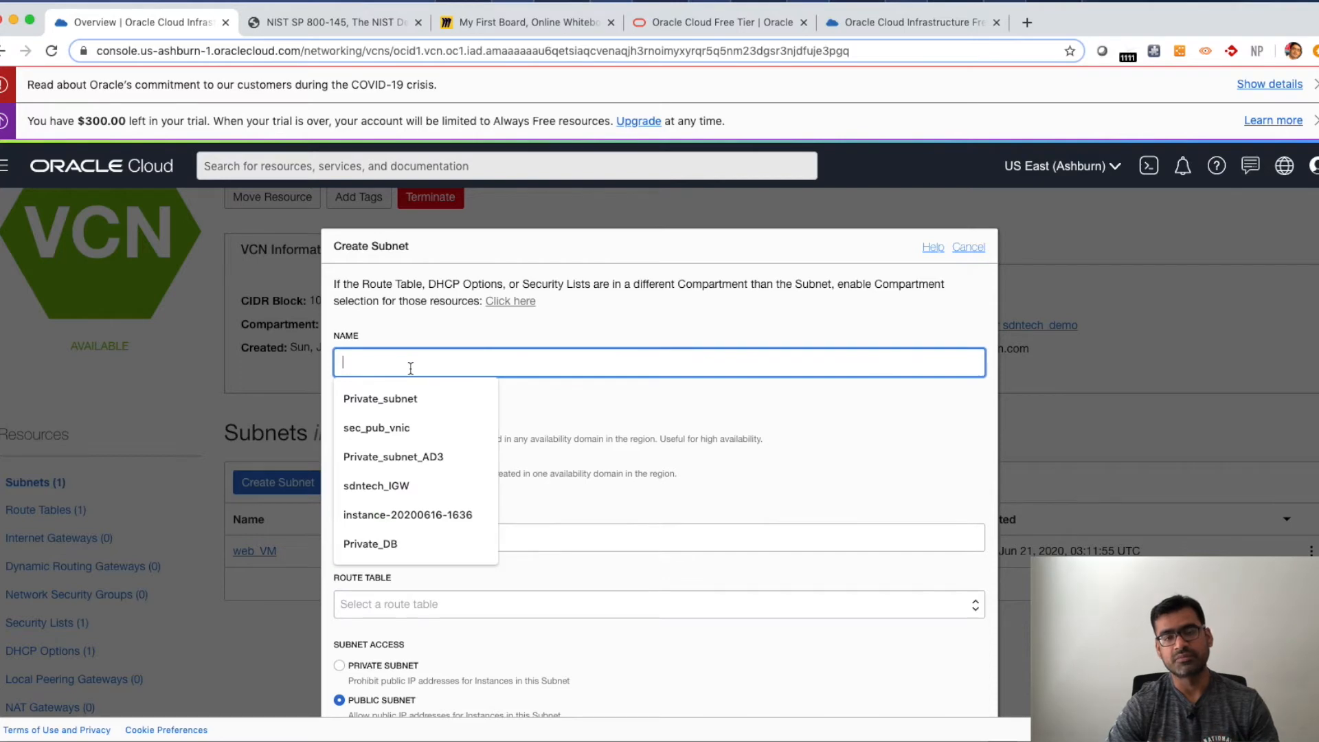
type("DB")
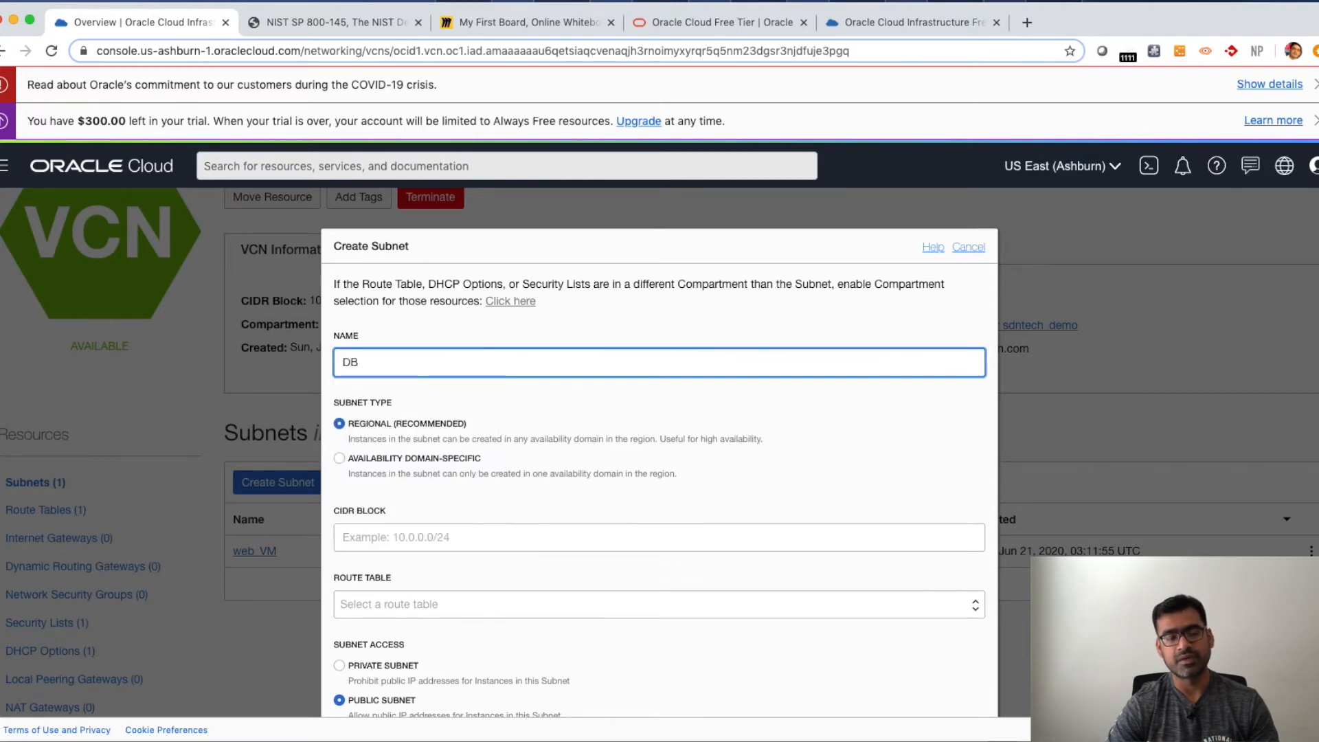
type("_VM")
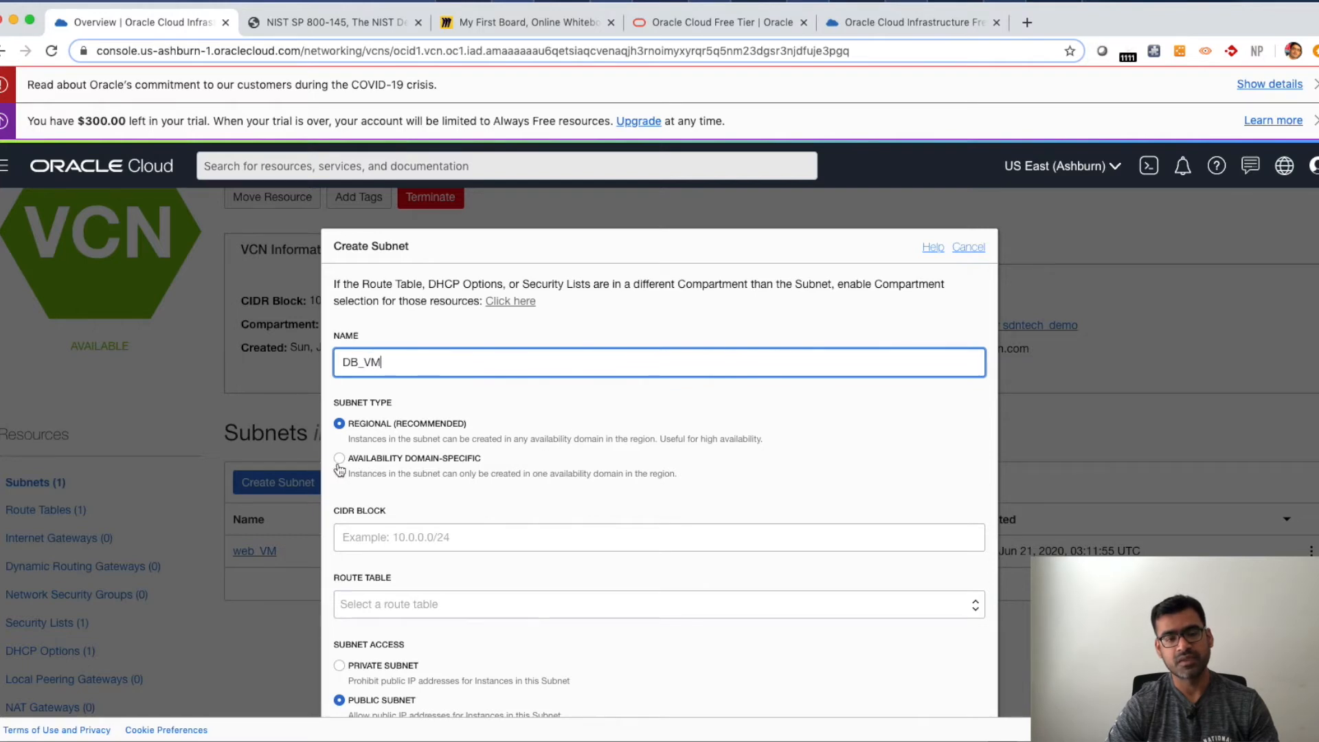
- Set the DB_VM subnet's CIDR block to 10.0.2.0/24 and make it a private subnet
scroll(460, 455, "down", 2)
scroll(460, 455, "down", 2)
left_click(353, 433)
type("19")
key("BackSpace")
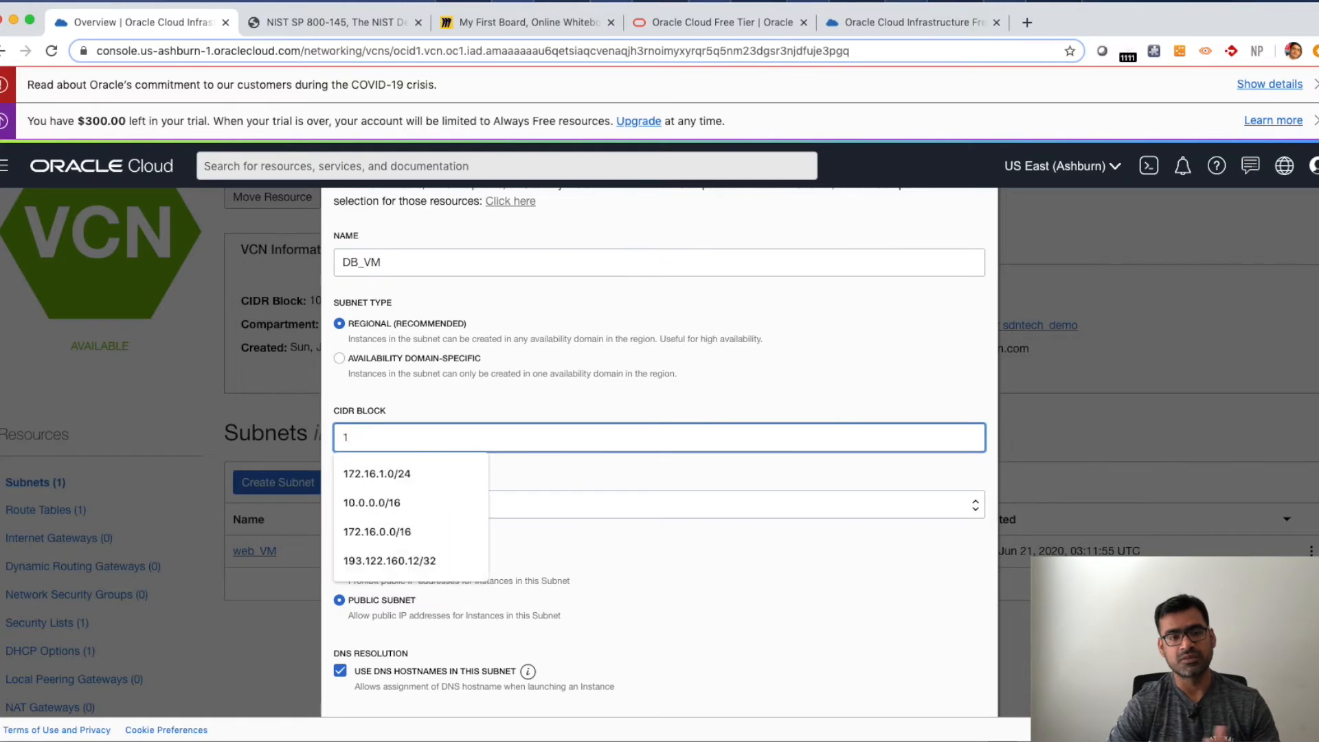
type("0.0.2.0")
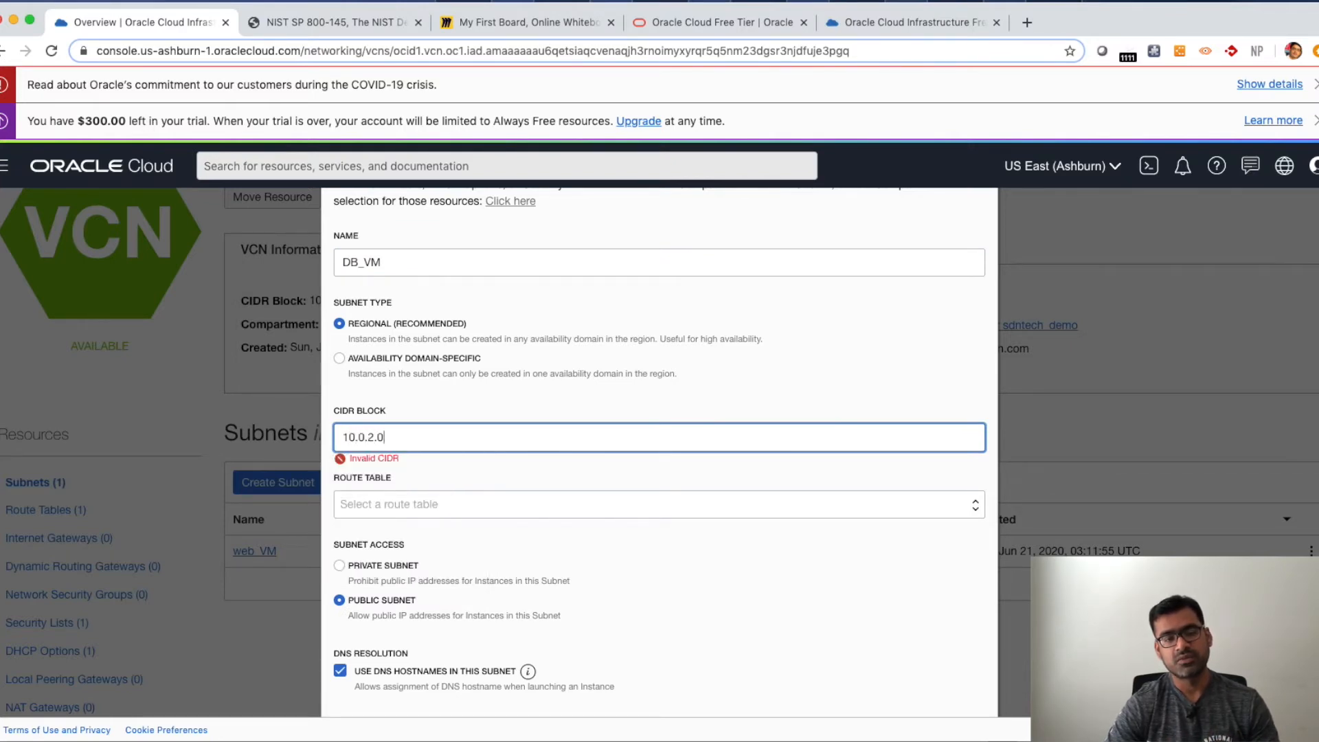
type("/24")
scroll(483, 558, "down", 2)
left_click(340, 507)
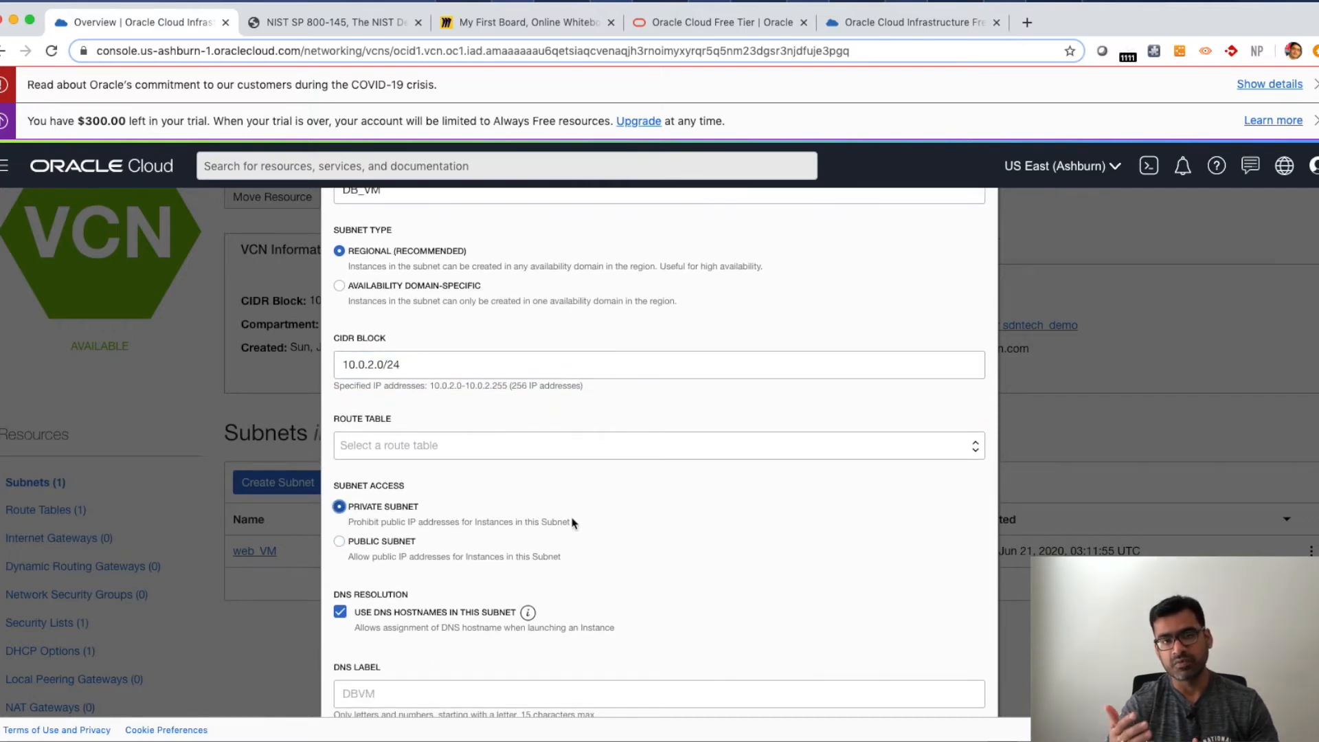
- Create the DB_VM subnet without choosing a route table or security list
scroll(574, 522, "down", 3)
scroll(573, 522, "down", 3)
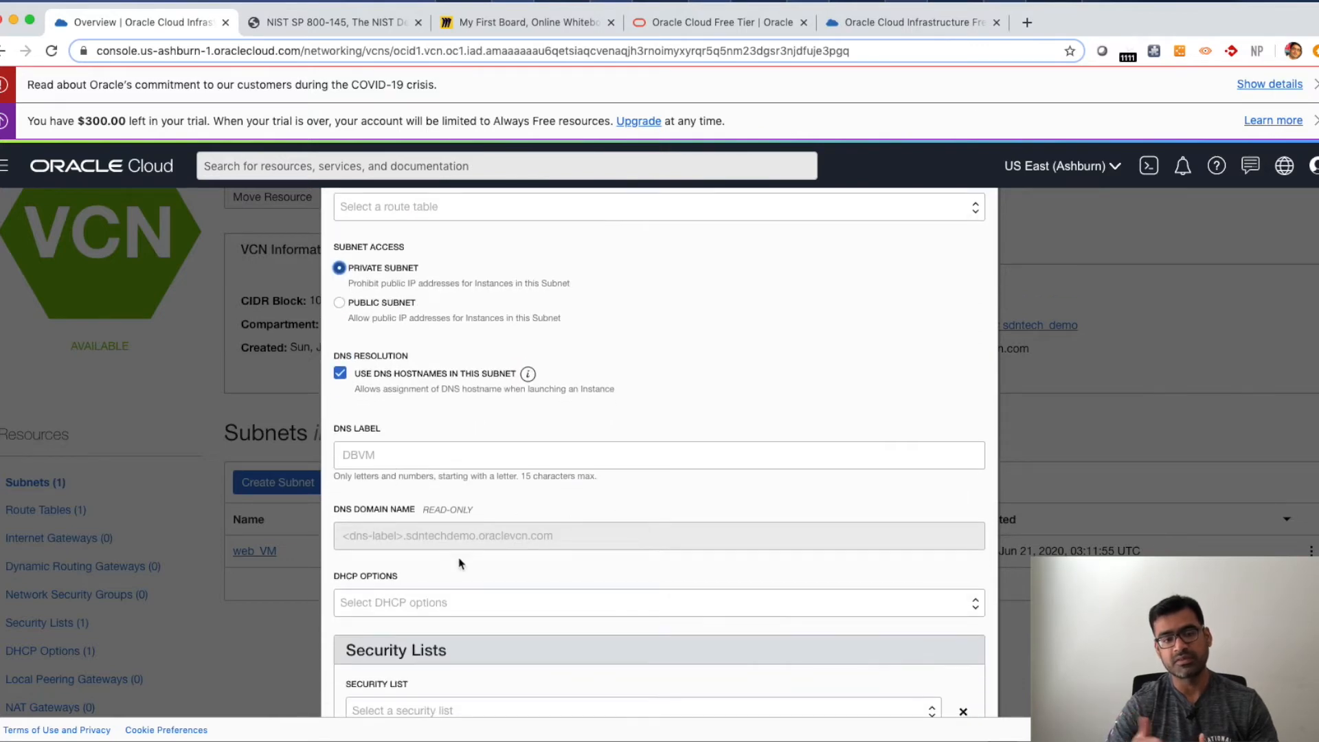
scroll(486, 565, "down", 2)
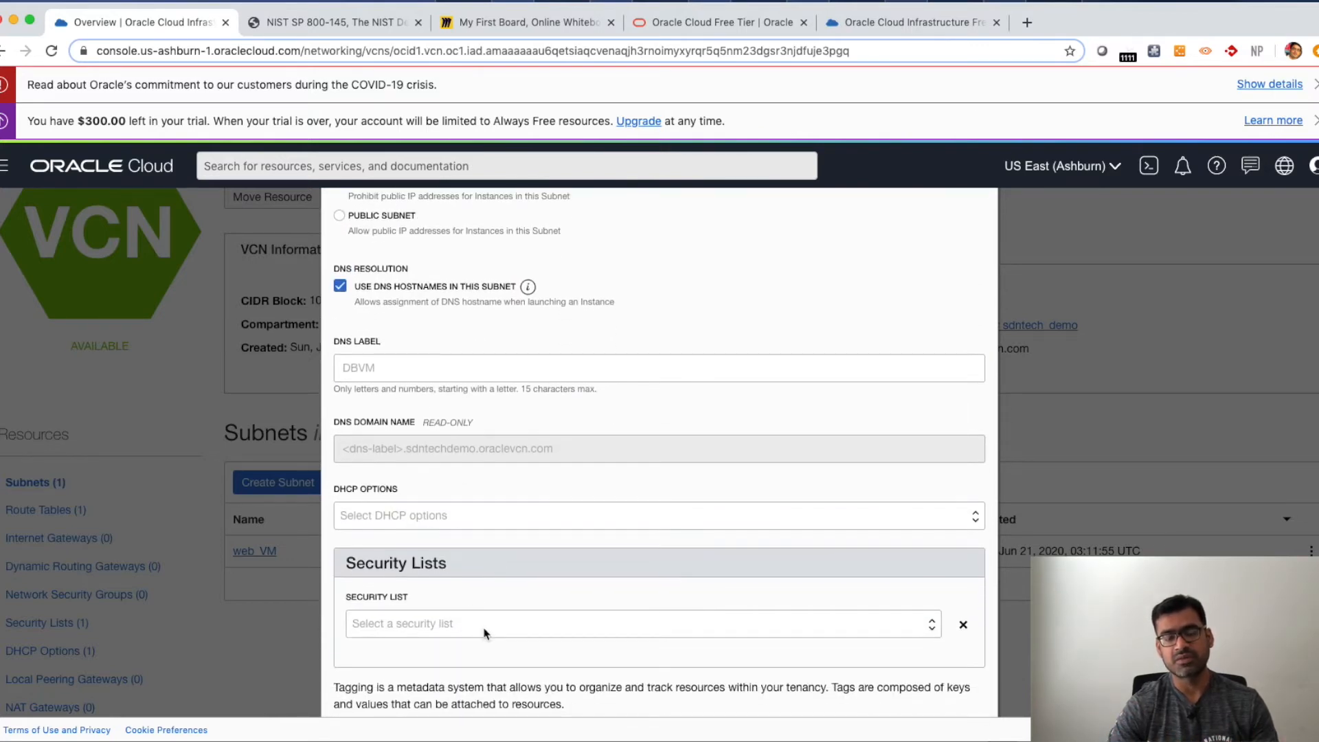
scroll(439, 520, "up", 4)
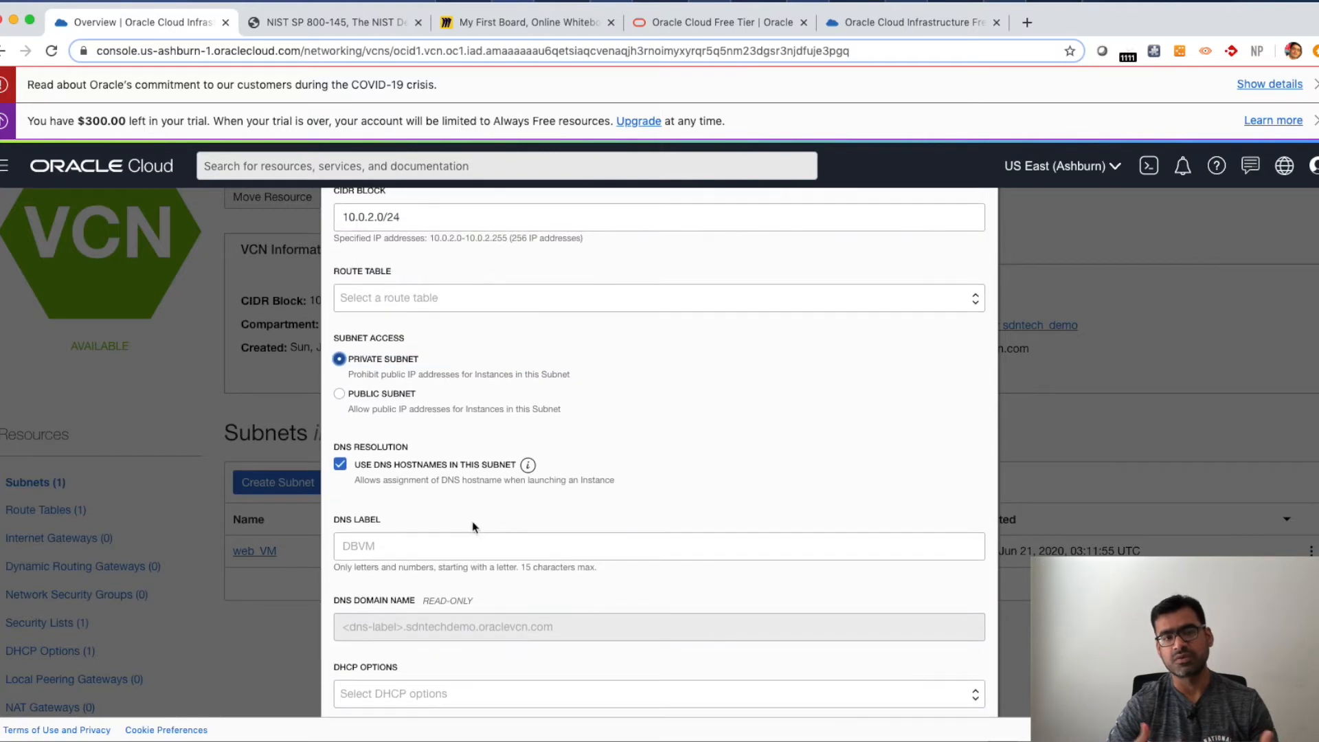
left_click(526, 299)
left_click(685, 374)
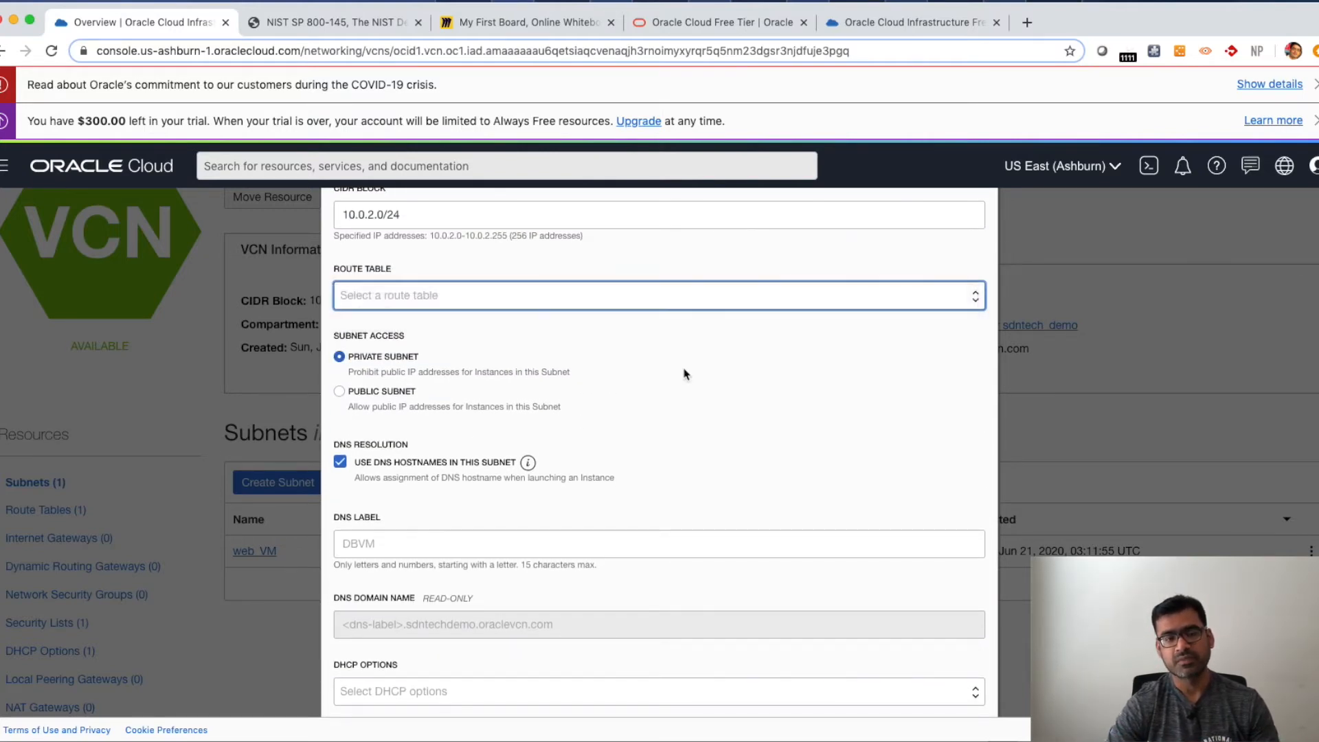
scroll(673, 395, "down", 6)
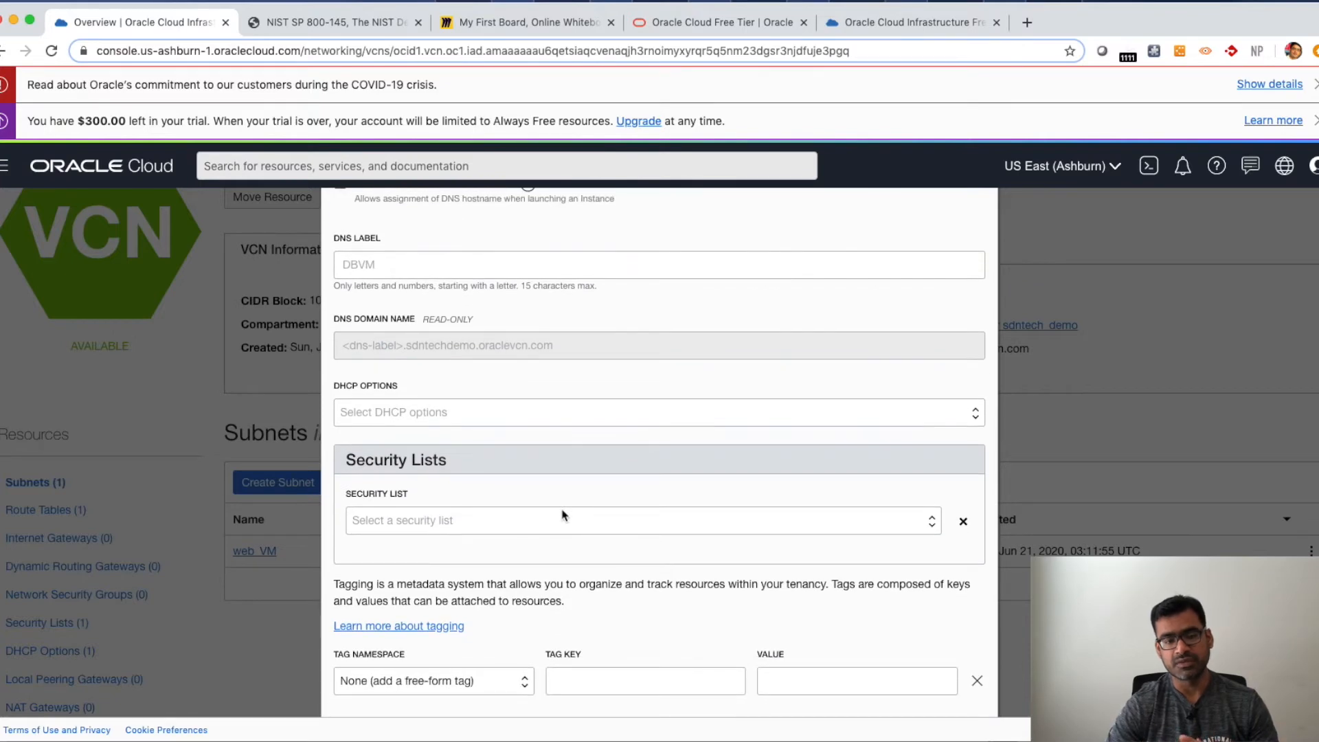
scroll(562, 515, "down", 3)
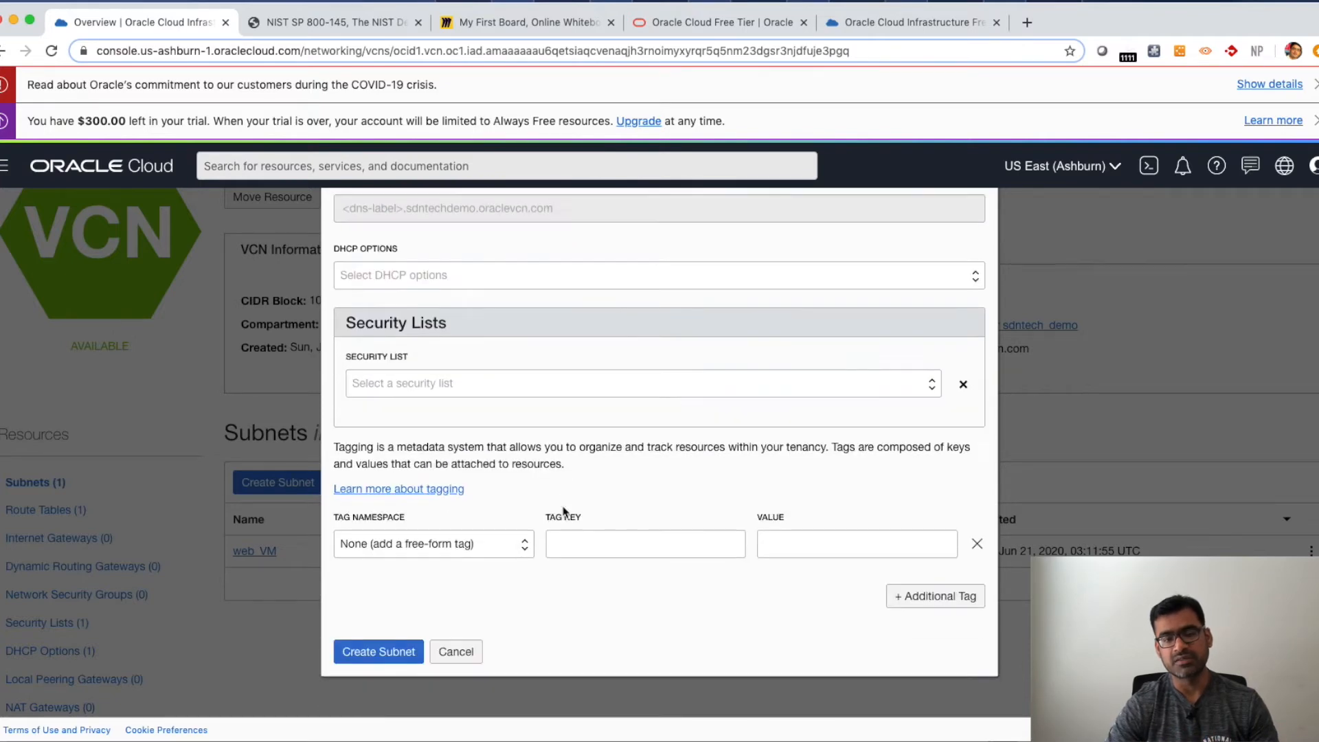
left_click(397, 662)
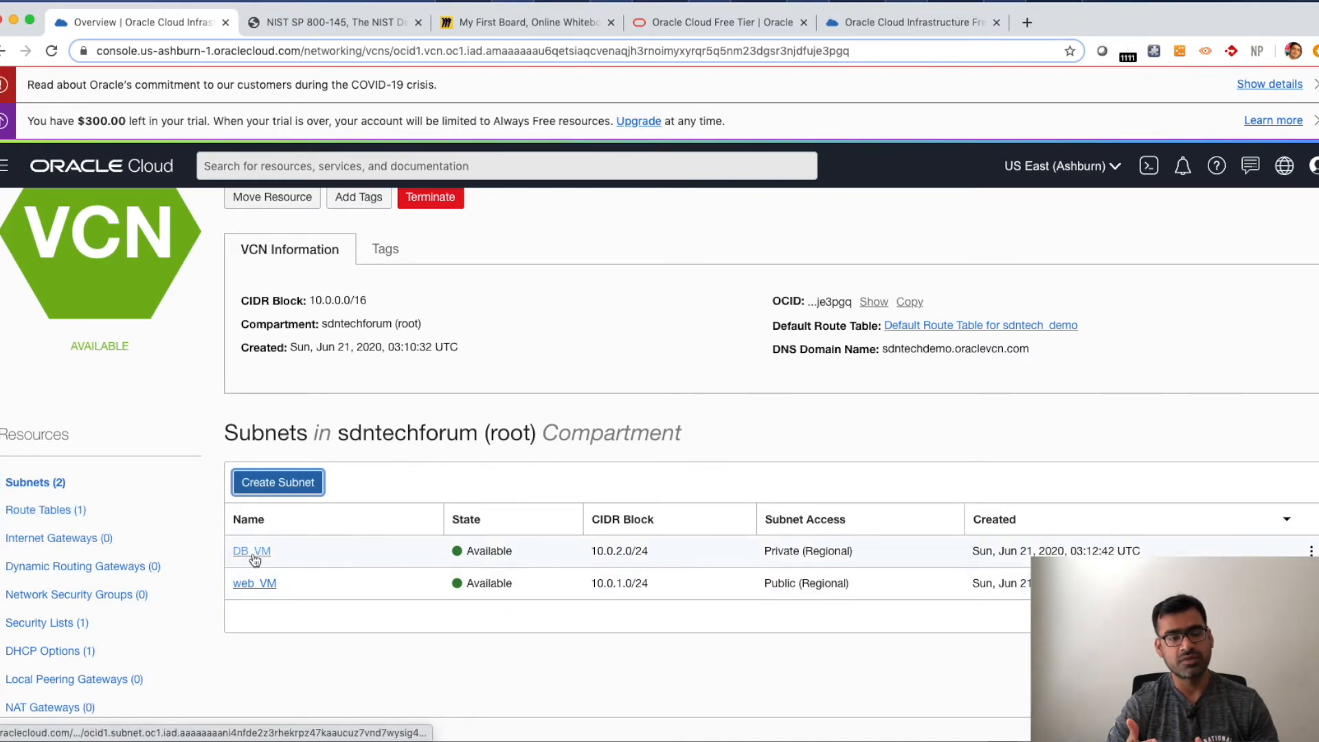
- Open the web_VM subnet's details and review its information and security list
left_click(261, 584)
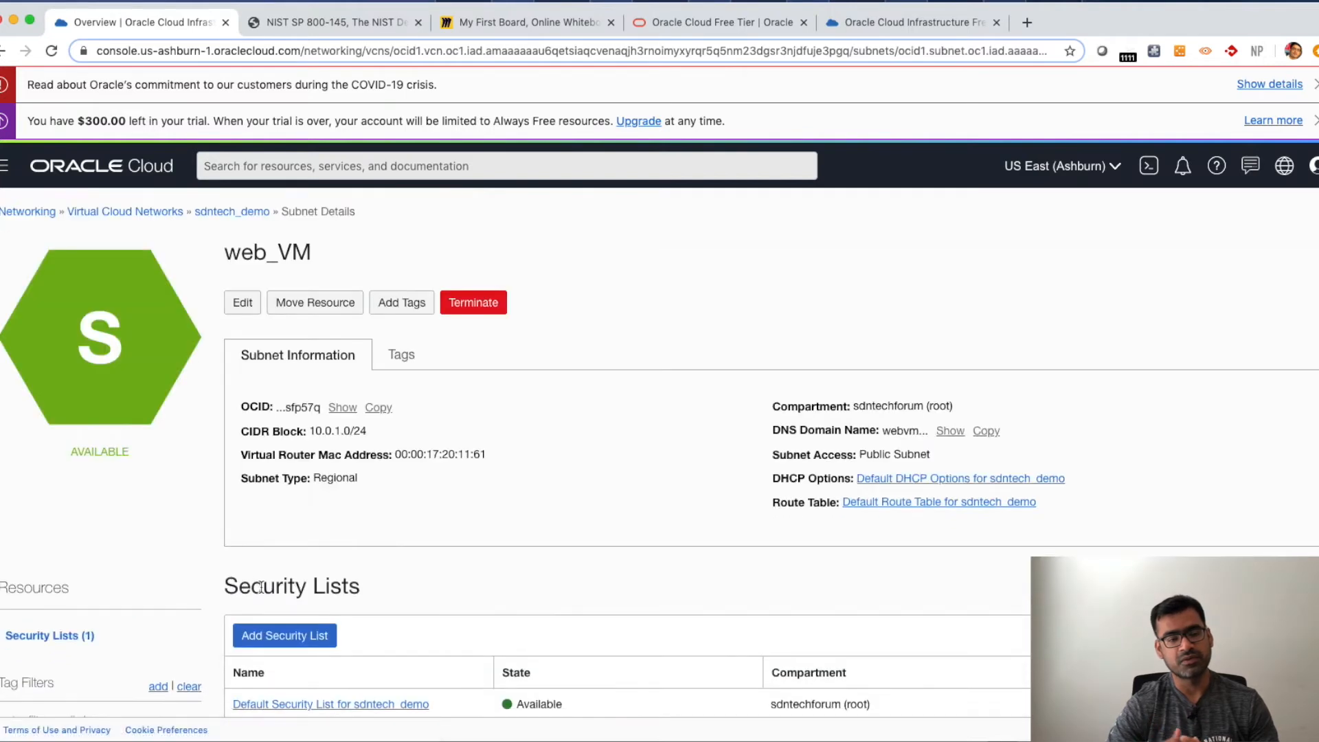
scroll(262, 589, "down", 1)
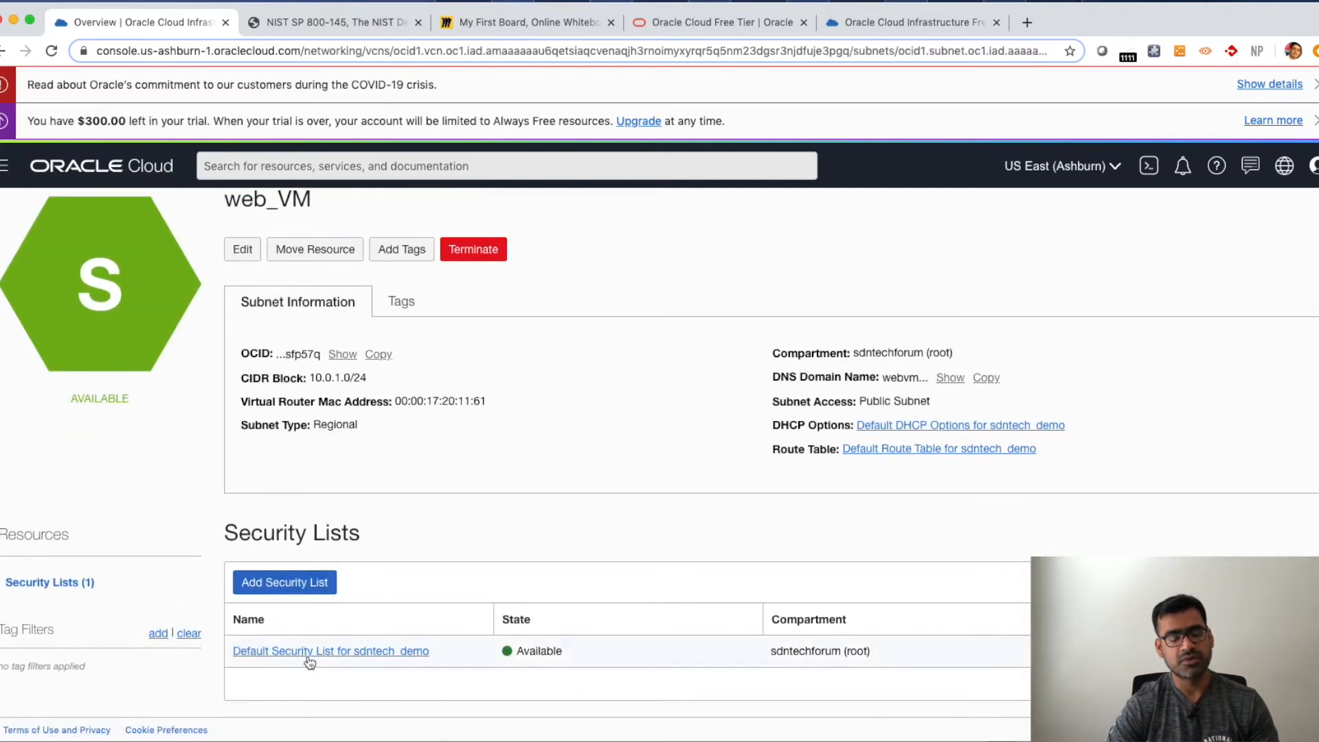
scroll(144, 370, "up", 1)
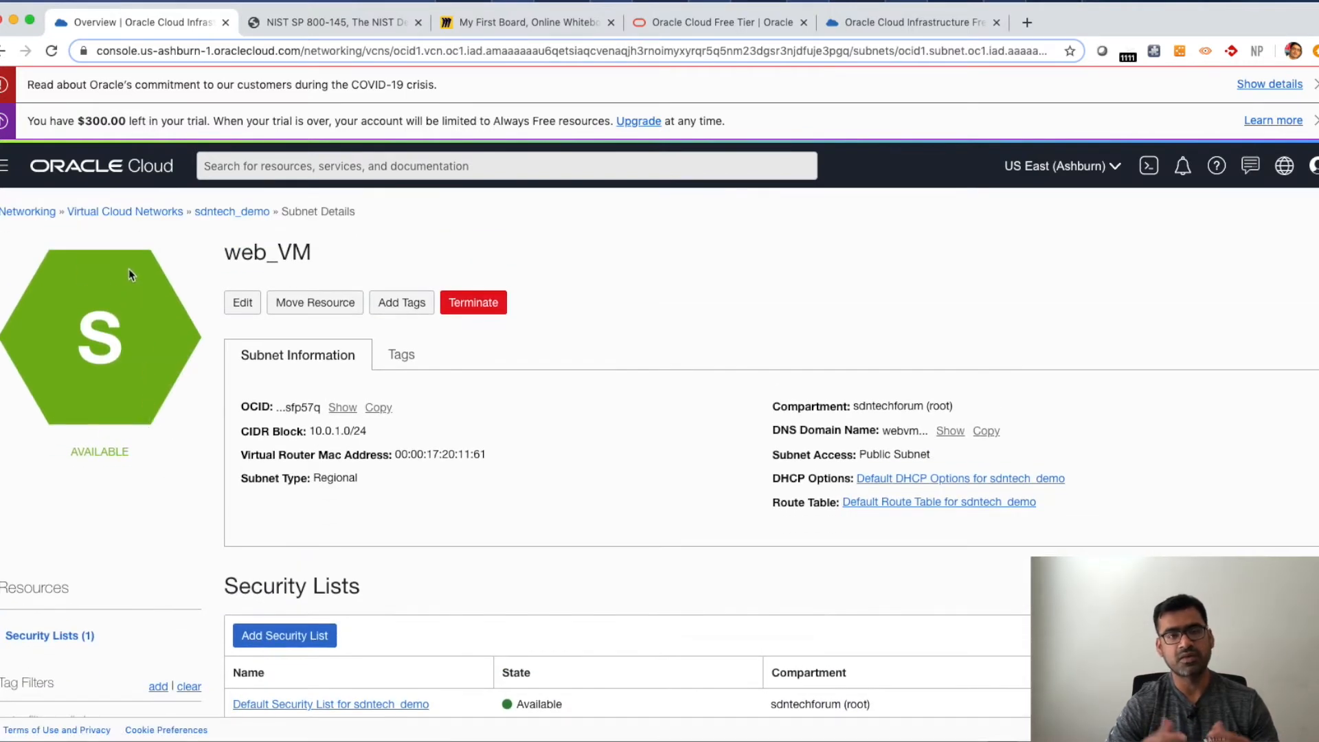
- Go back to the sdntech_demo VCN and open its Default Route Table to view the route rules
left_click(218, 213)
scroll(187, 400, "down", 3)
left_click(47, 419)
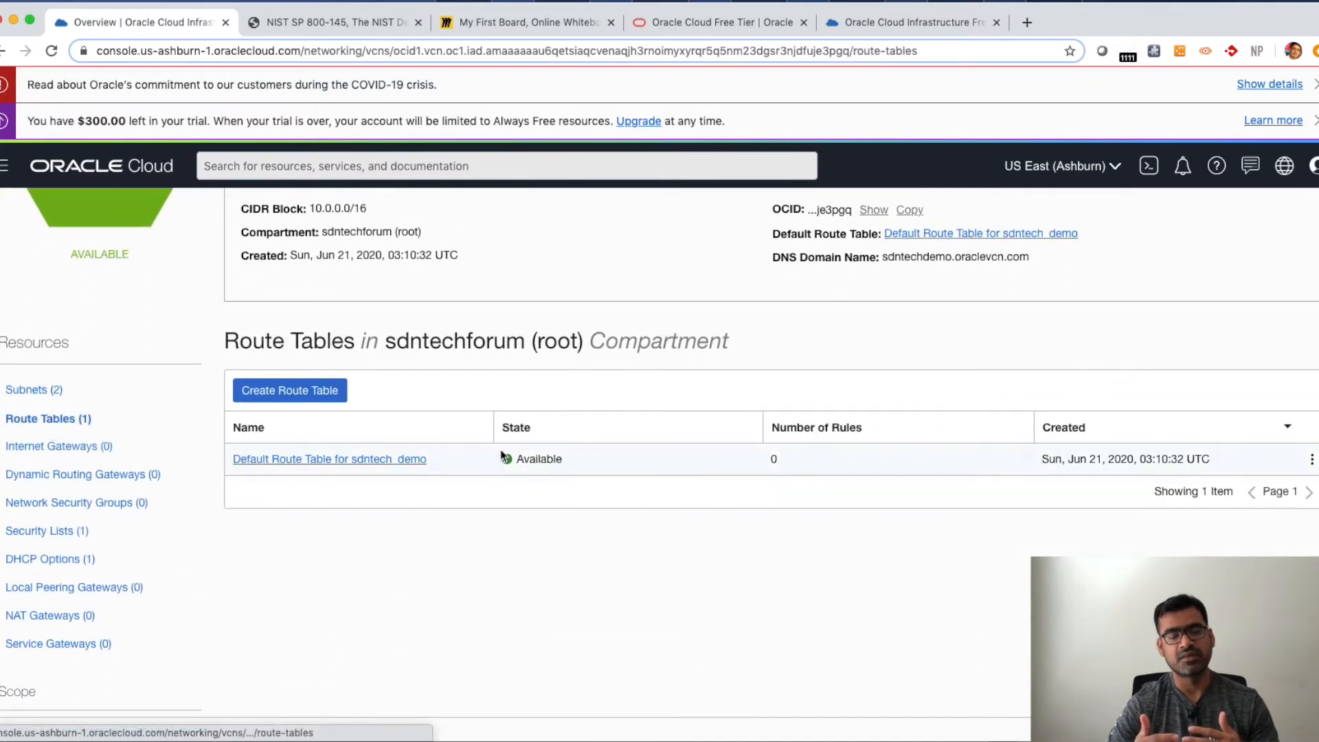
left_click(415, 460)
scroll(662, 491, "up", 1)
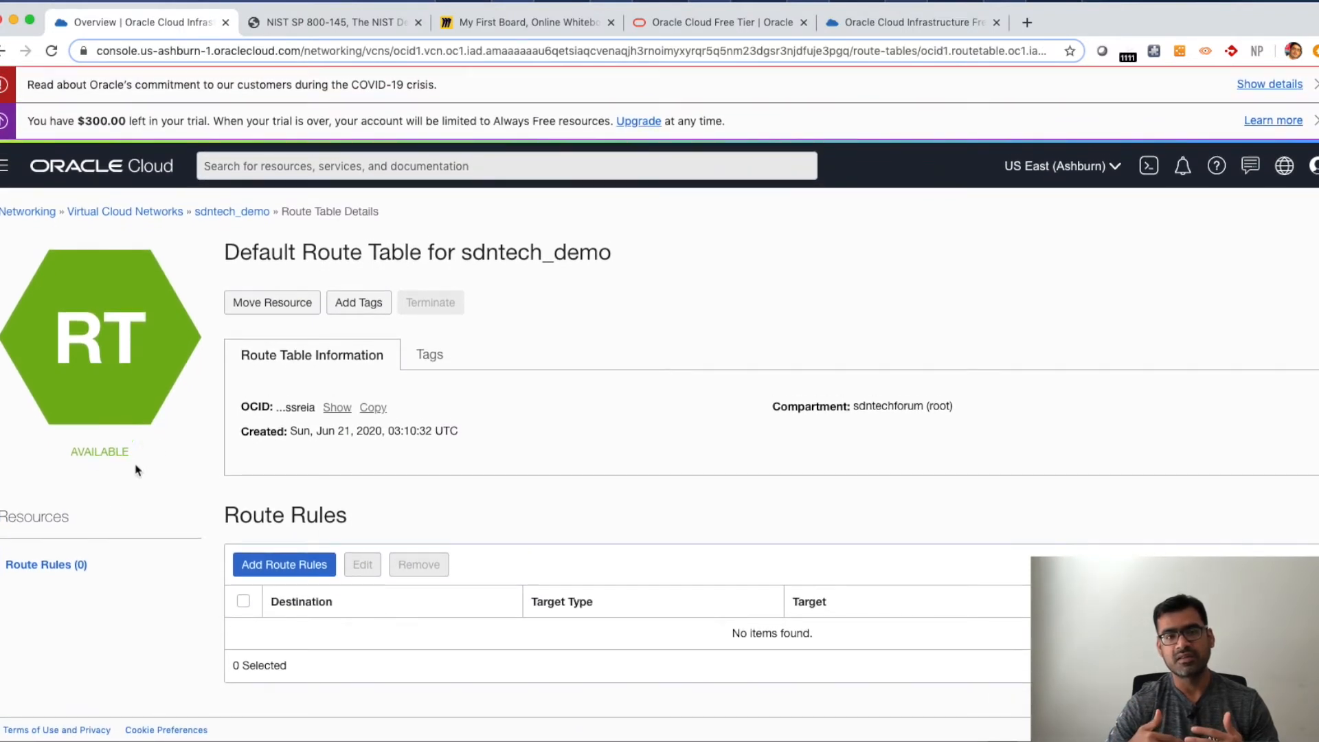
- Go to Compute Instances, start creating a new instance and name it web_VM
left_click(3, 172)
mouse_move(49, 236)
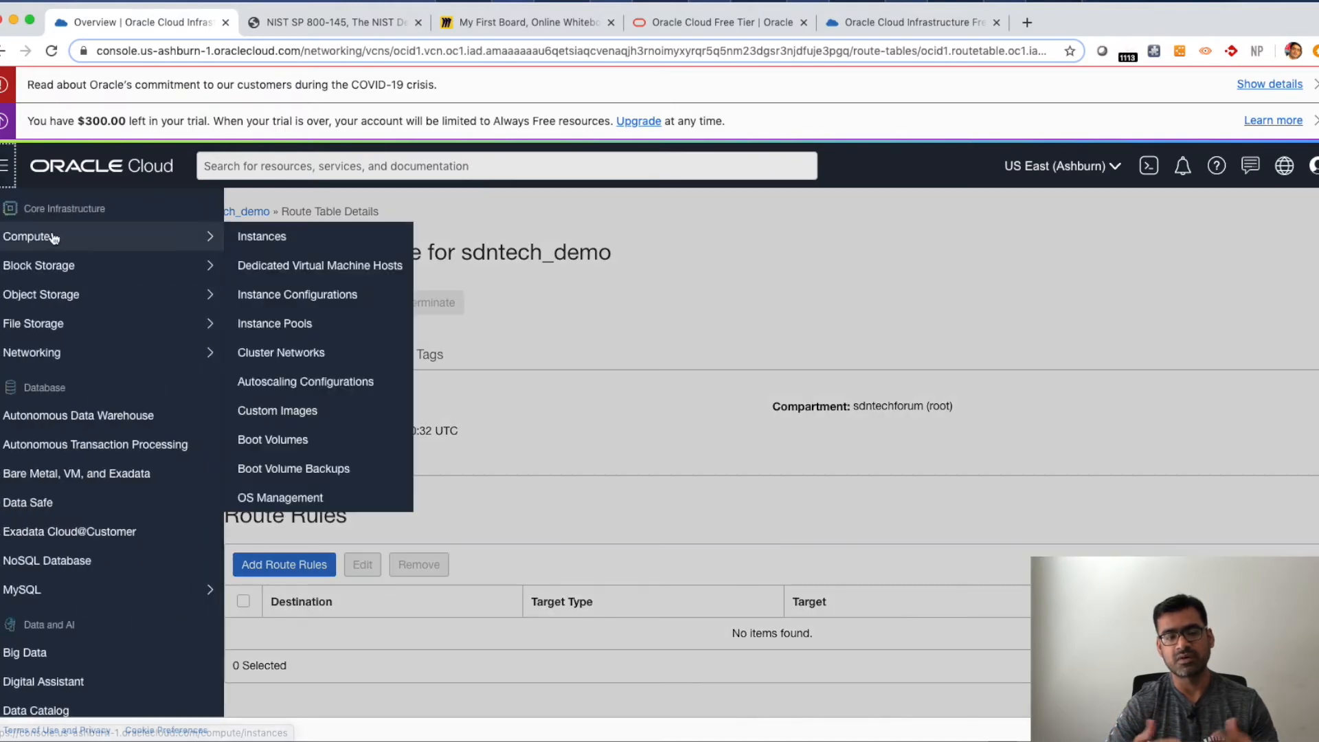
left_click(268, 240)
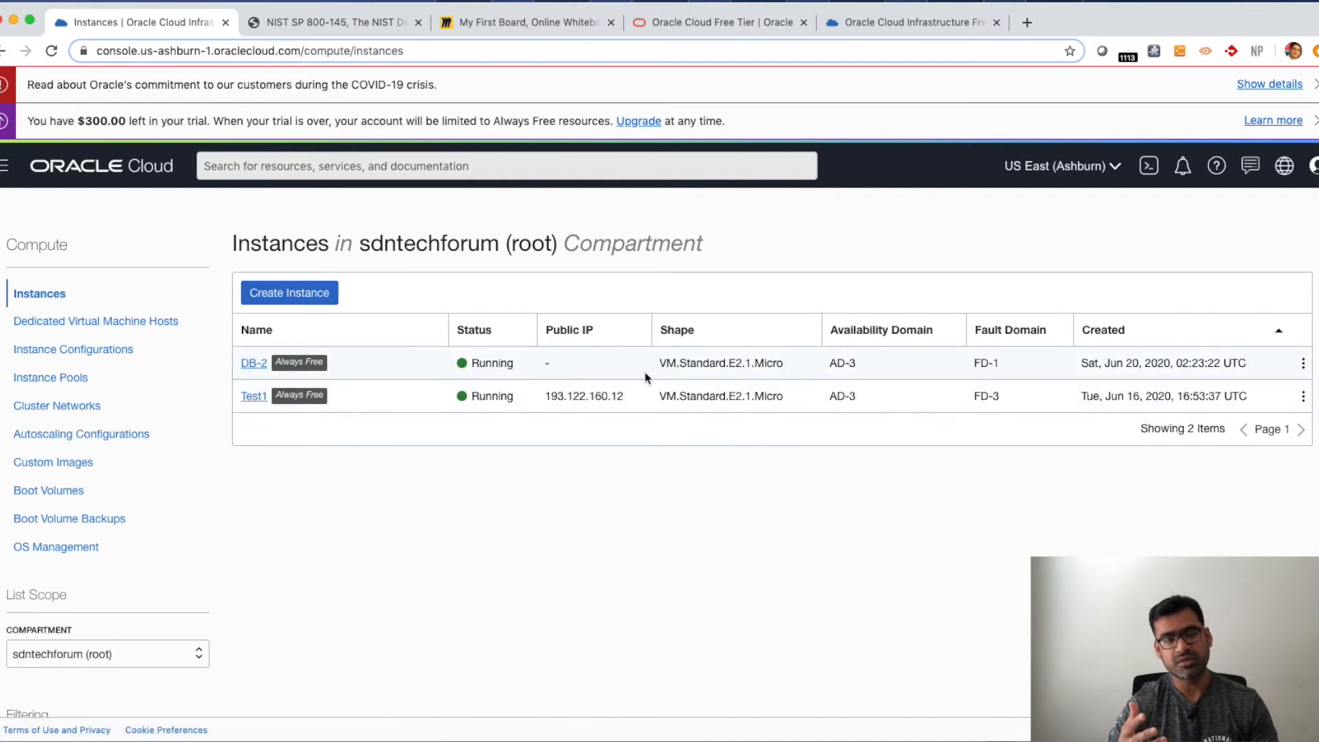
left_click(310, 292)
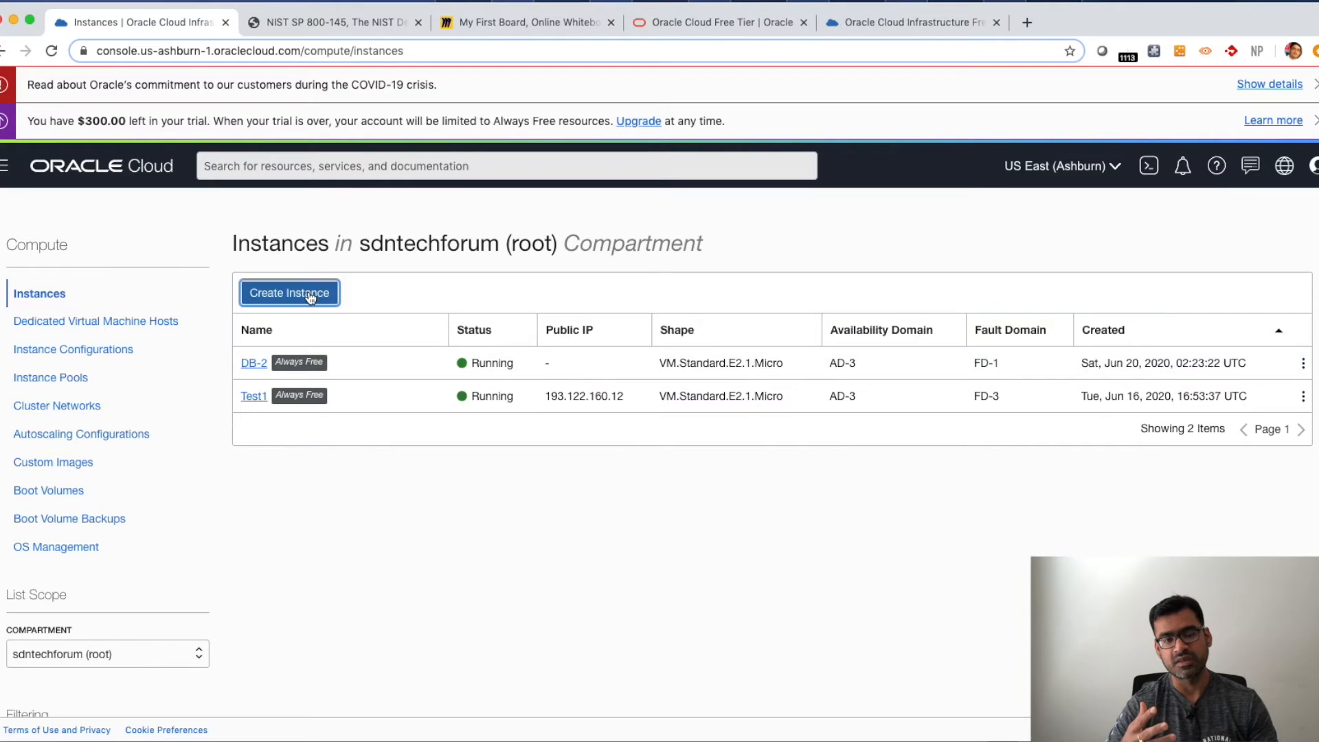
key("super+a")
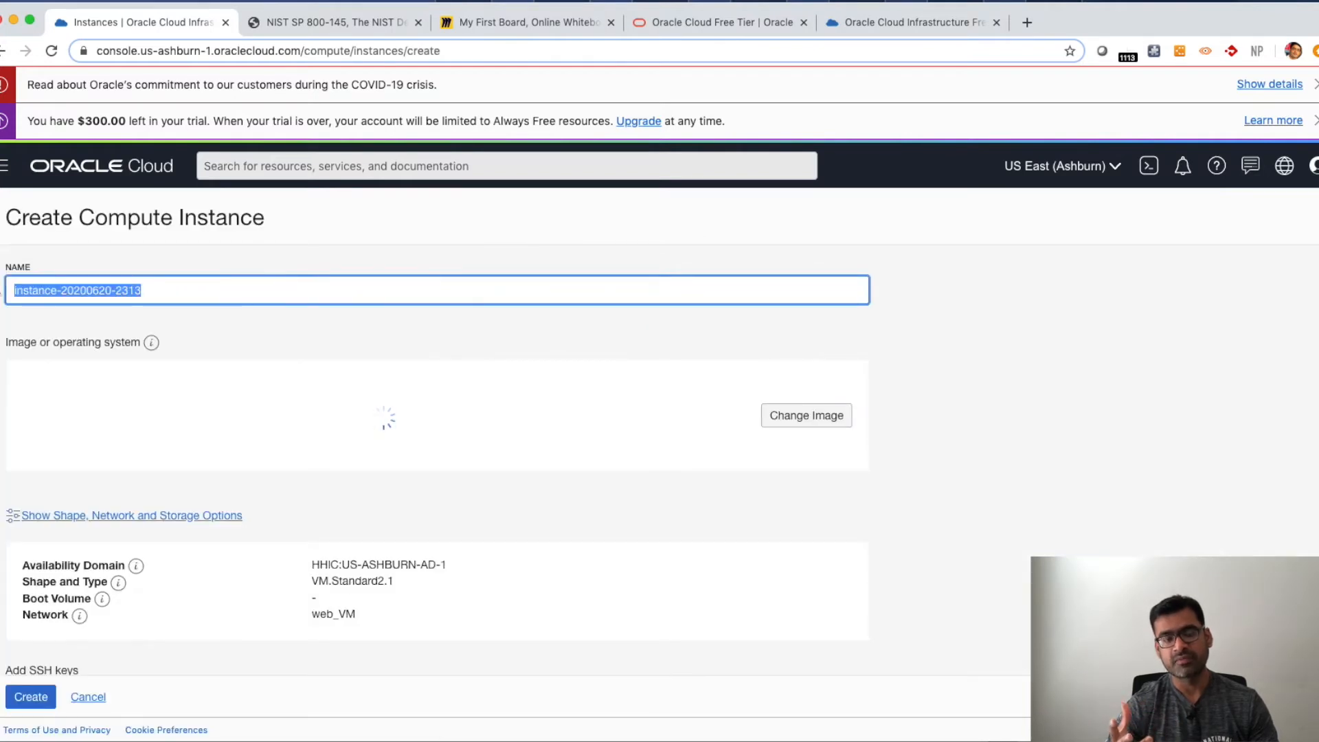
type("W")
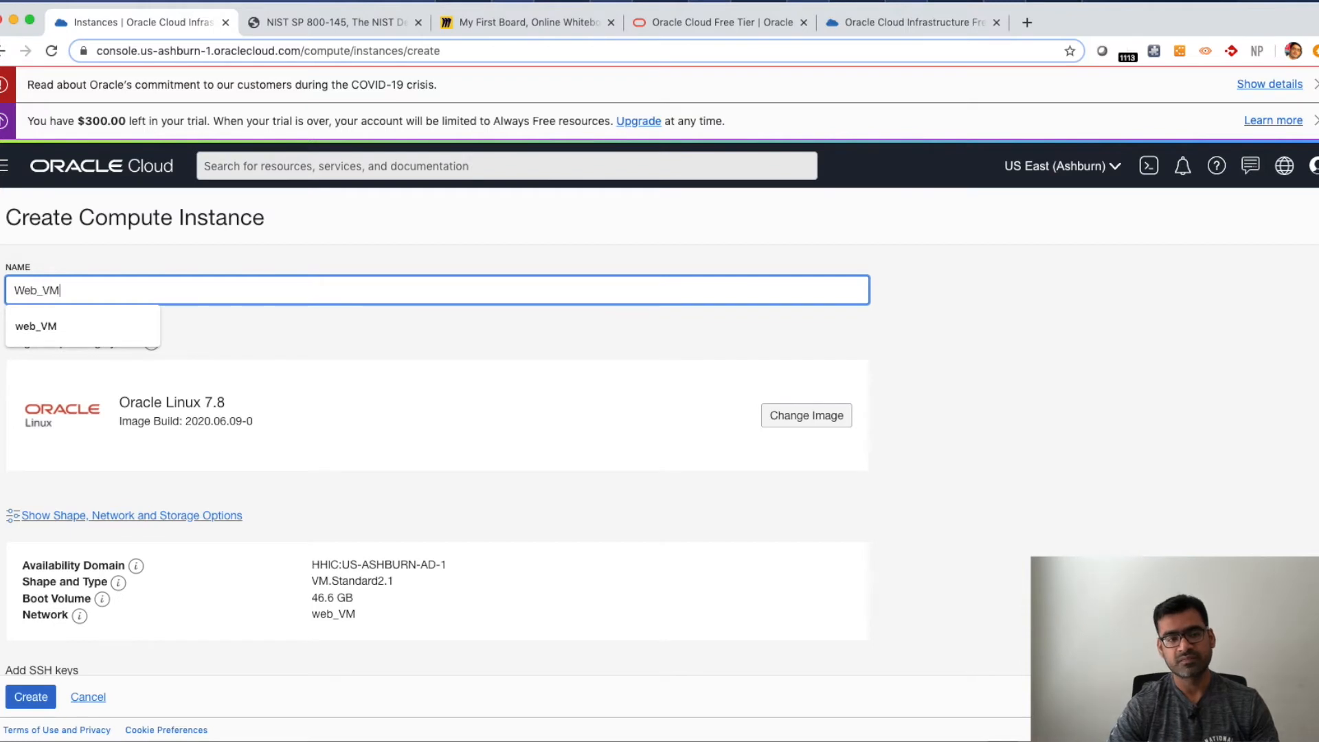
type("eb_VM")
left_click(88, 328)
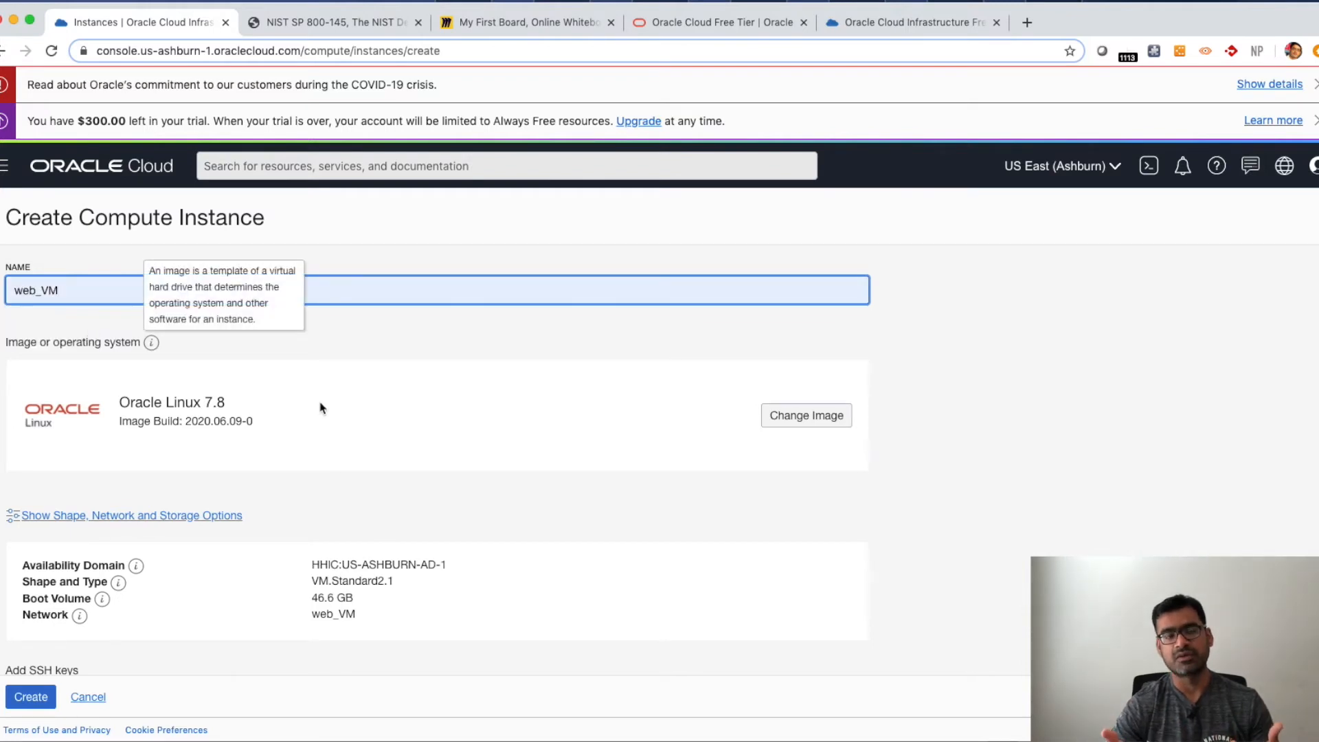
- Browse the available platform images, keeping Oracle Linux 7.8 as the instance image
left_click(803, 417)
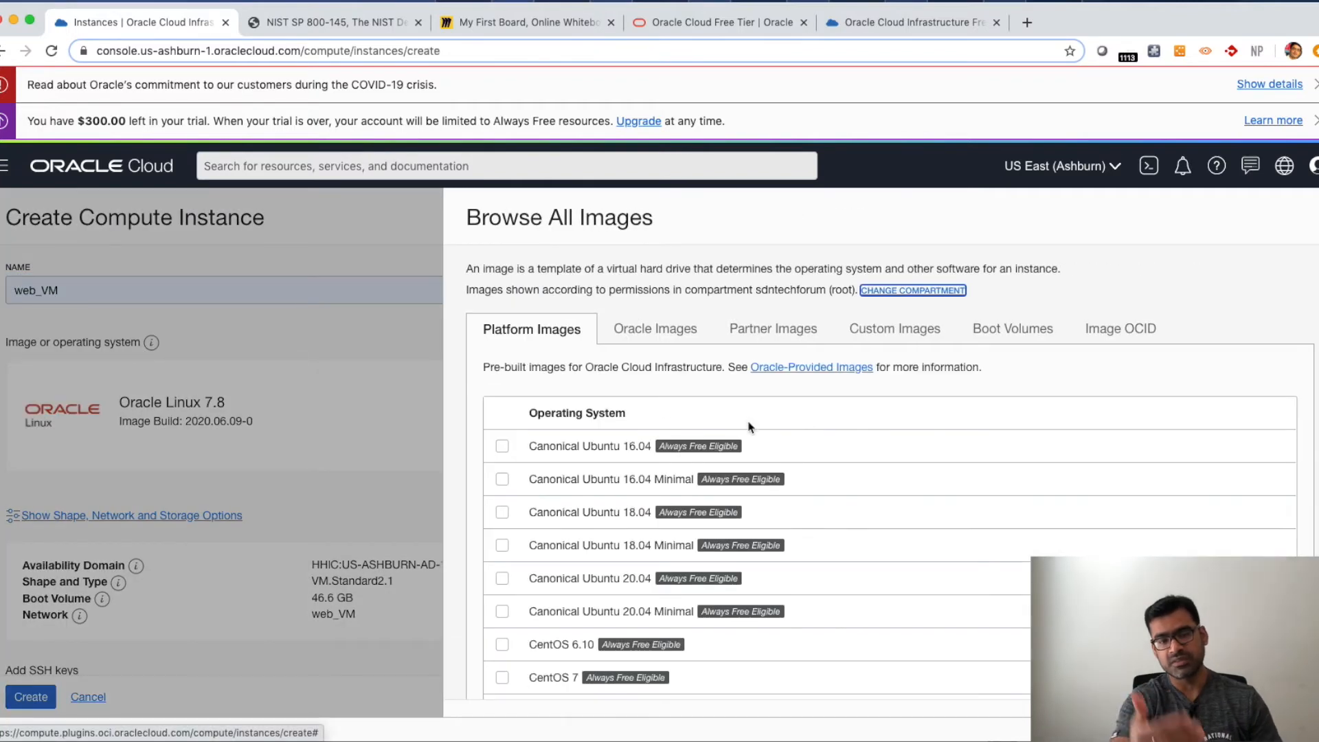
scroll(749, 427, "down", 5)
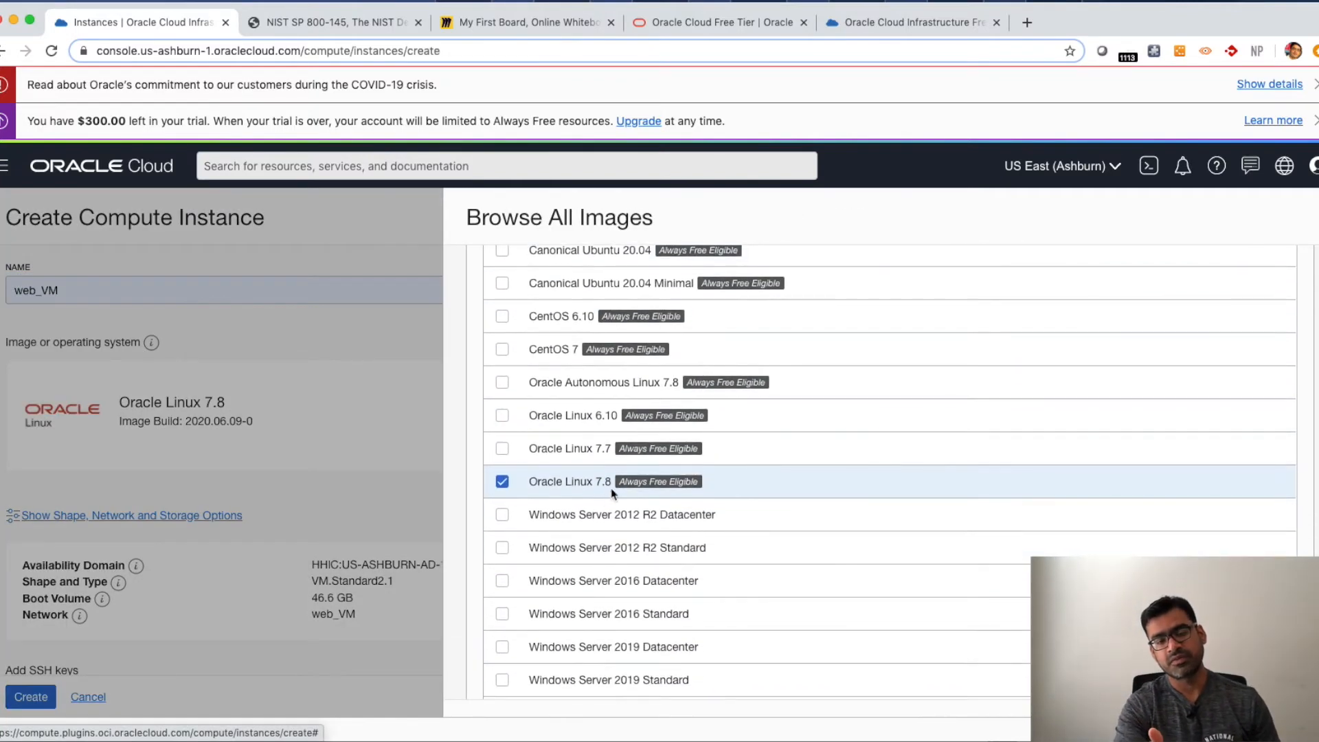
scroll(845, 433, "up", 5)
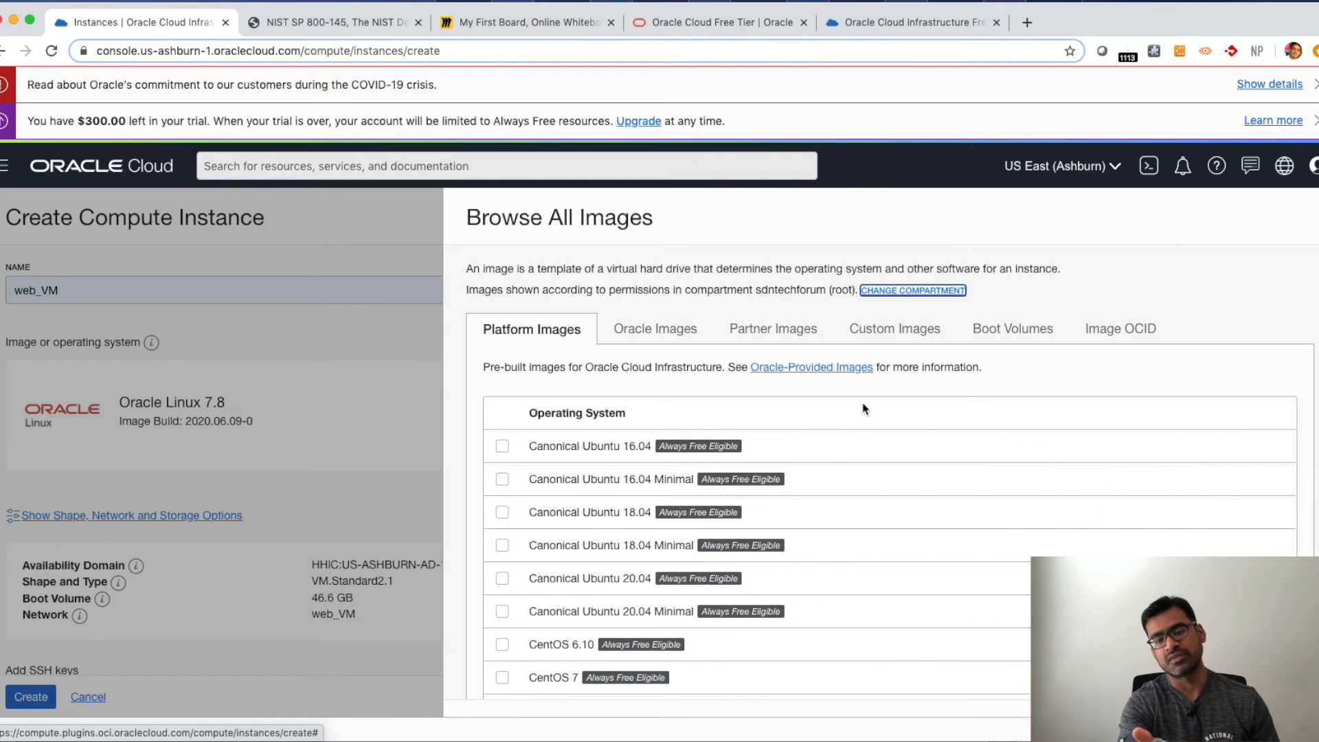
scroll(691, 397, "down", 5)
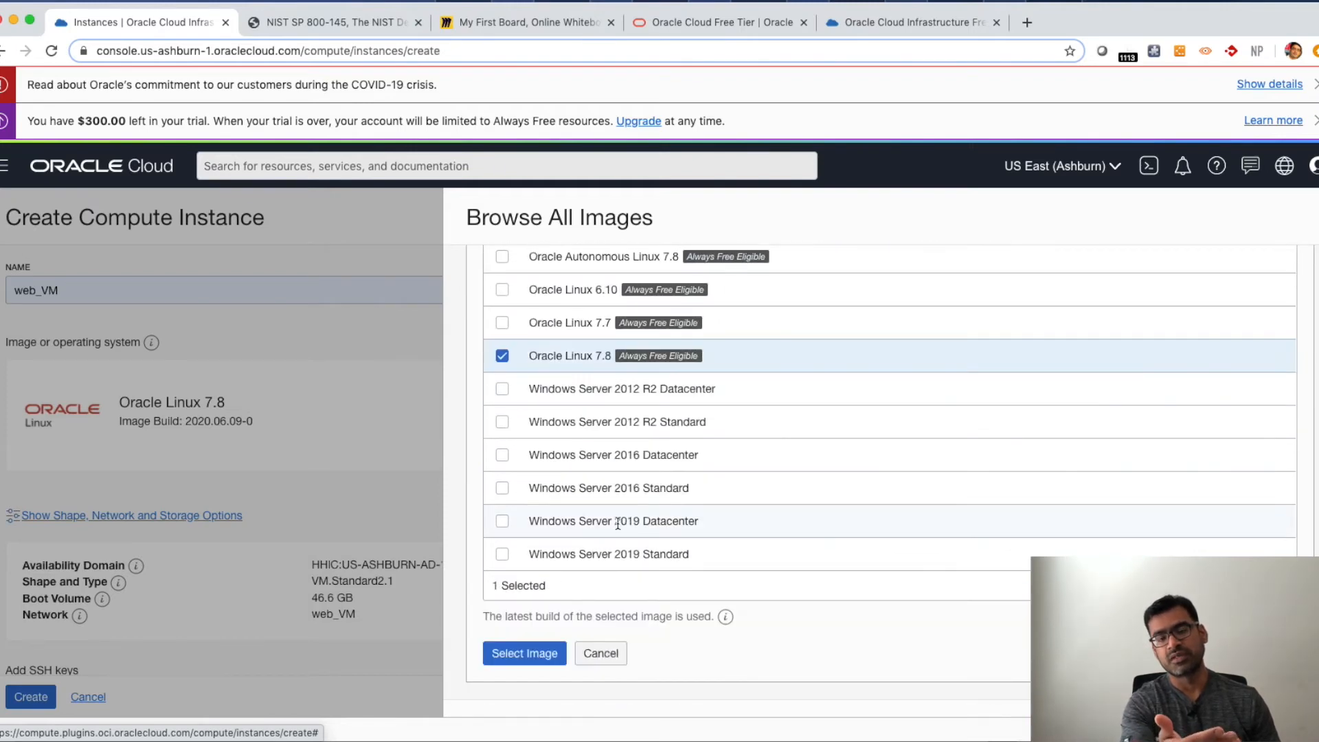
left_click(608, 653)
- Expand the instance's shape, network and storage options
scroll(430, 515, "down", 3)
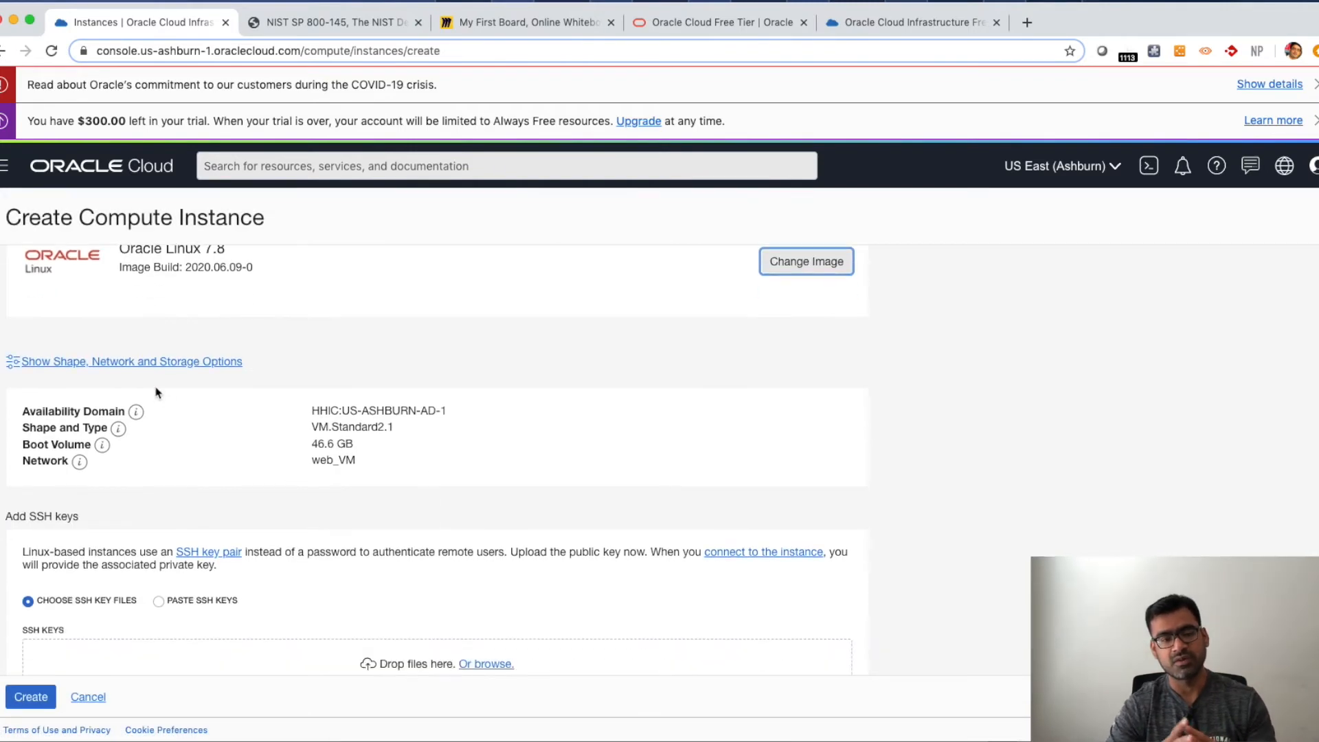
left_click(206, 364)
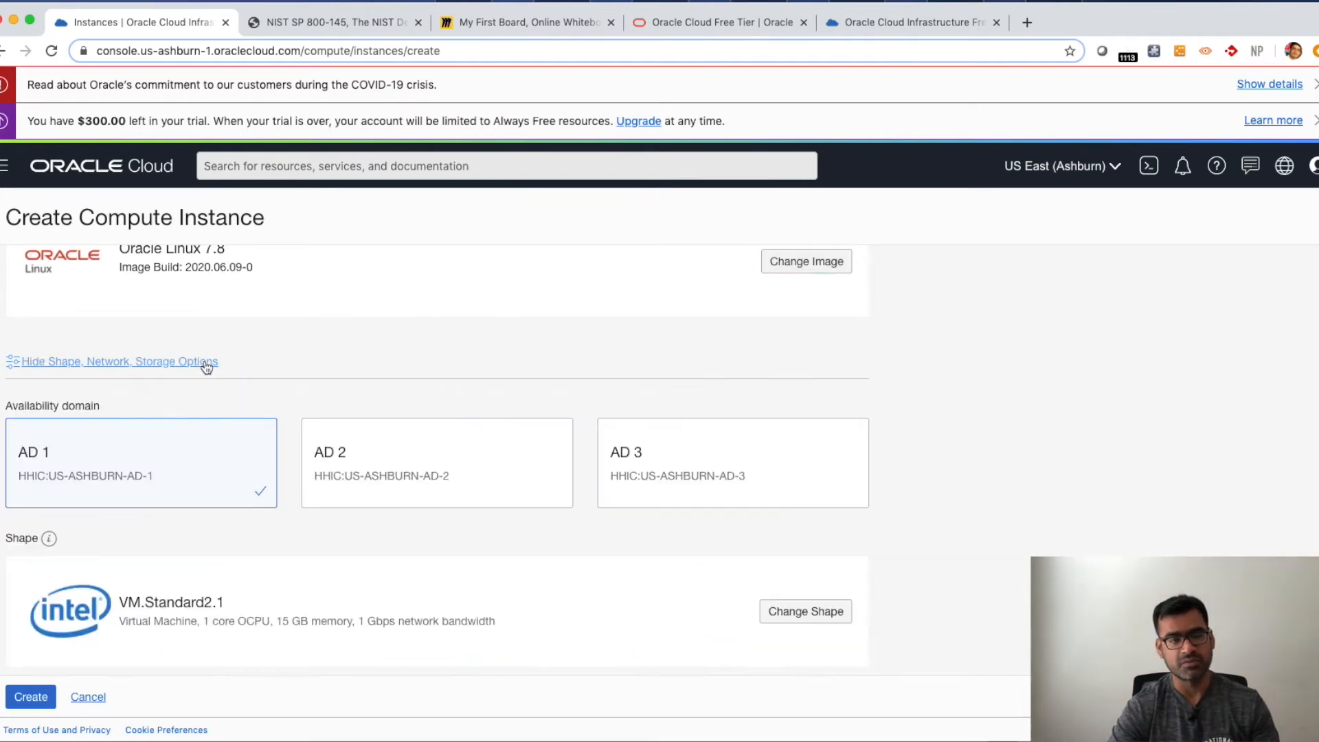
- Open the shape browser and compare the AMD Rome, Intel Skylake and Specialty and Legacy shape series
scroll(465, 498, "down", 5)
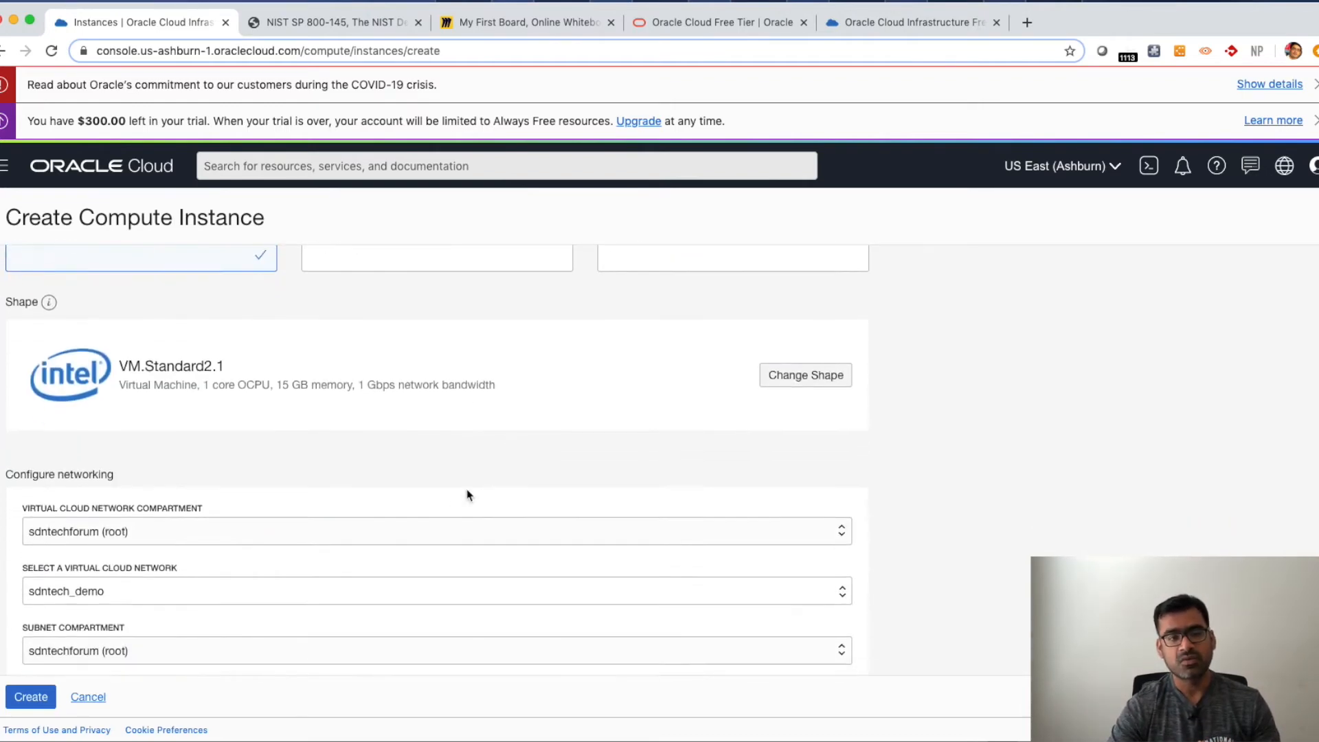
scroll(465, 494, "up", 4)
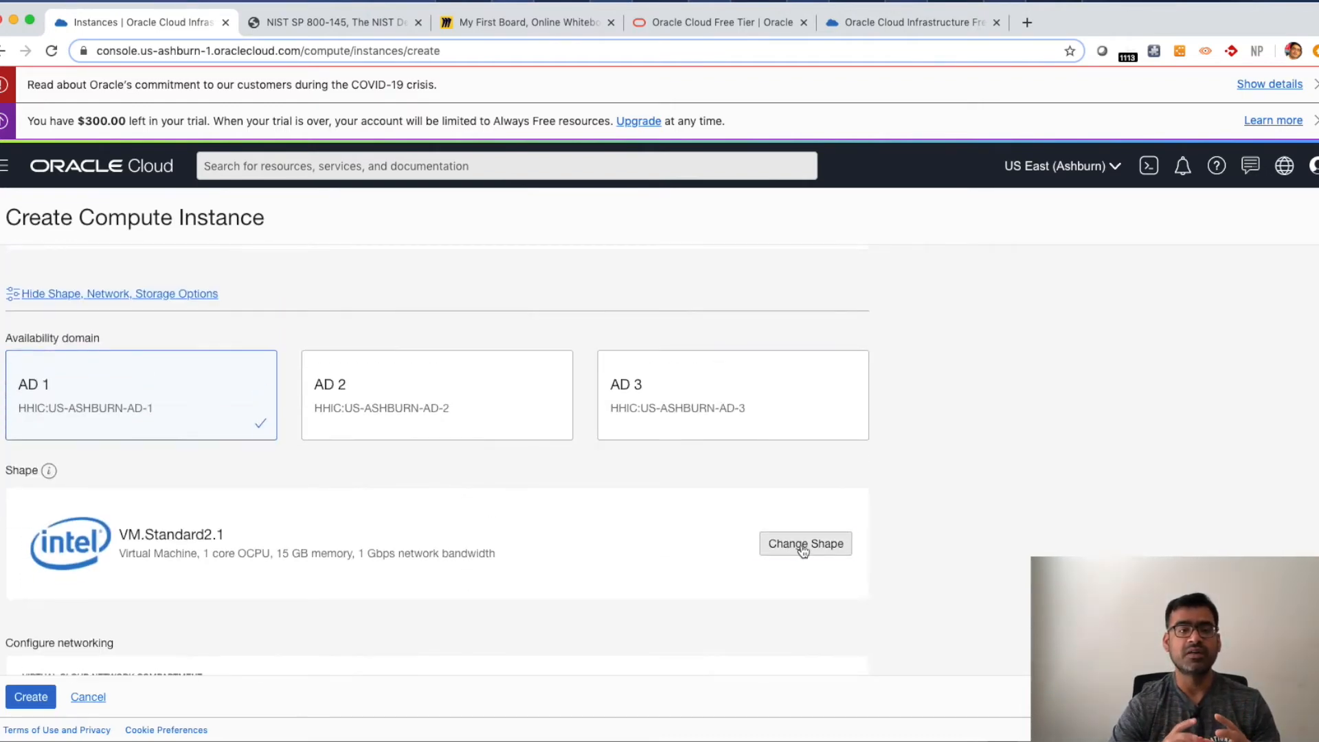
left_click(802, 546)
scroll(754, 553, "down", 3)
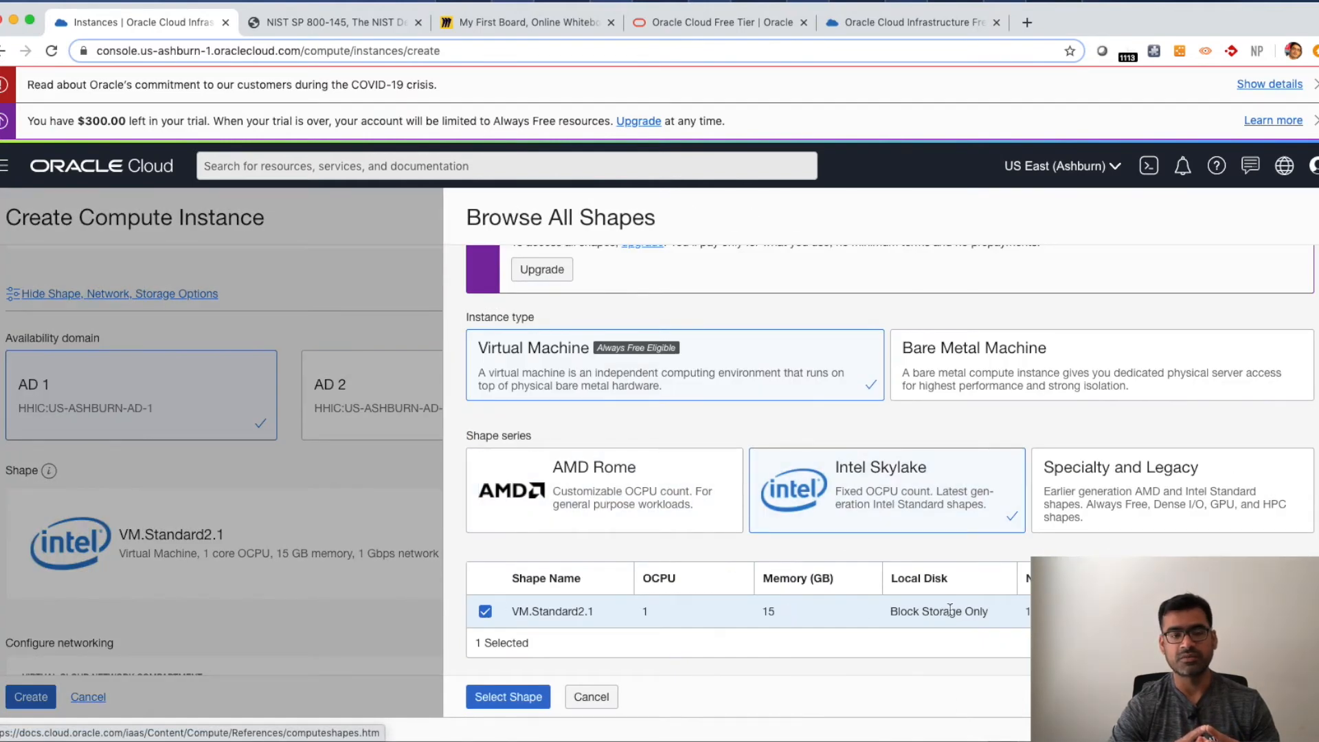
left_click(654, 509)
left_click(932, 527)
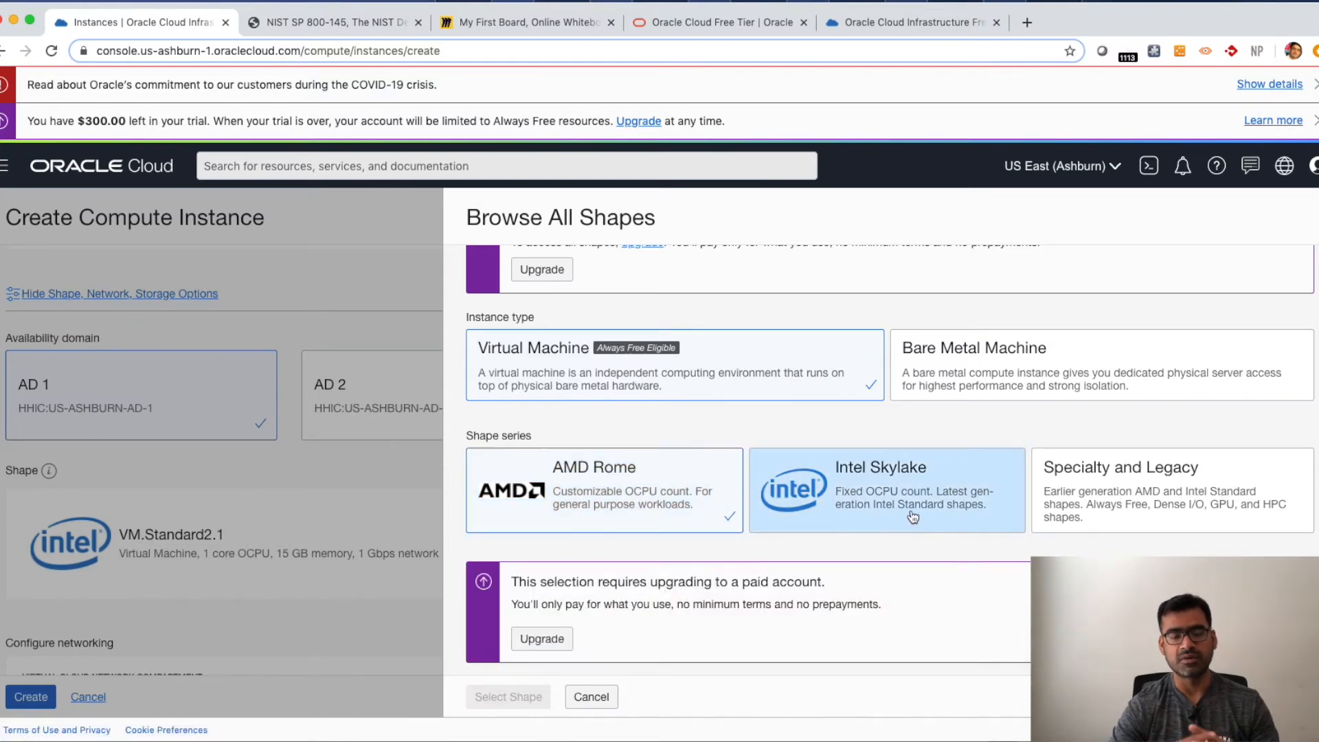
left_click(1102, 490)
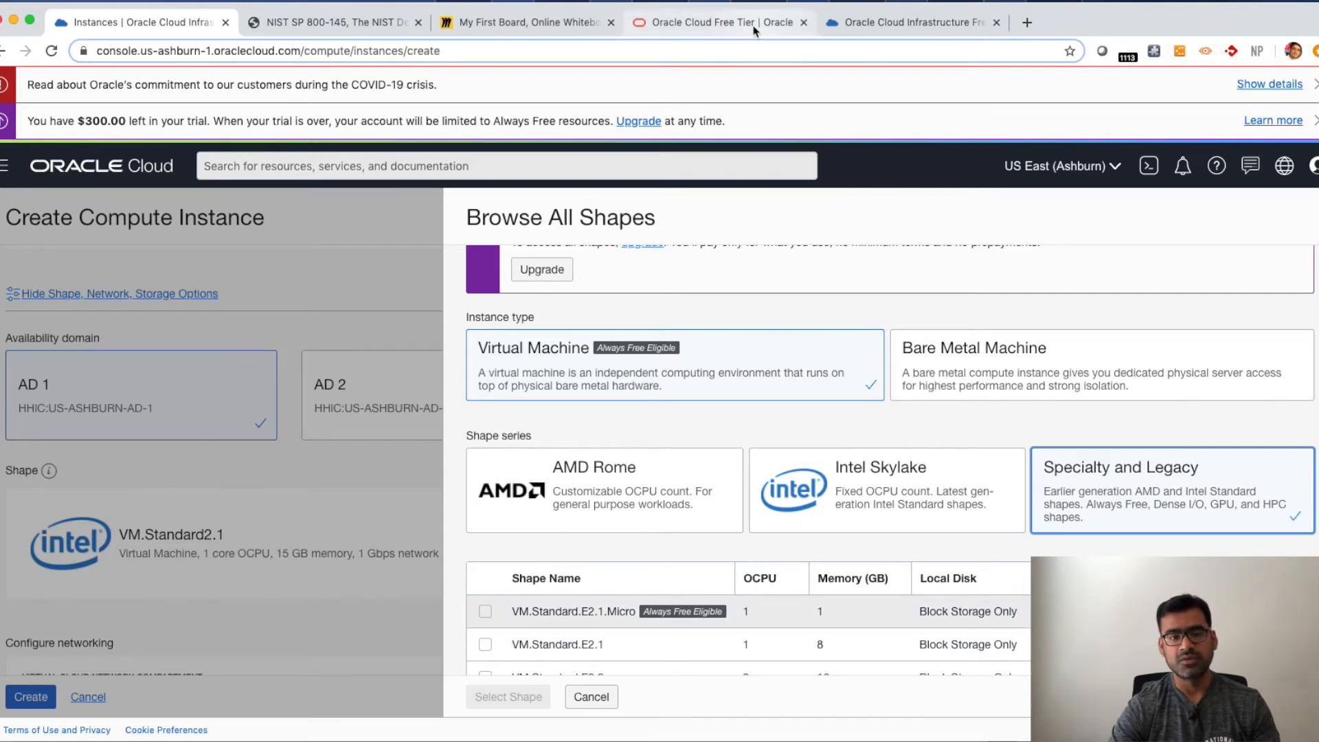
- Review the Always Free resource limits in the Oracle Cloud free tier documentation and pages, then return to the console
left_click(714, 22)
left_click(893, 22)
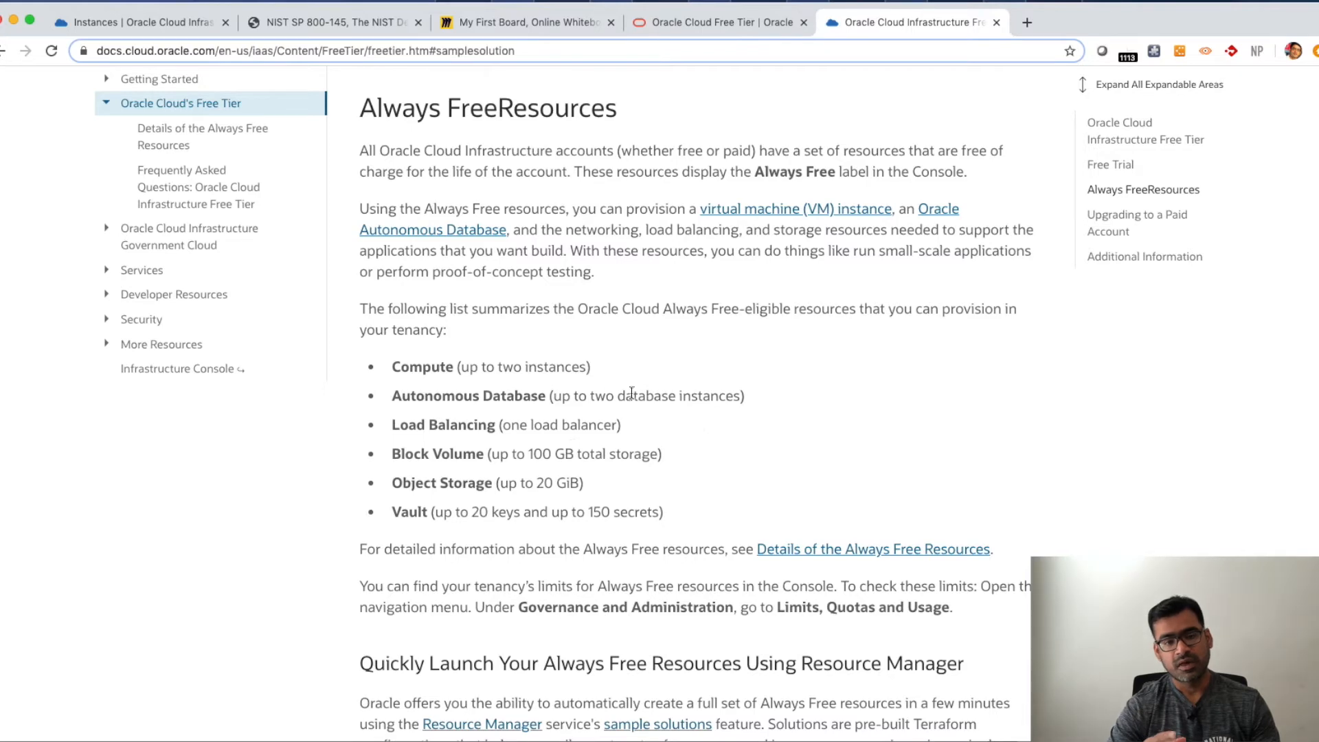
left_click_drag(590, 366, 397, 358)
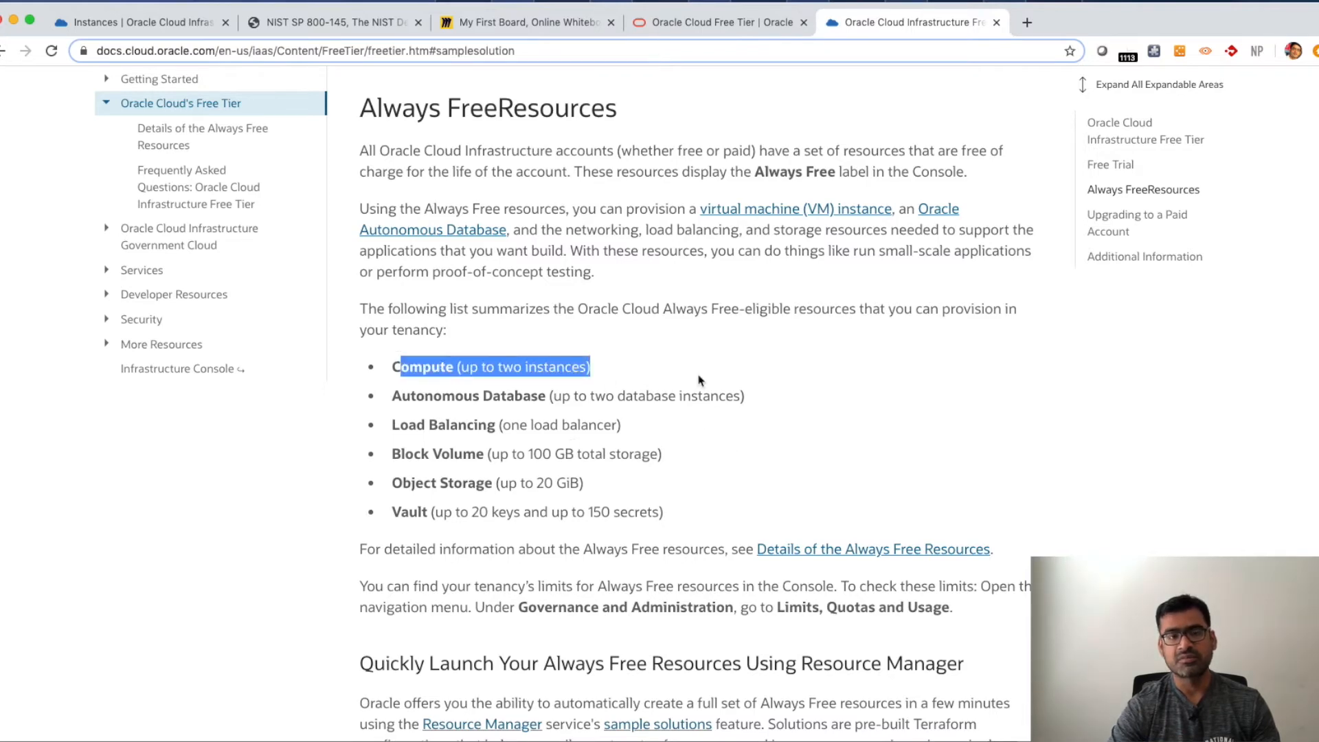
scroll(722, 457, "down", 2)
scroll(721, 456, "up", 3)
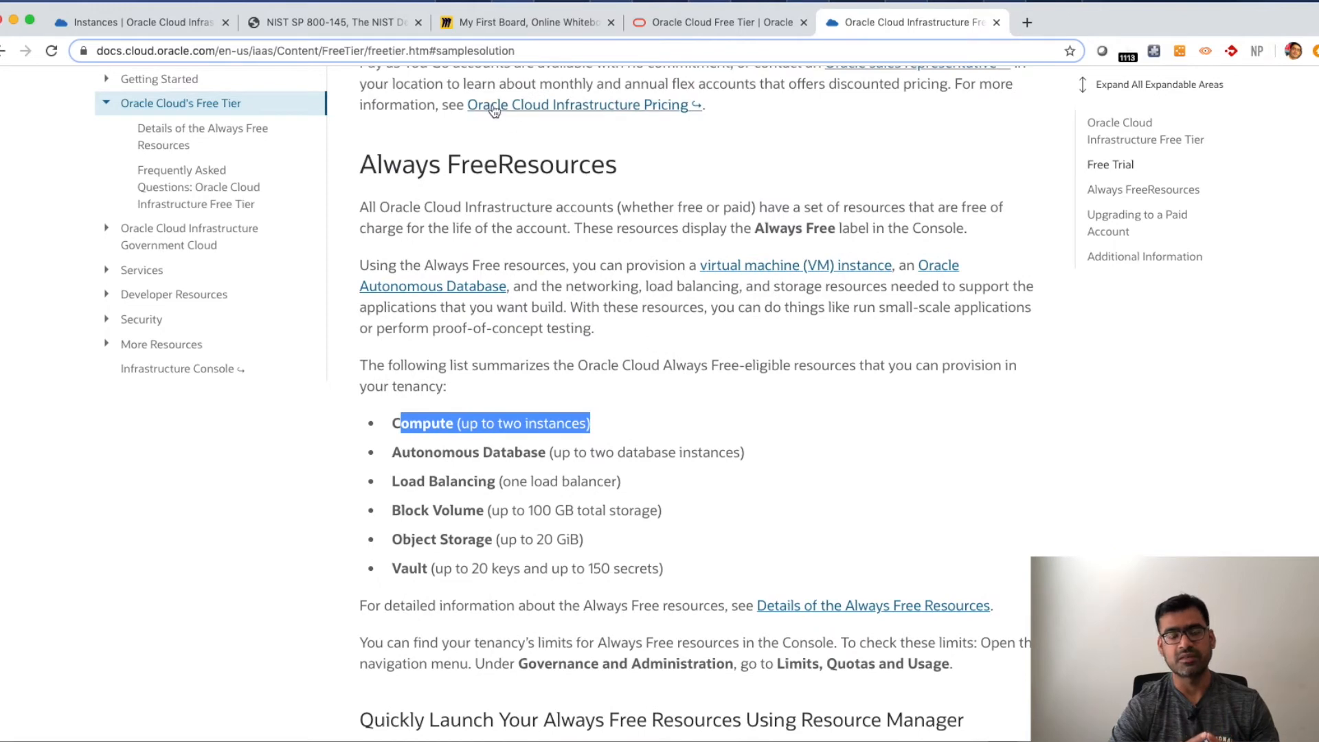
left_click(734, 27)
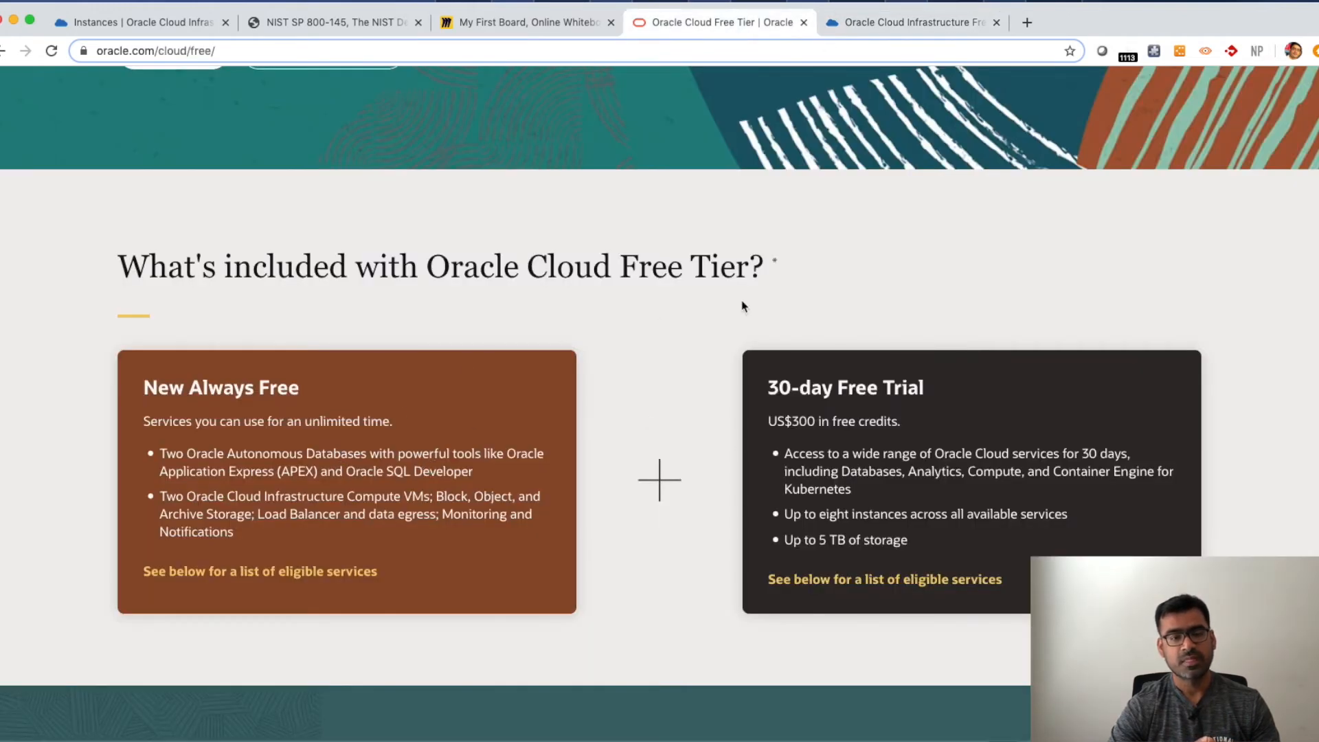
left_click(914, 23)
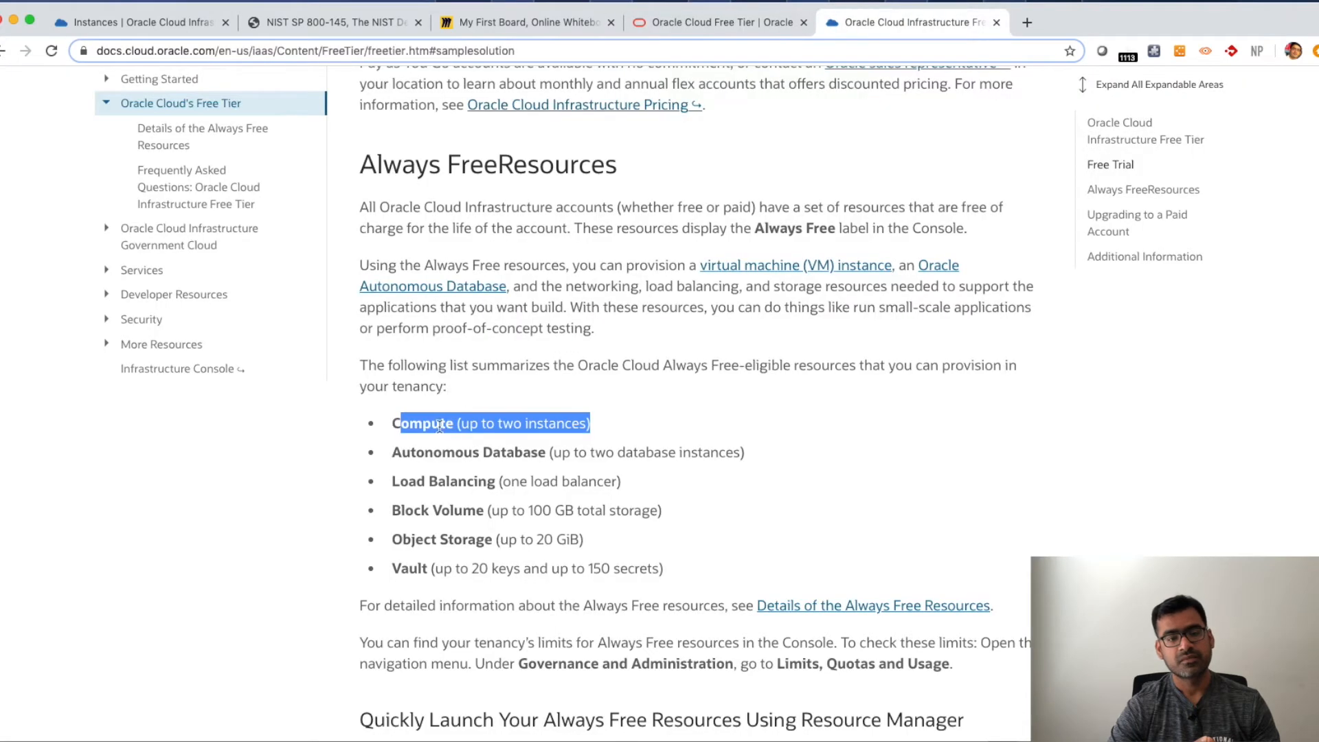
left_click(180, 26)
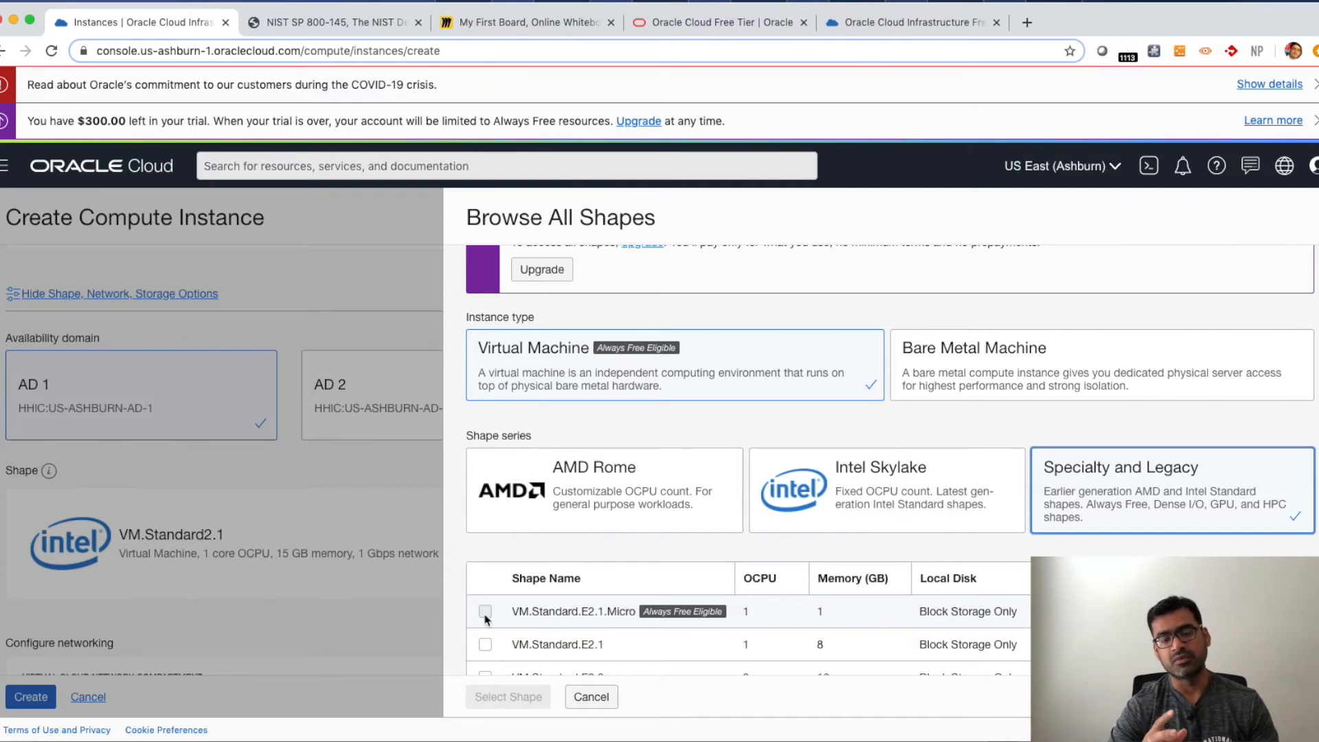
- Close the shape browser without changes and choose availability domain AD 3
scroll(790, 502, "down", 3)
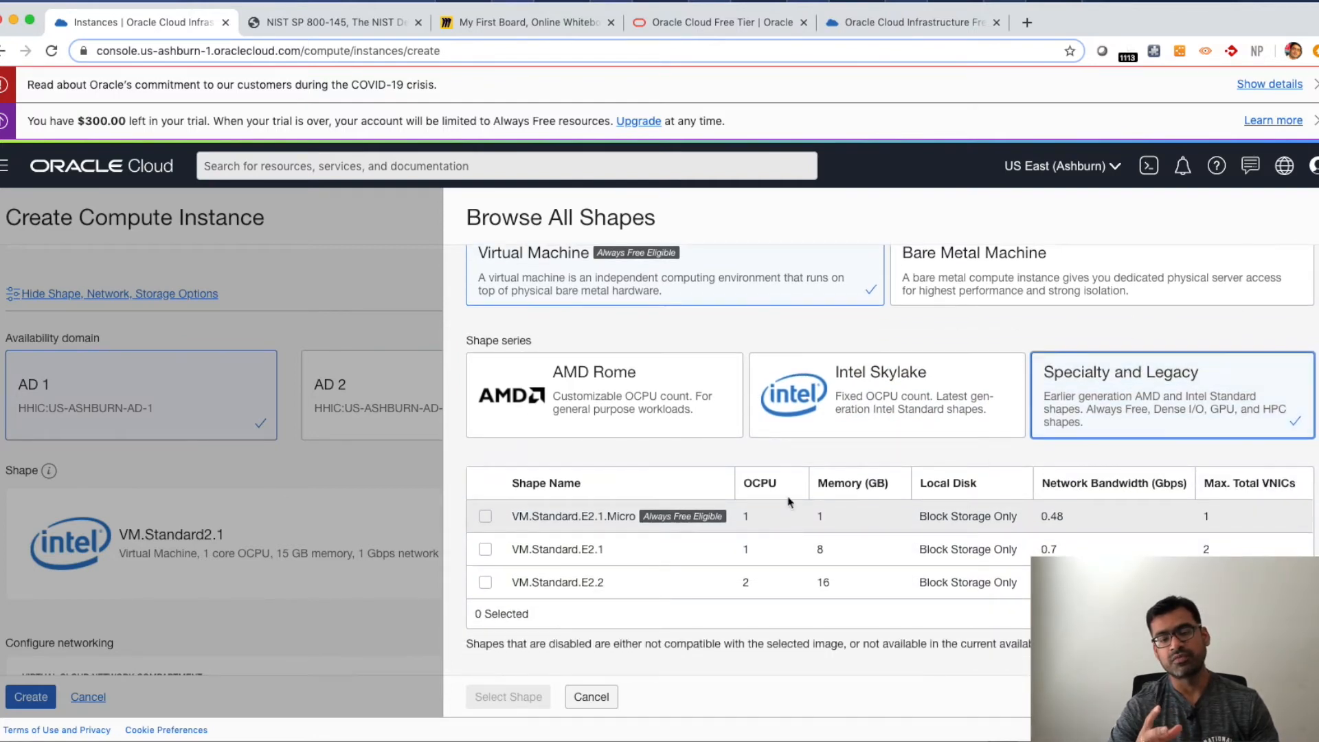
left_click(589, 698)
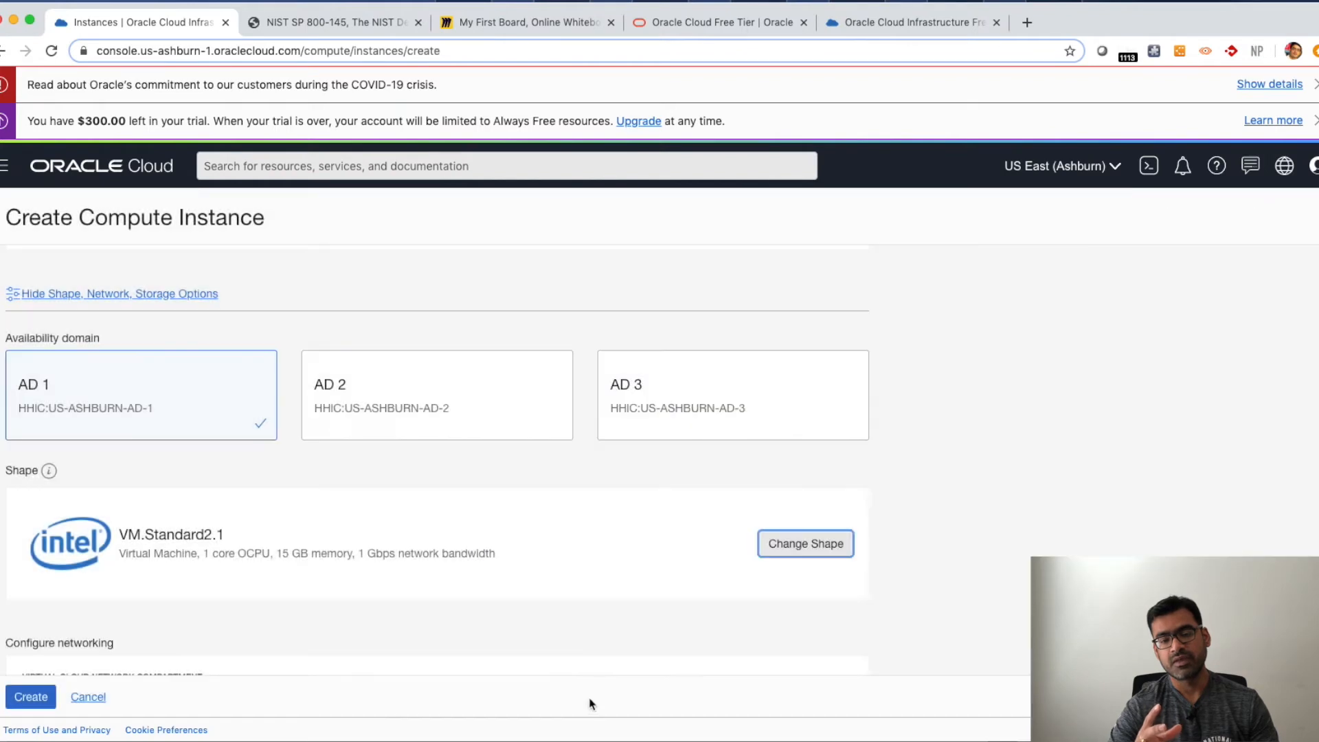
left_click(692, 406)
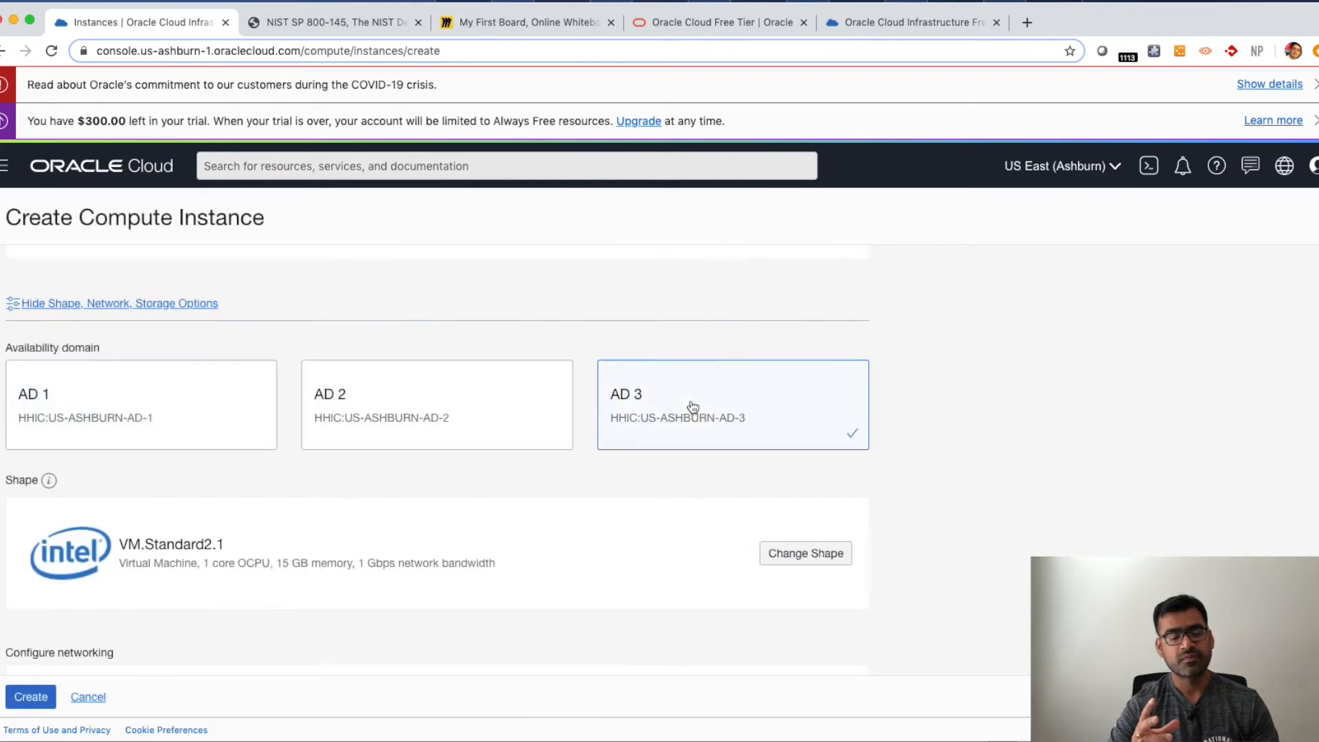
- Change the instance shape to VM.Standard.E2.1.Micro from the Specialty and Legacy series
left_click(829, 558)
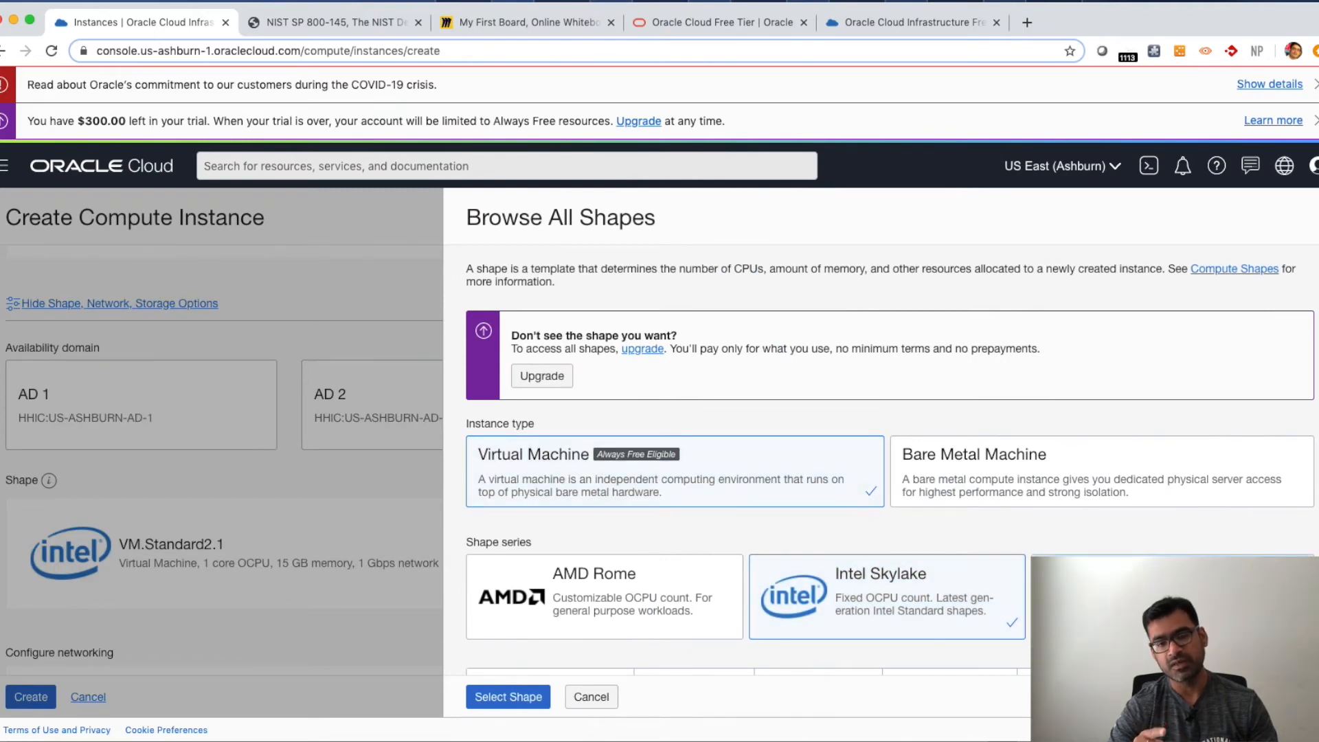
left_click(1127, 596)
scroll(1127, 596, "down", 3)
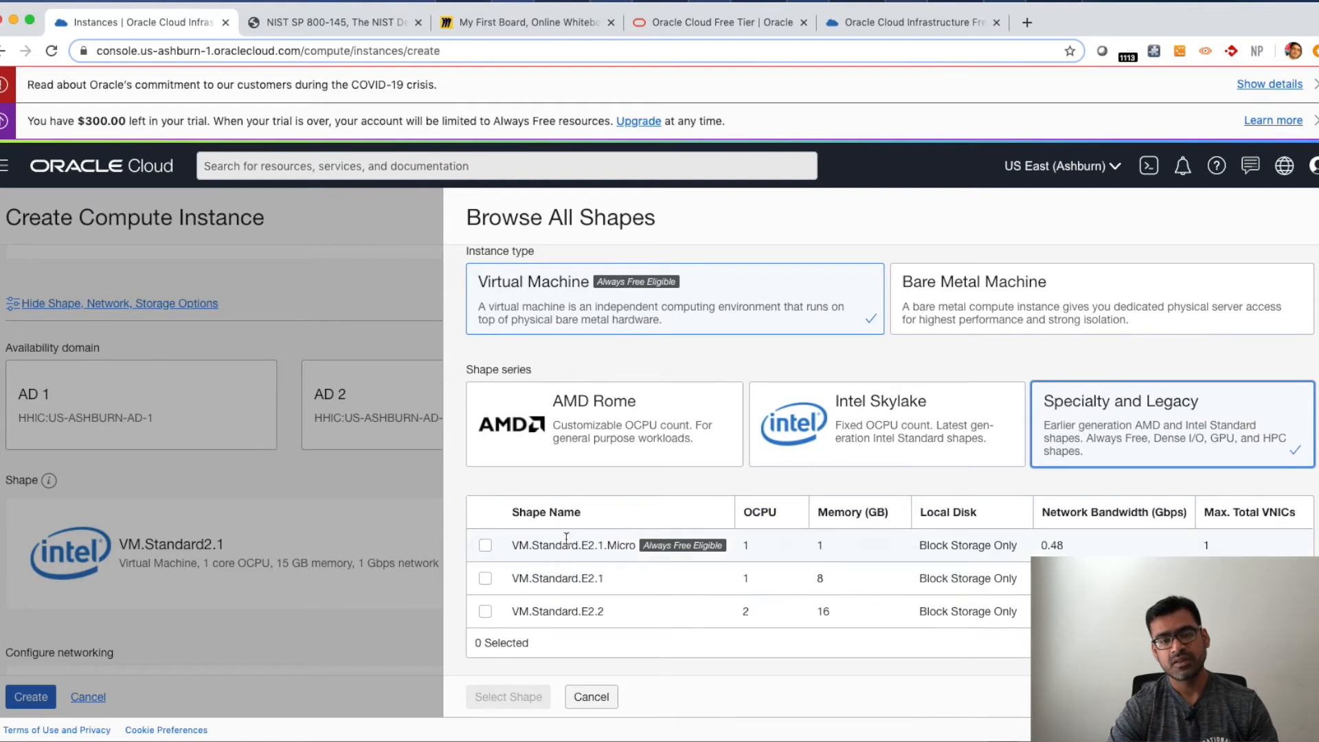
left_click(485, 547)
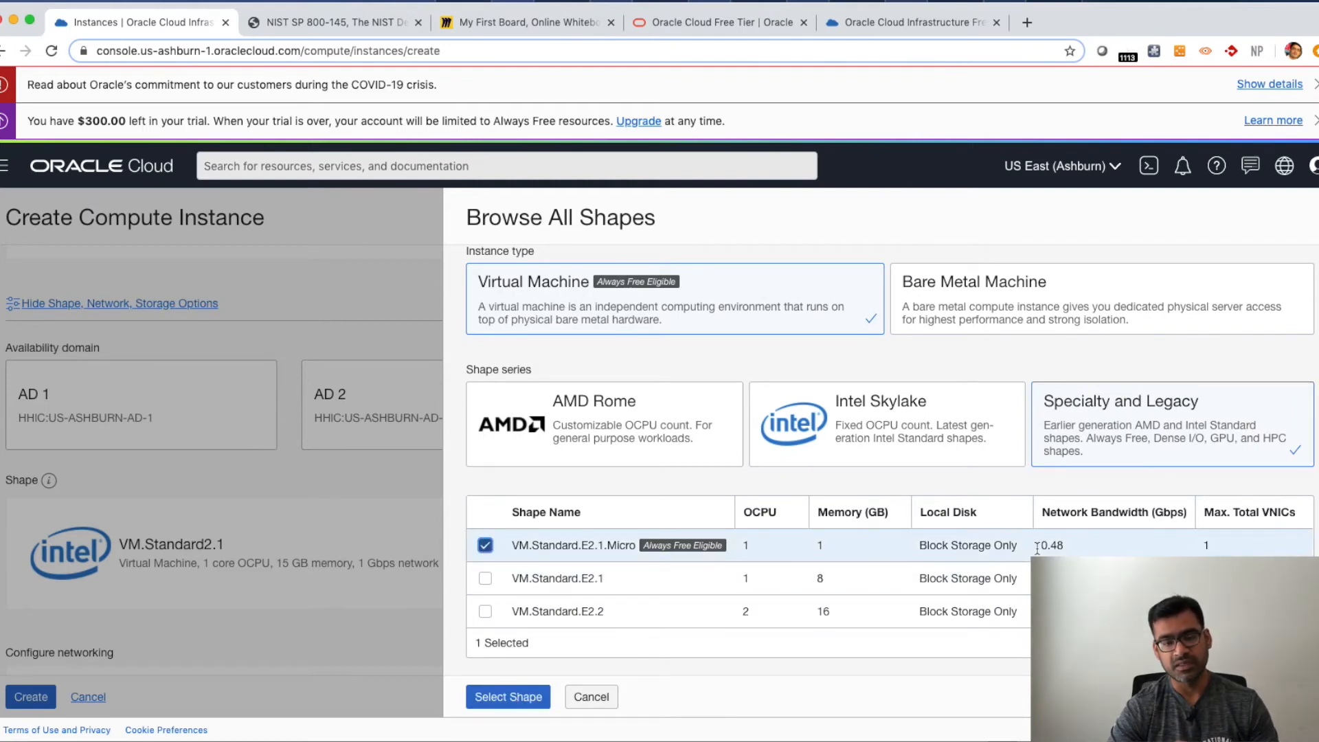
left_click_drag(1014, 546, 918, 553)
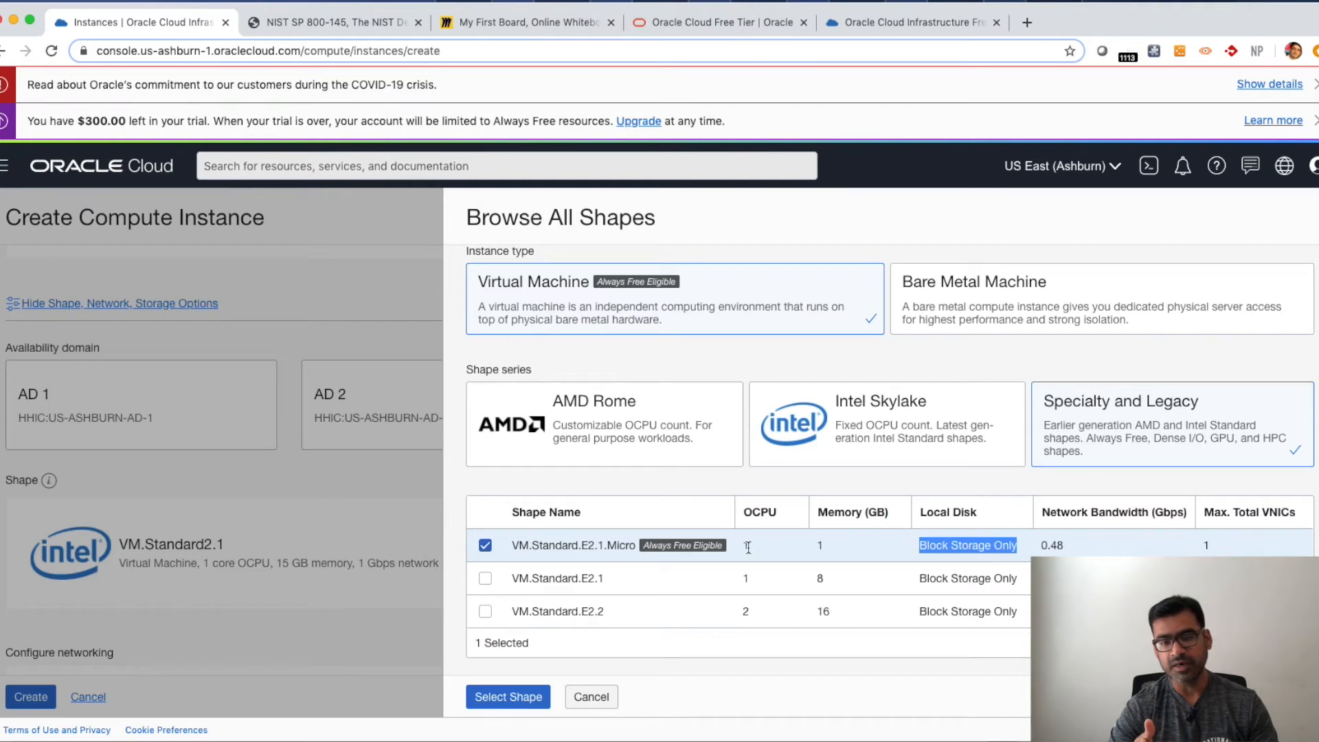
left_click_drag(755, 547, 721, 542)
left_click_drag(839, 550, 802, 549)
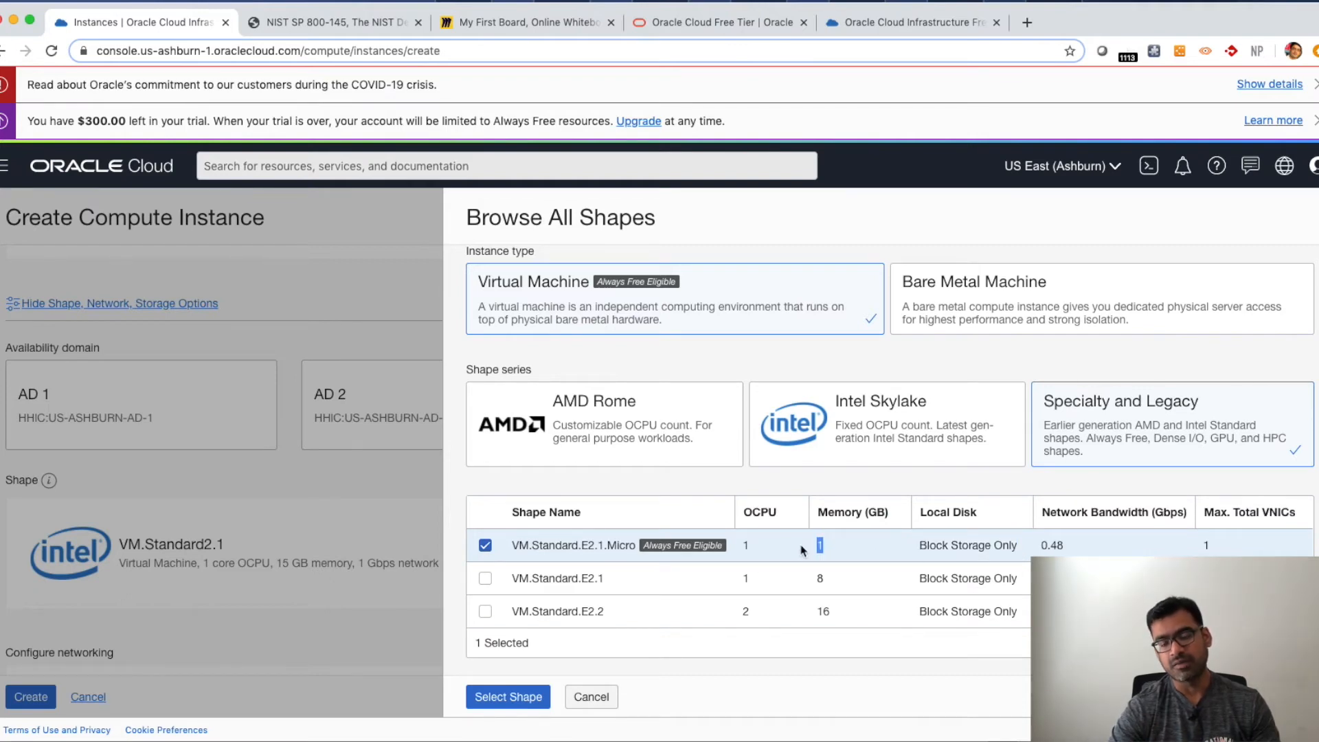
left_click_drag(1221, 546, 1196, 548)
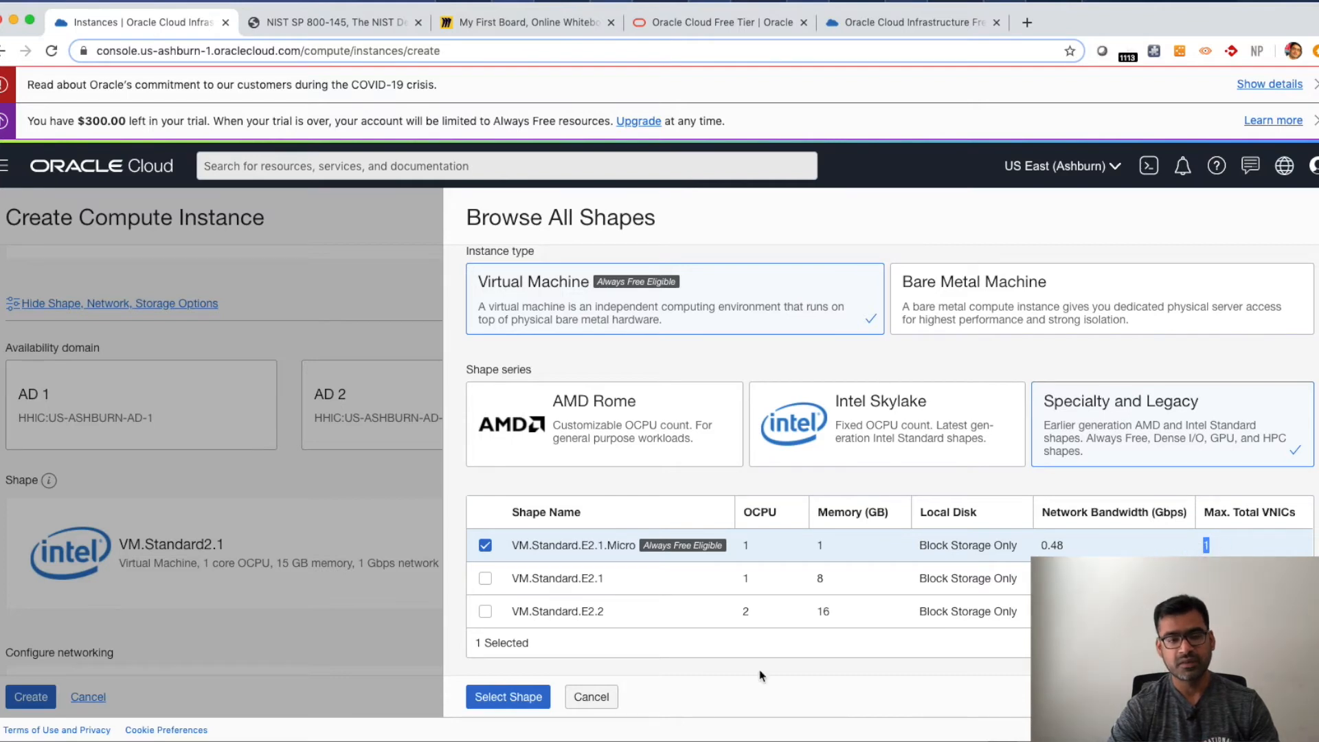
left_click(526, 701)
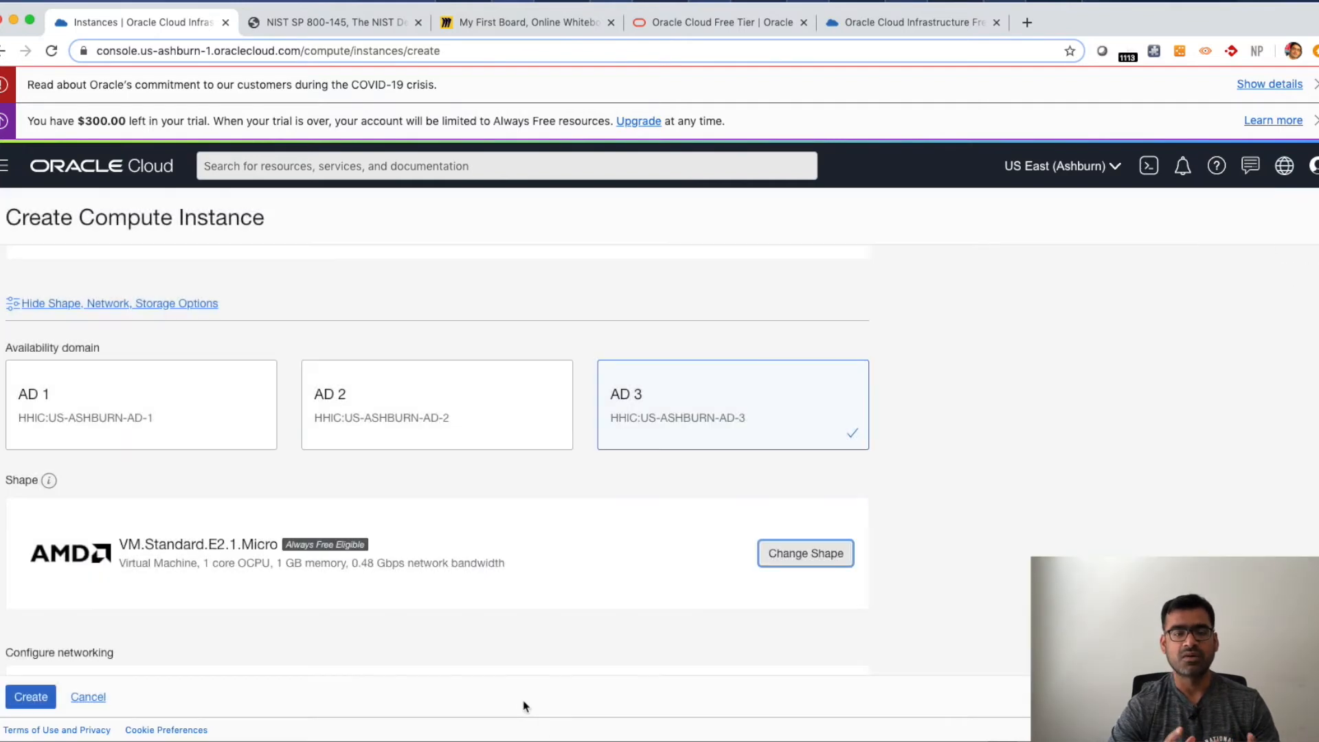
- Review the networking settings for the sdntech_demo VCN and web_VM subnet, the public IP and boot volume options
scroll(533, 669, "down", 3)
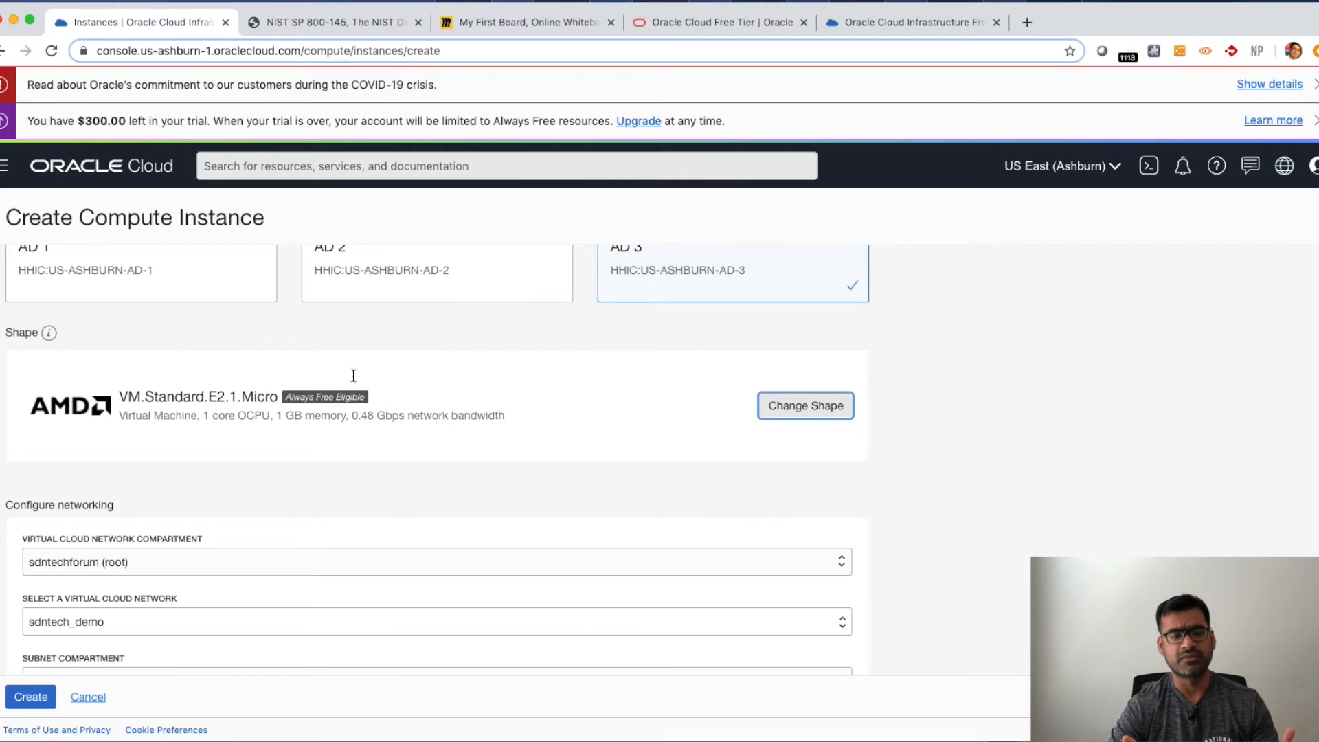
scroll(519, 651, "down", 2)
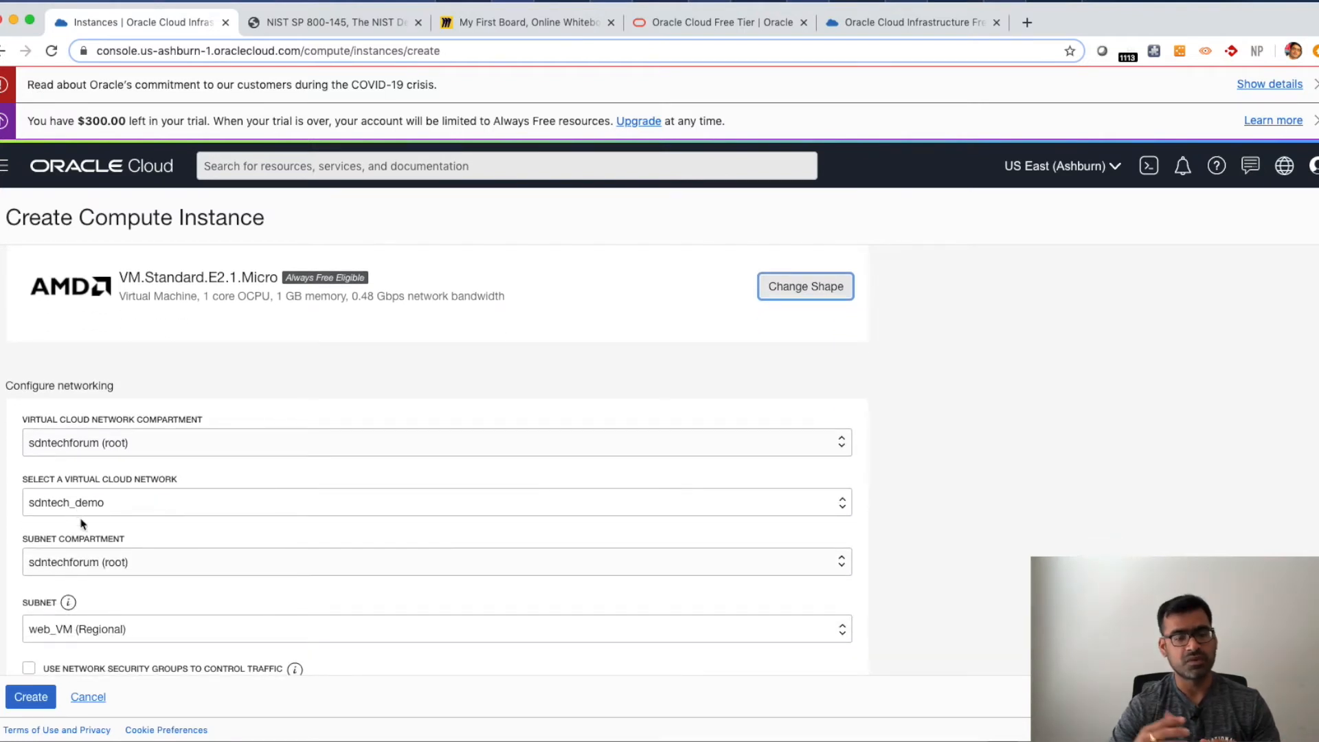
left_click(153, 565)
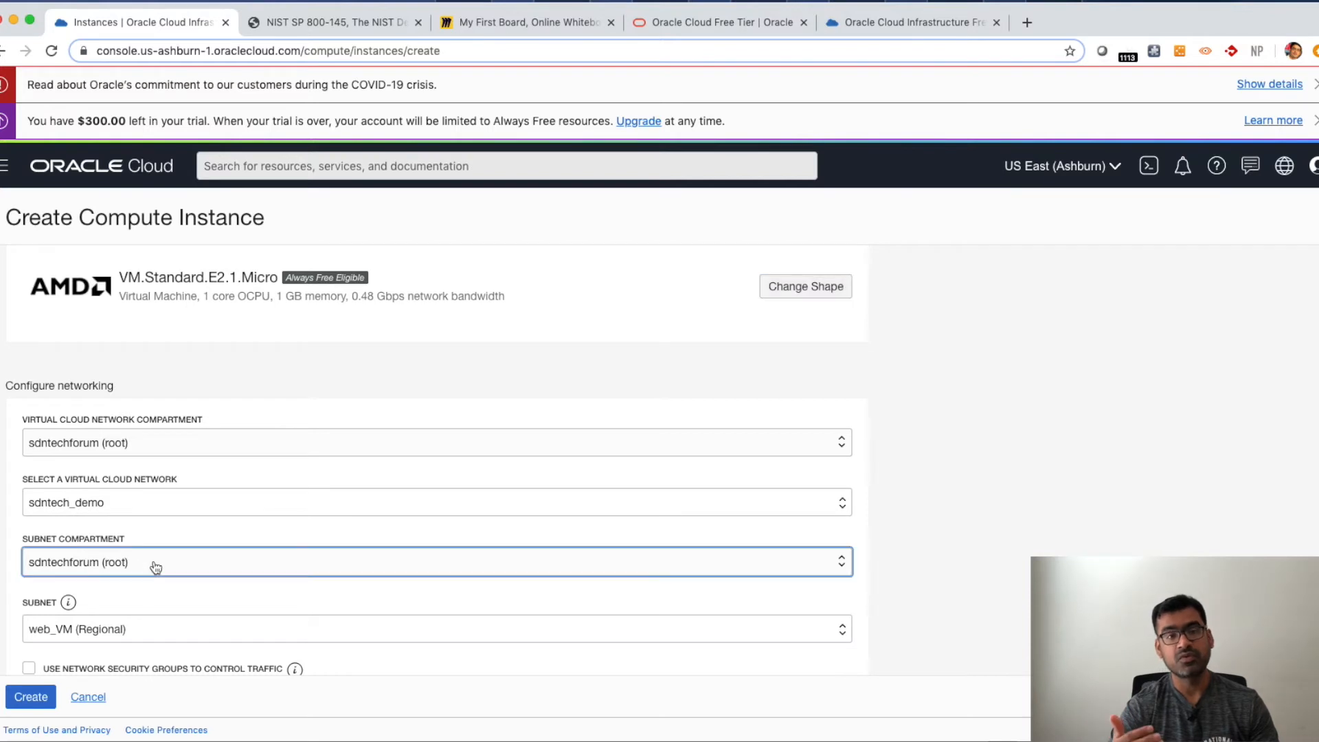
left_click(155, 567)
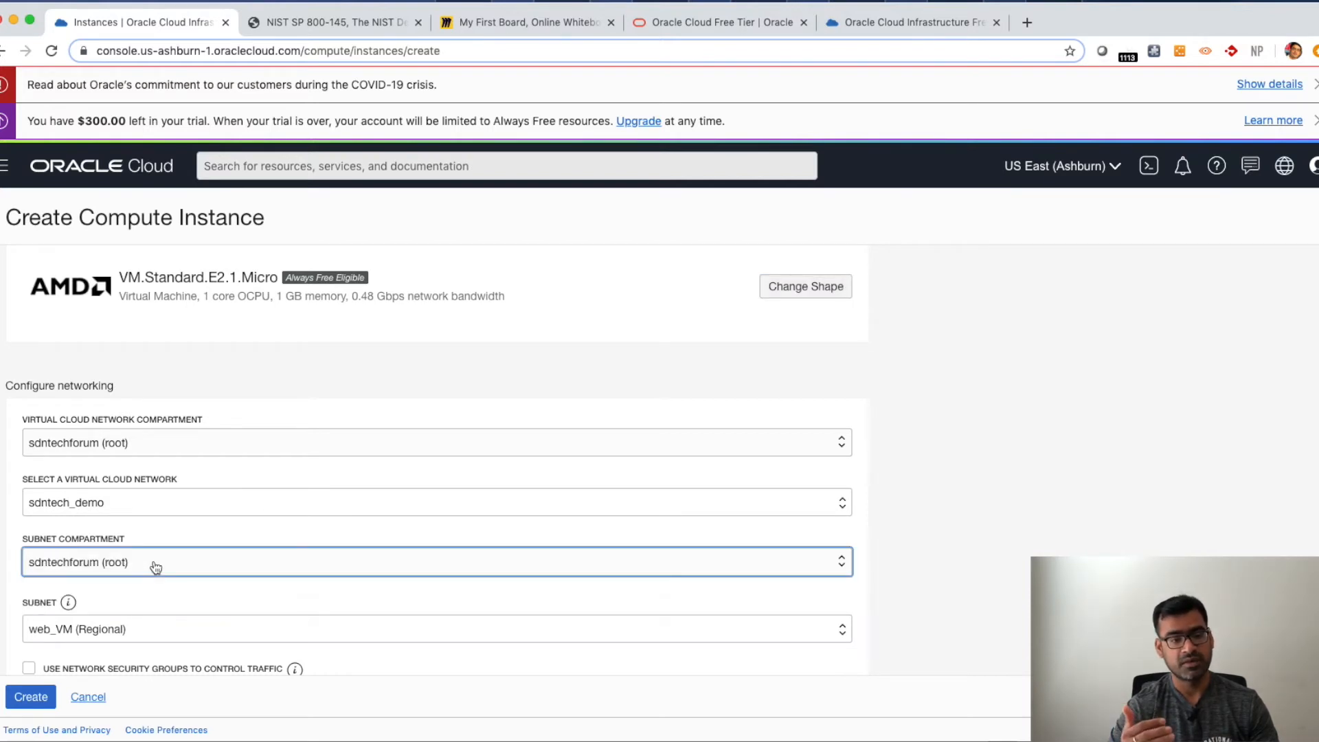
scroll(676, 592, "down", 3)
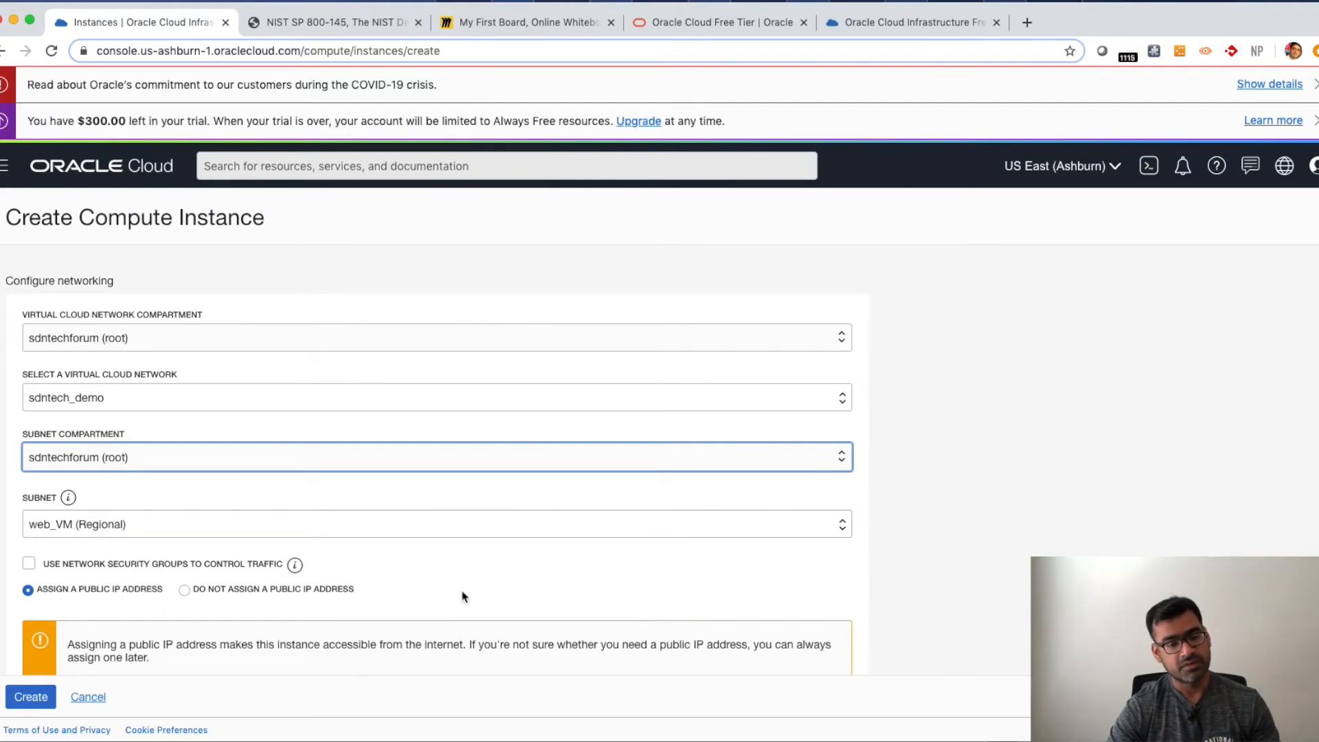
scroll(511, 592, "down", 3)
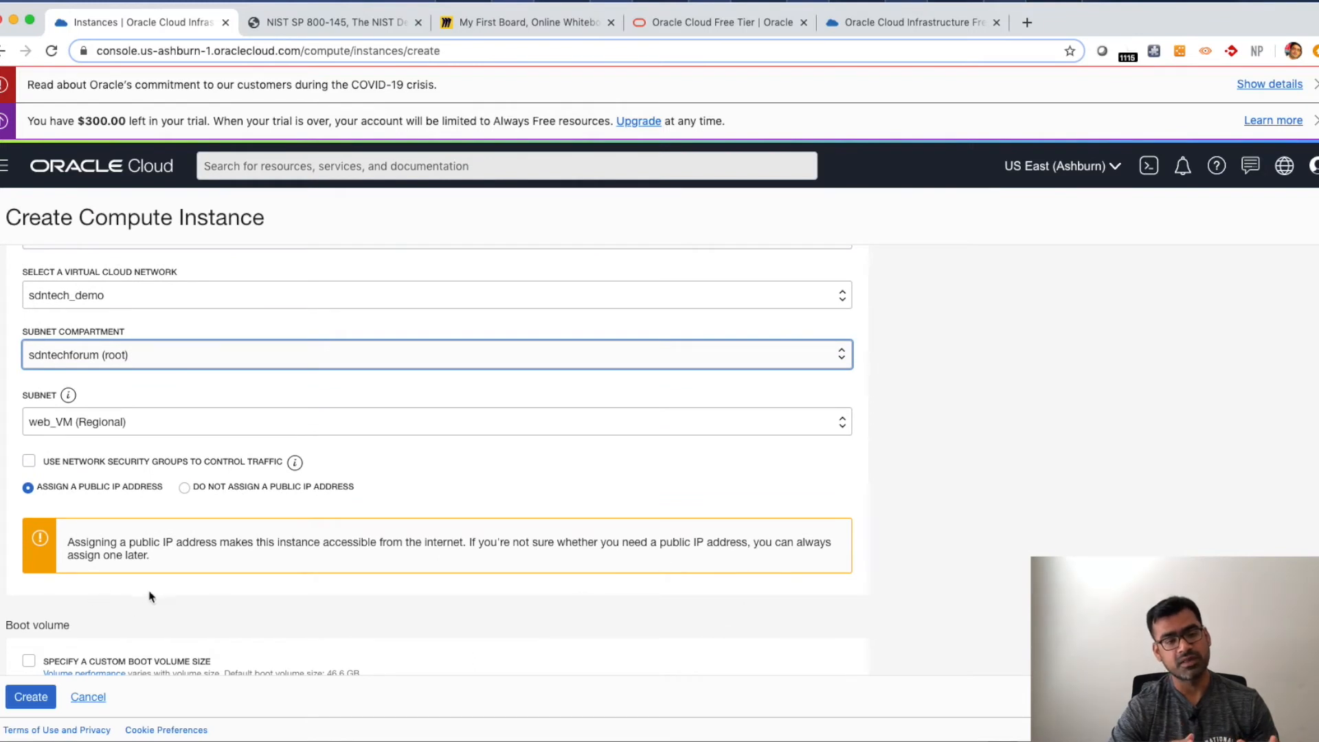
scroll(221, 598, "down", 3)
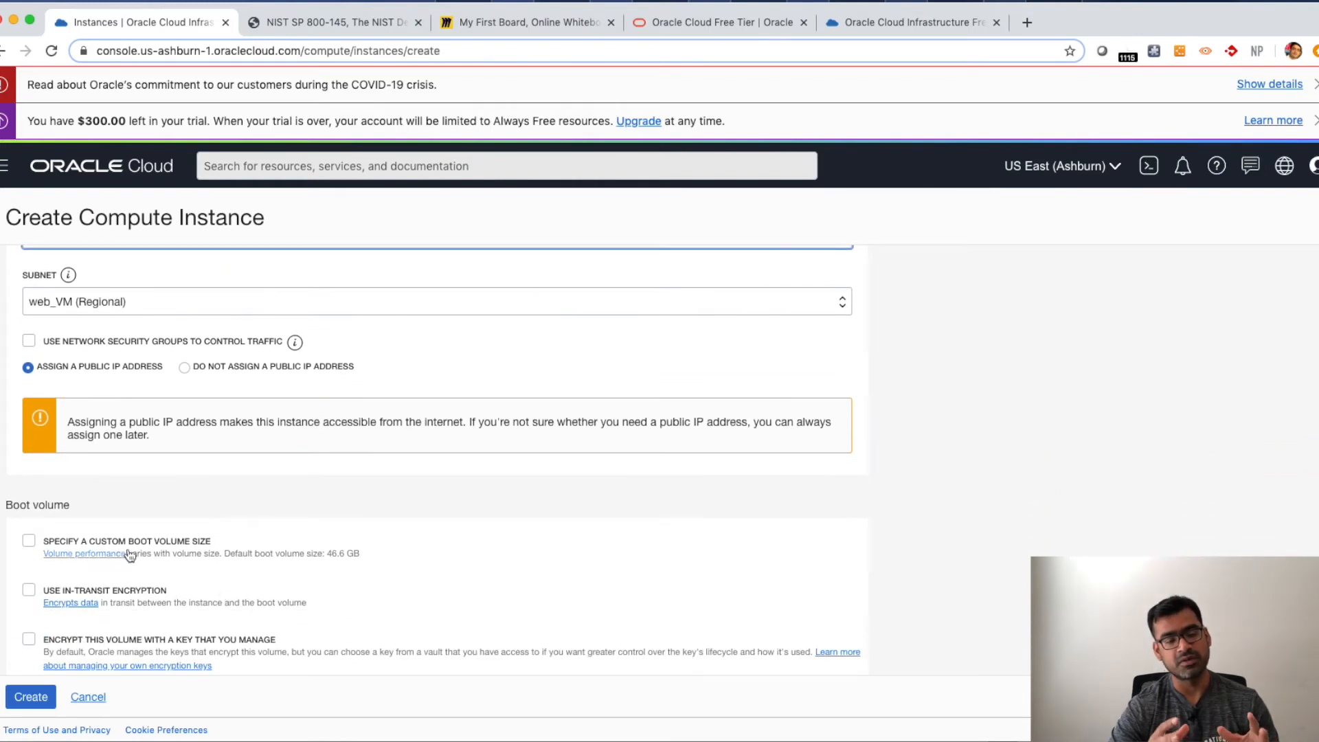
scroll(209, 574, "down", 2)
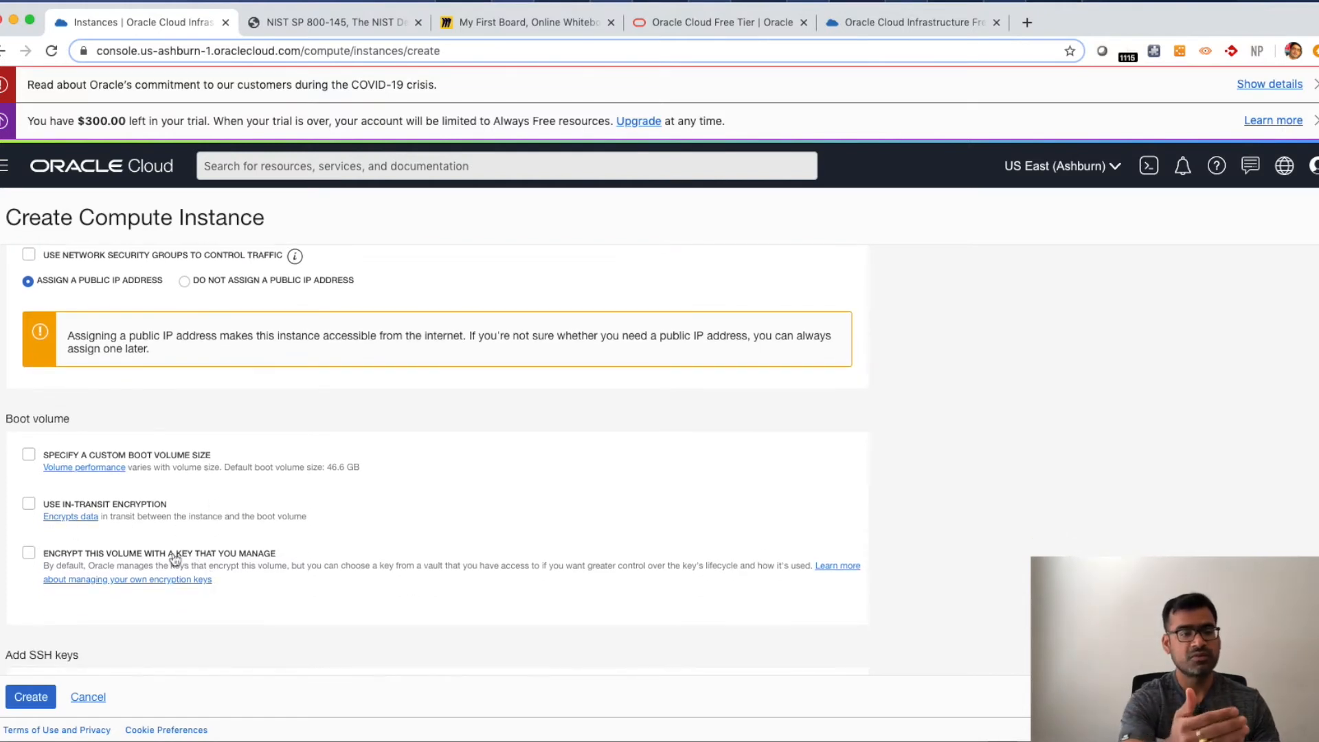
scroll(288, 589, "down", 5)
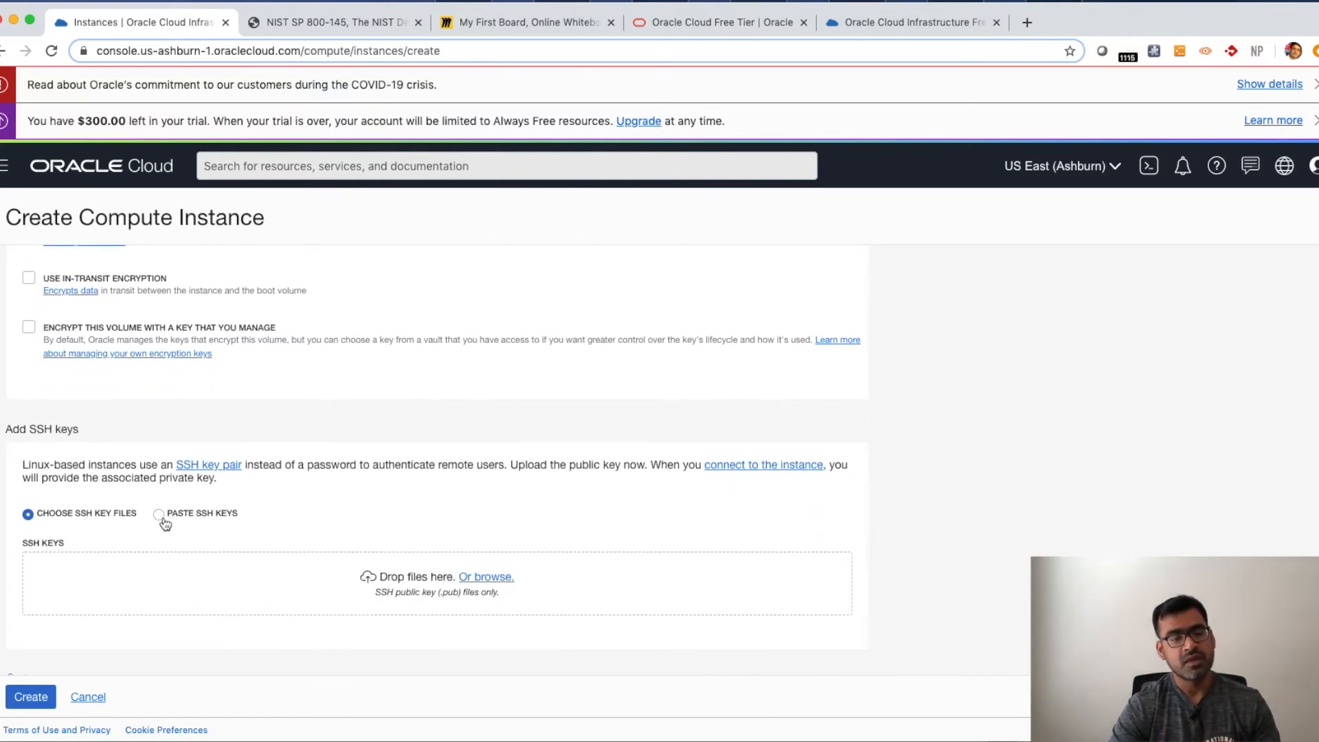
- Choose to paste SSH keys for the instance
left_click_drag(22, 464, 273, 477)
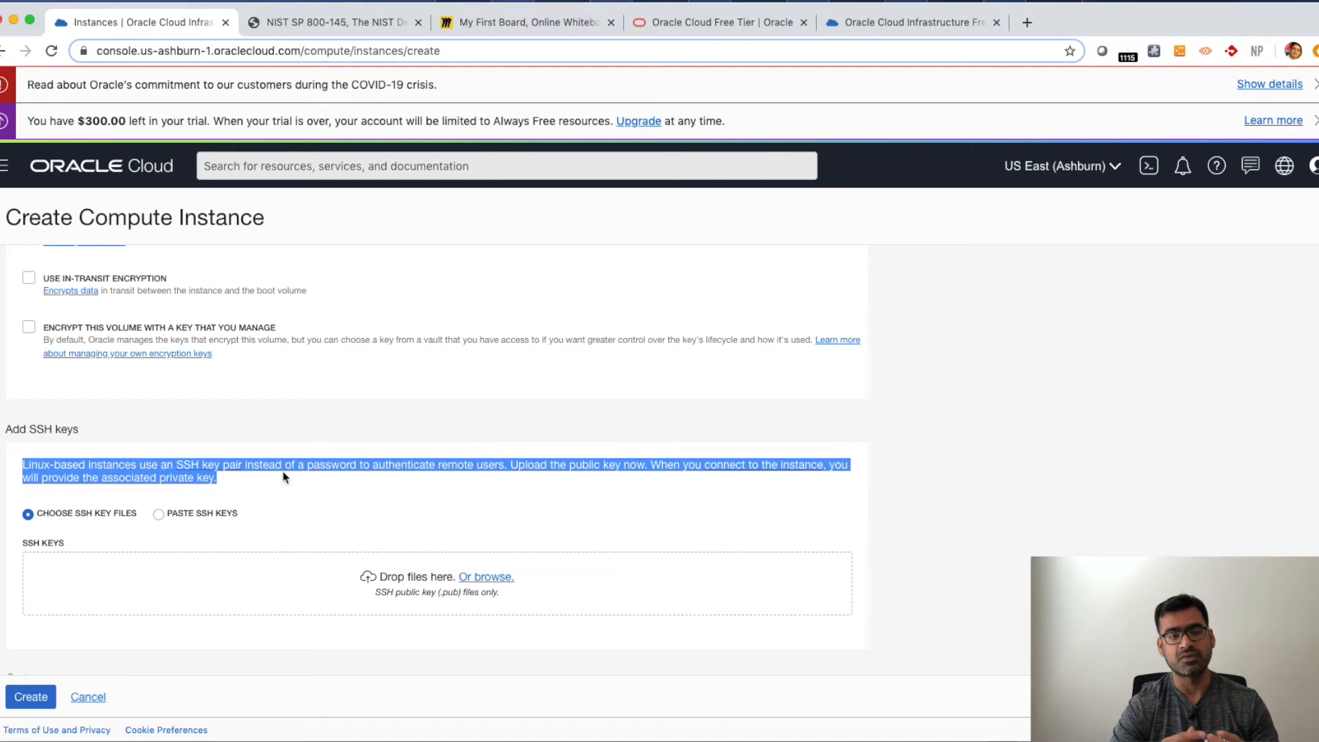
left_click(307, 515)
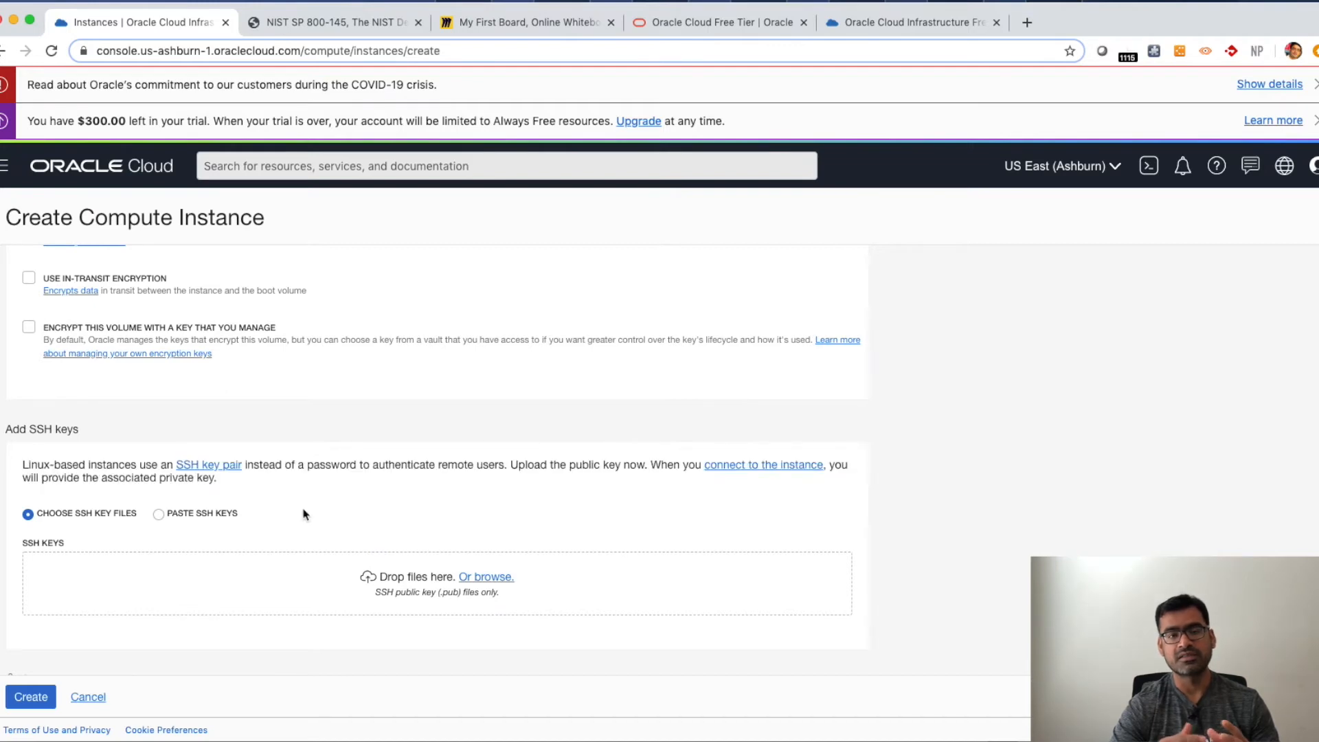
left_click(159, 515)
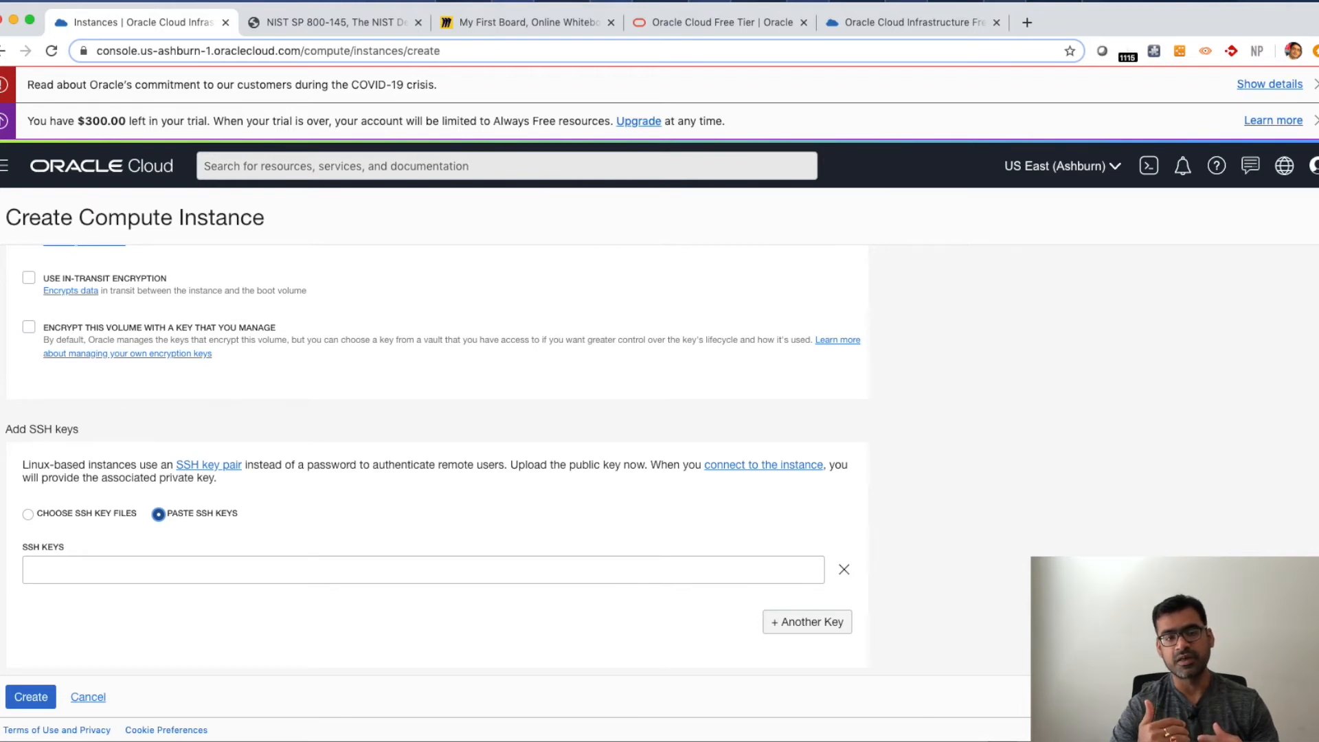
- Switch to the terminal and change into the ~/.ssh directory
key("super+Tab")
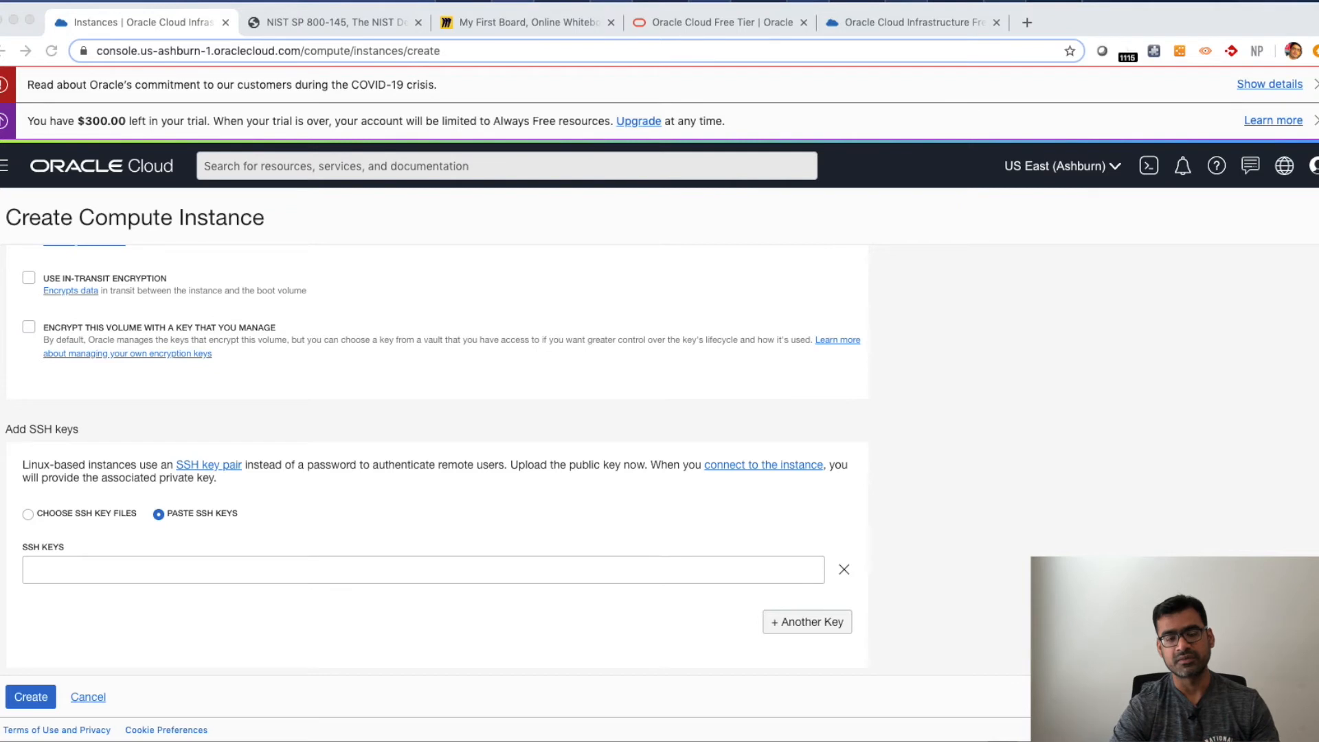
left_click_drag(0, 283, 405, 105)
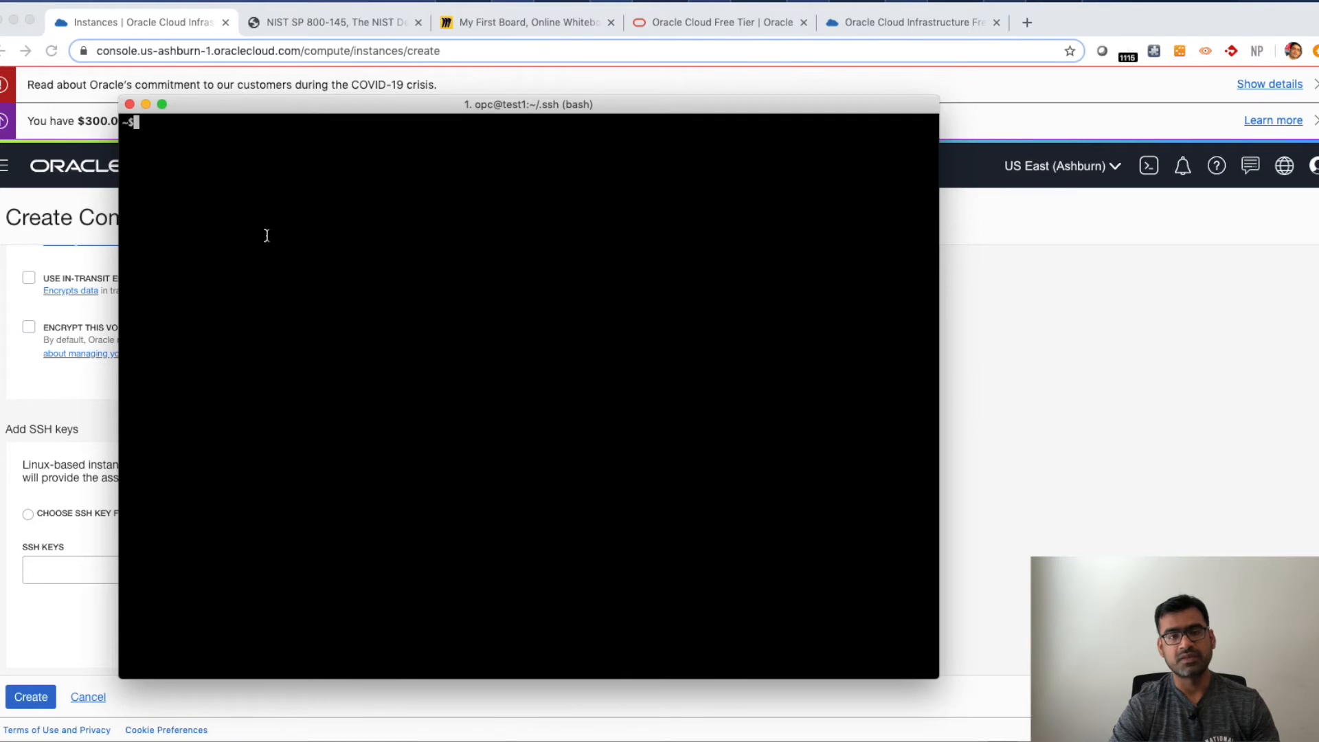
type("cd ")
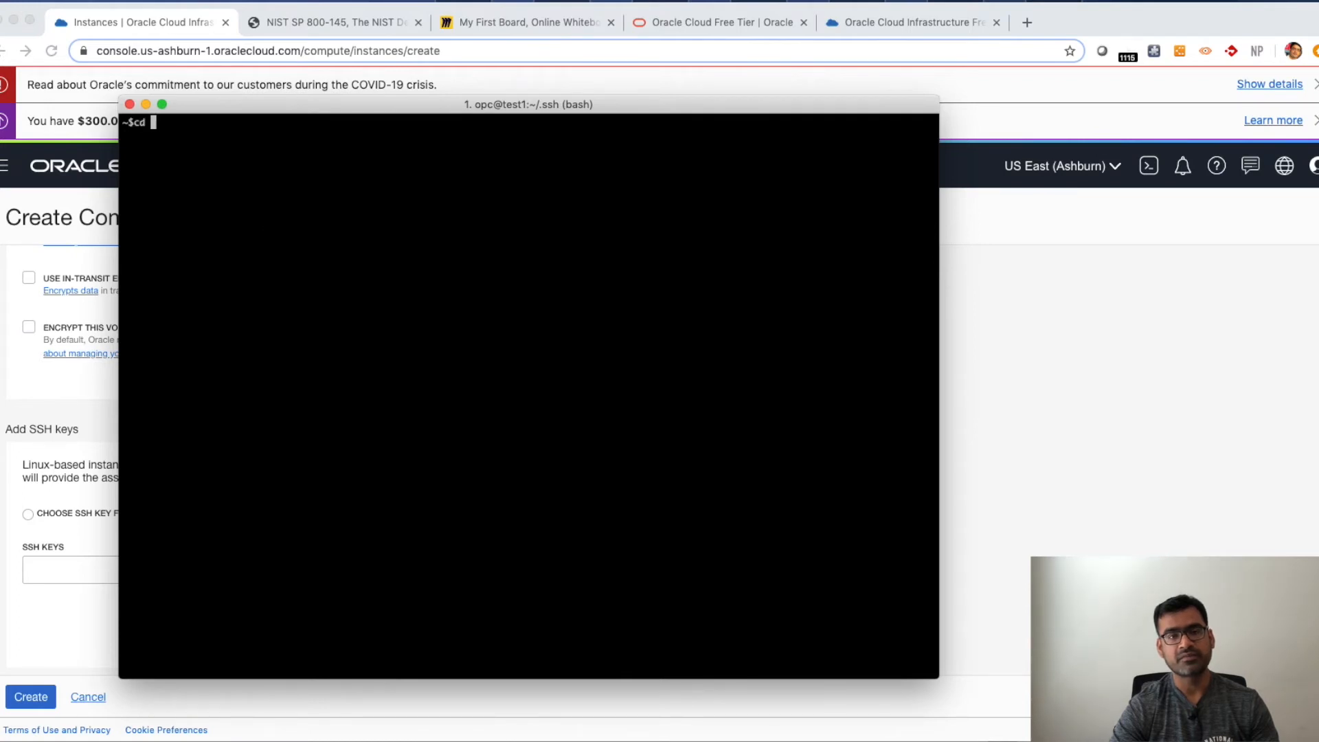
type("~.")
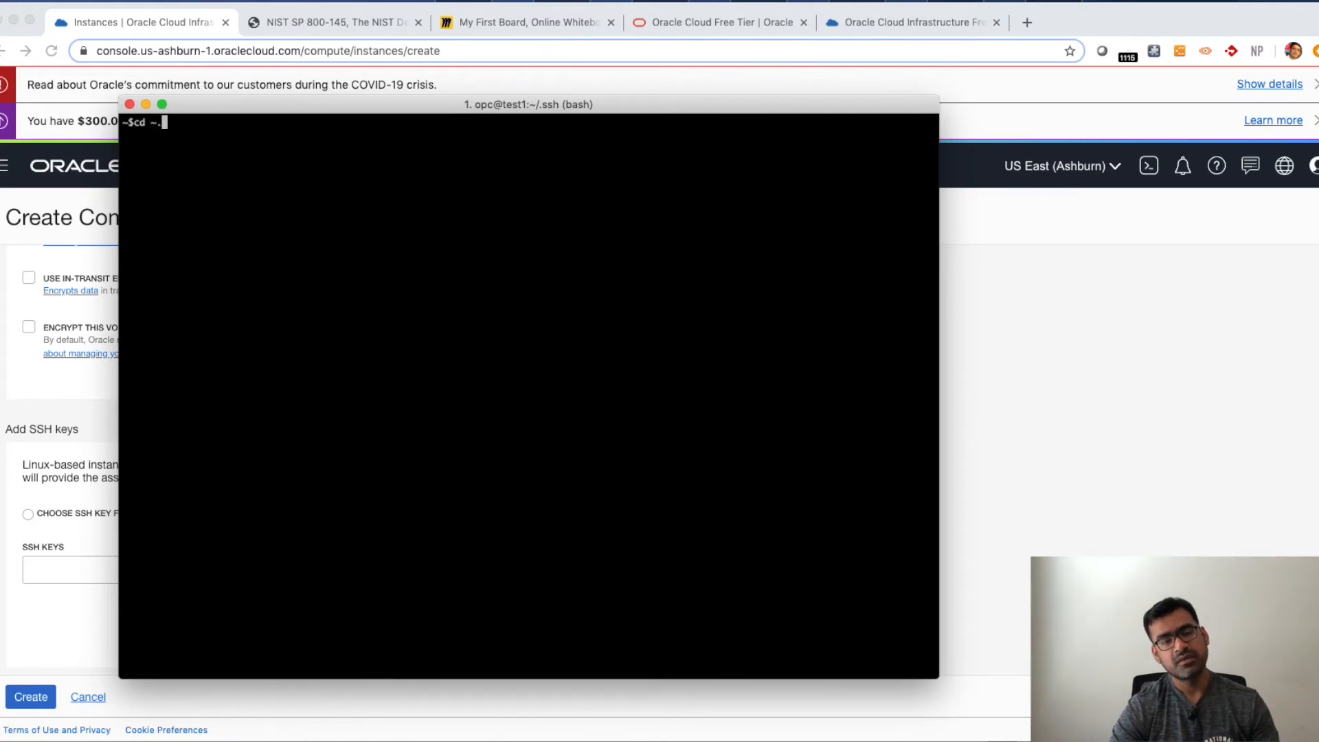
type("ssh")
key("Return")
type("cd ~")
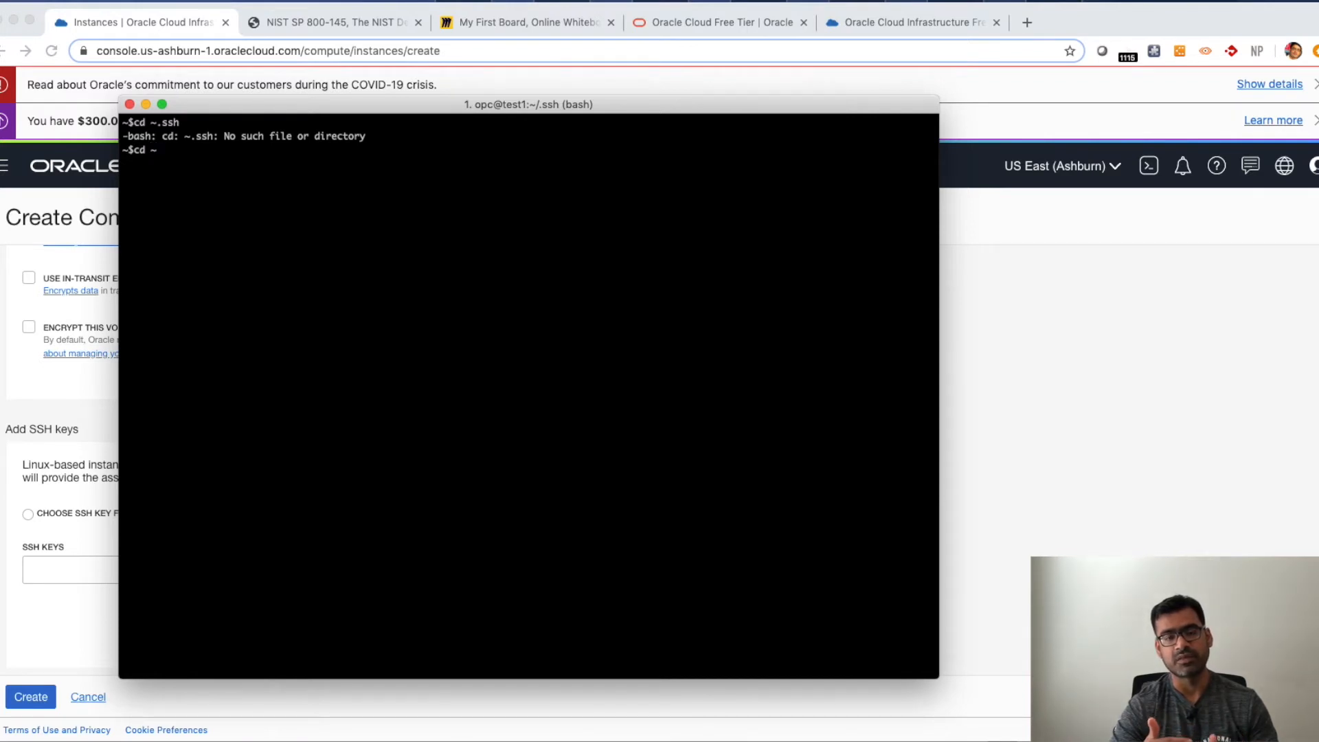
type("/.ssh")
key("Return")
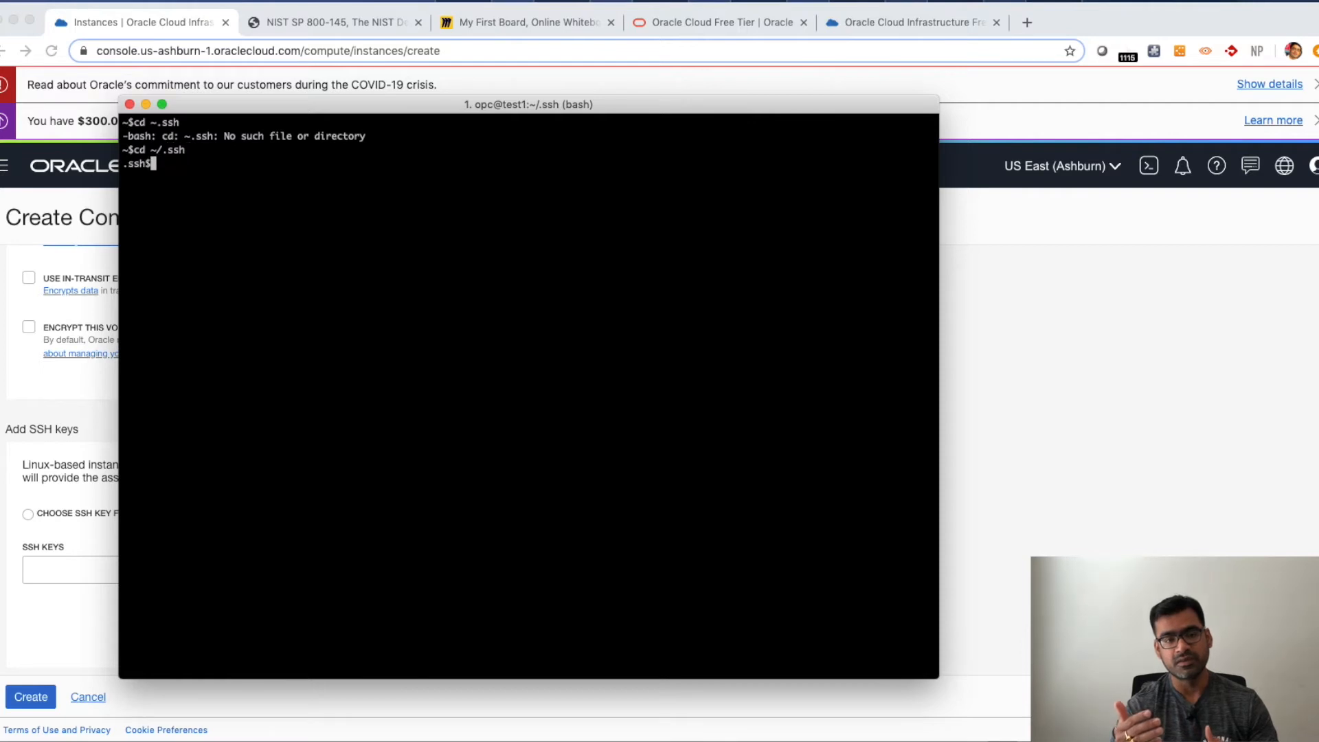
- Print the public key file id_rsa.pub in the terminal
key("Return")
key("Return")
key("Return")
type("cat id")
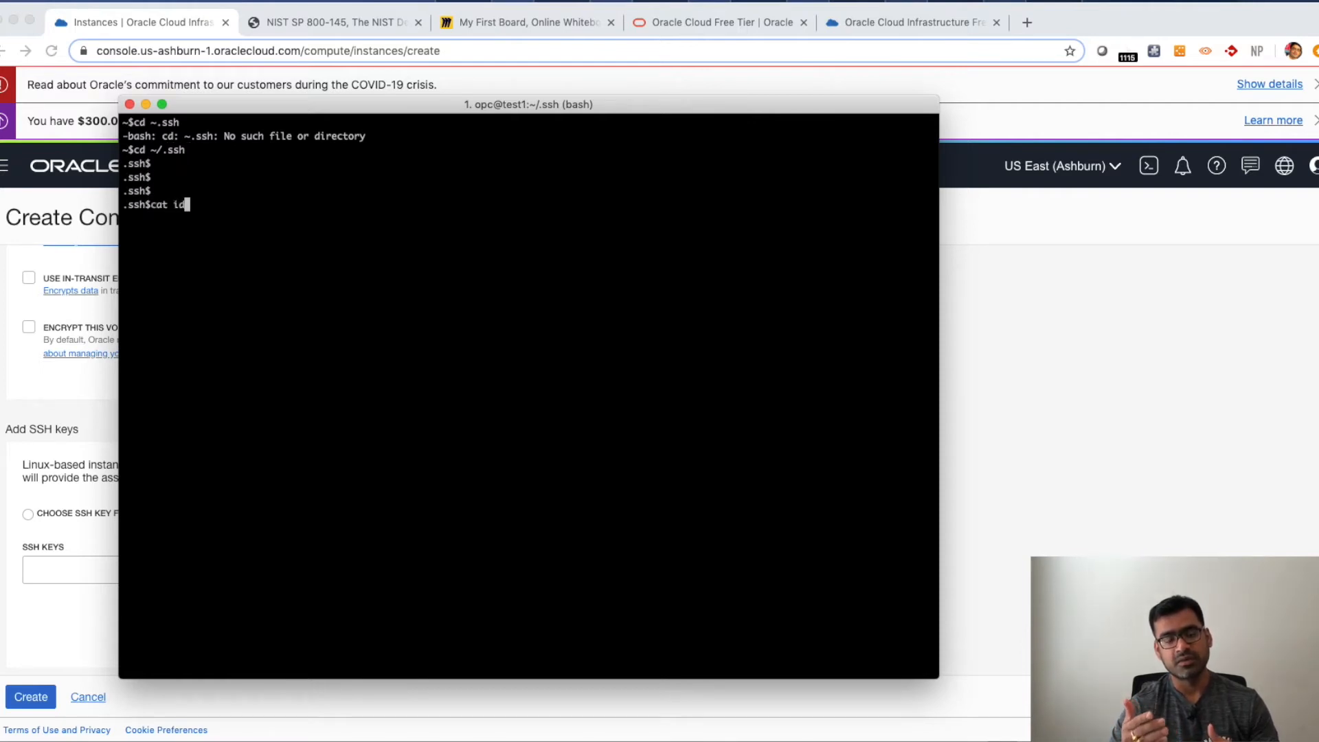
type("_")
key("Tab")
type(".p")
key("Tab")
key("Return")
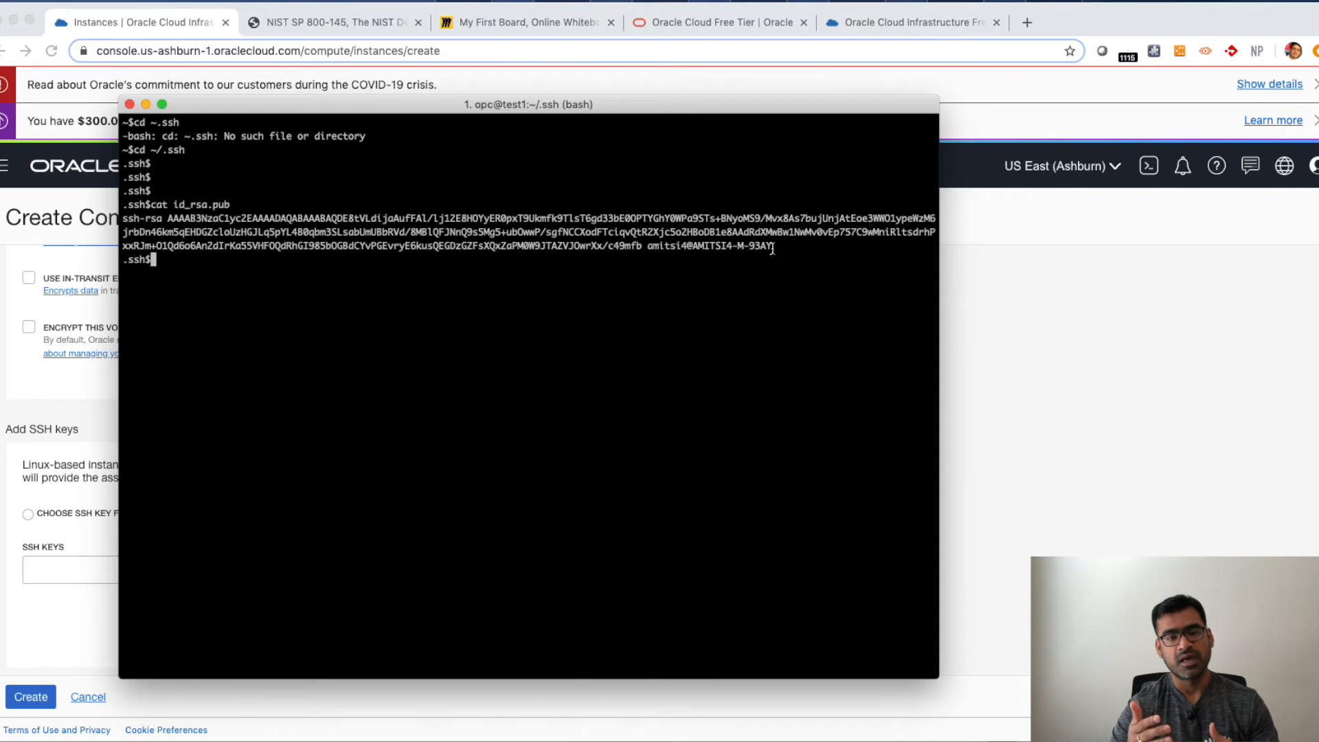
- Select and copy the printed ssh-rsa public key text
left_click_drag(772, 248, 106, 220)
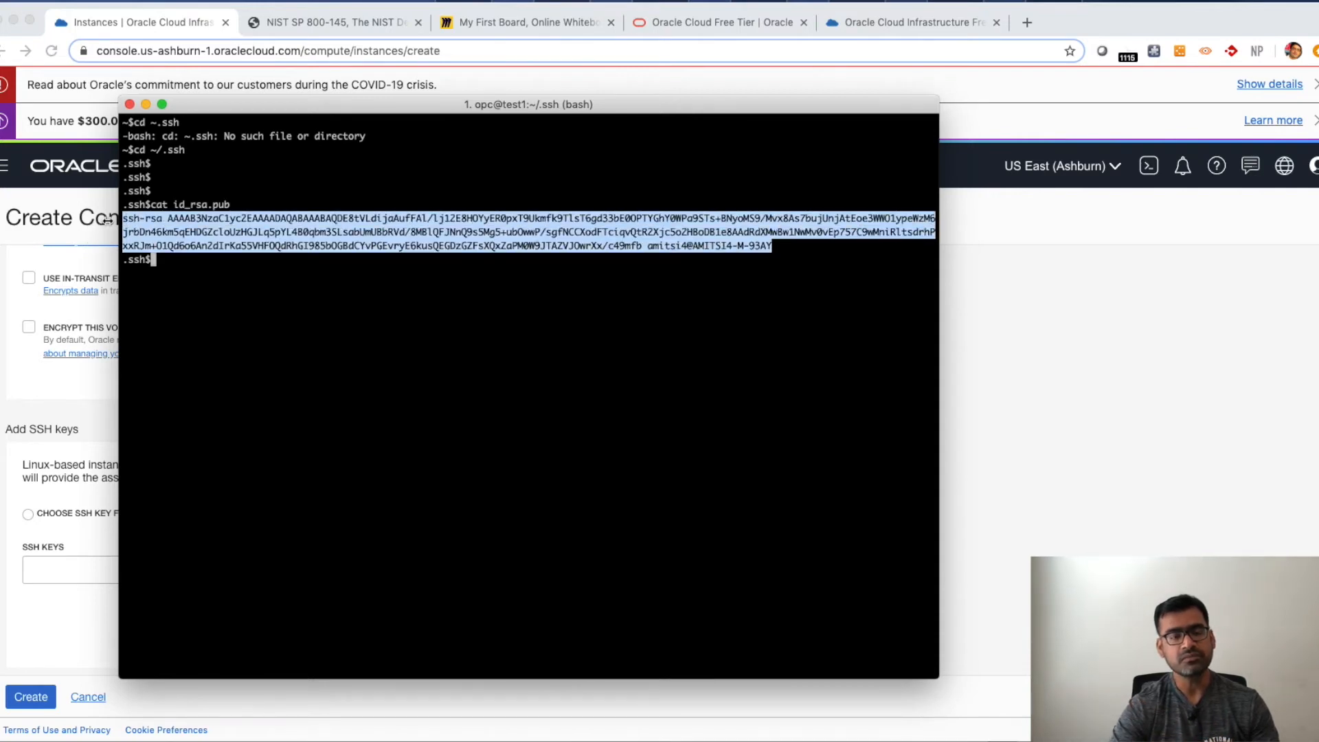
double_click(634, 338)
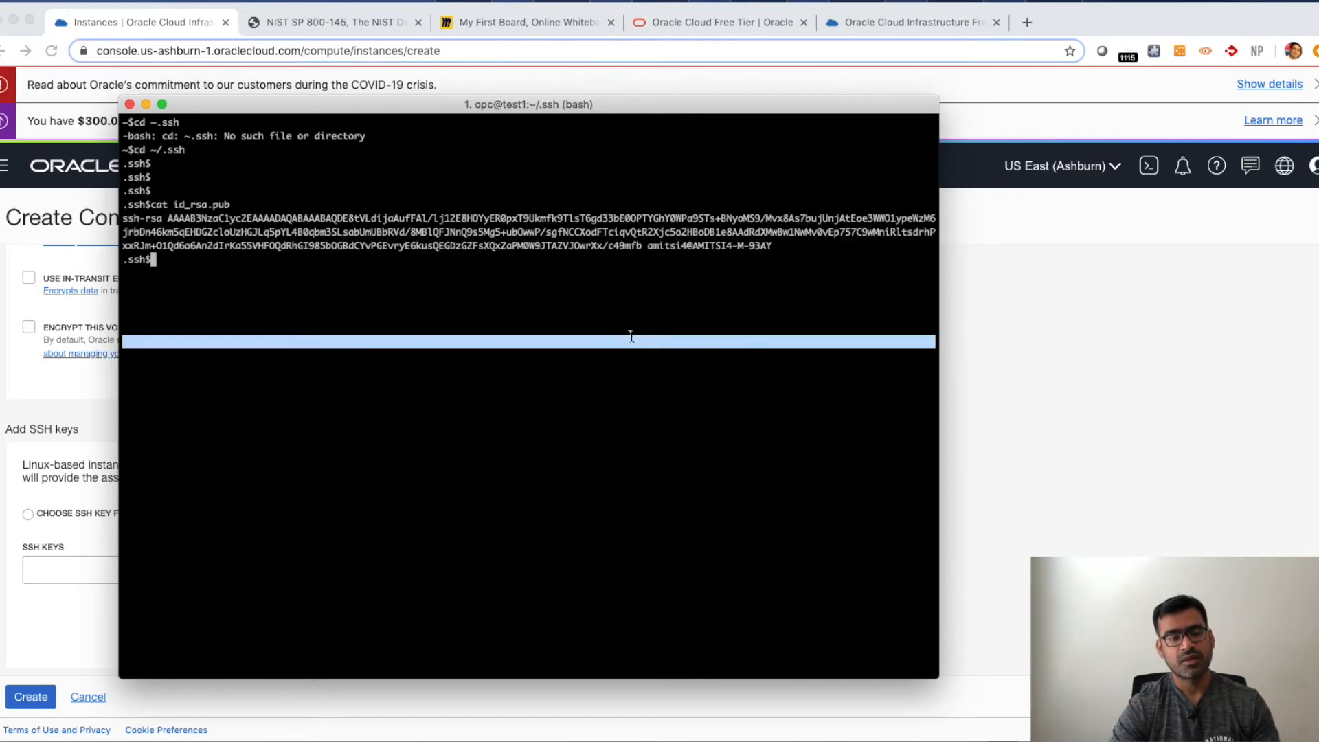
left_click_drag(772, 247, 116, 225)
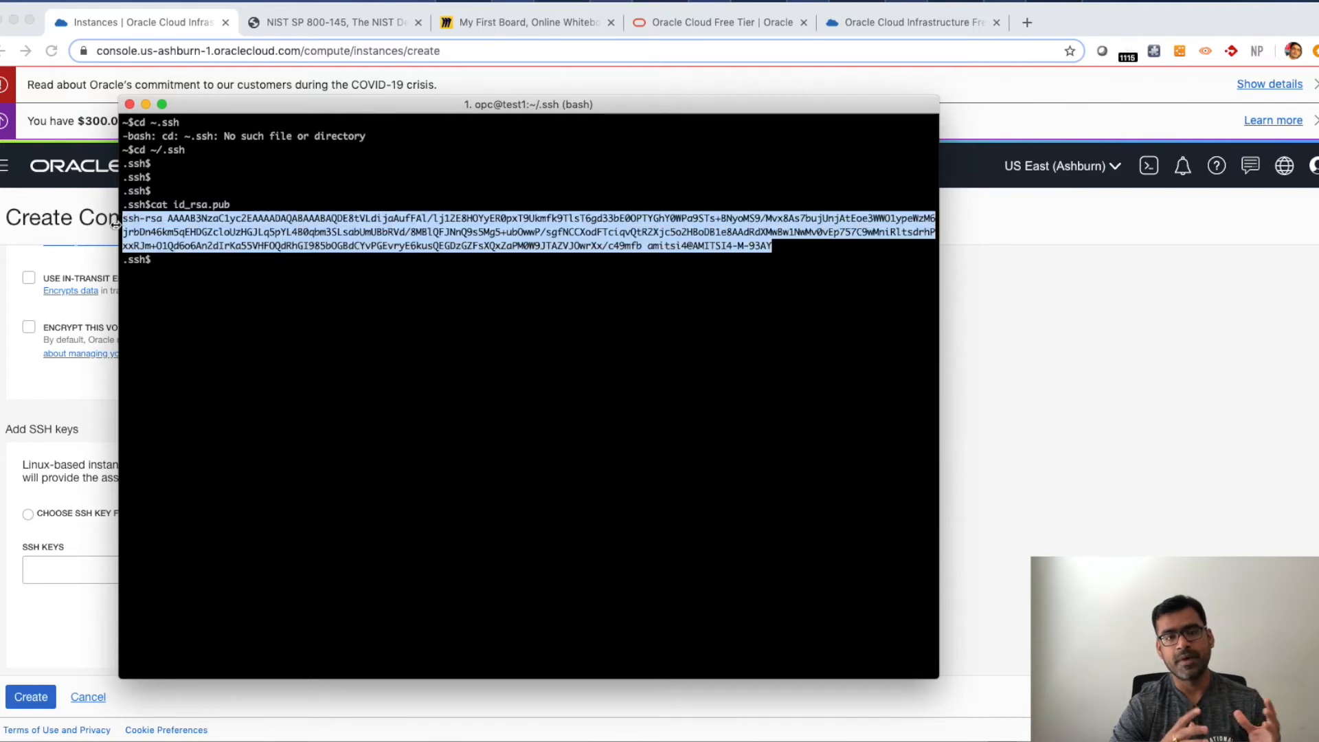
left_click(268, 193)
- Return to the browser and paste the public key into the SSH keys field
left_click(55, 369)
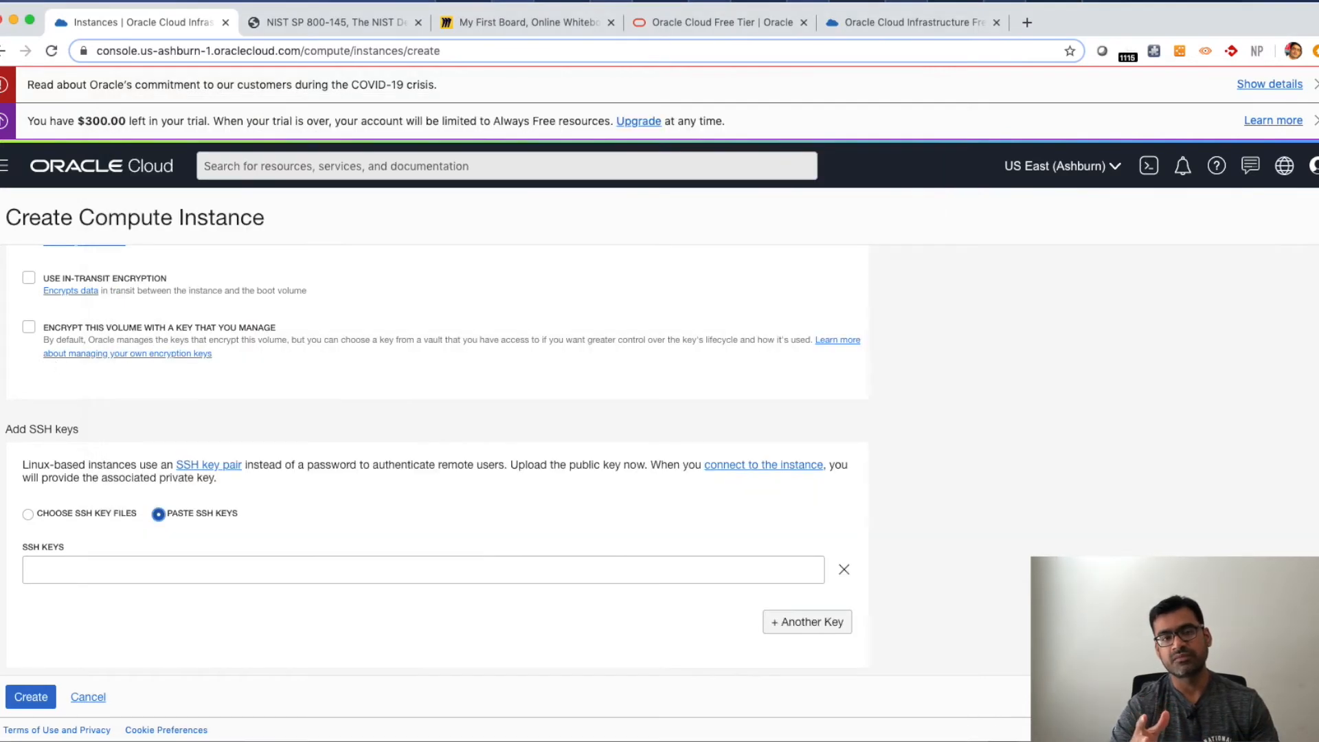
left_click(53, 570)
key("super+v")
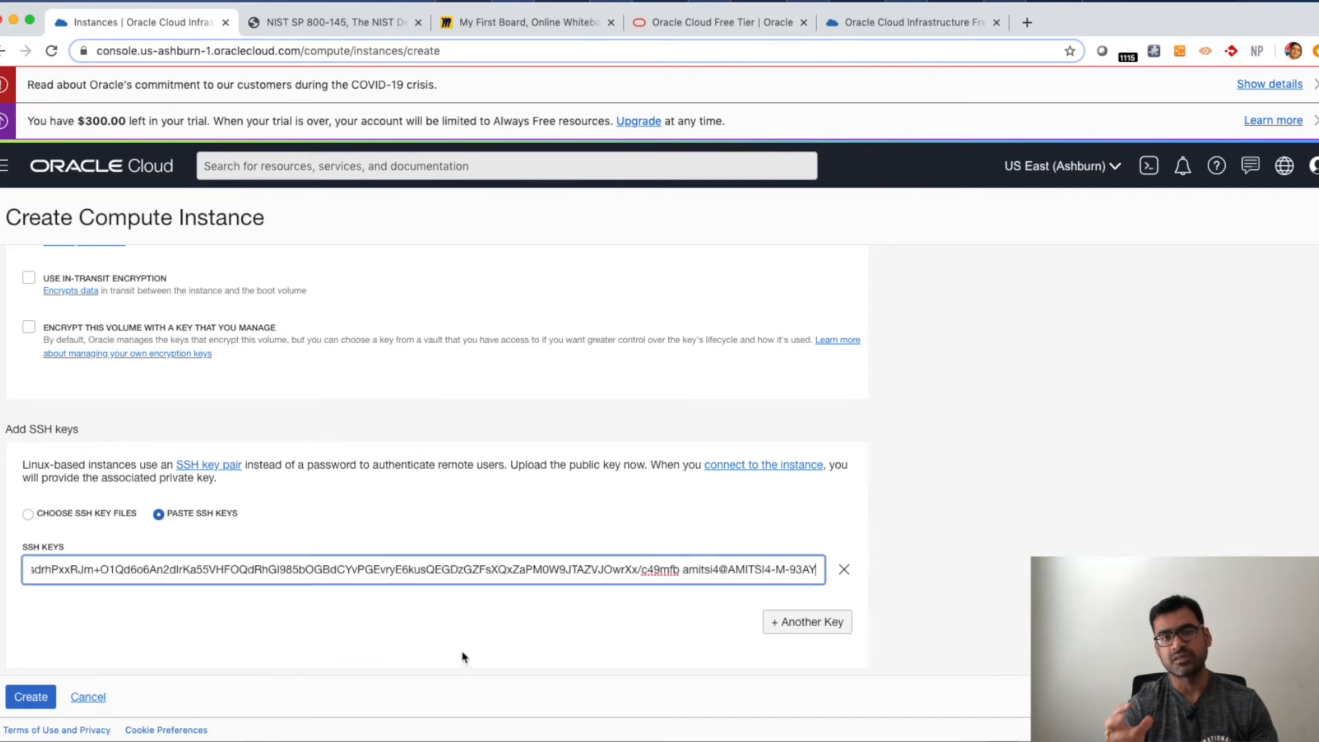
scroll(807, 623, "up", 5)
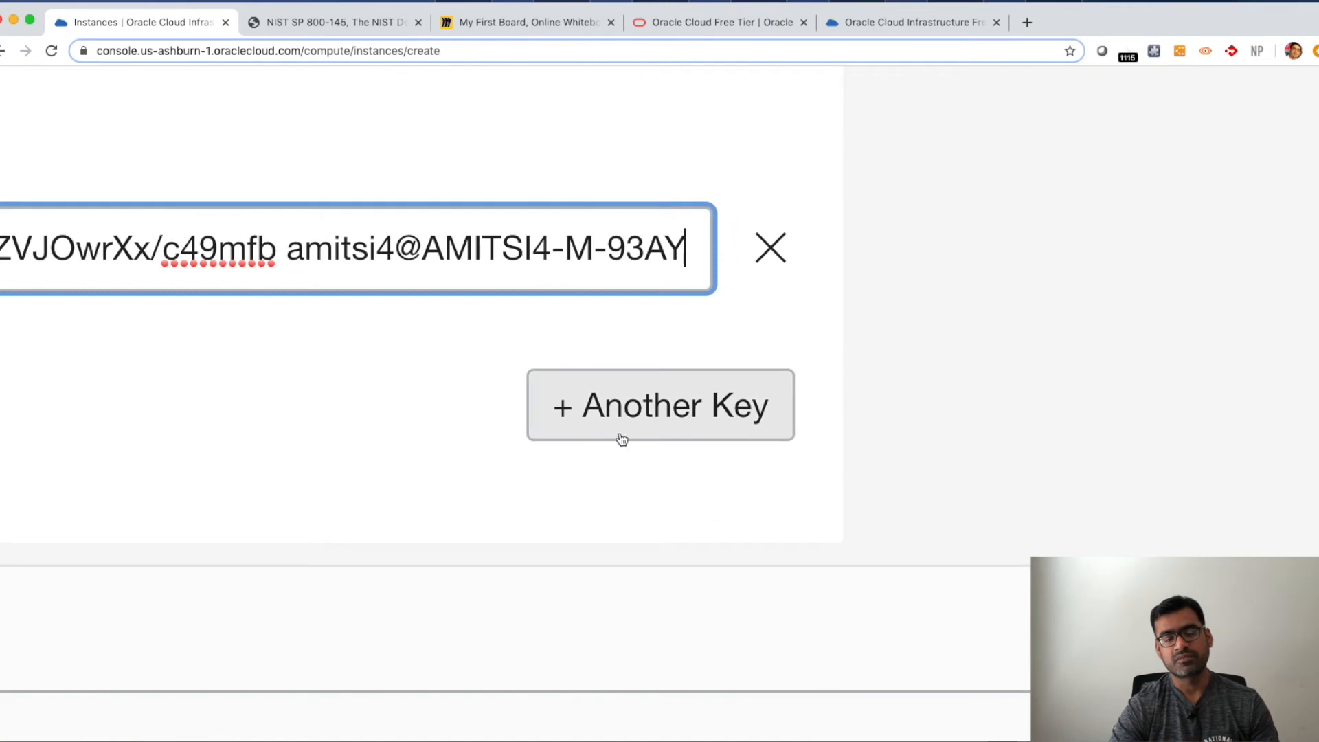
left_click(416, 520)
scroll(416, 520, "down", 5)
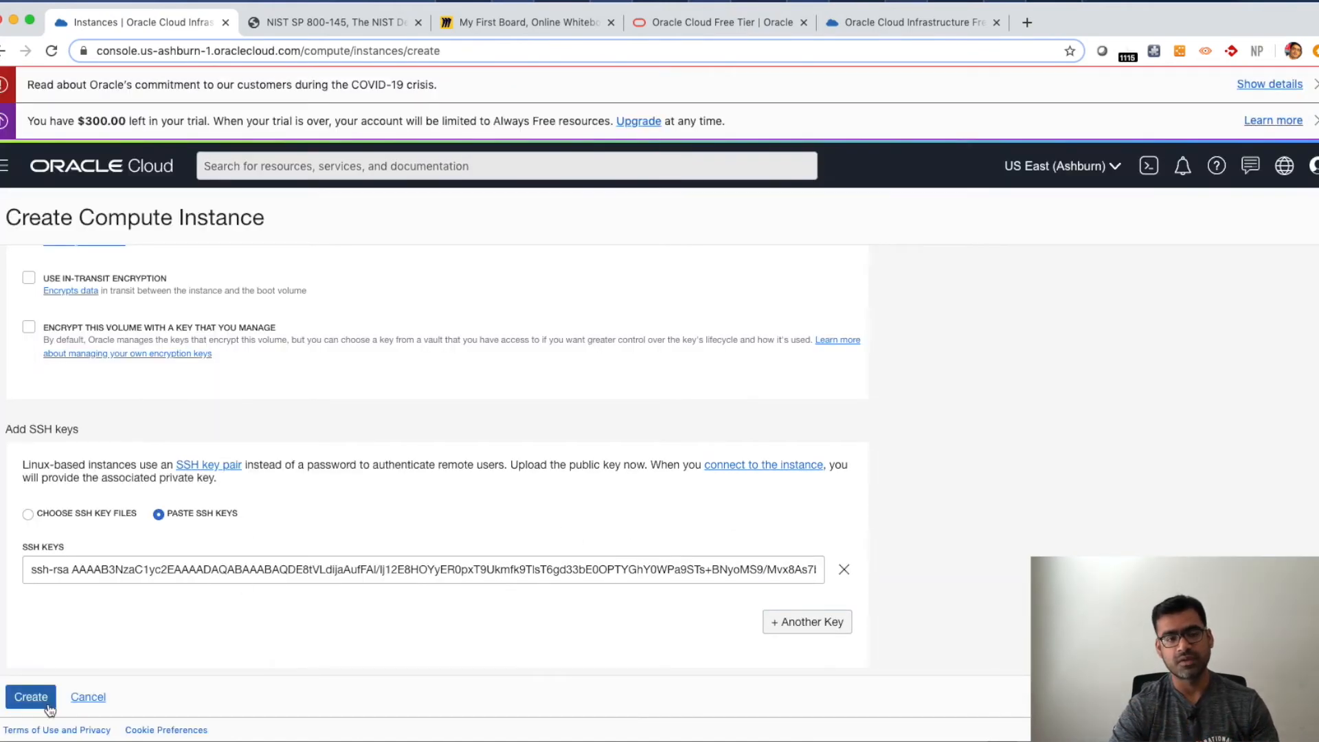
- Try to create the compute instance
left_click(30, 702)
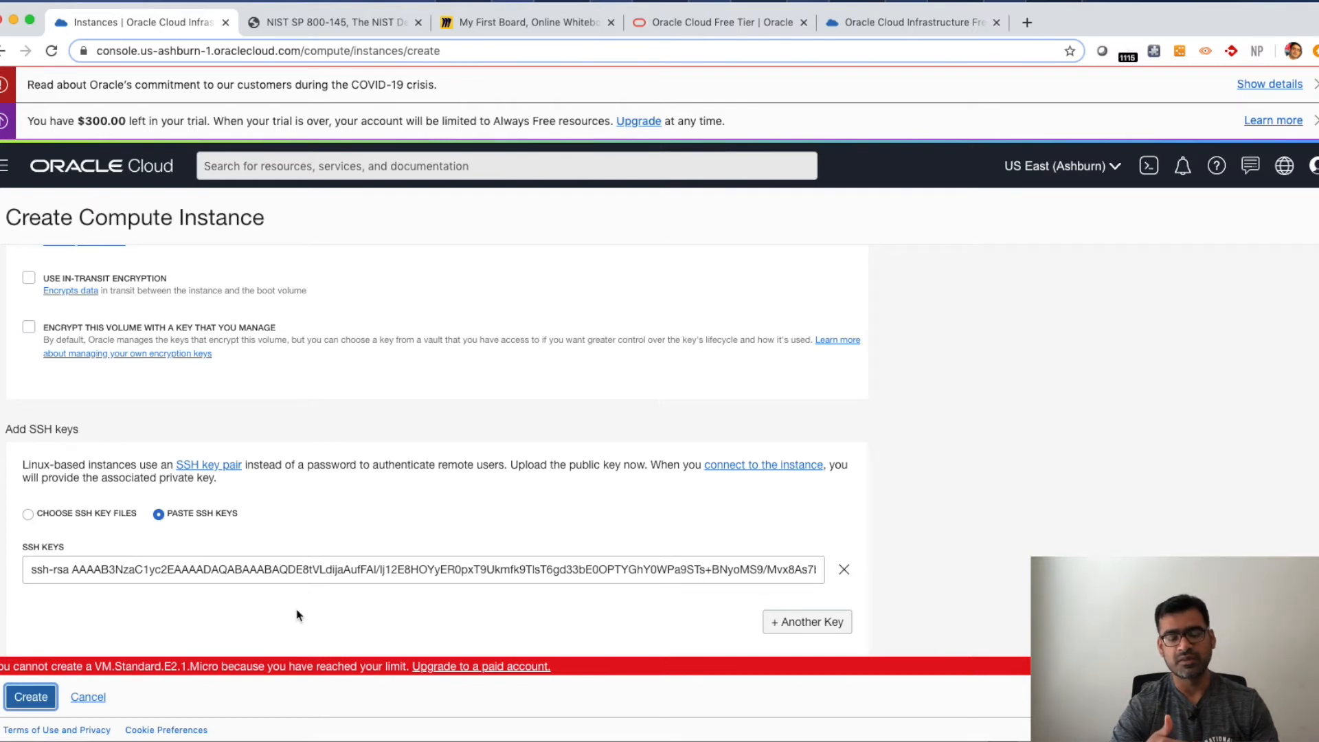
scroll(297, 615, "down", 2)
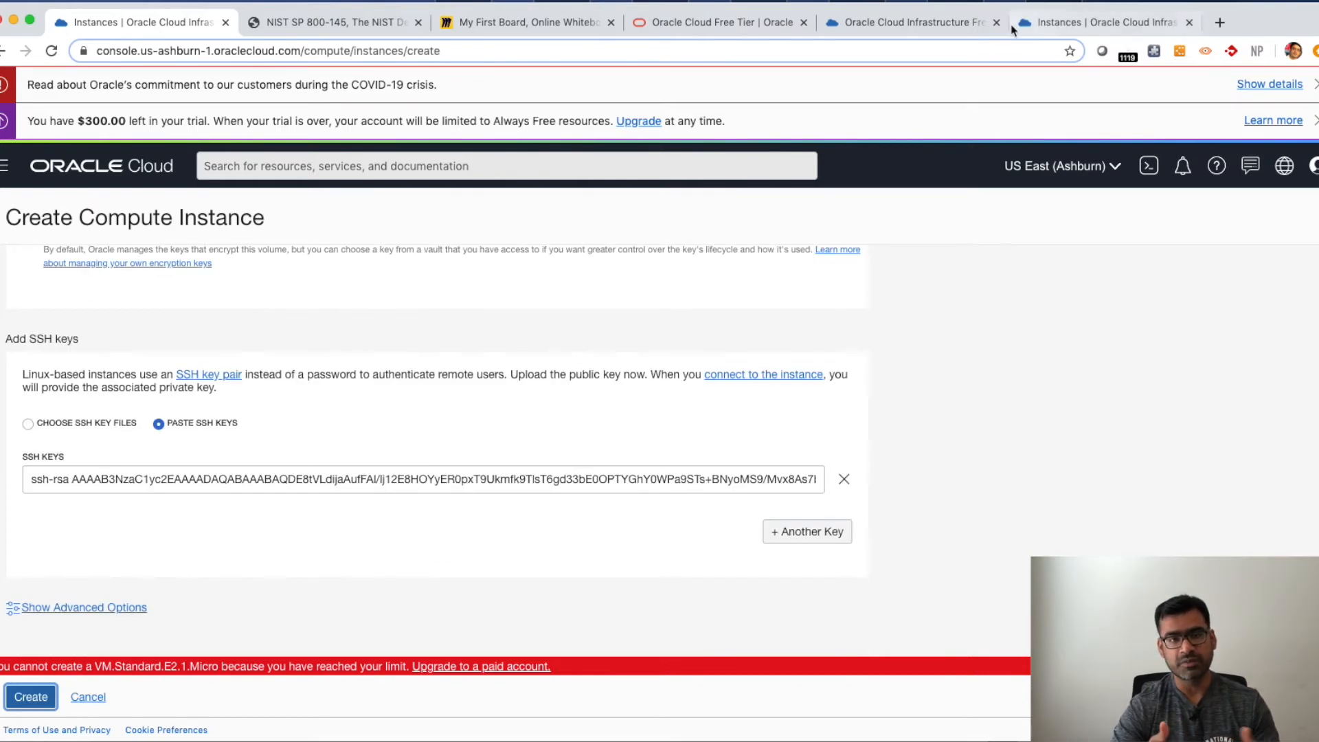
- Review the existing instances and their status in the other Instances tab, then return to the creation form
left_click(1084, 29)
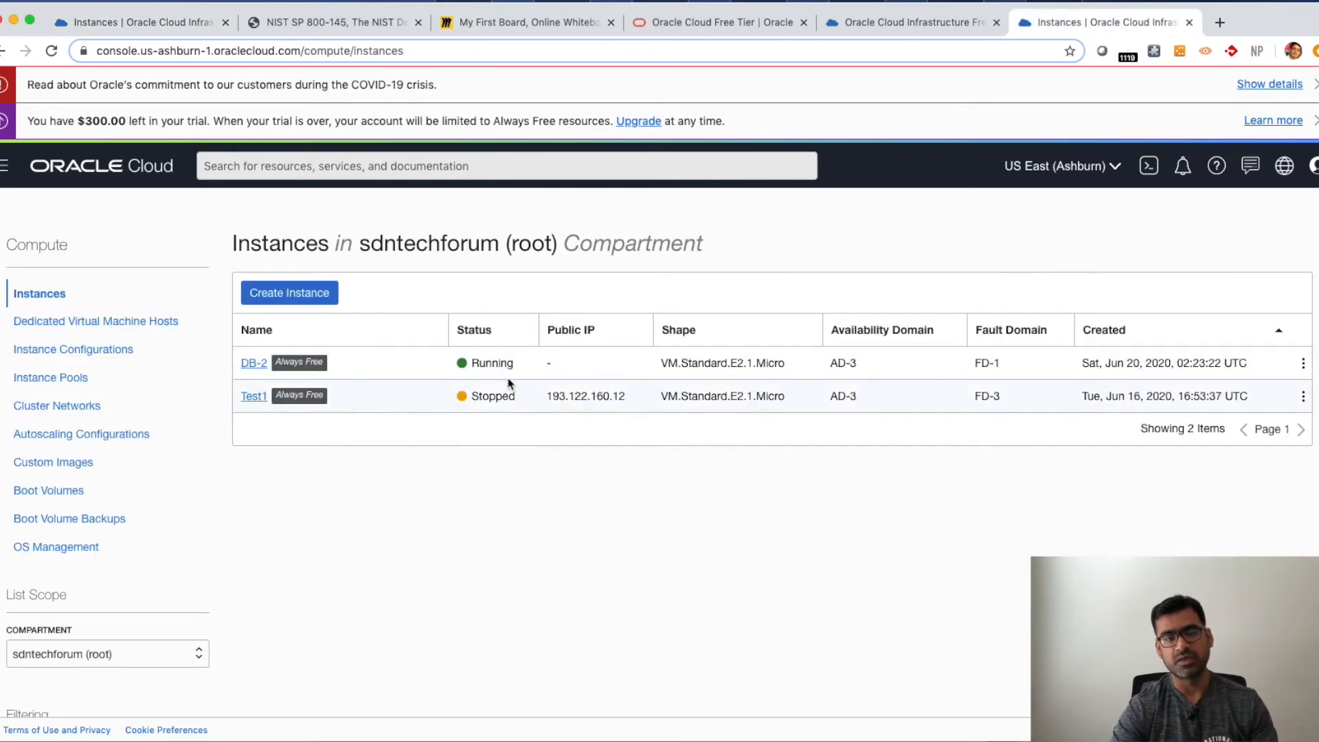
left_click_drag(524, 405, 465, 403)
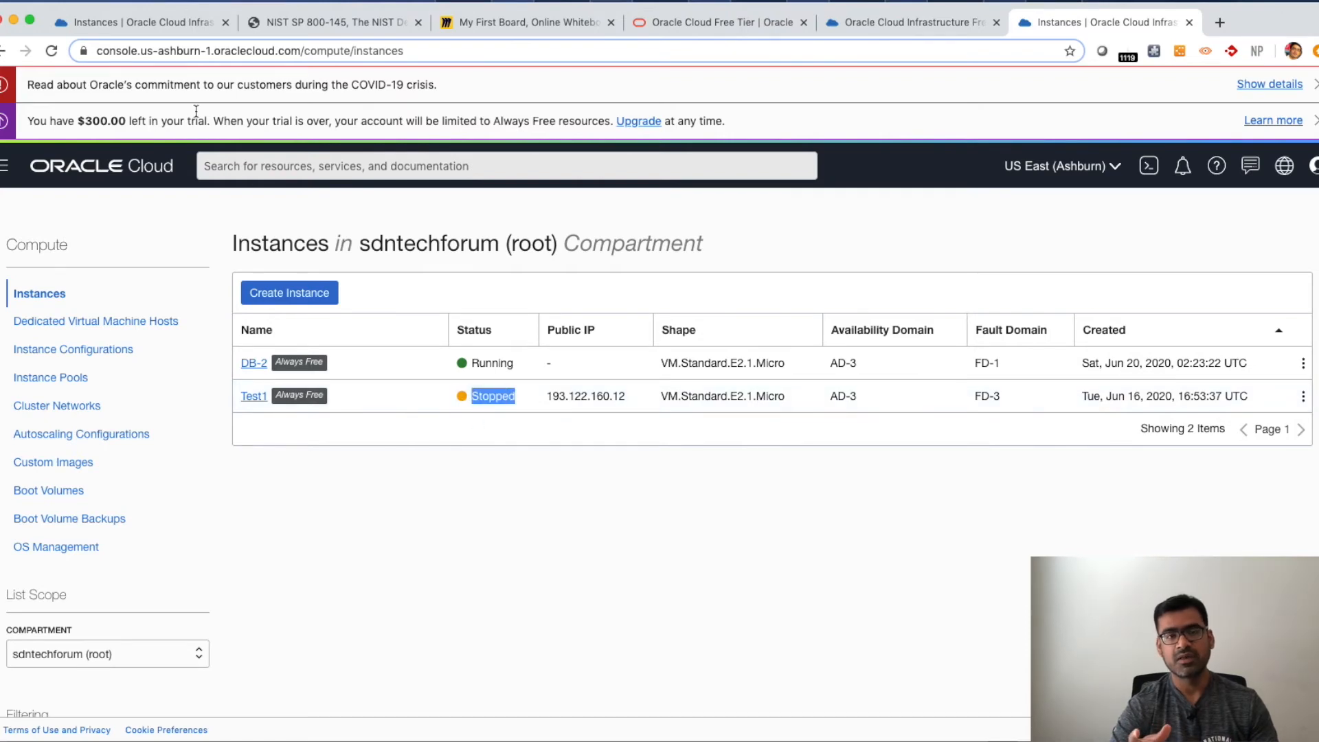
left_click(141, 22)
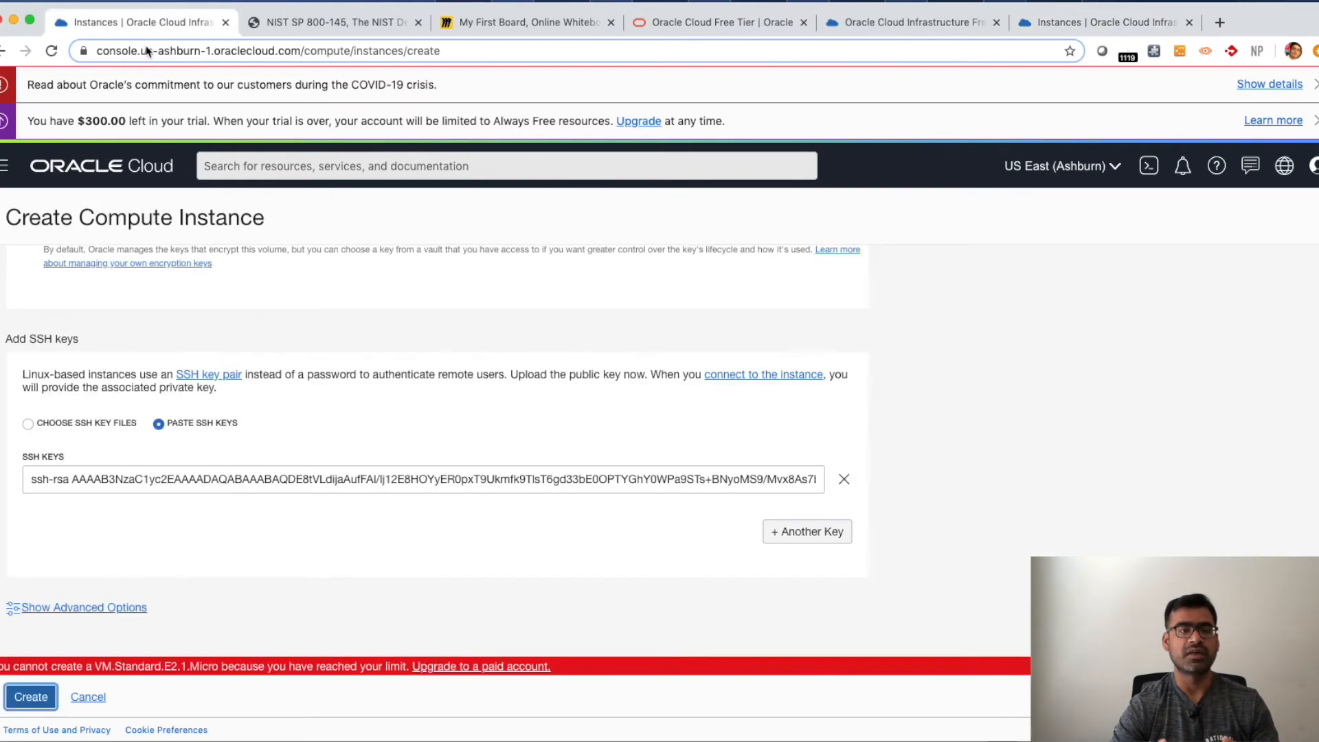
- Try again to create the compute instance
scroll(213, 583, "up", 10)
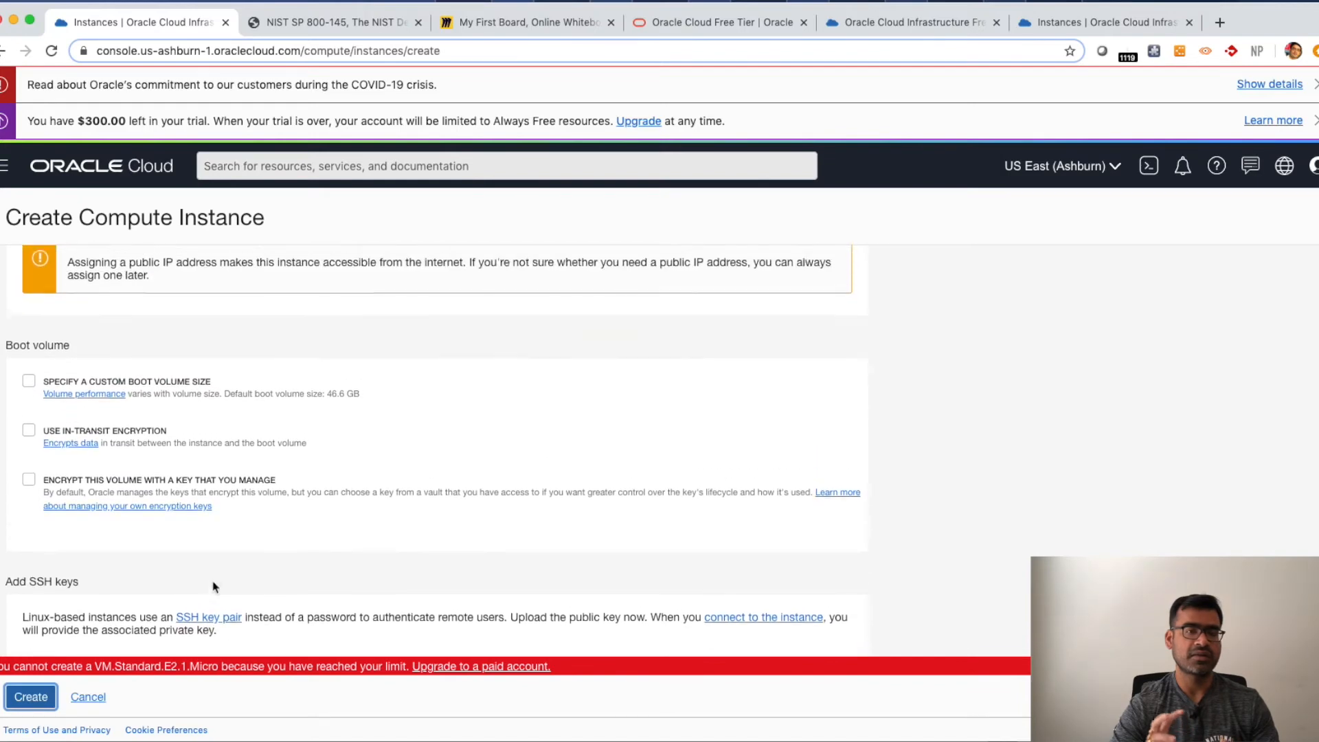
scroll(213, 585, "up", 6)
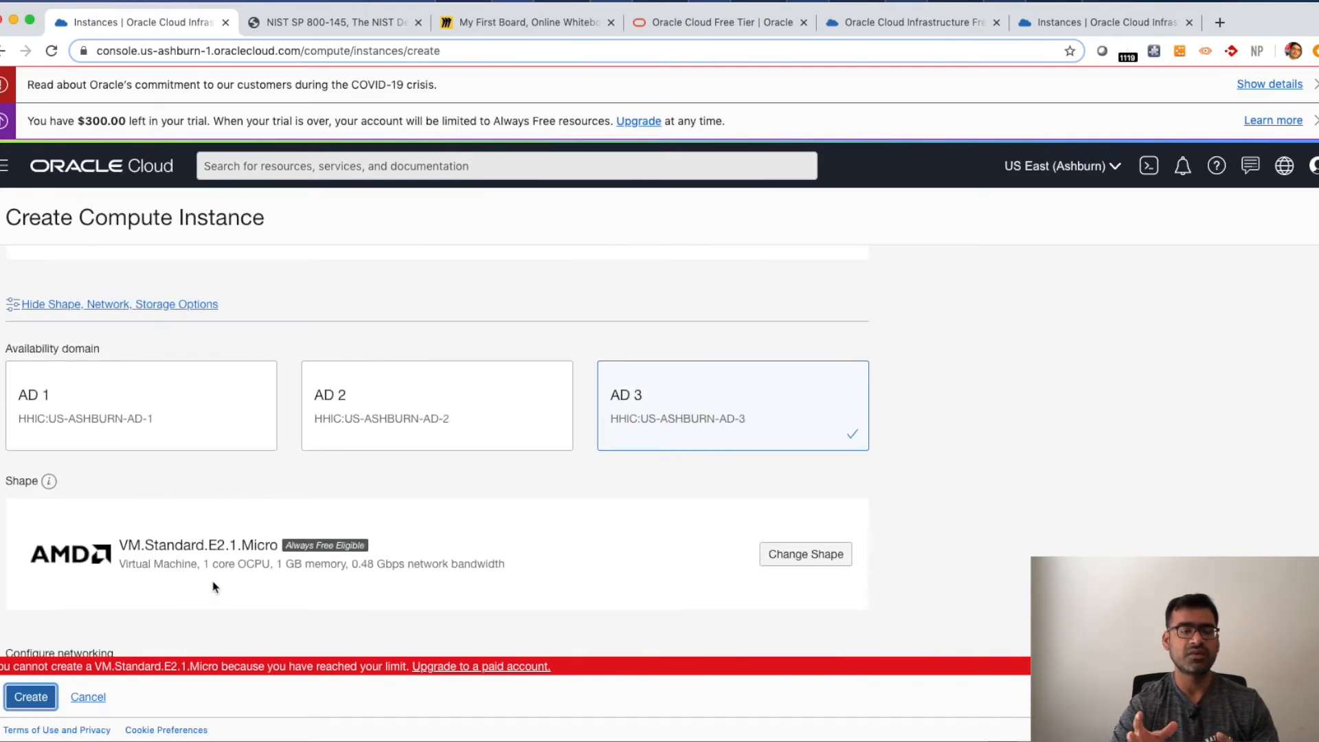
scroll(213, 586, "up", 4)
scroll(213, 580, "down", 7)
scroll(213, 577, "down", 10)
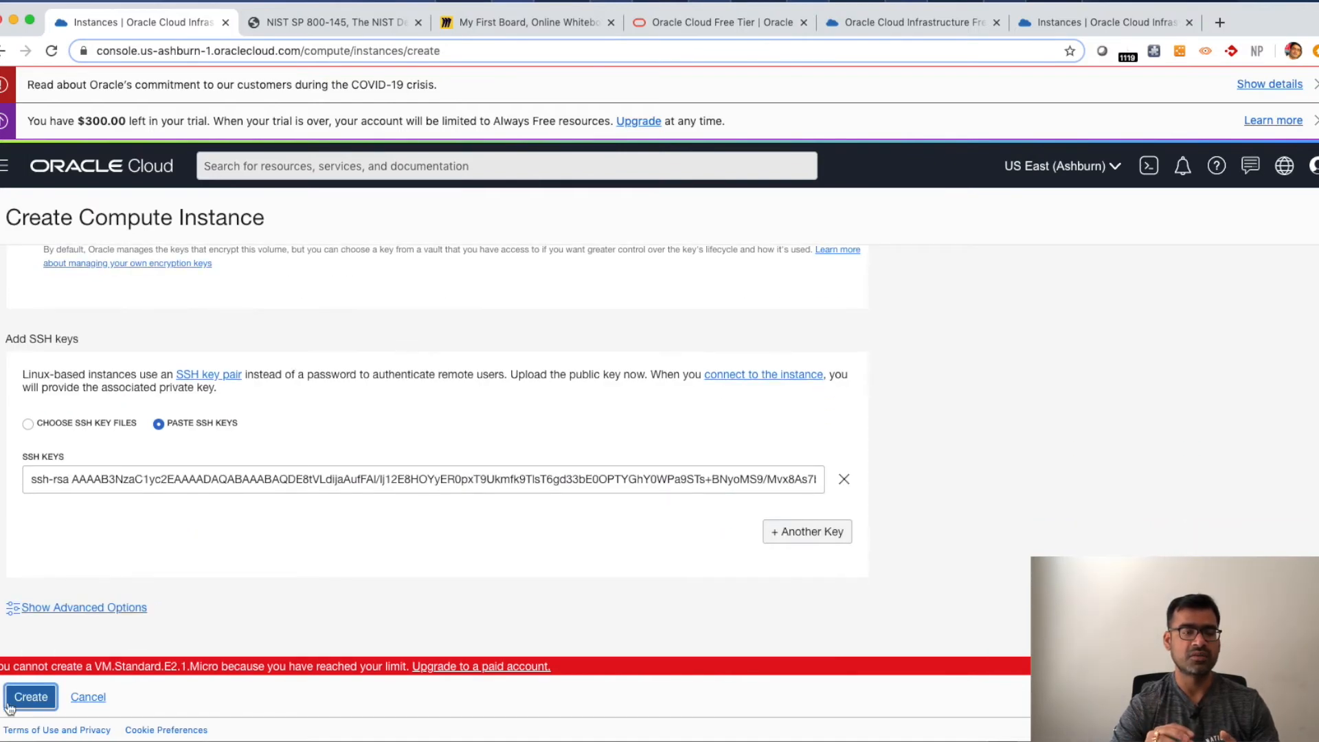
left_click(37, 701)
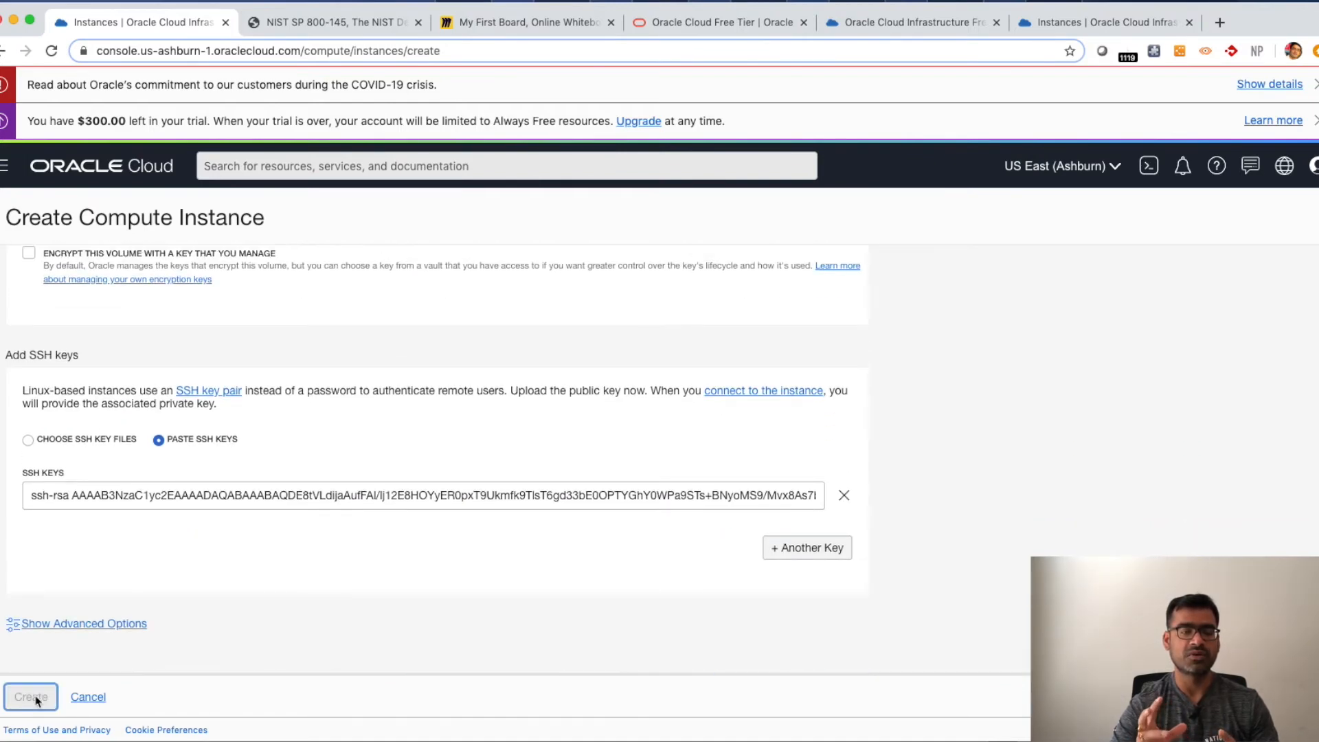
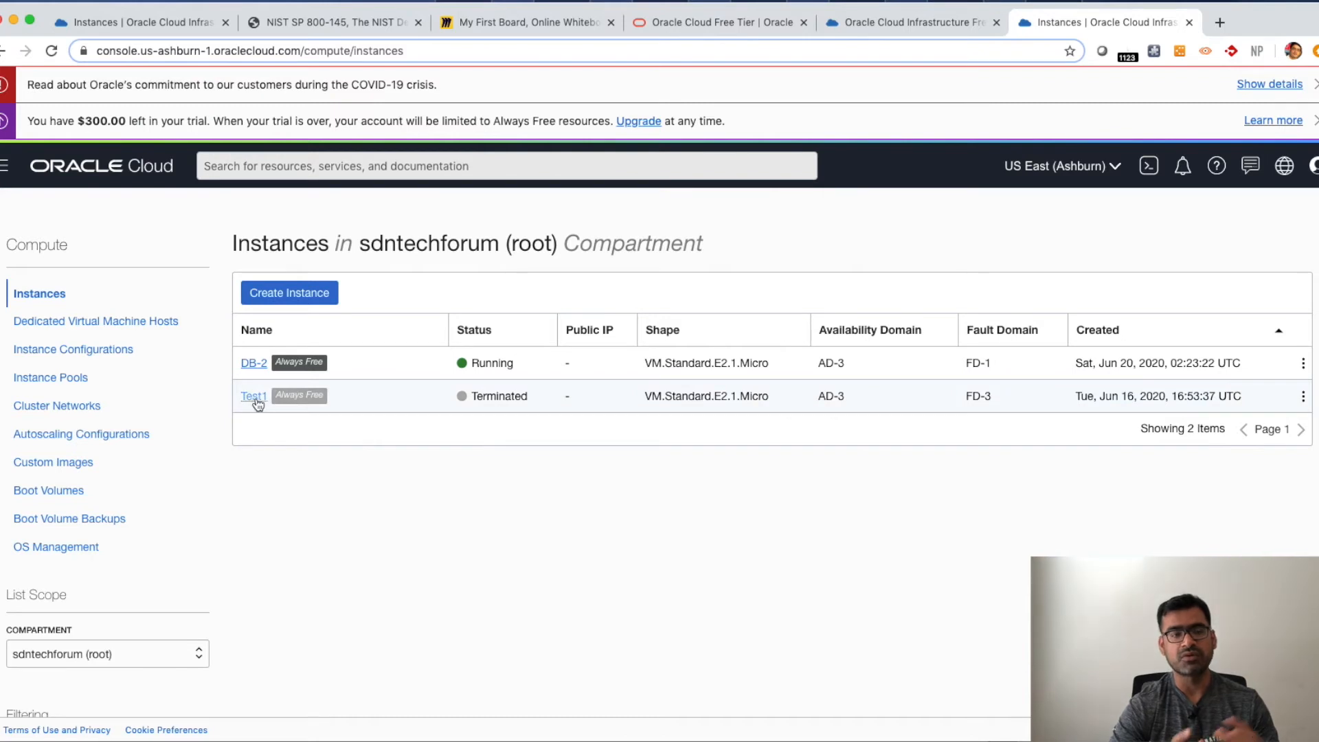
- Switch back to the creation form and create the web_VM compute instance
left_click(31, 122)
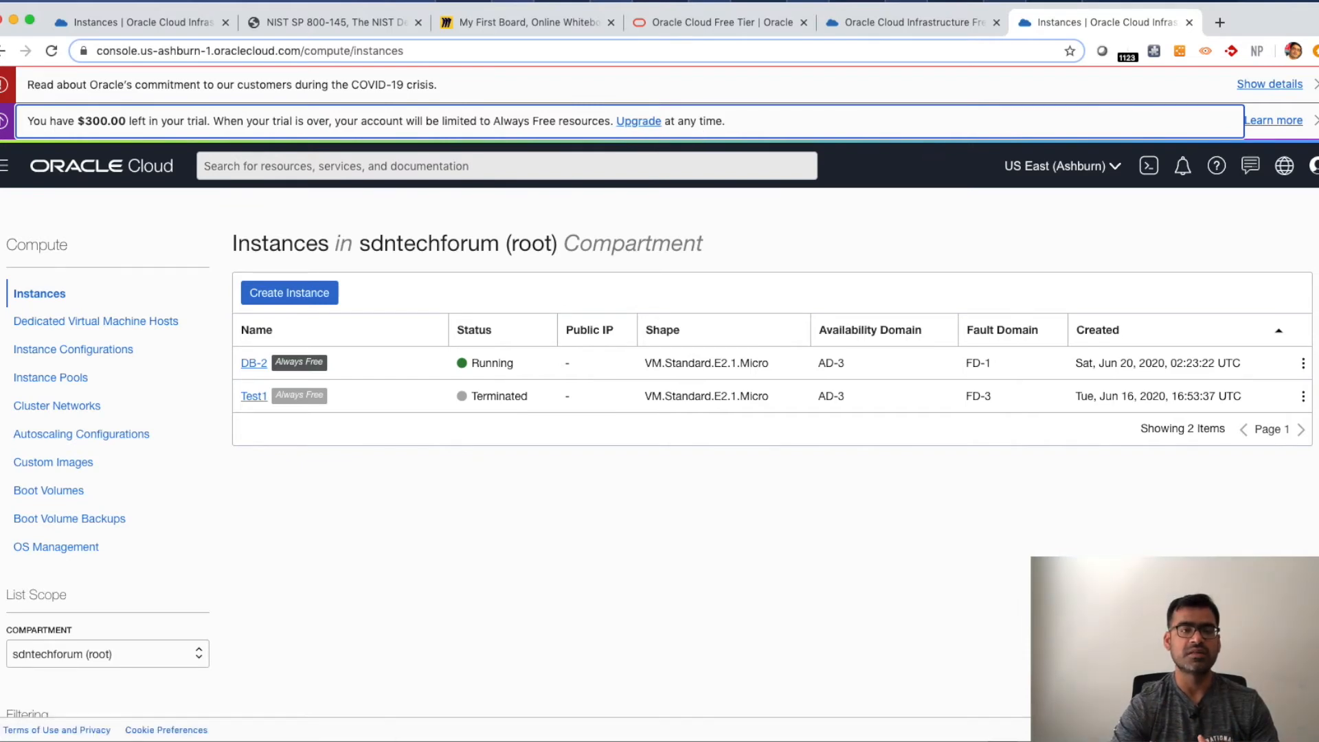
left_click(1315, 121)
left_click(1314, 84)
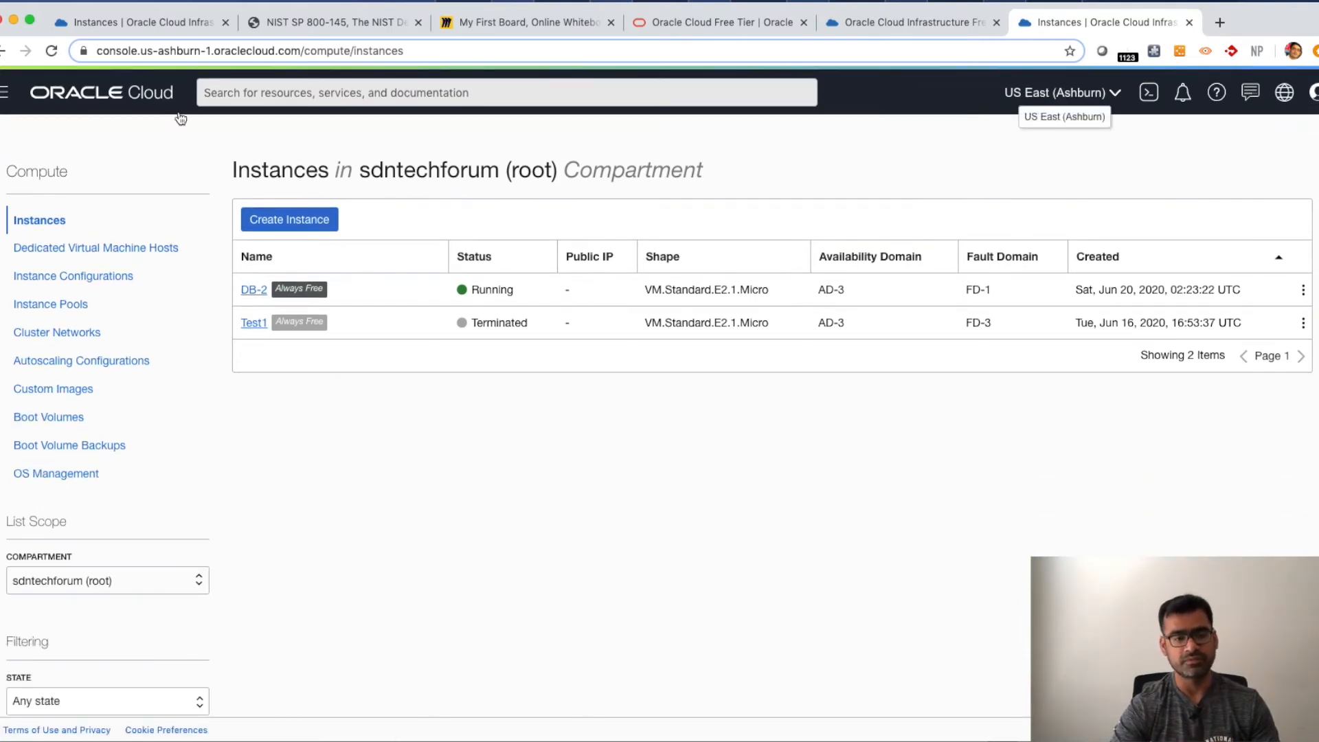
left_click(151, 30)
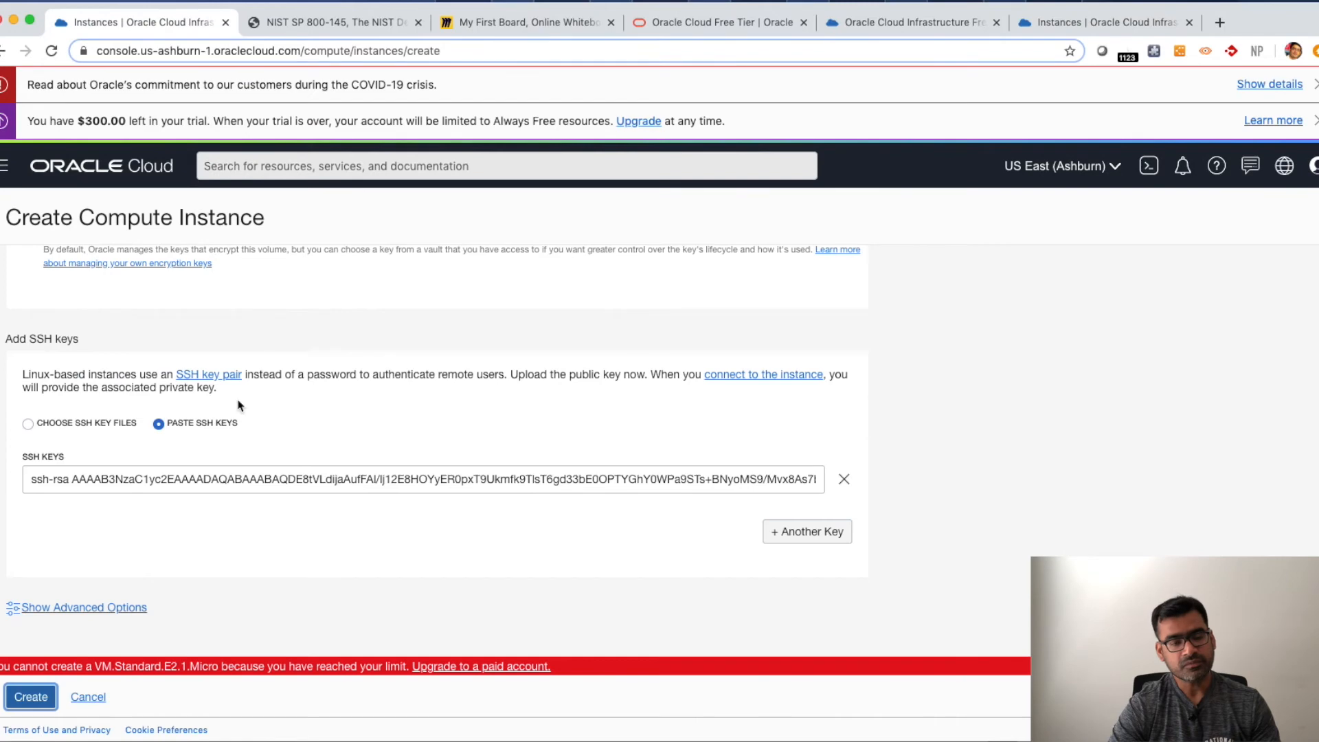
left_click(32, 697)
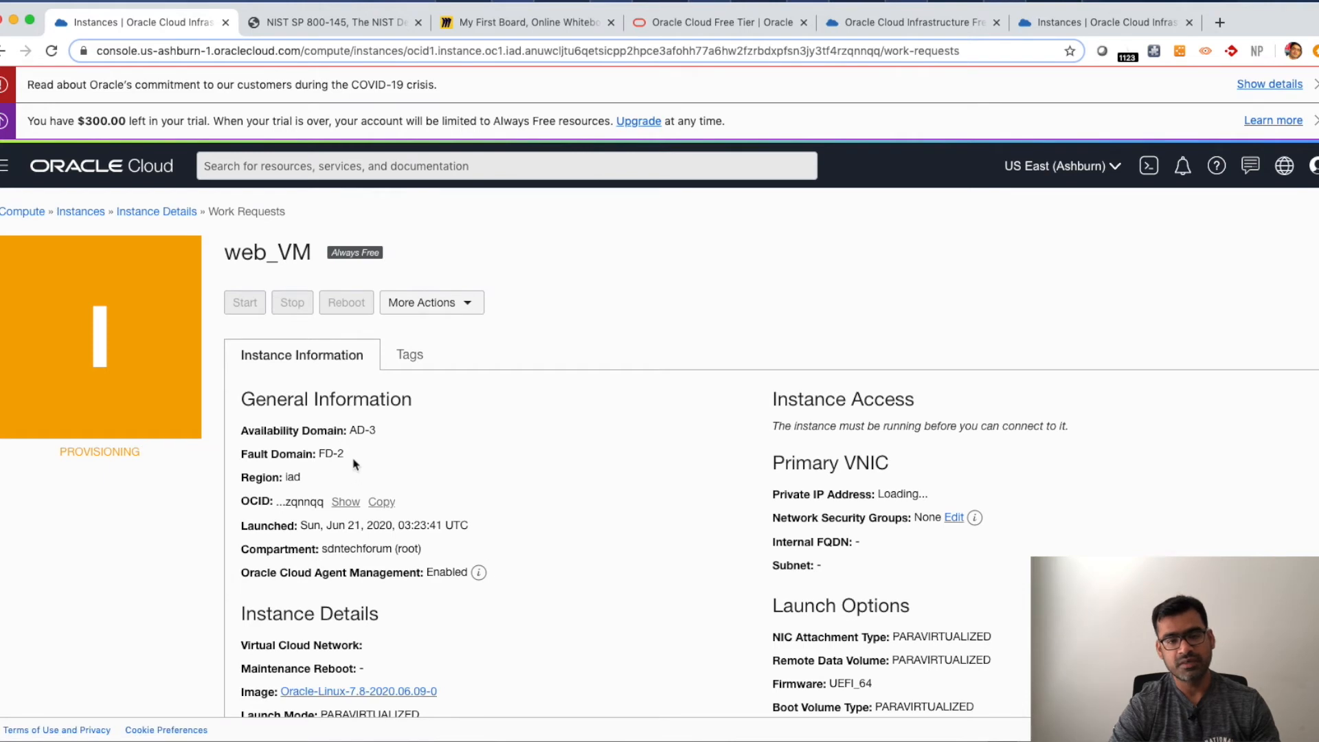
- Examine the new instance's general information such as fault domain and region
left_click_drag(341, 454, 273, 452)
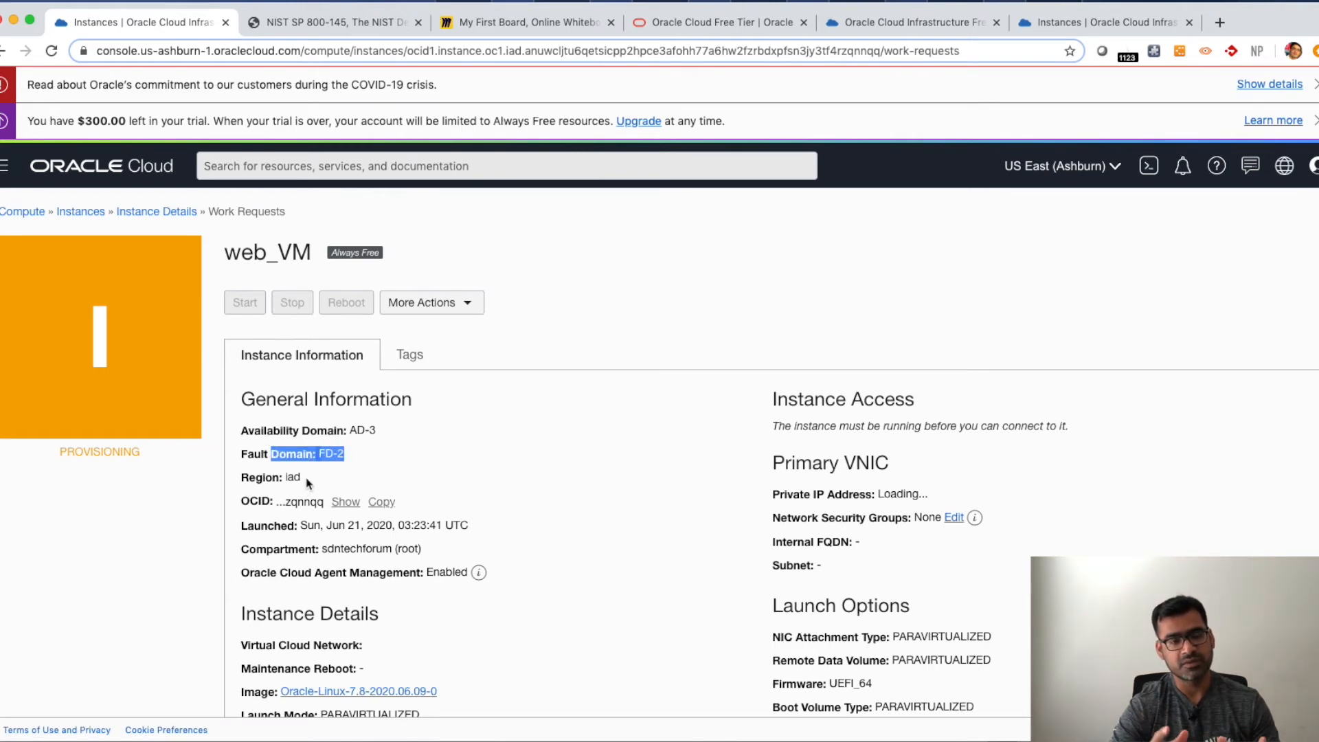
left_click_drag(306, 479, 275, 476)
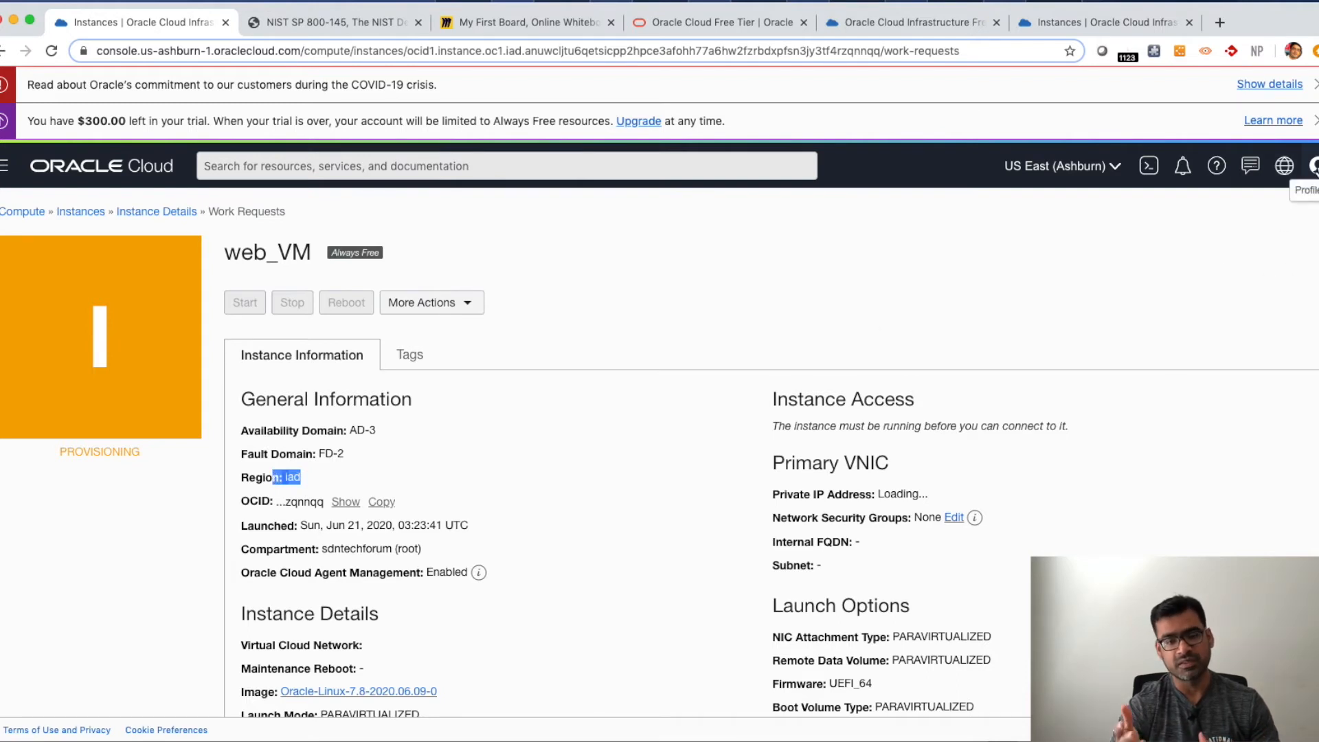
left_click(1313, 168)
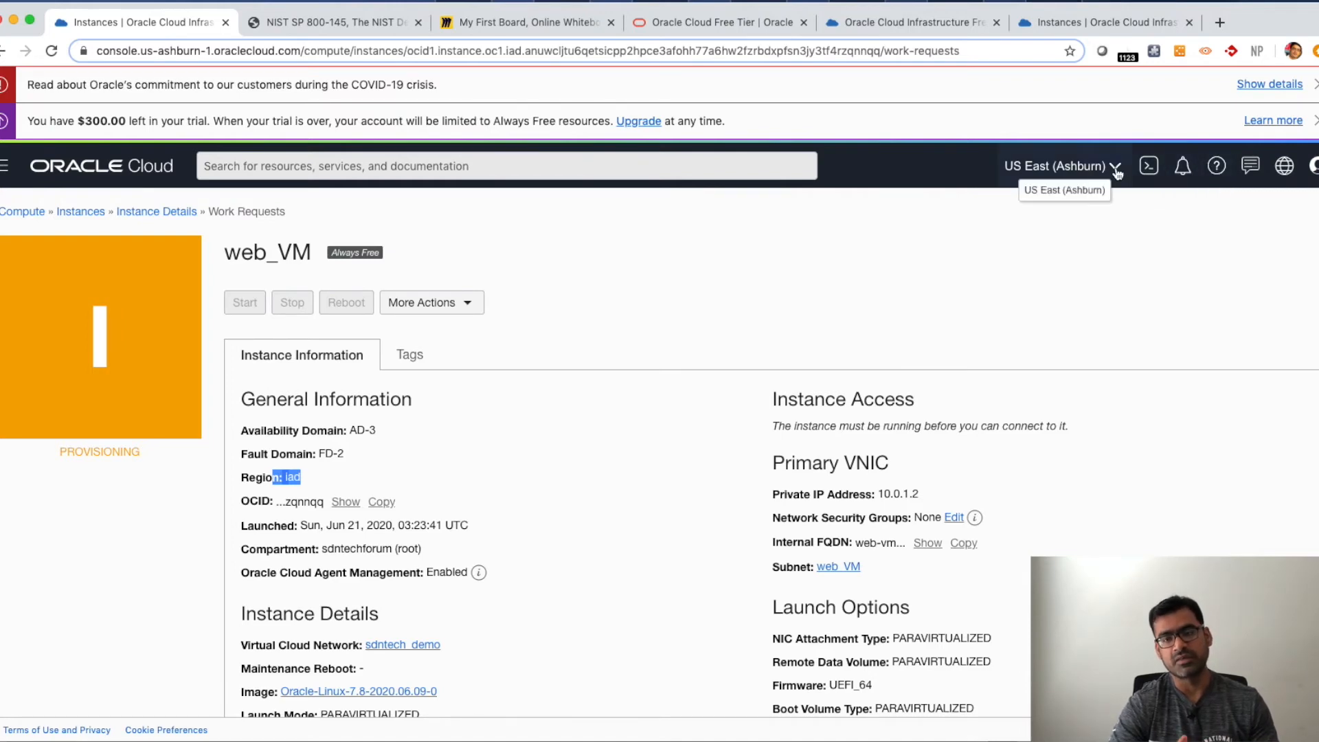
- Open region management and review the tenancy's infrastructure region subscriptions
left_click(1058, 167)
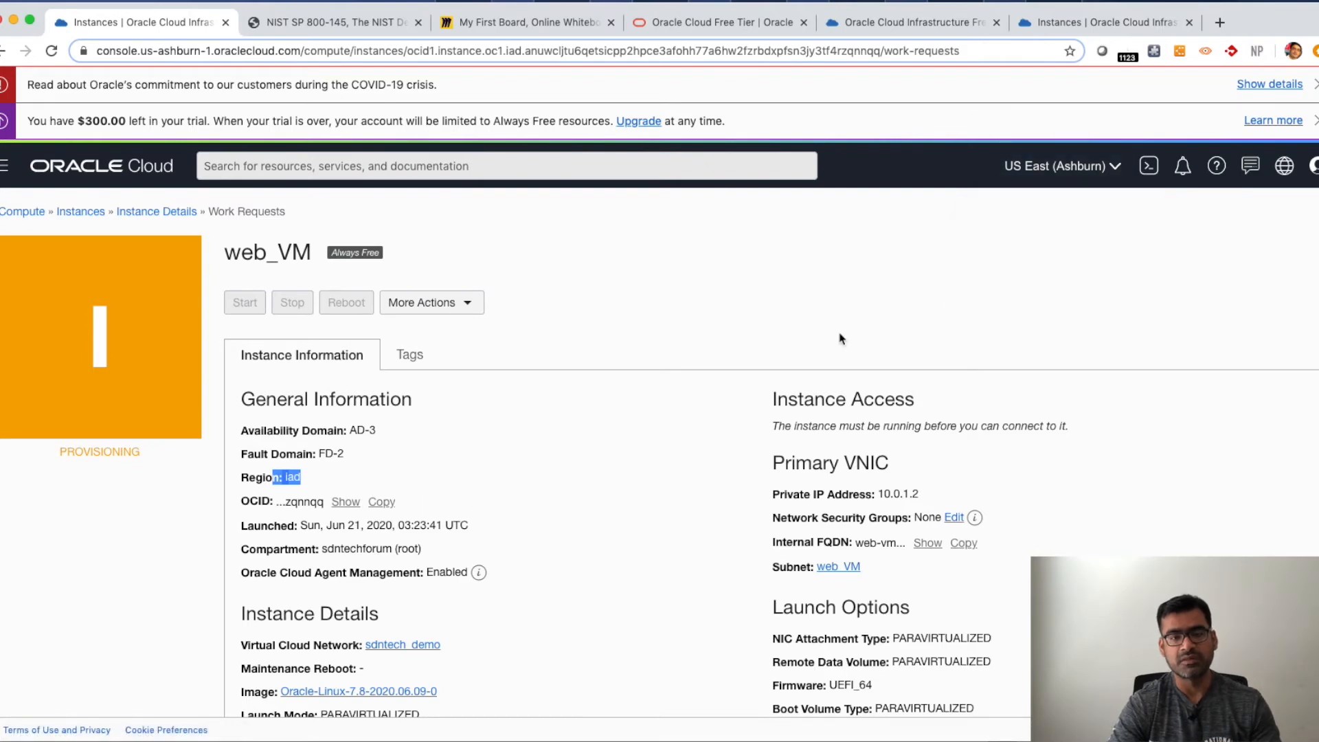
left_click(1116, 171)
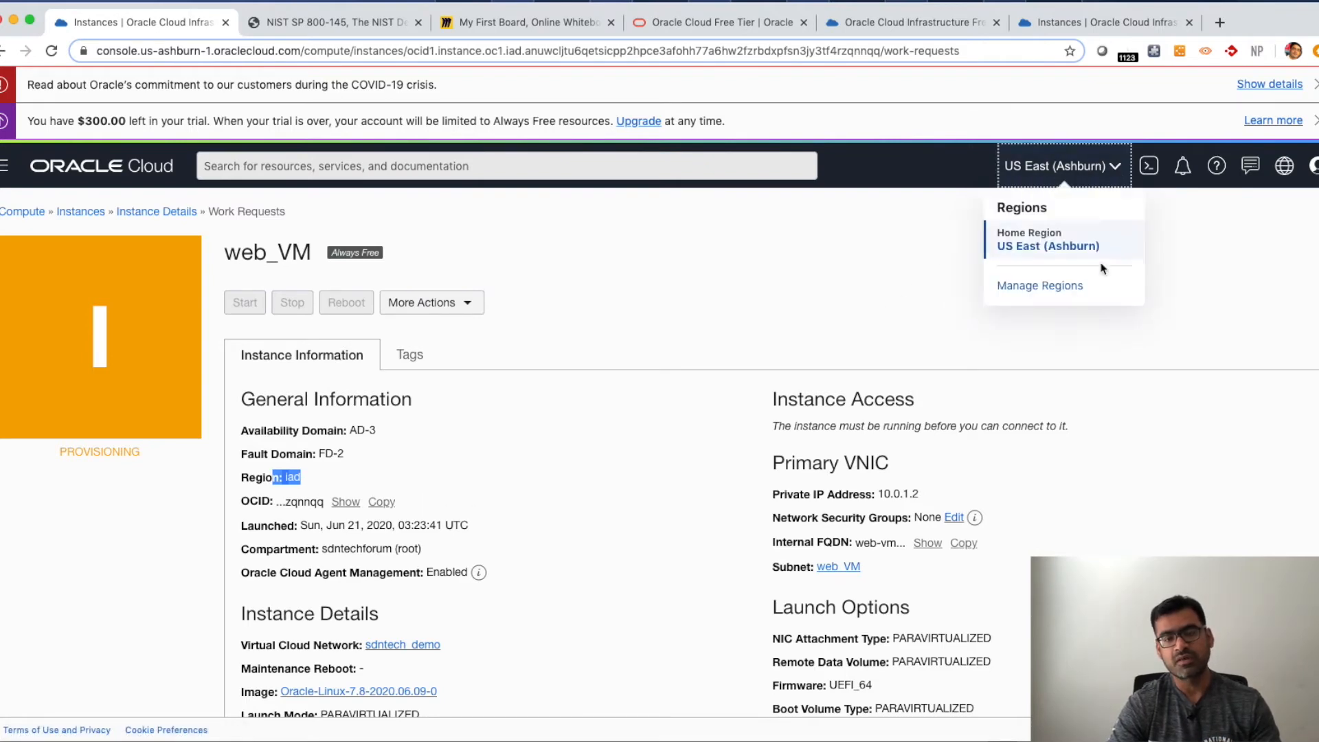
left_click(1083, 287)
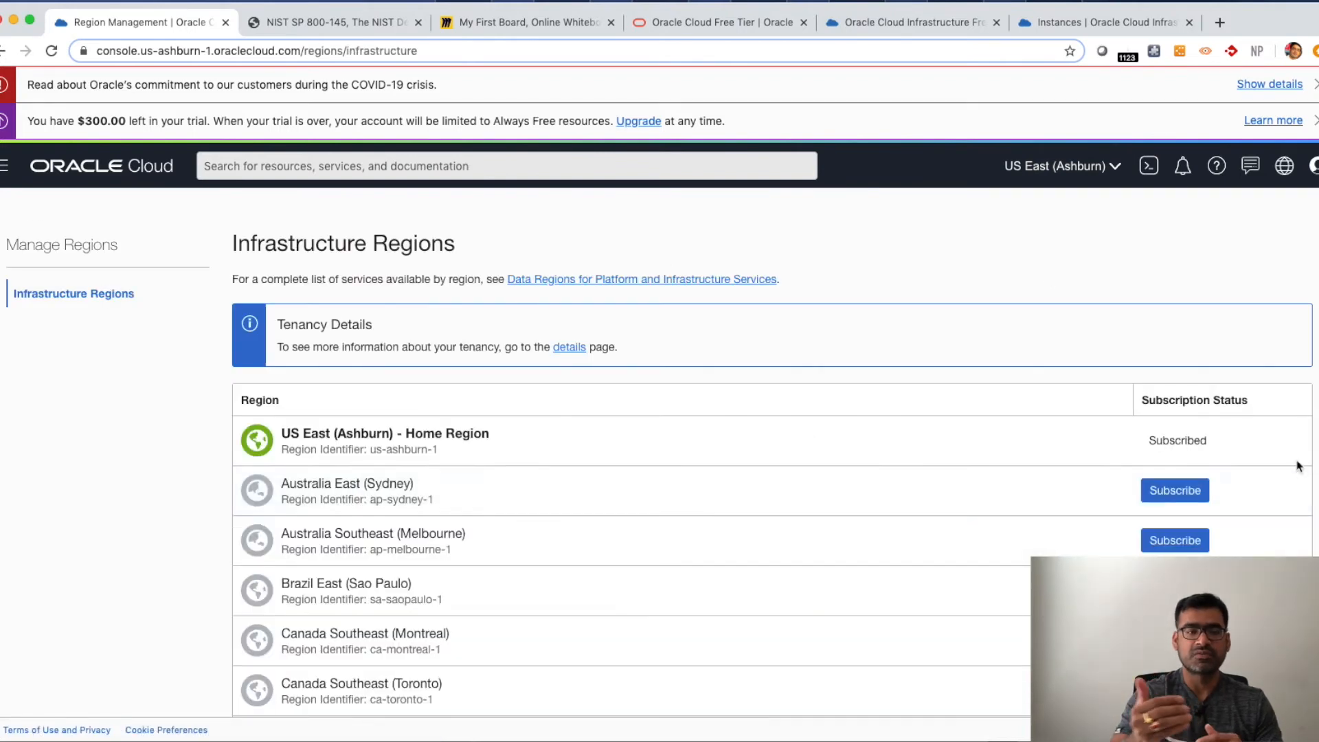
left_click_drag(497, 443, 421, 434)
left_click_drag(1216, 447, 1155, 436)
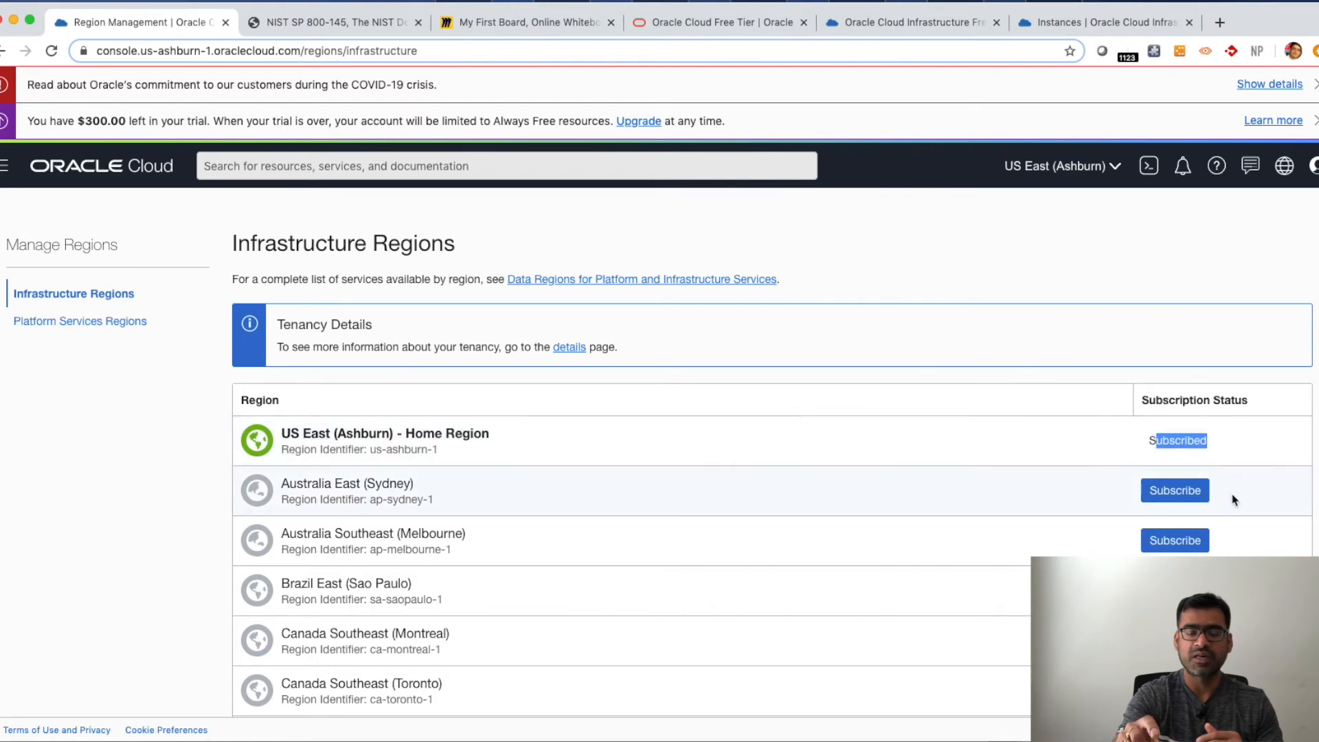
scroll(1146, 545, "down", 5)
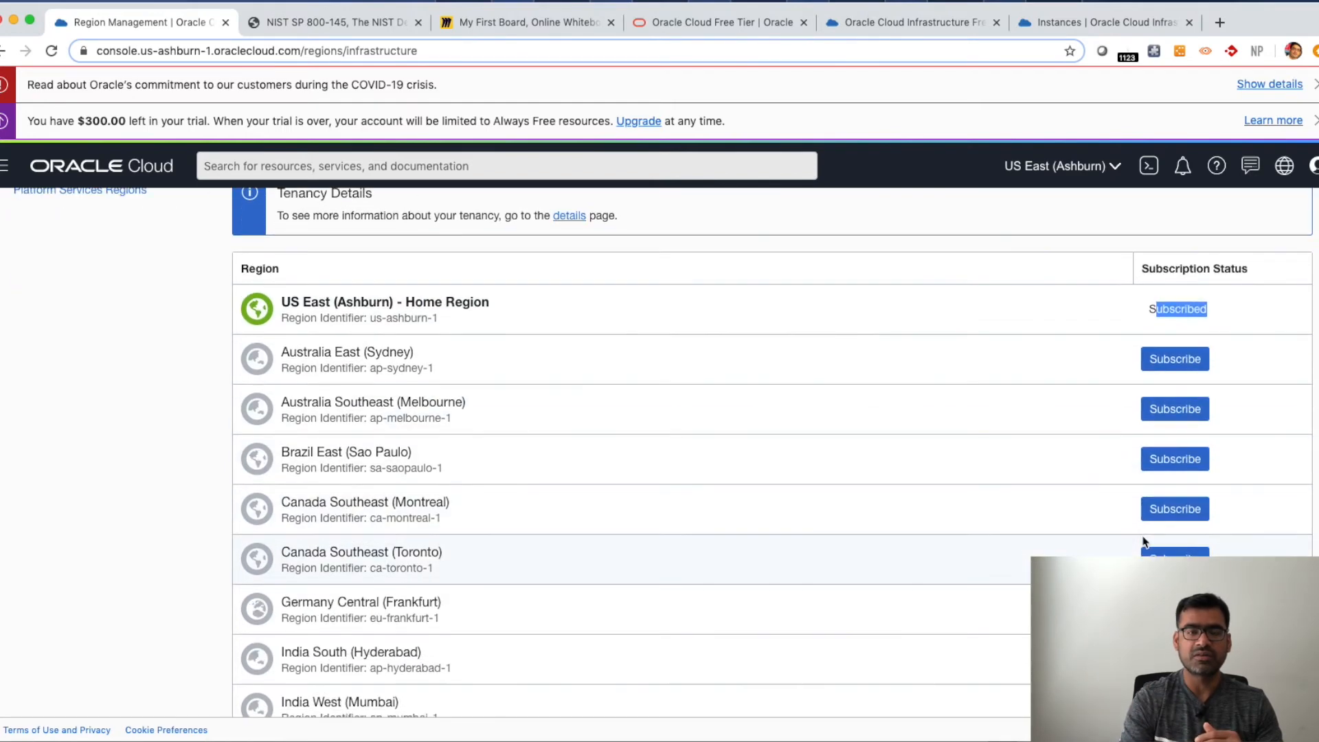
scroll(1144, 541, "up", 5)
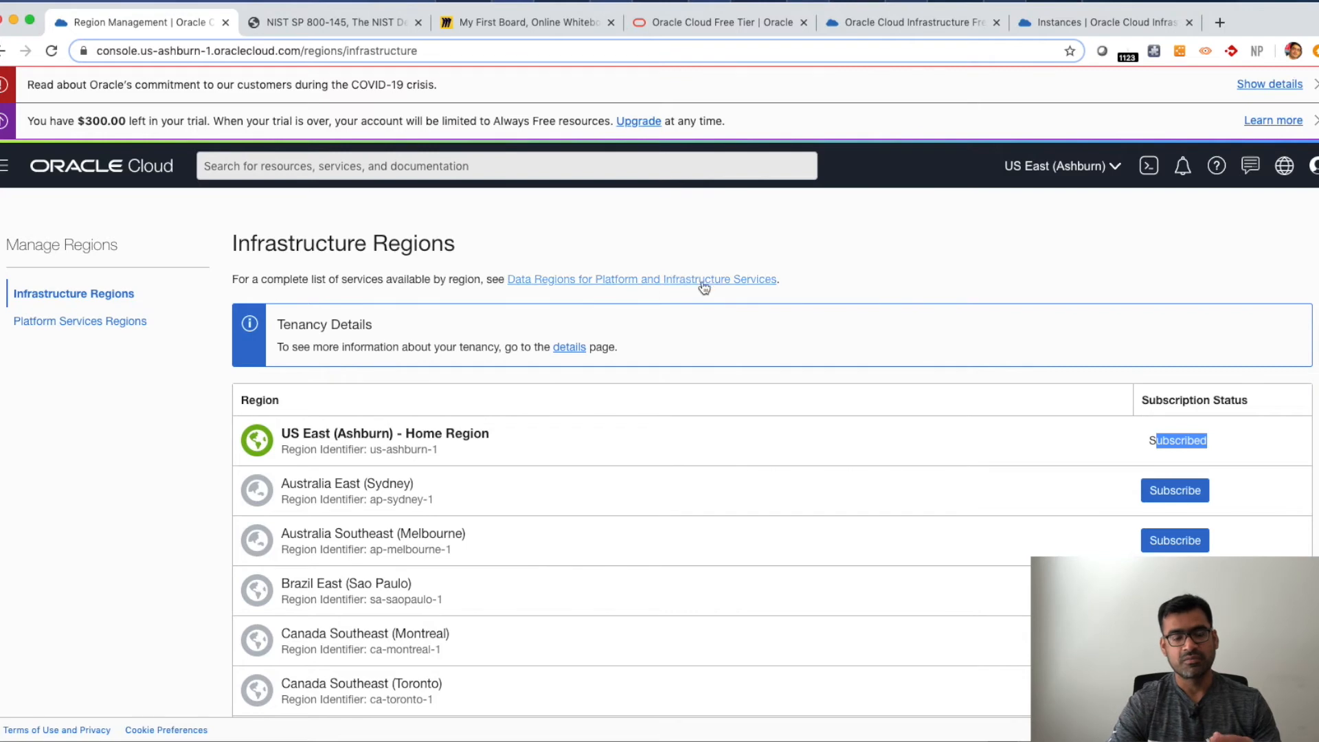
- Open the Compute instances list and review web_VM's public IP, shape, available actions and status
left_click(4, 168)
mouse_move(137, 237)
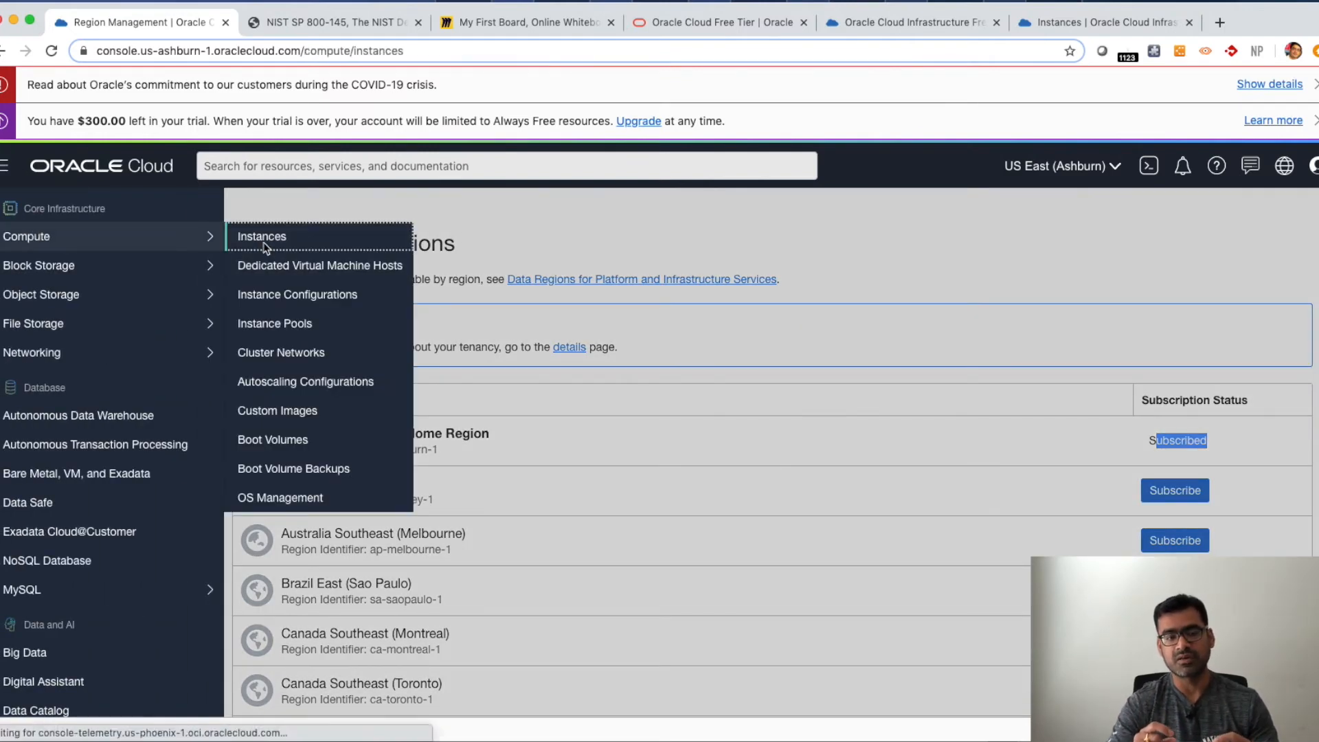
left_click(262, 240)
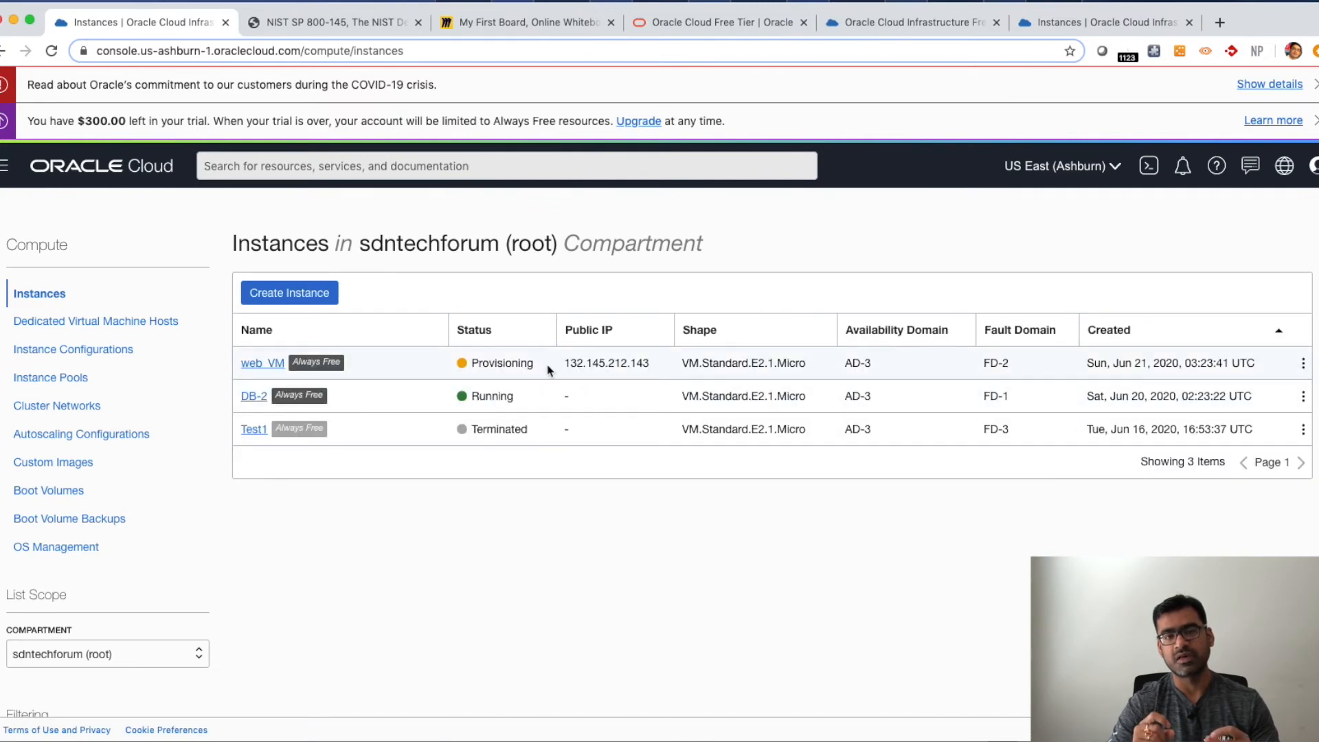
left_click_drag(647, 364, 573, 358)
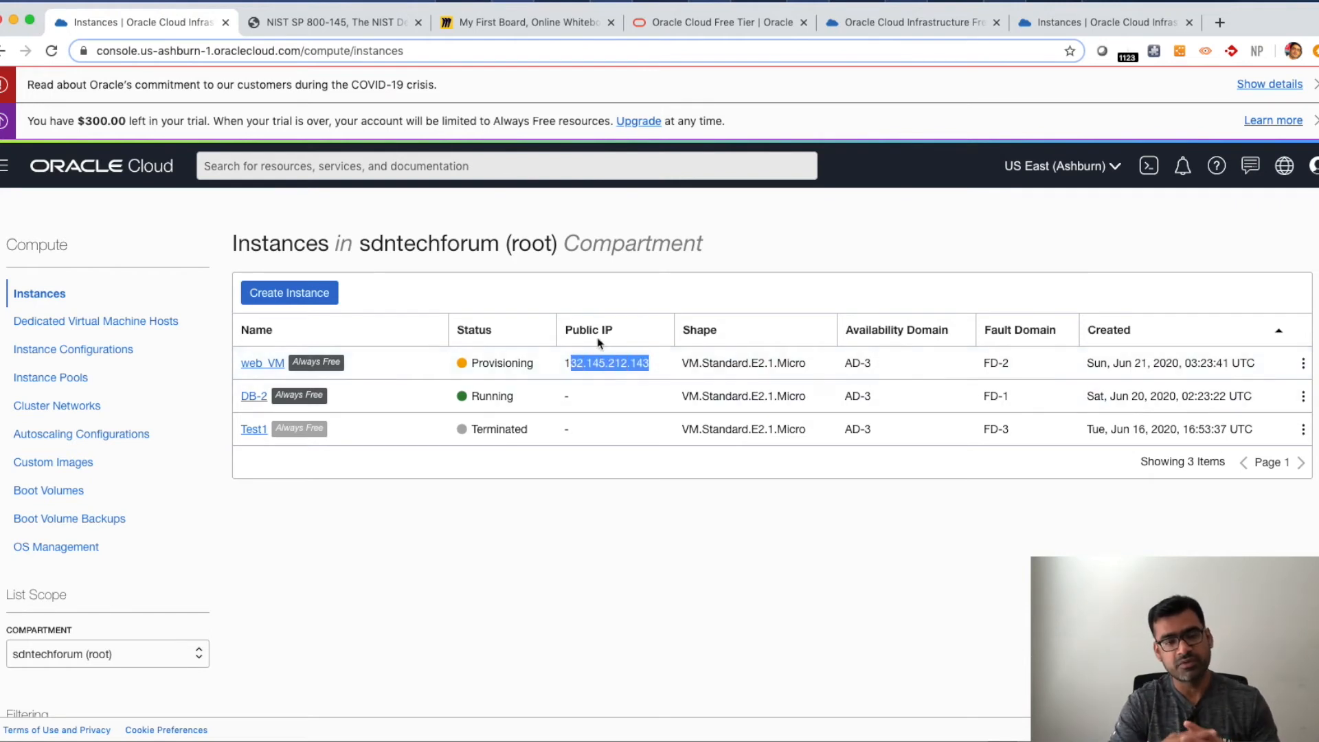
left_click(576, 526)
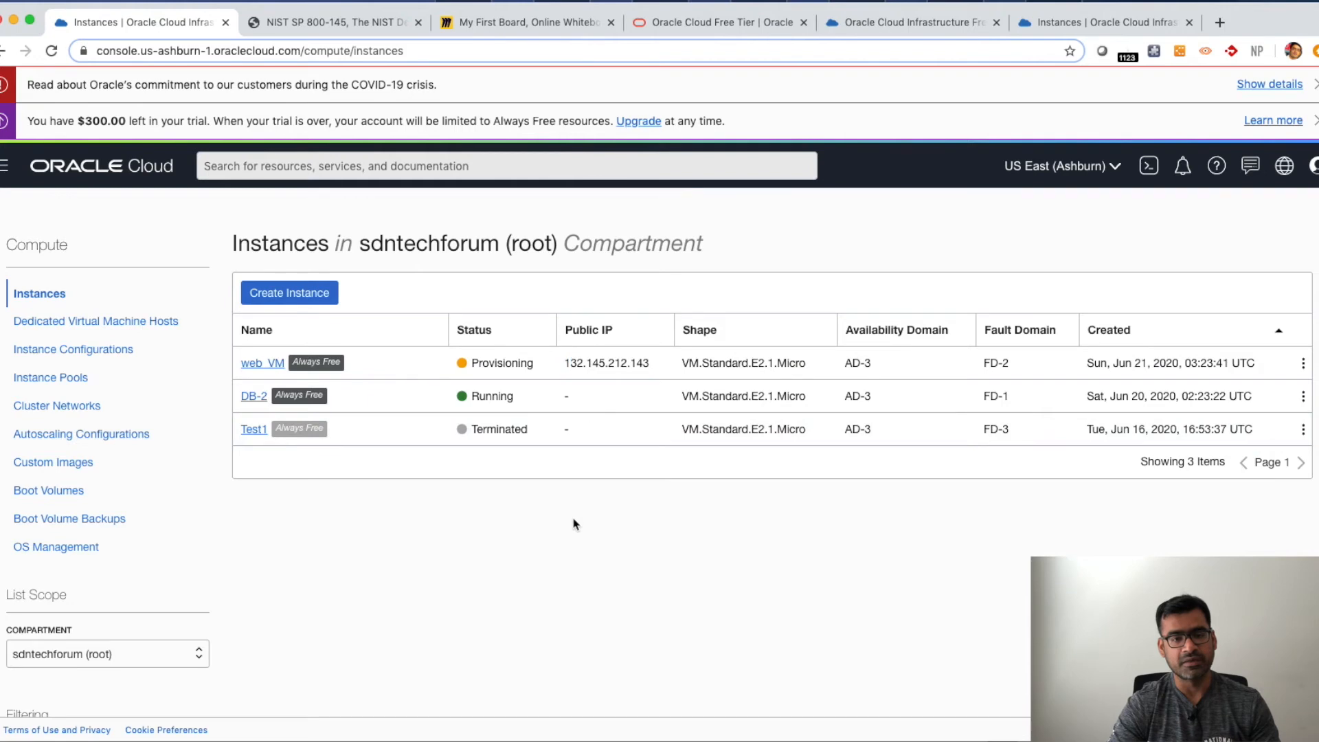
left_click_drag(804, 369, 696, 359)
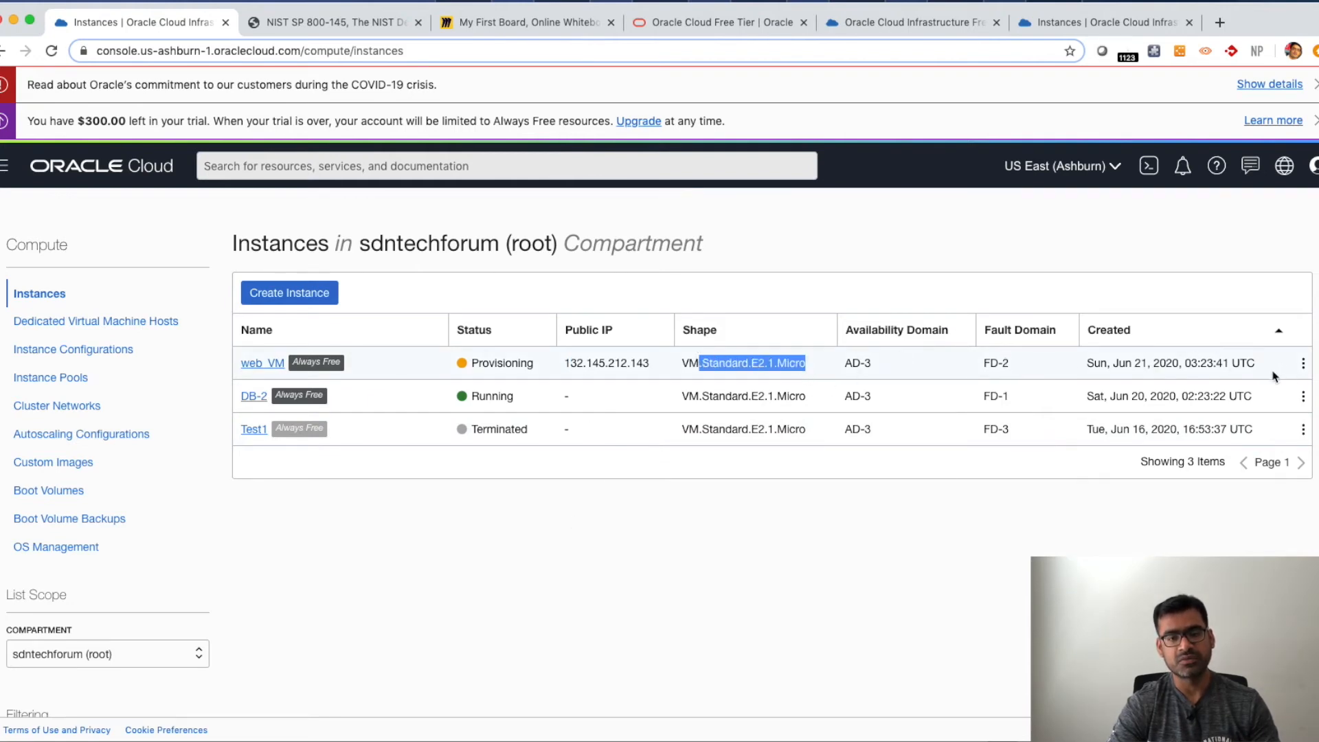
left_click(1304, 364)
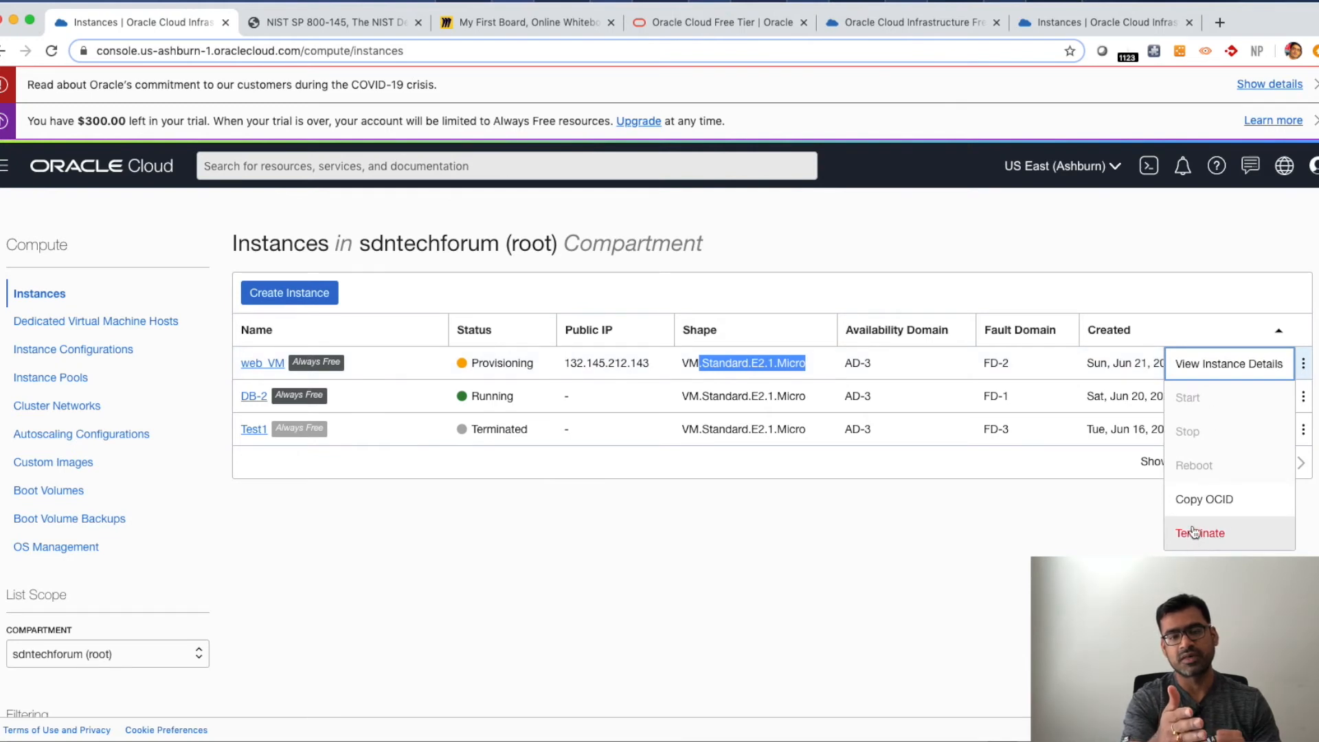
left_click(1008, 537)
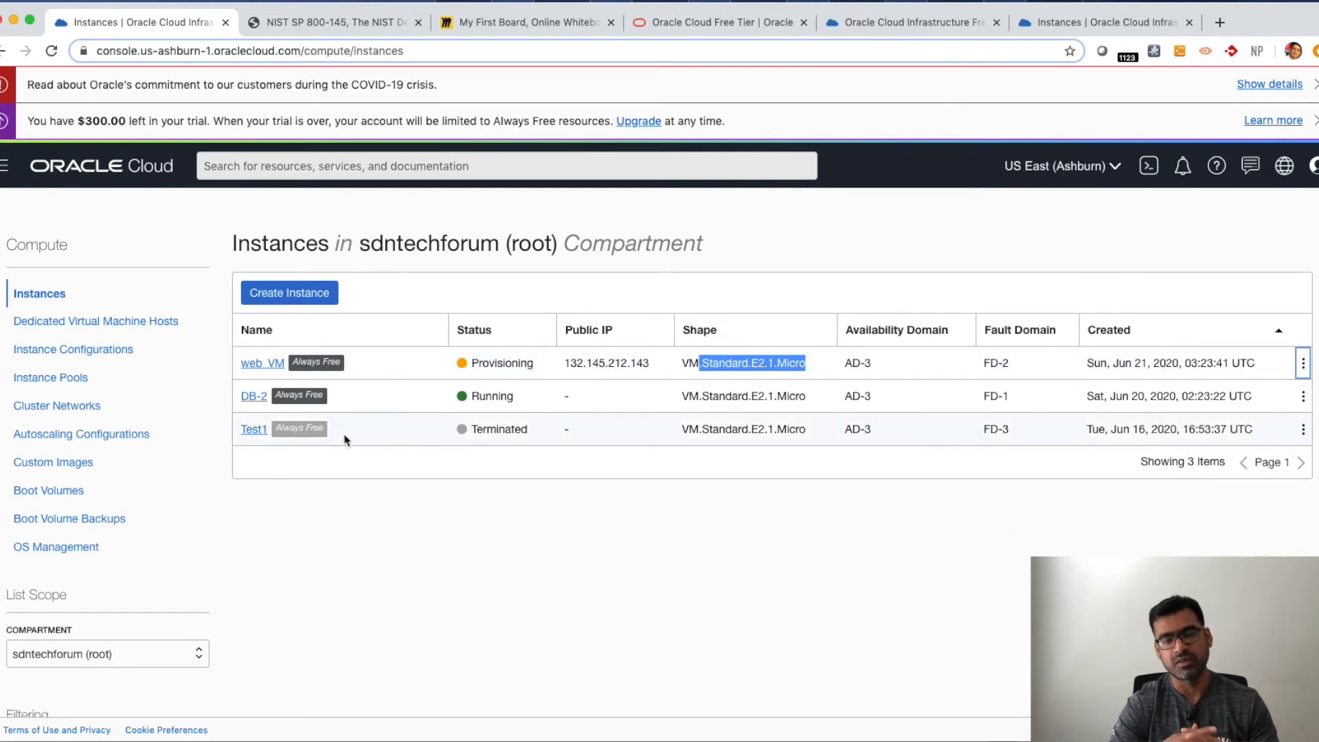
double_click(321, 360)
left_click(385, 576)
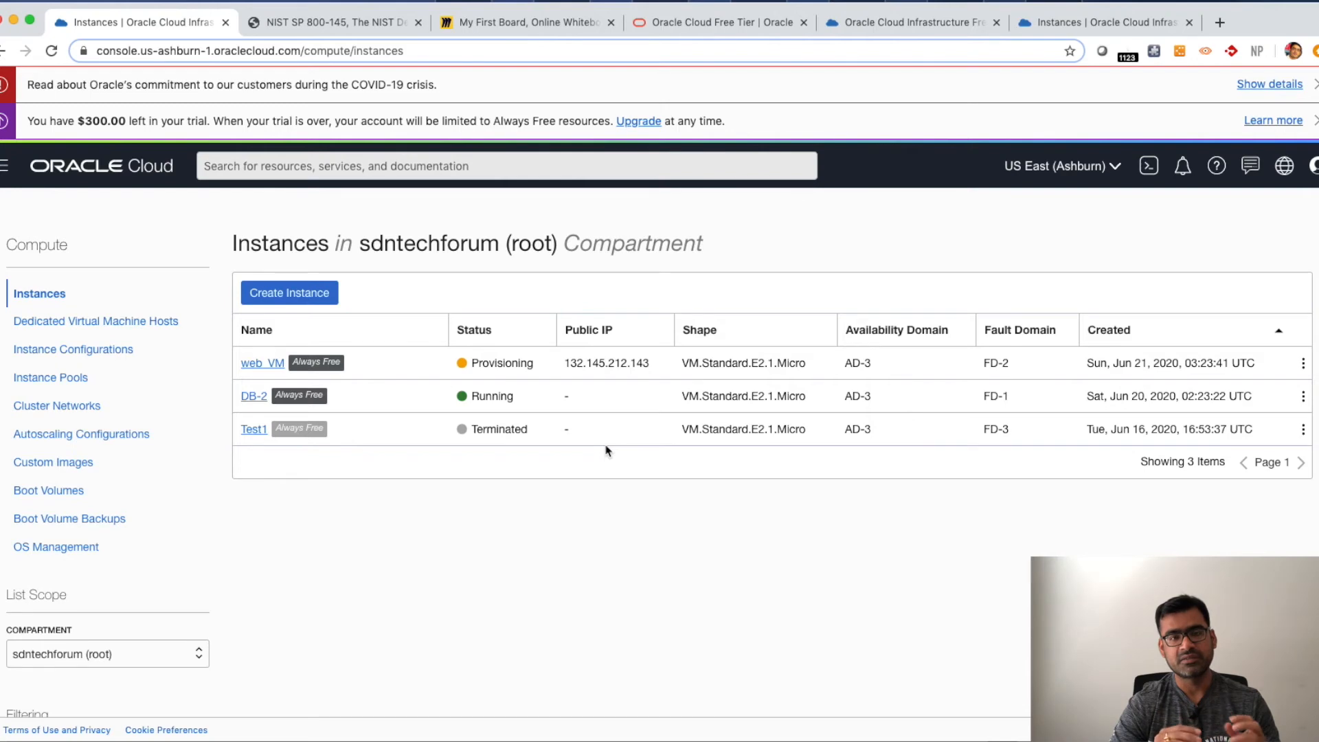
double_click(515, 366)
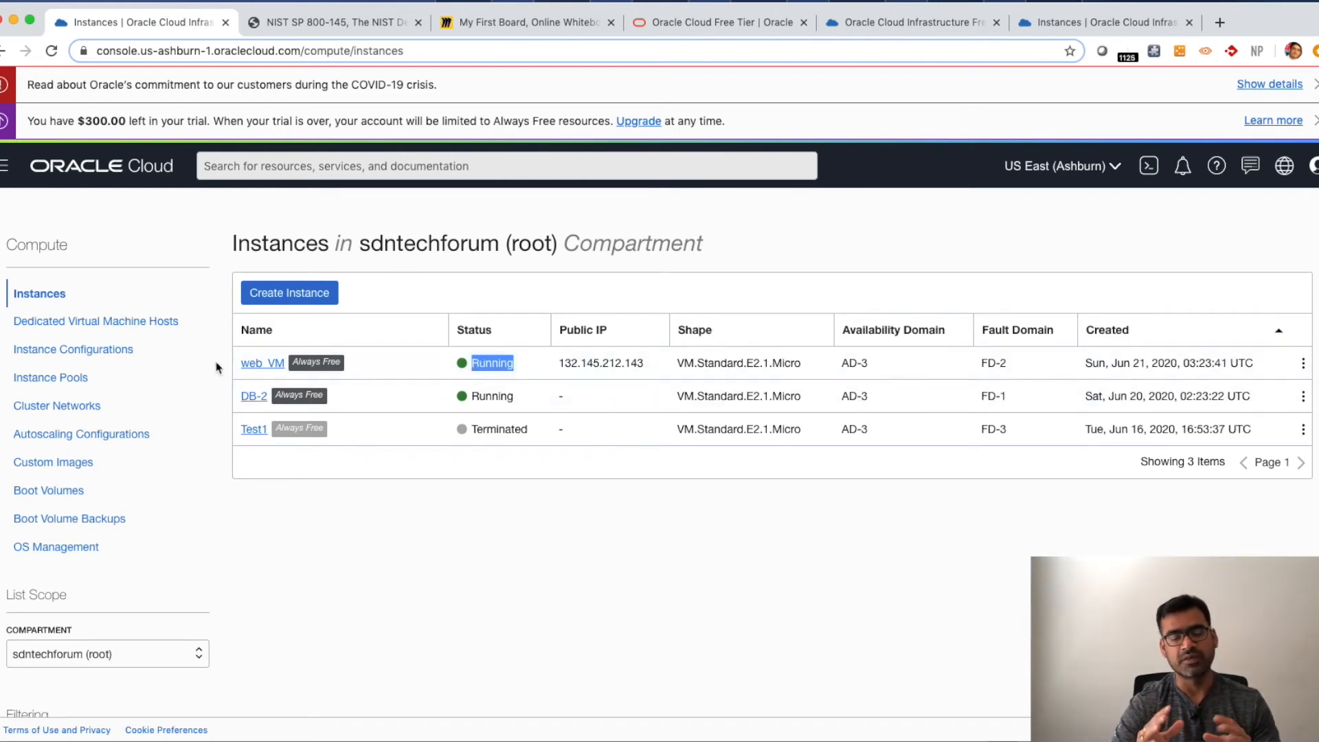
- Open web_VM's details and review its access, primary VNIC, launch options, shape configuration and available actions
left_click(264, 365)
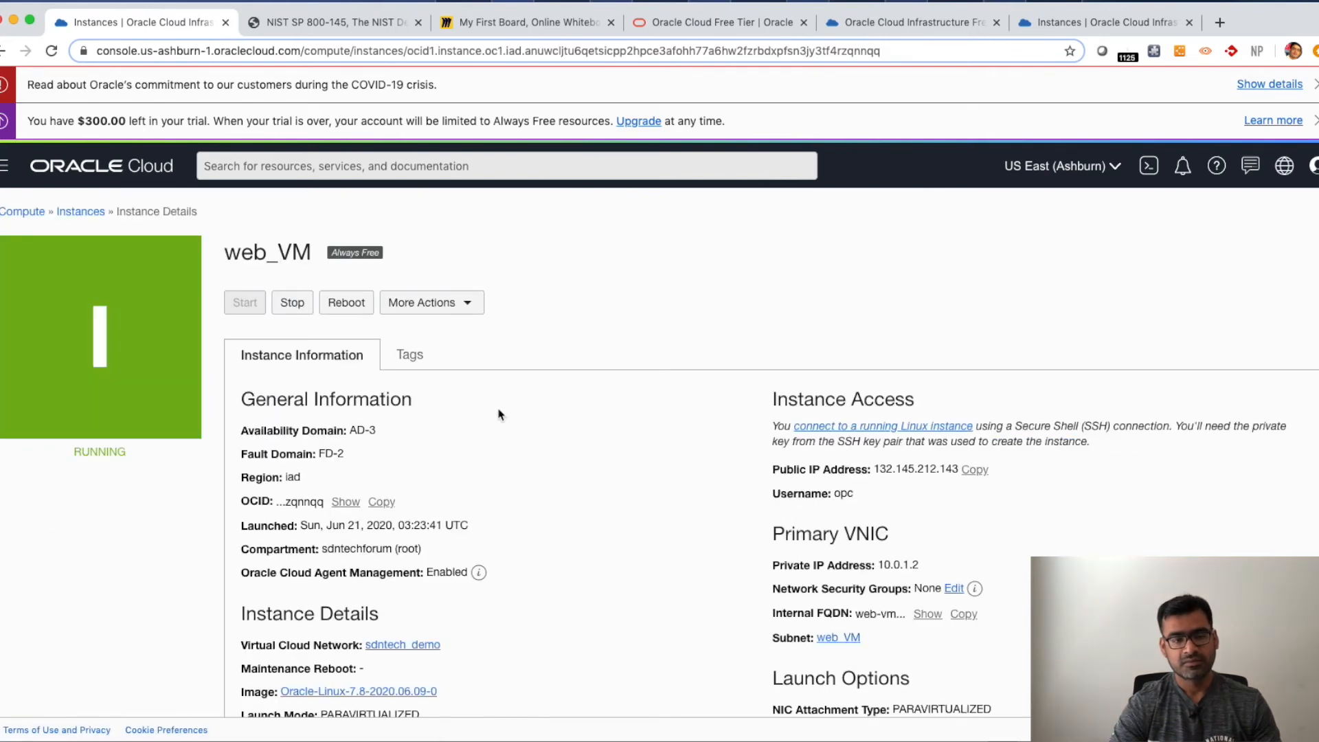
scroll(540, 442, "down", 3)
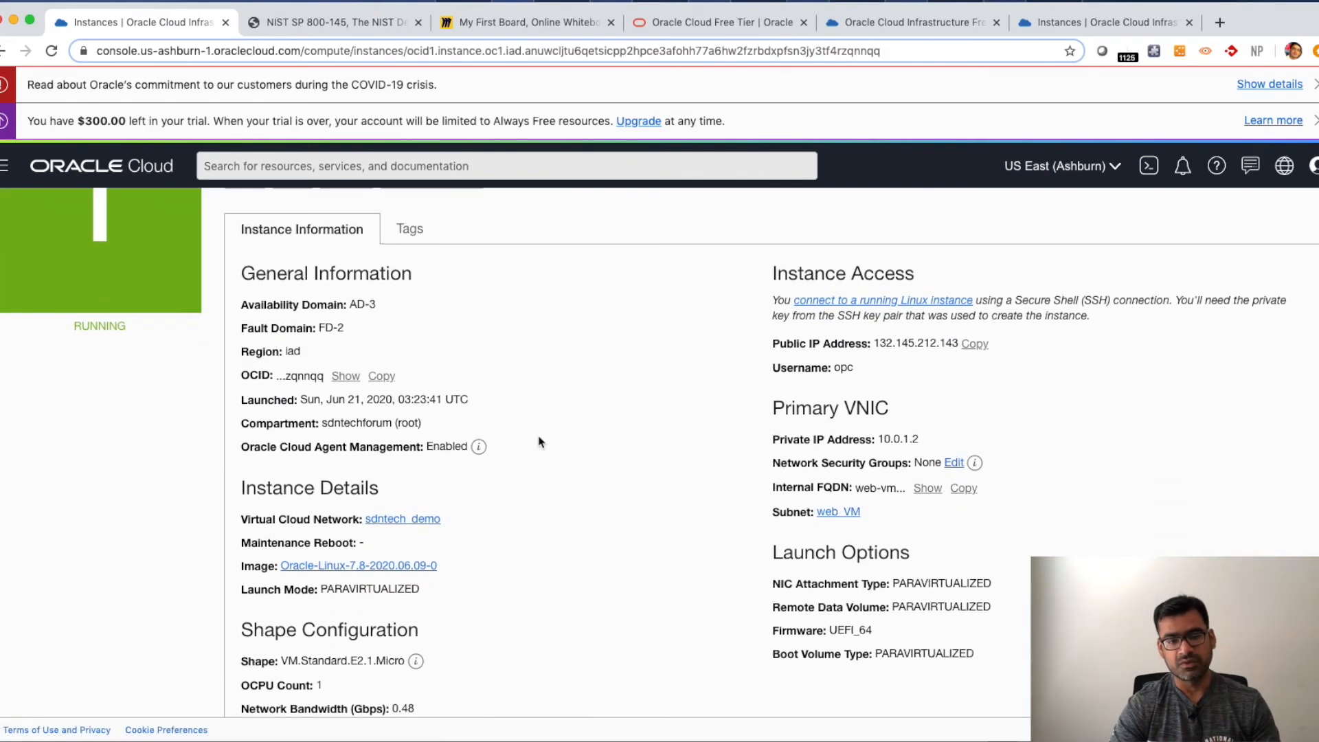
scroll(539, 442, "up", 2)
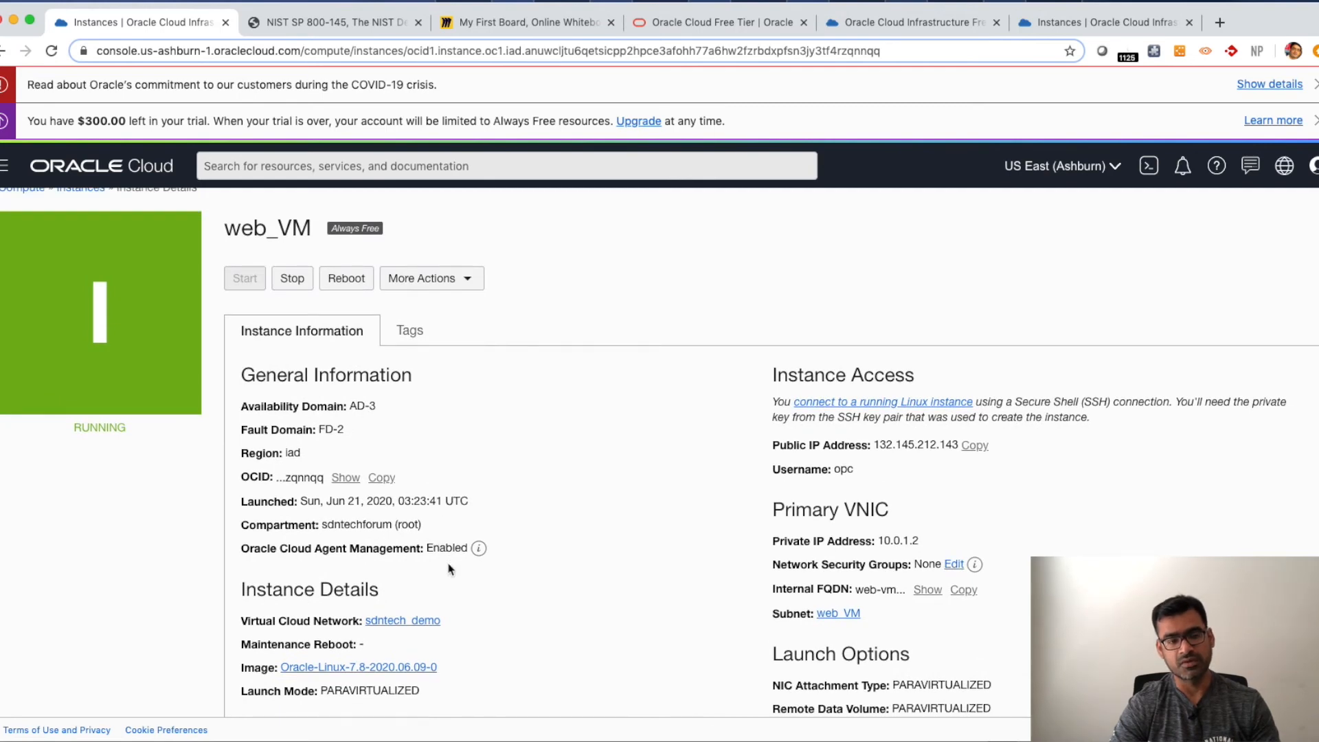
left_click_drag(855, 473, 827, 471)
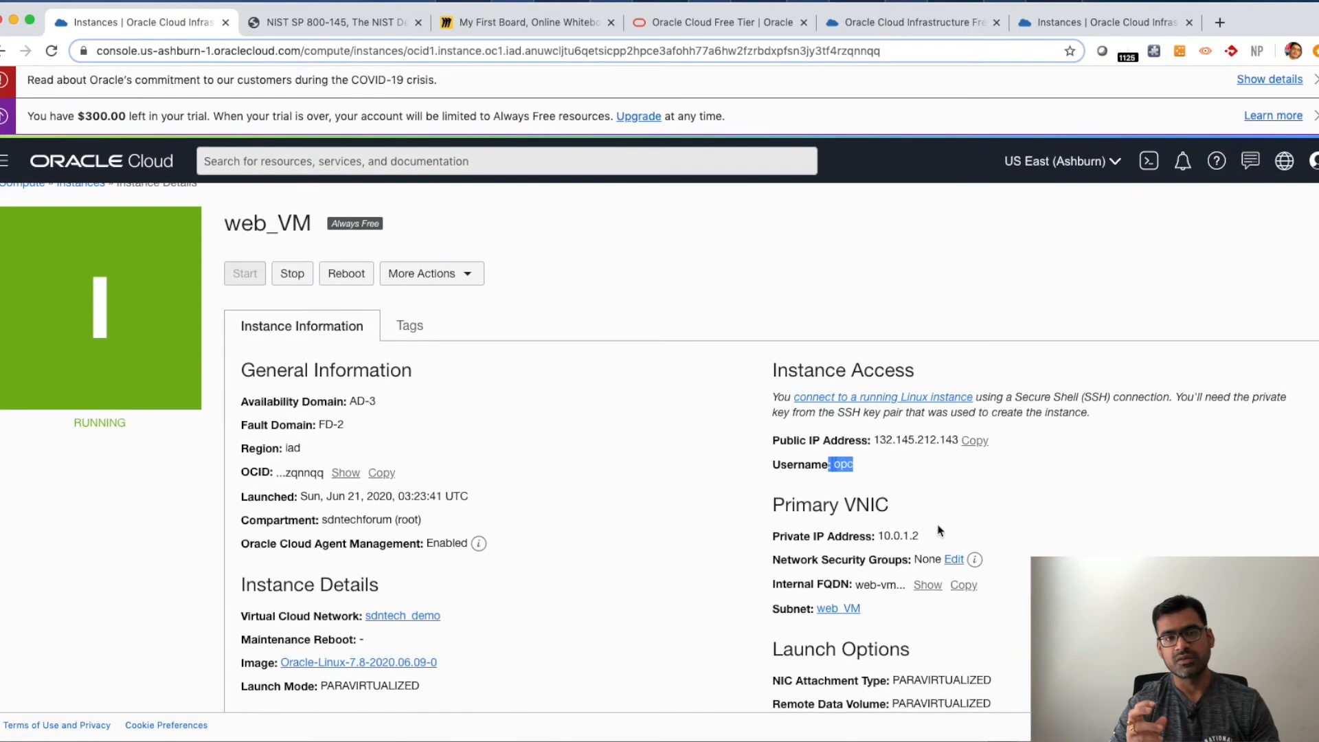
left_click_drag(920, 543, 880, 542)
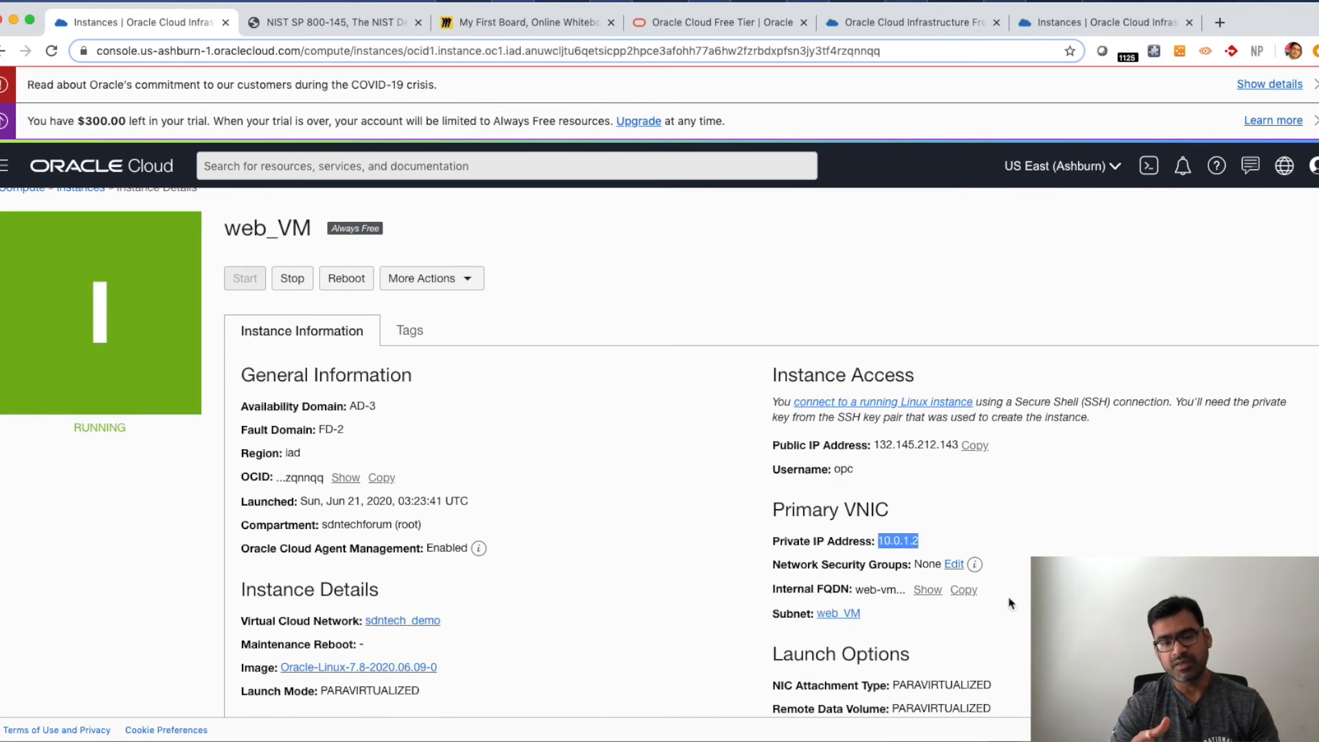
scroll(1007, 598, "down", 3)
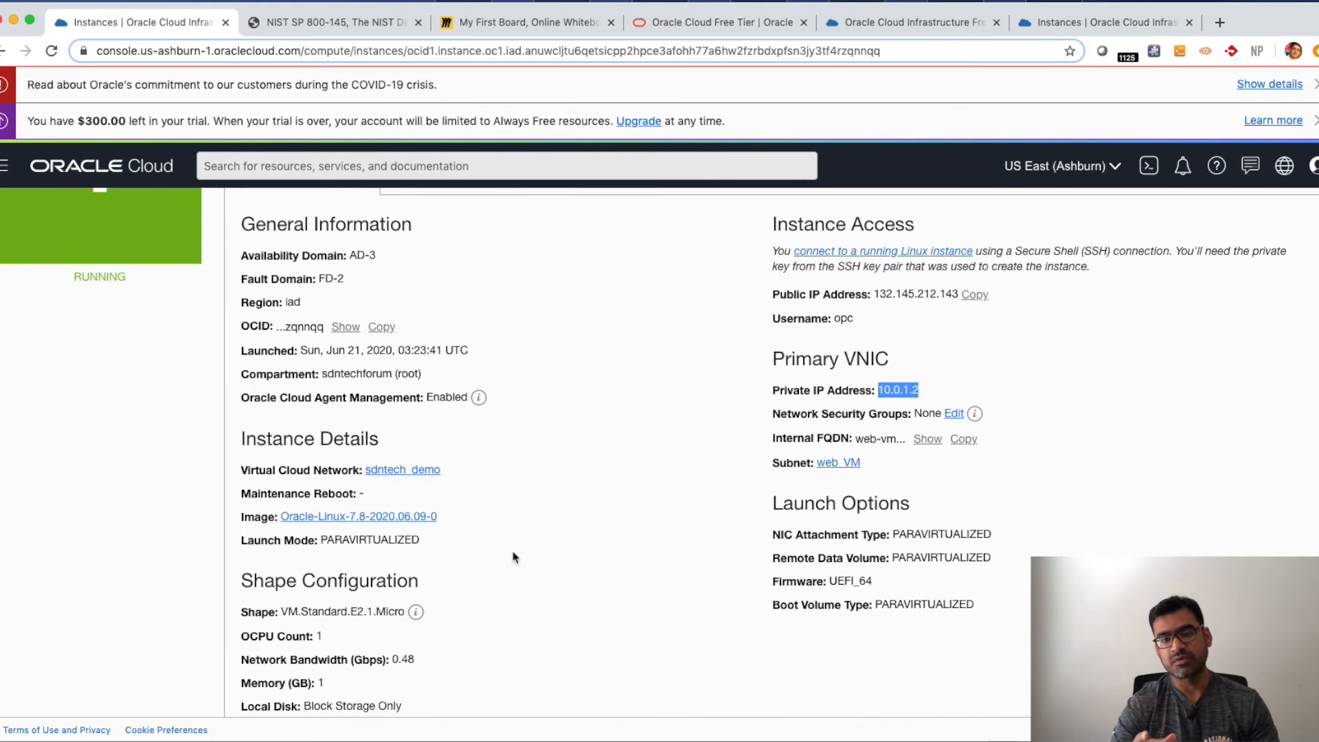
left_click_drag(435, 551, 238, 537)
left_click(491, 566)
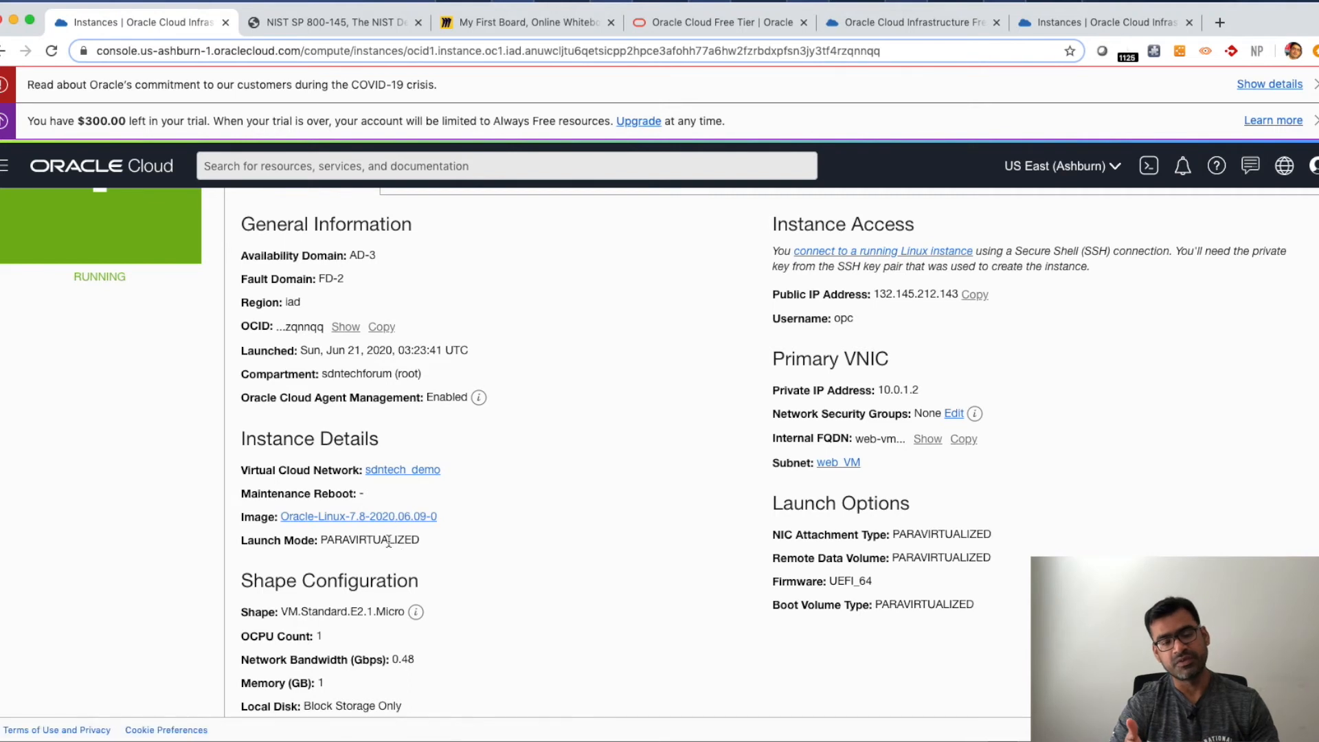
left_click_drag(997, 537, 921, 536)
left_click_drag(981, 604, 945, 604)
scroll(561, 478, "down", 3)
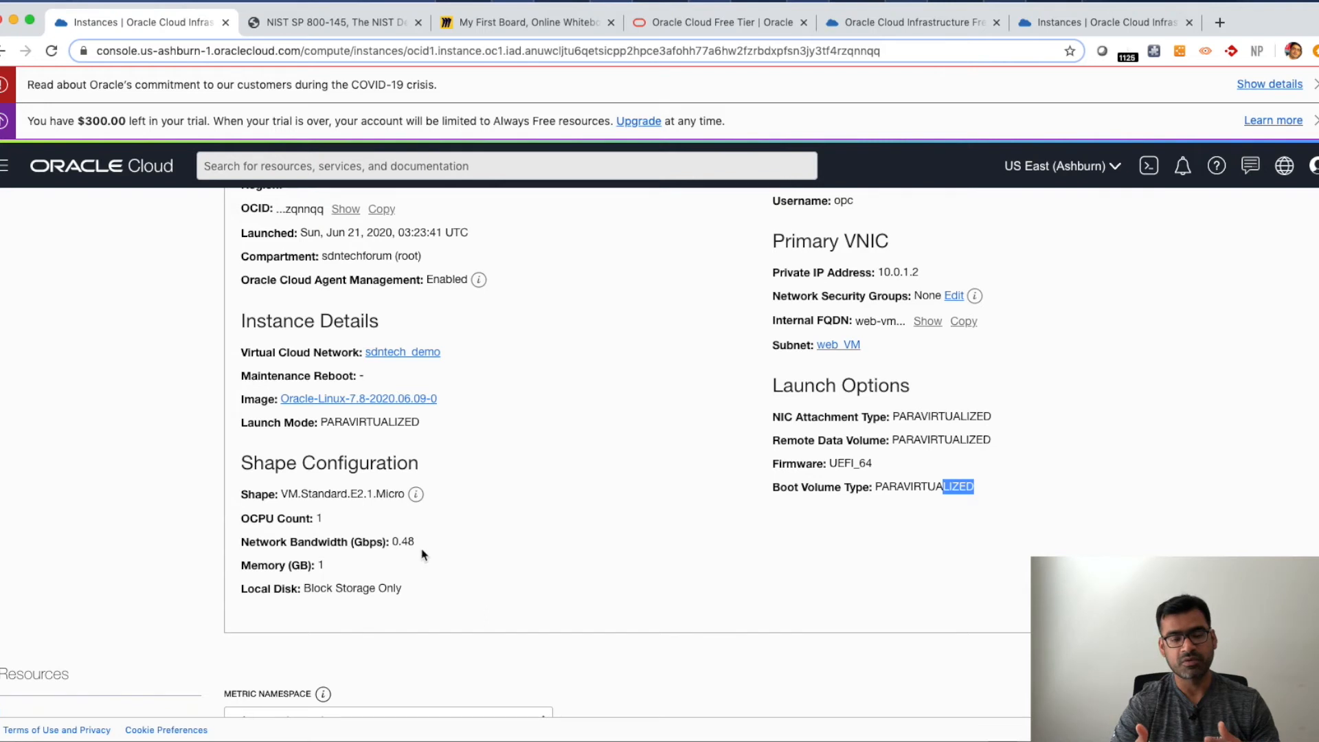
left_click_drag(416, 544, 299, 566)
left_click(403, 590)
left_click_drag(403, 591, 299, 590)
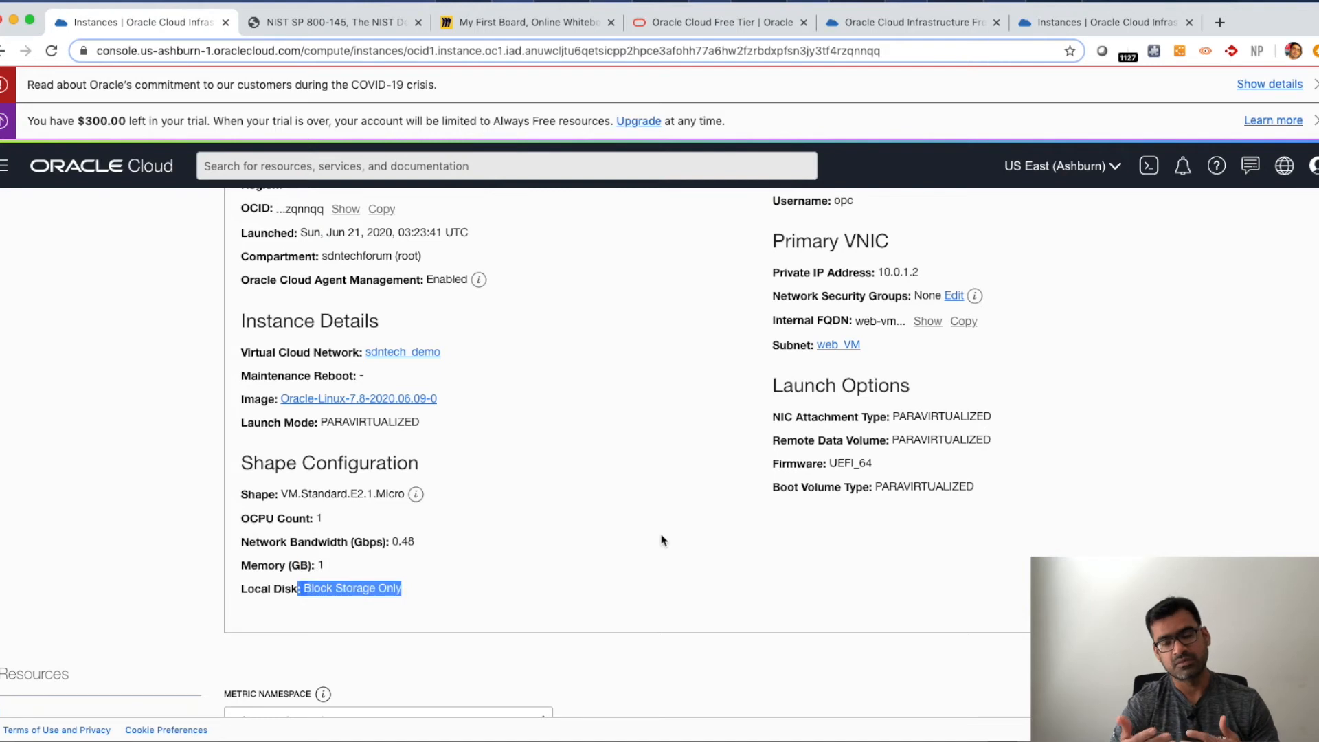
scroll(661, 540, "up", 2)
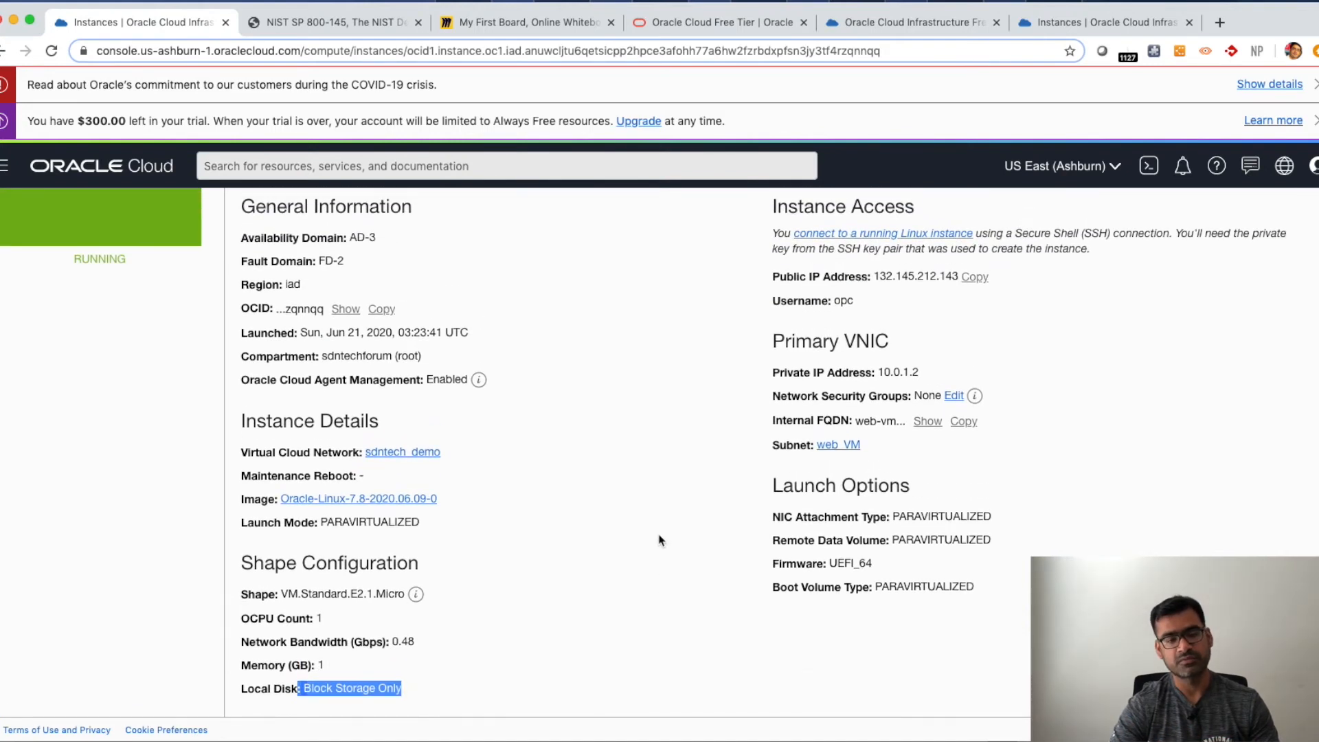
scroll(660, 541, "up", 4)
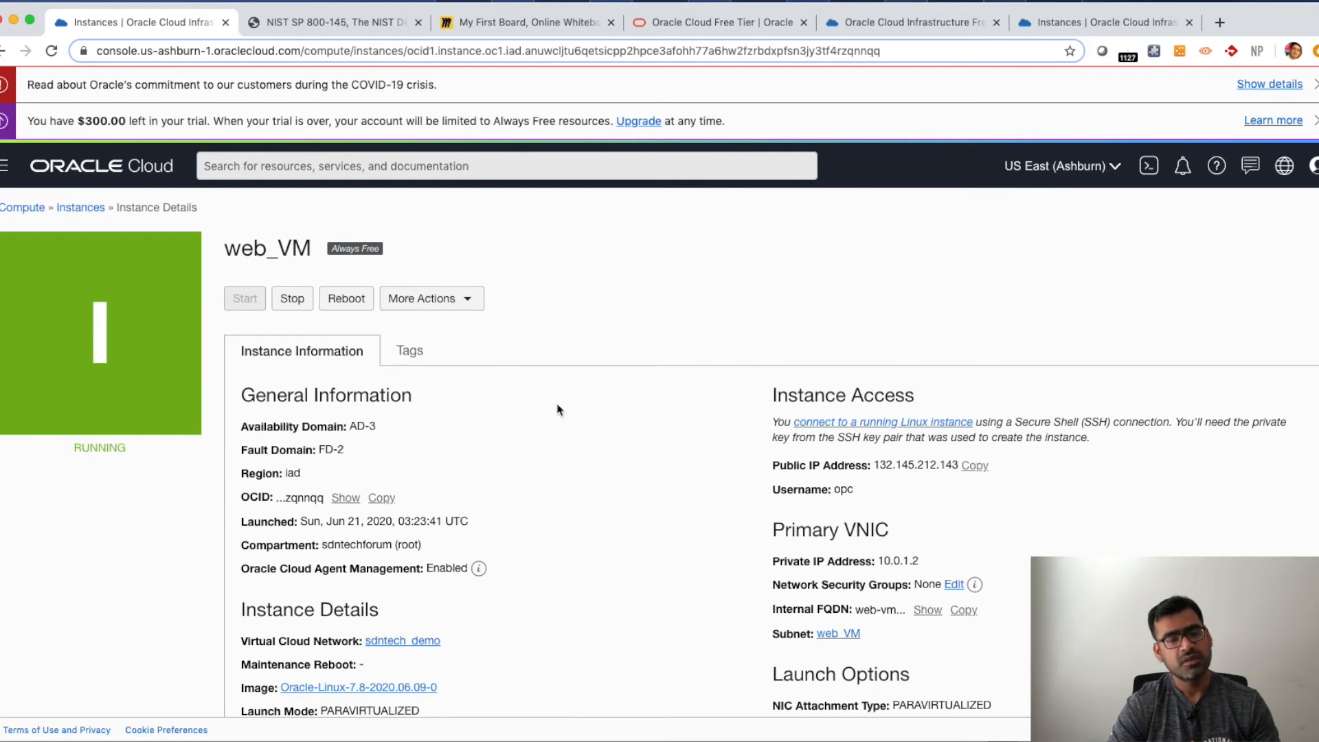
left_click(483, 312)
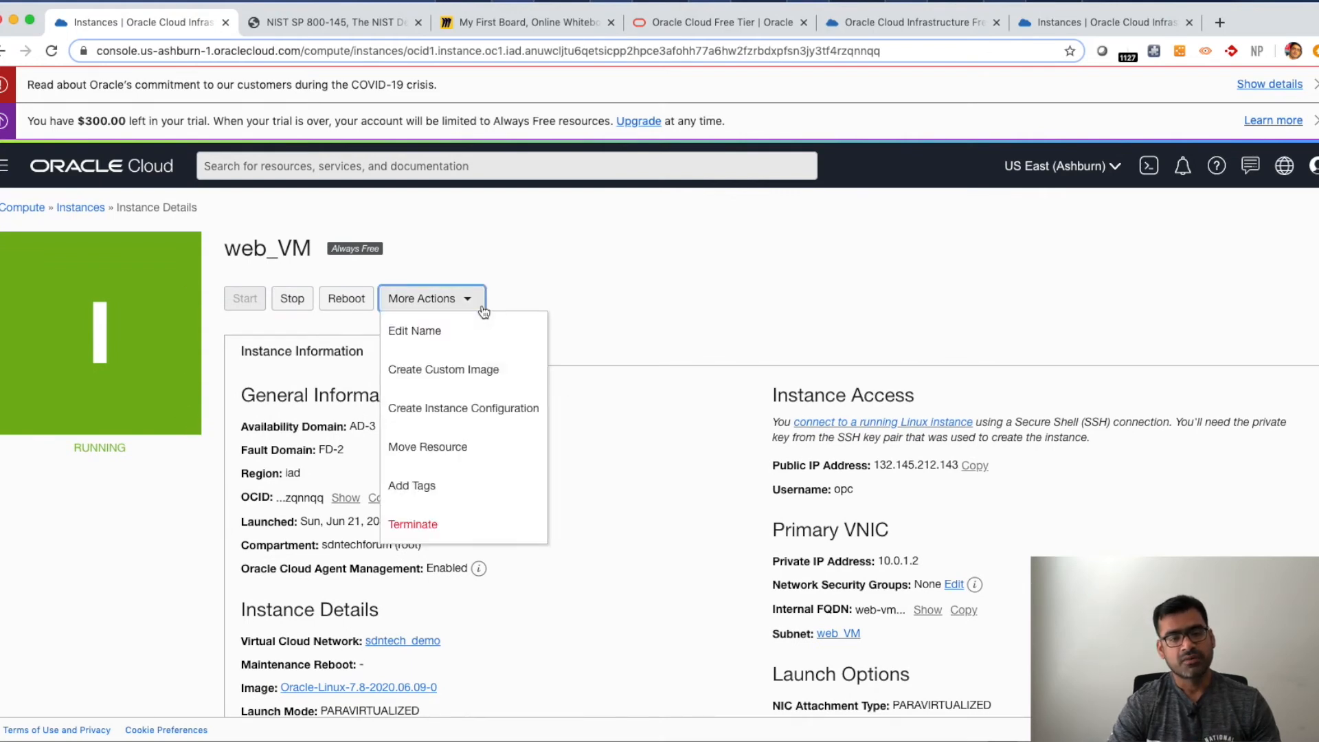
left_click(710, 292)
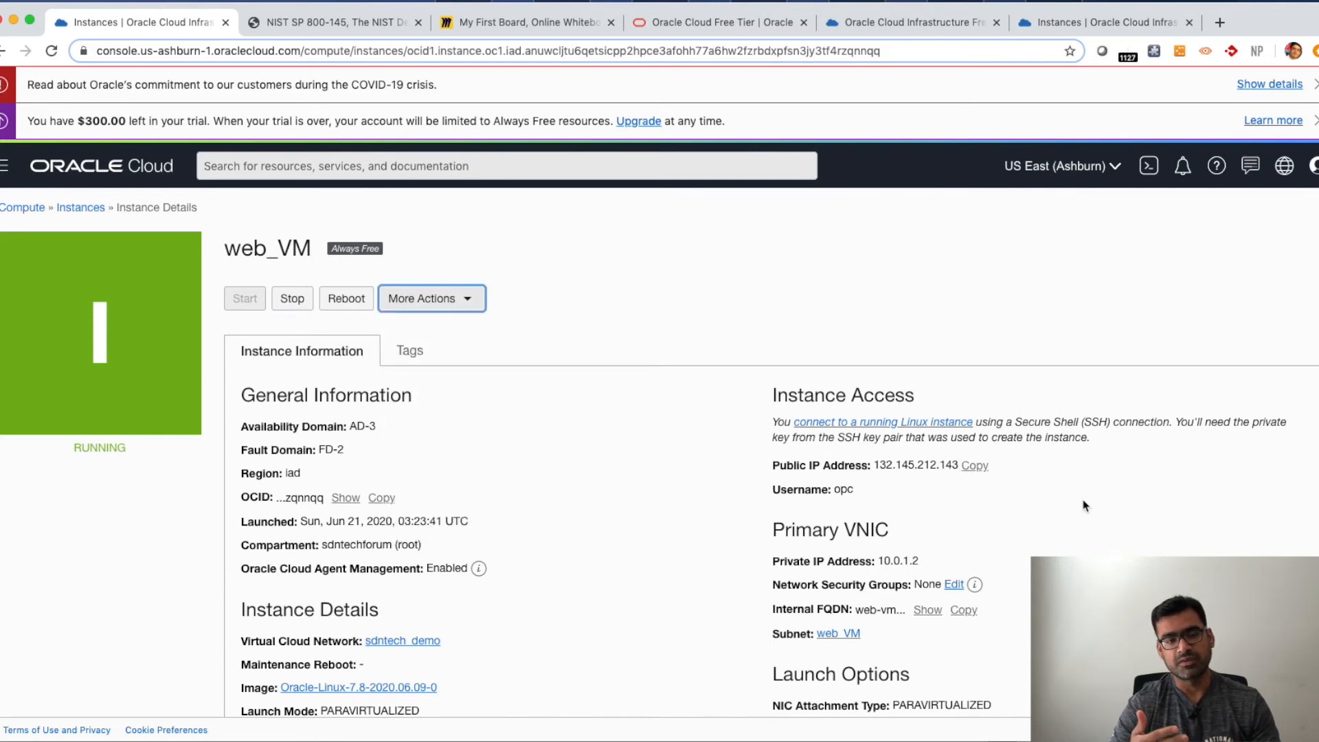
scroll(1078, 501, "down", 2)
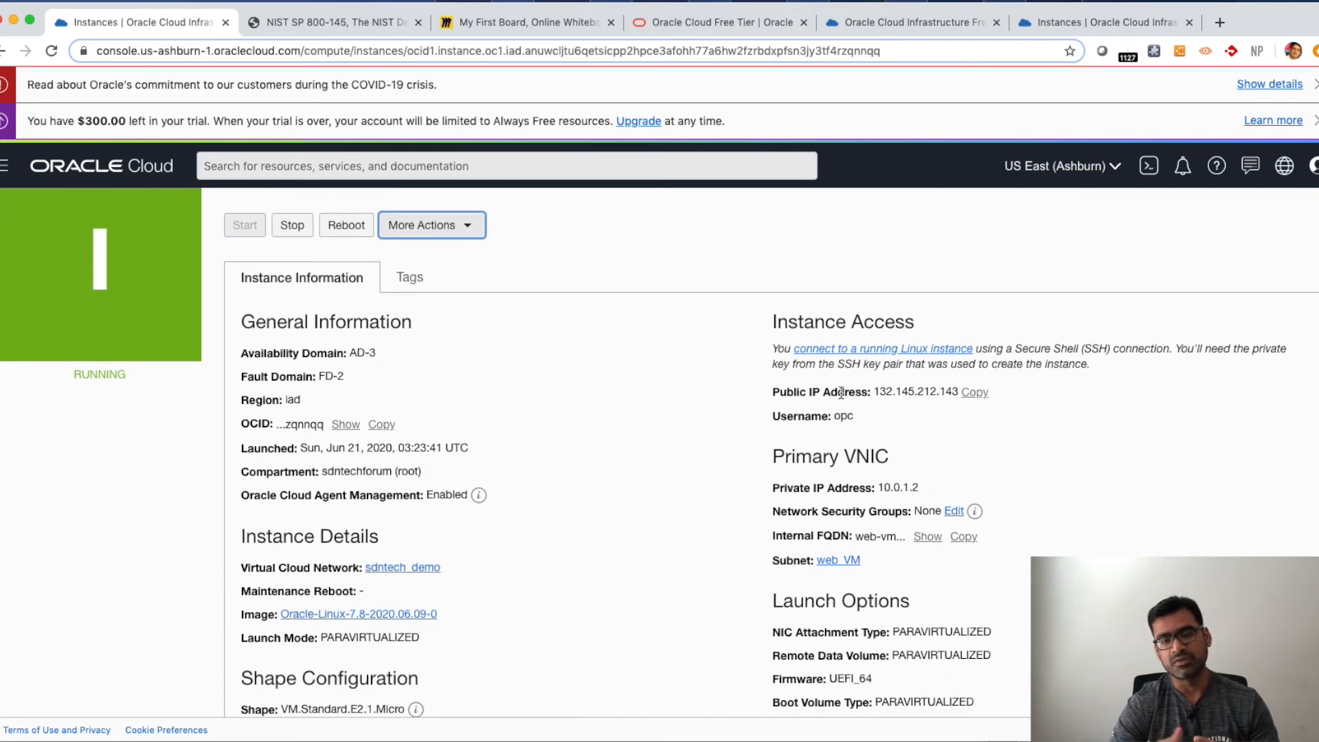
left_click(976, 393)
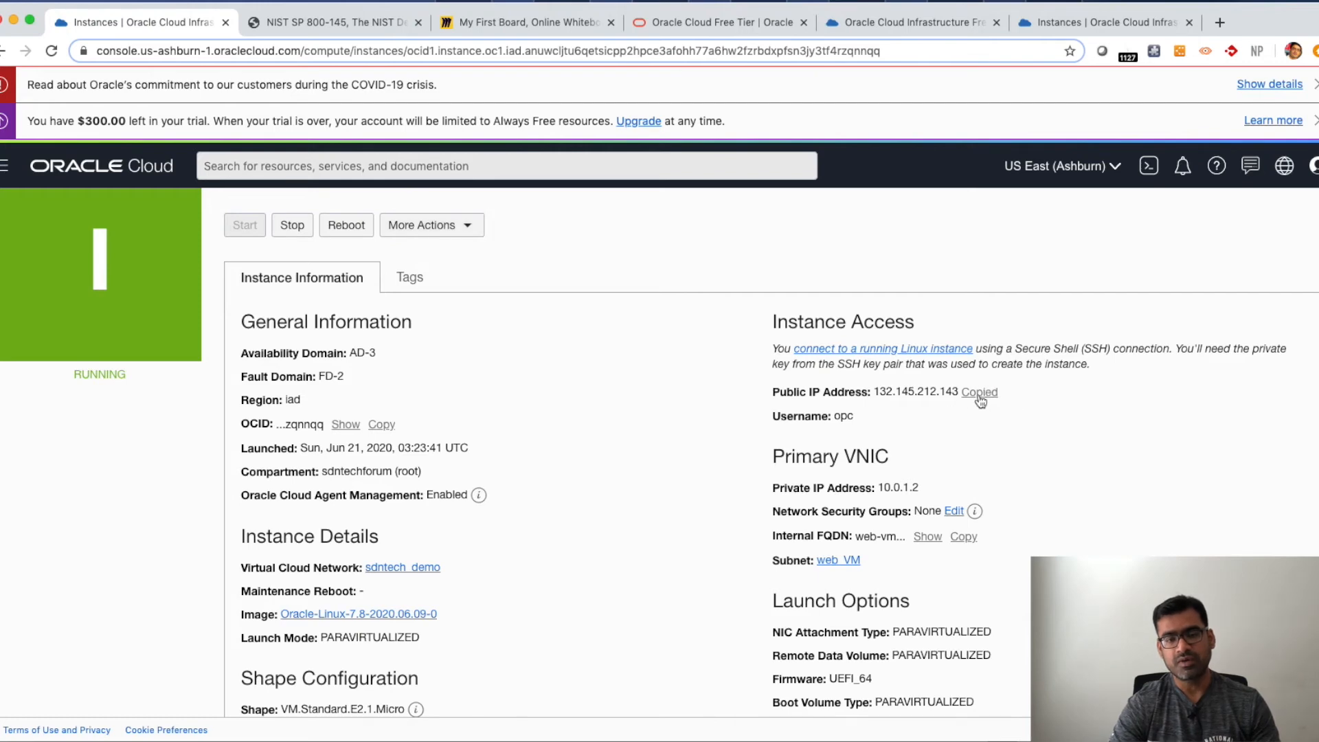
left_click(1220, 22)
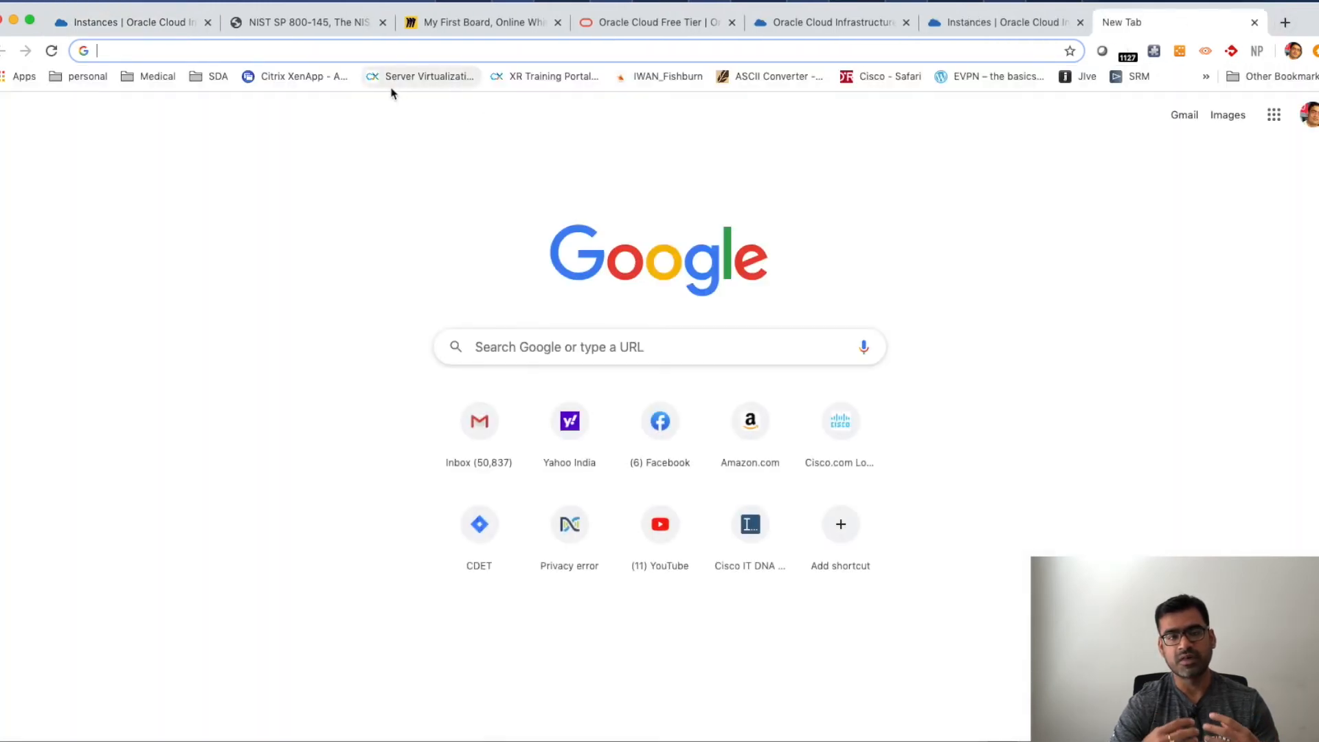
type("132.145.212.143")
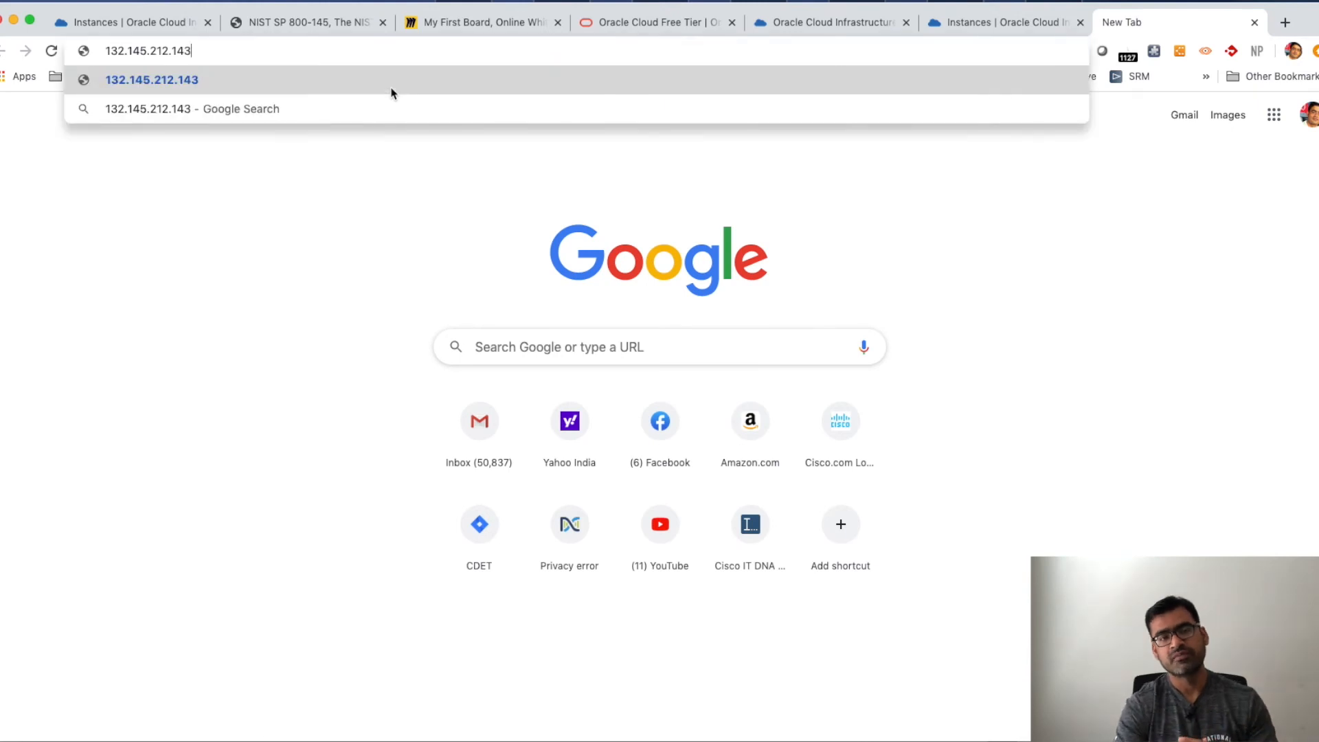
key("Return")
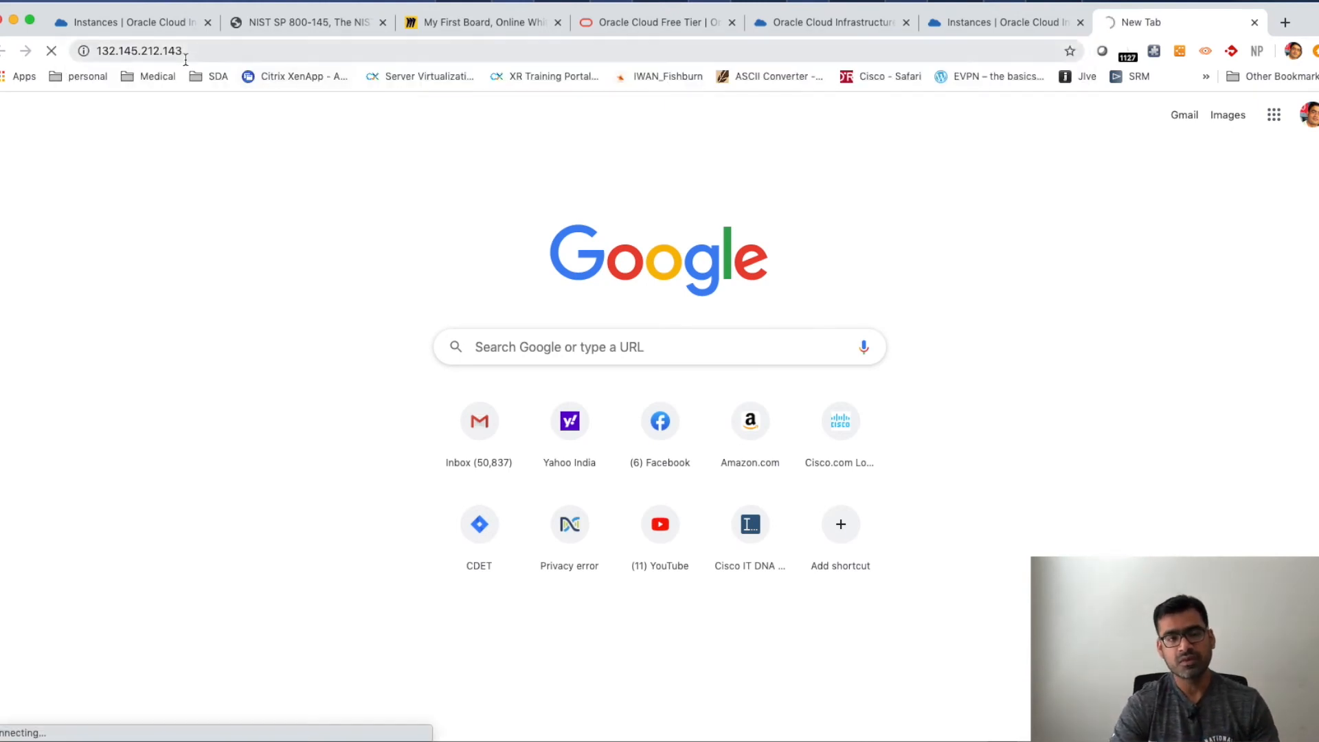
left_click(97, 51)
key("super+c")
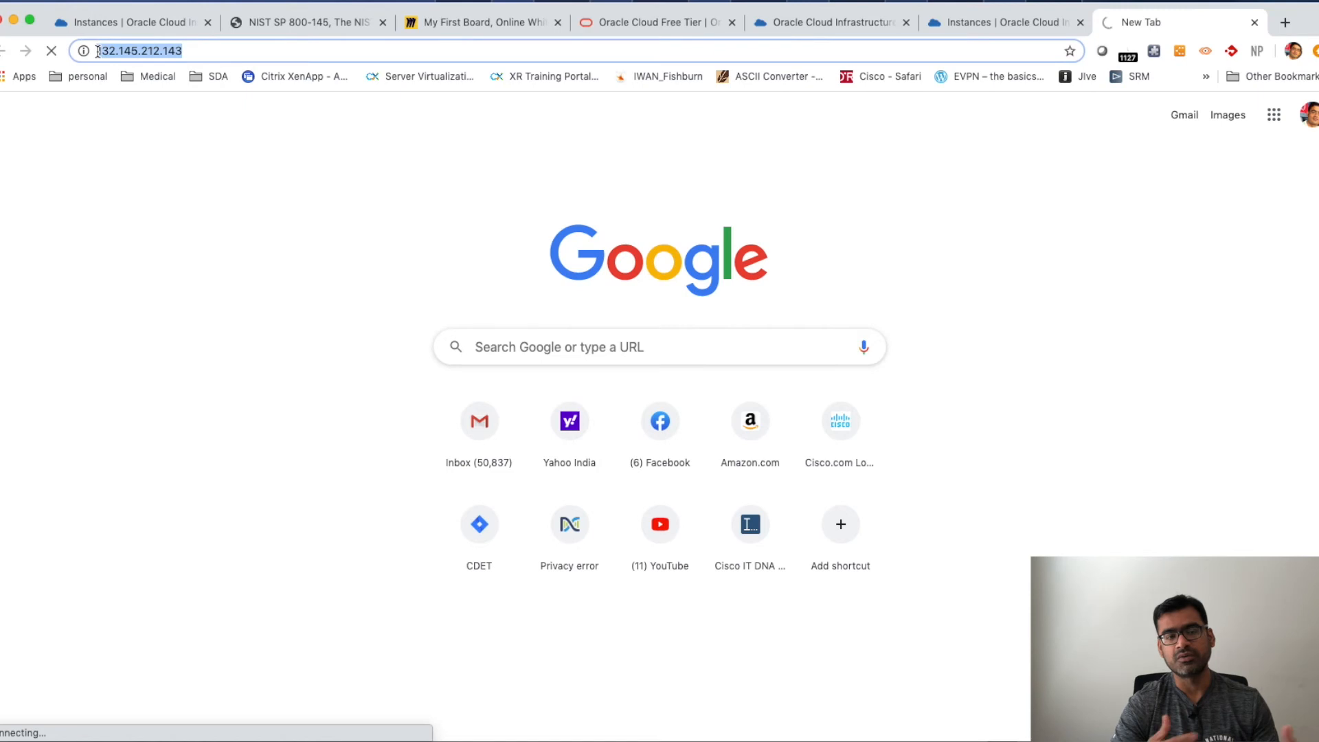
left_click(98, 52)
type("http://")
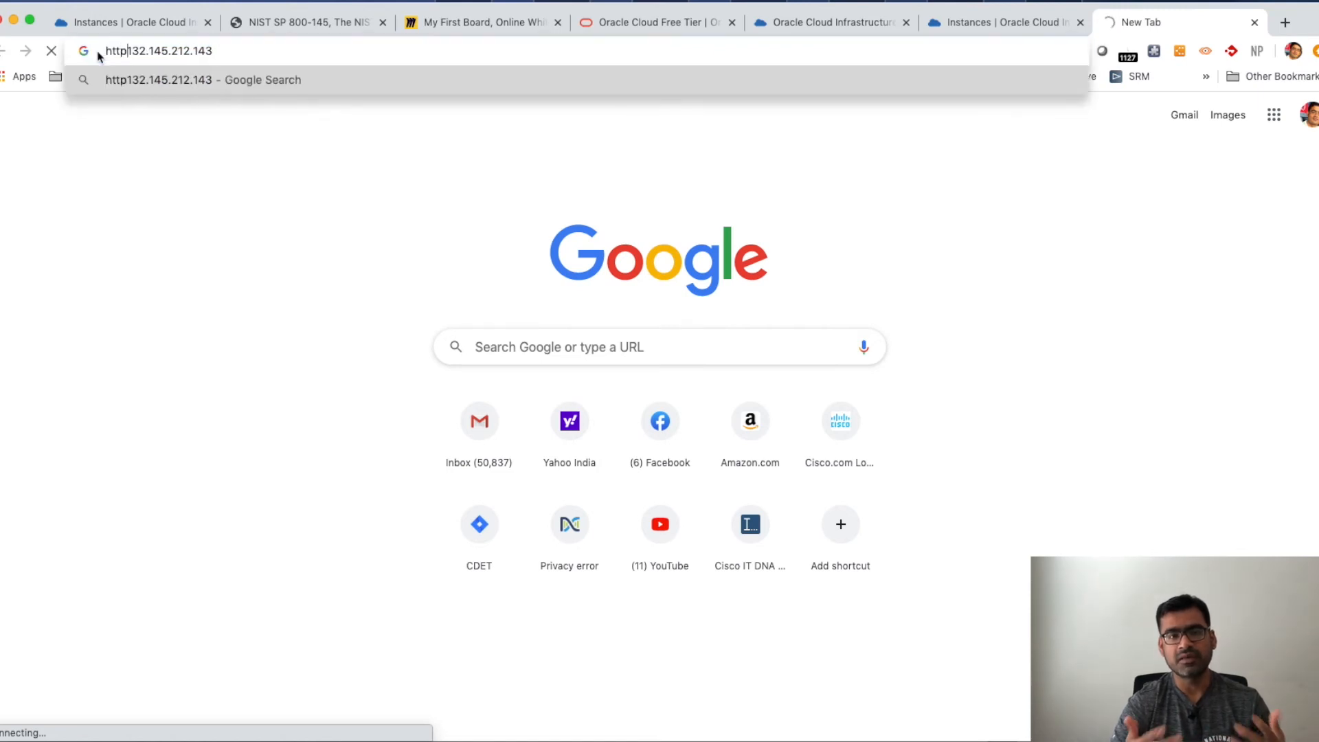
key("Return")
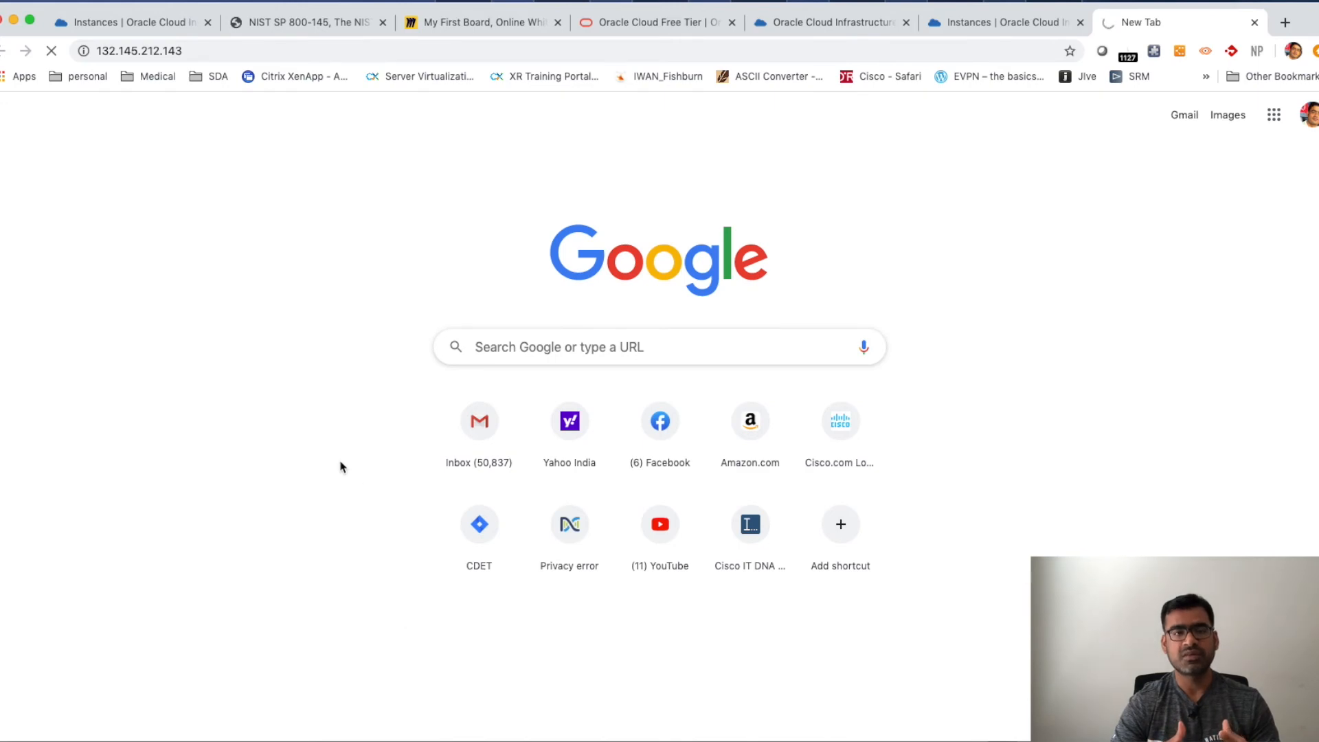
key("ctrl+Up")
left_click(213, 258)
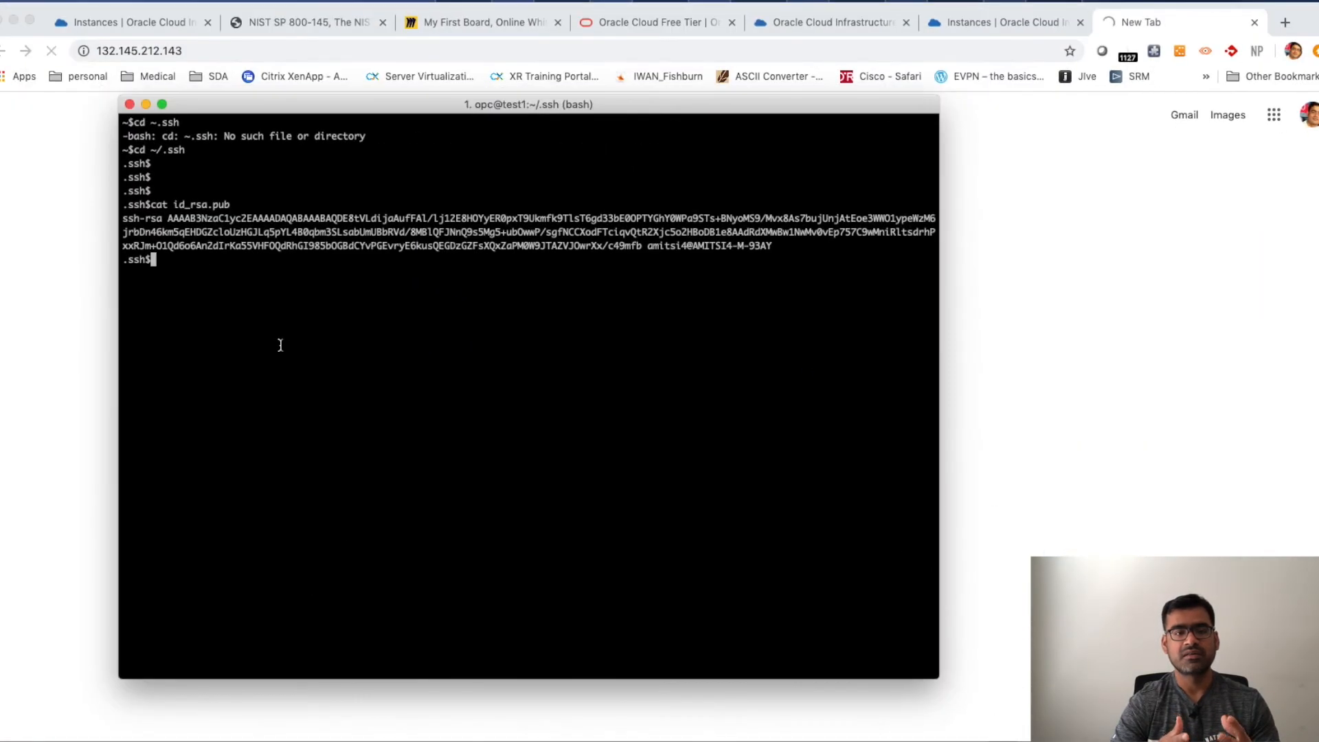
key("Return")
key("Return")
key("Return")
key("Return")
type("cd")
key("Return")
key("Return")
key("Return")
key("Return")
type("ssh opc@")
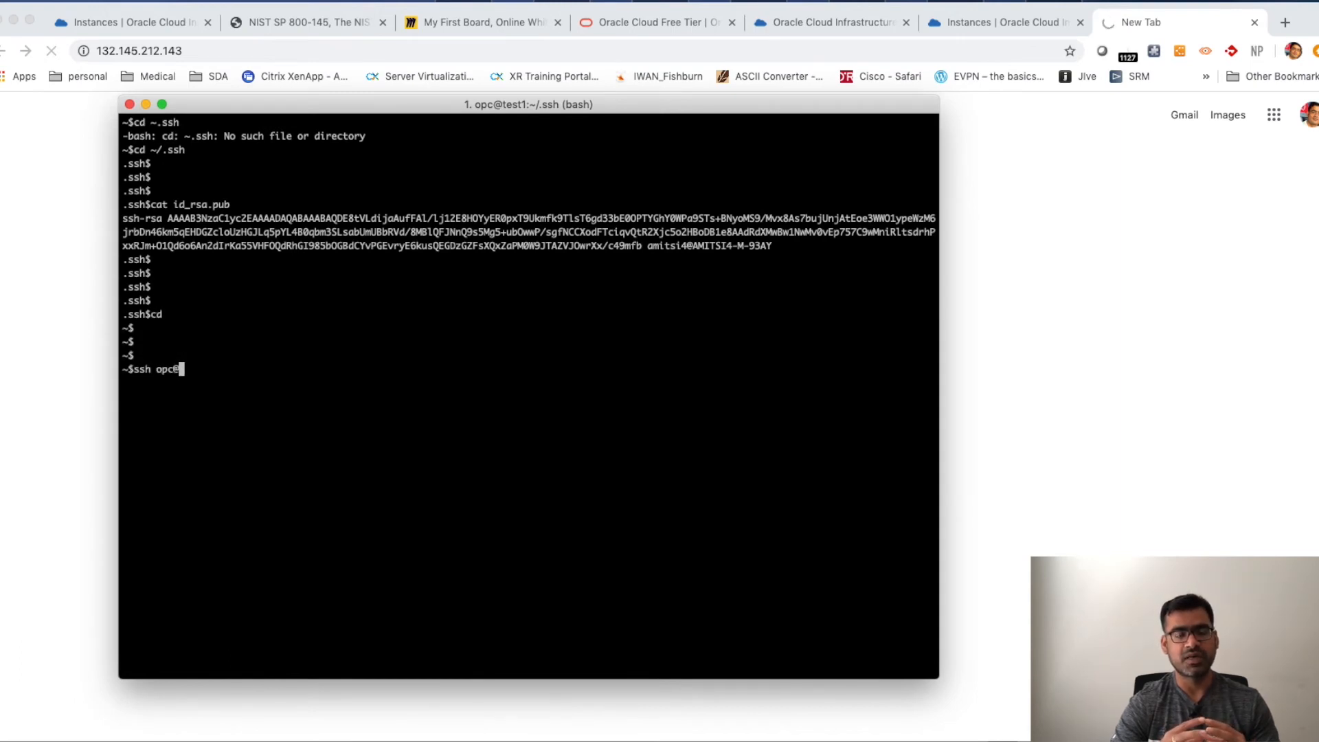
key("super+v")
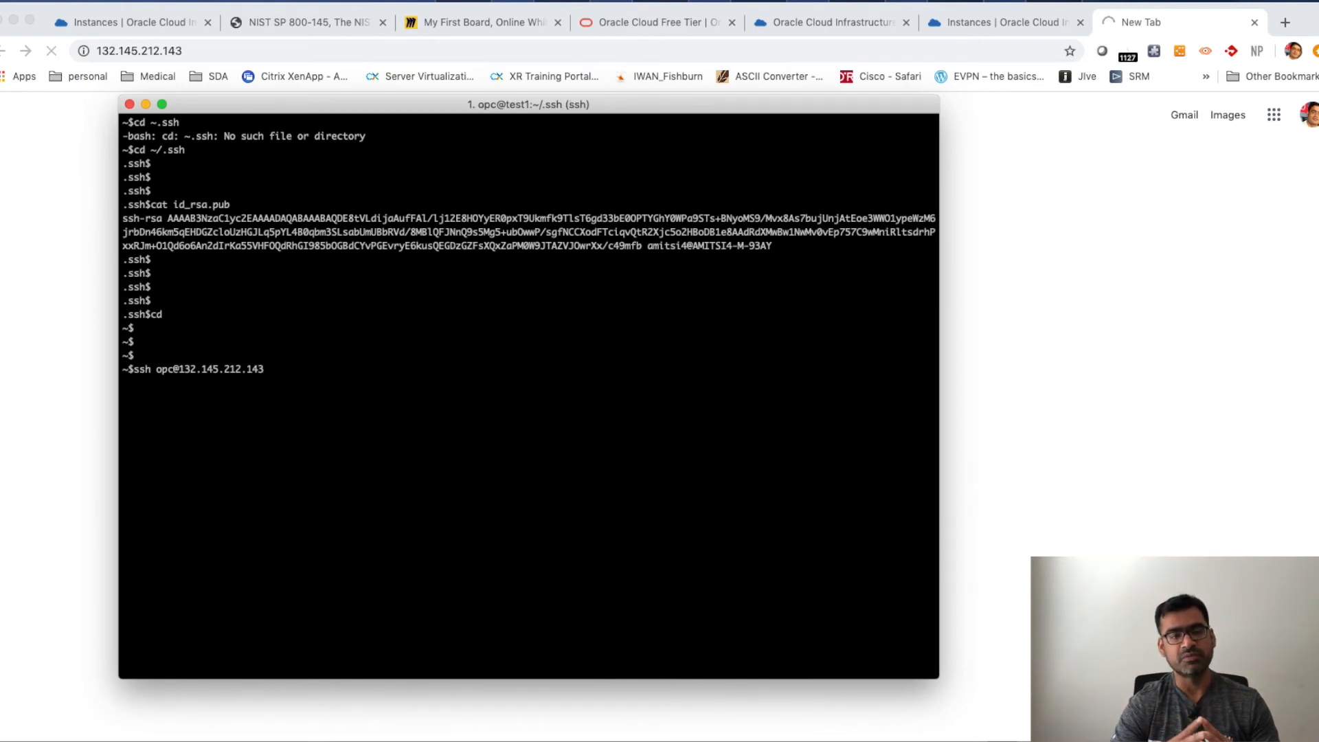
key("Return")
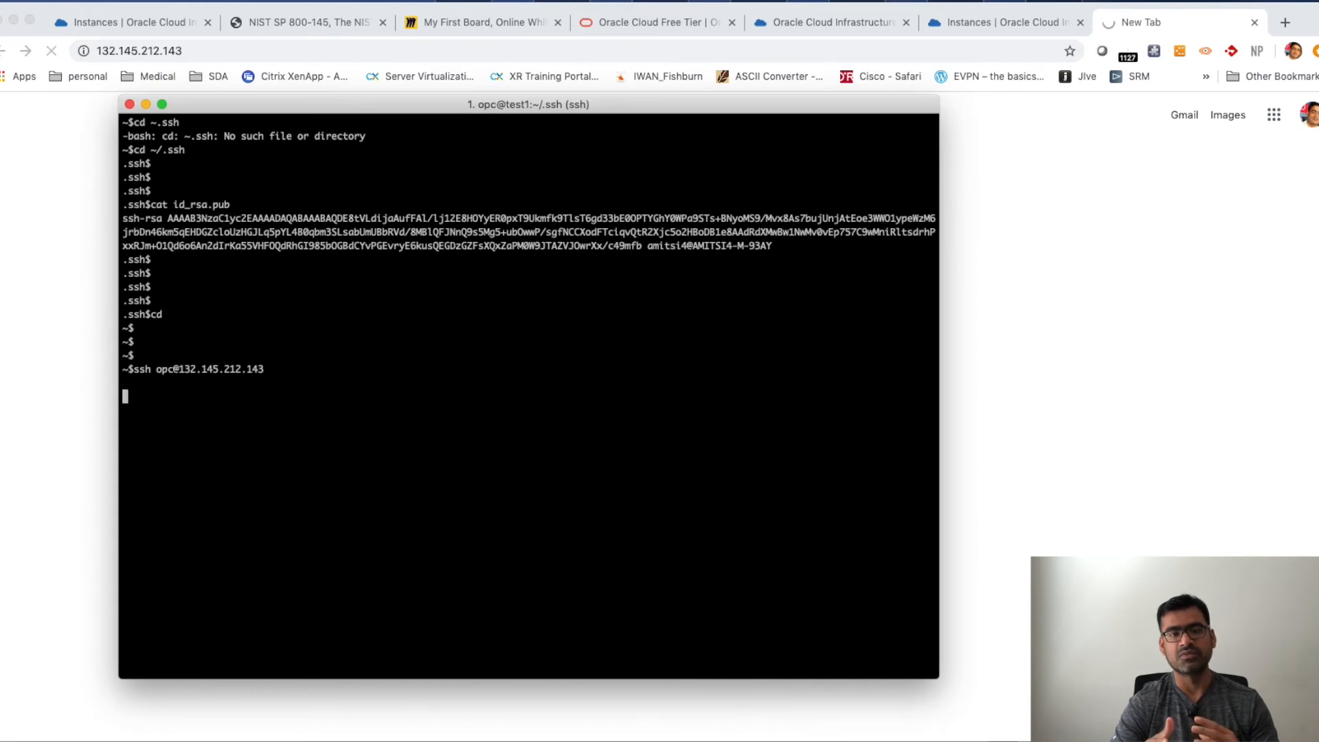
key("Return")
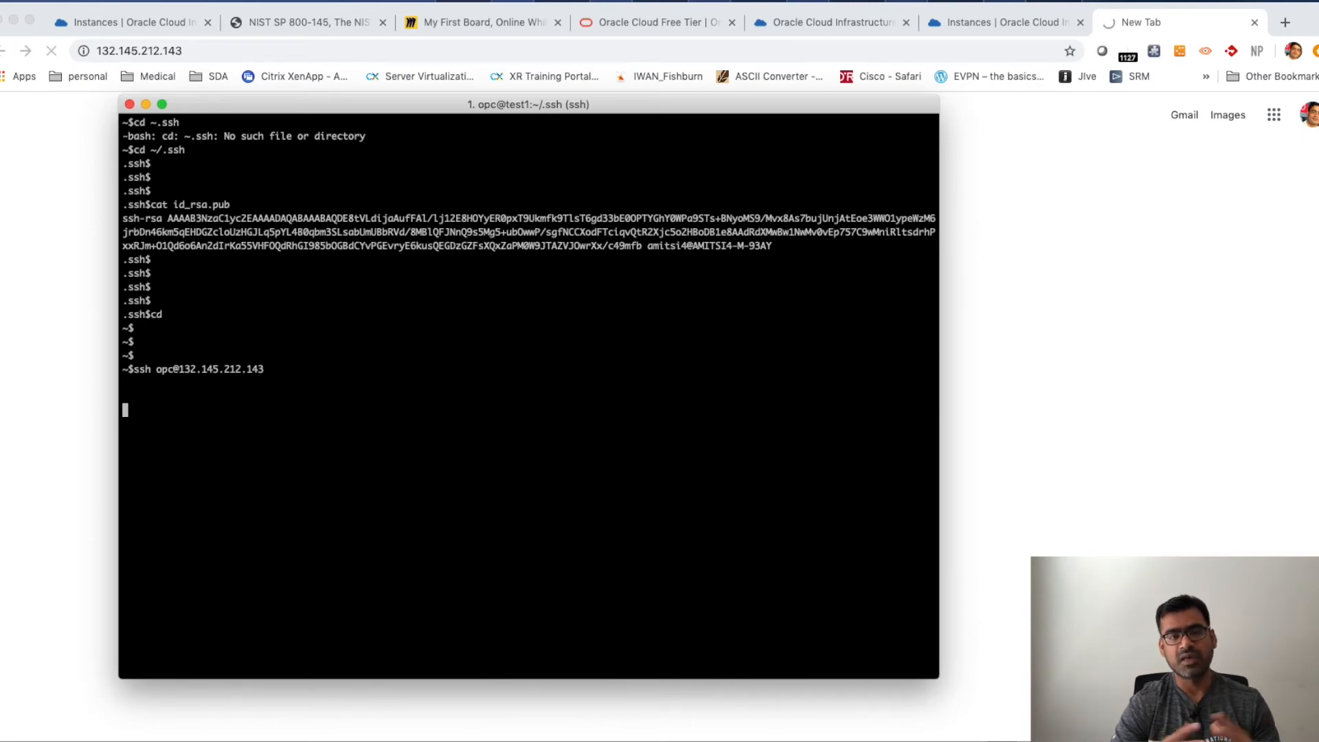
key("ctrl+c")
- Ping the instance's public IP 132.145.212.143 from the terminal
key("Return")
key("Return")
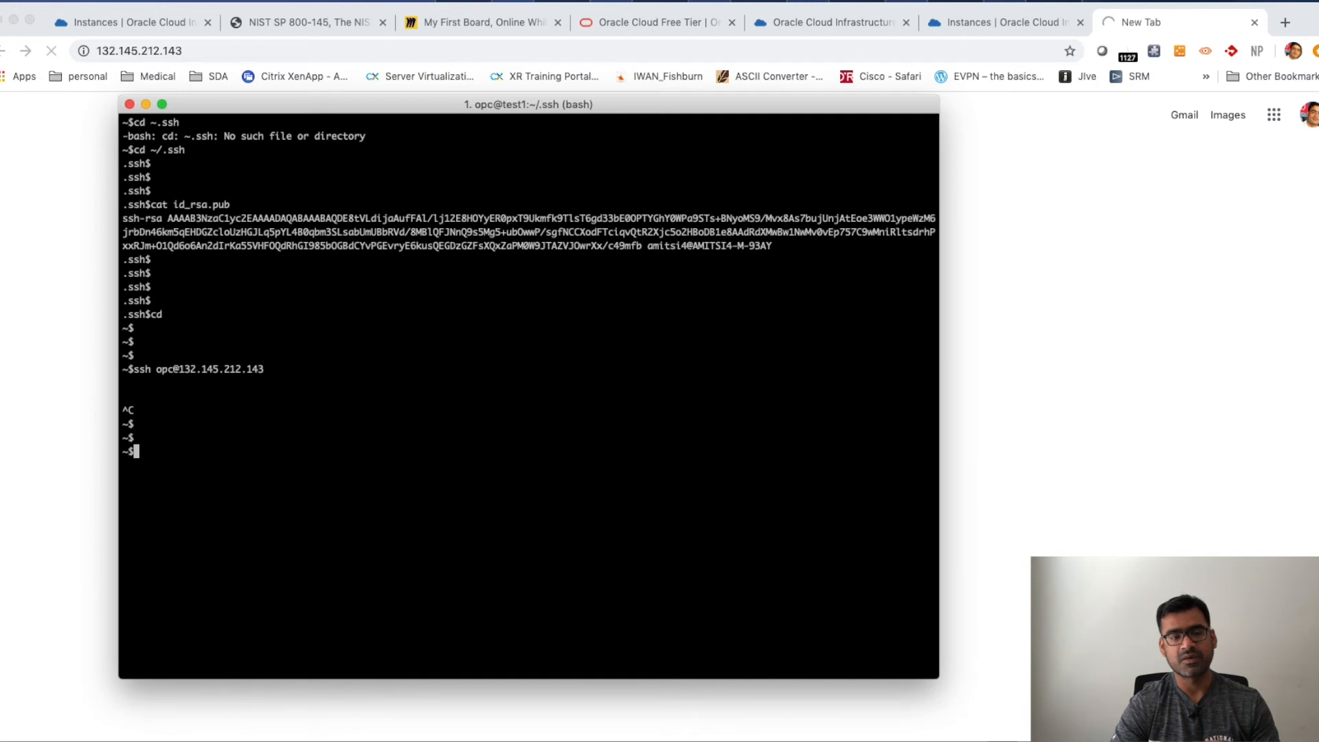
type("ping 132.145.212.143")
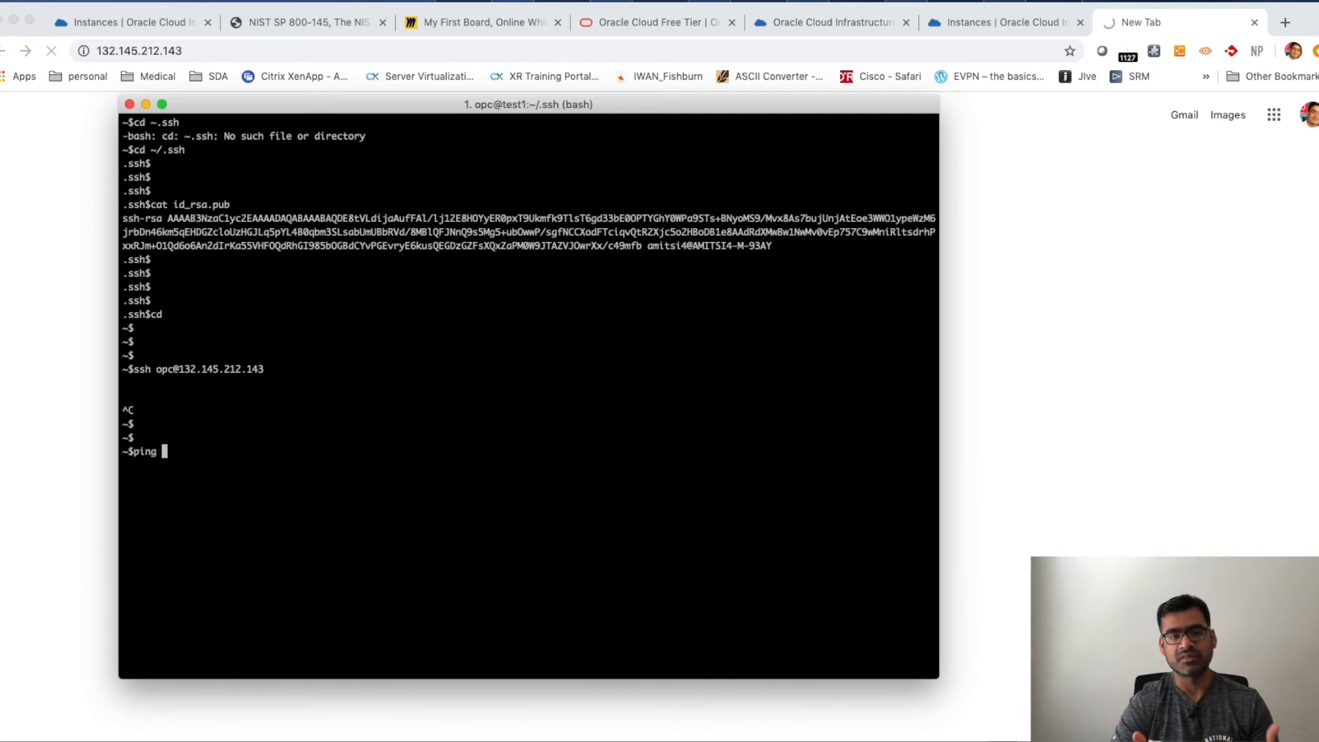
key("Return")
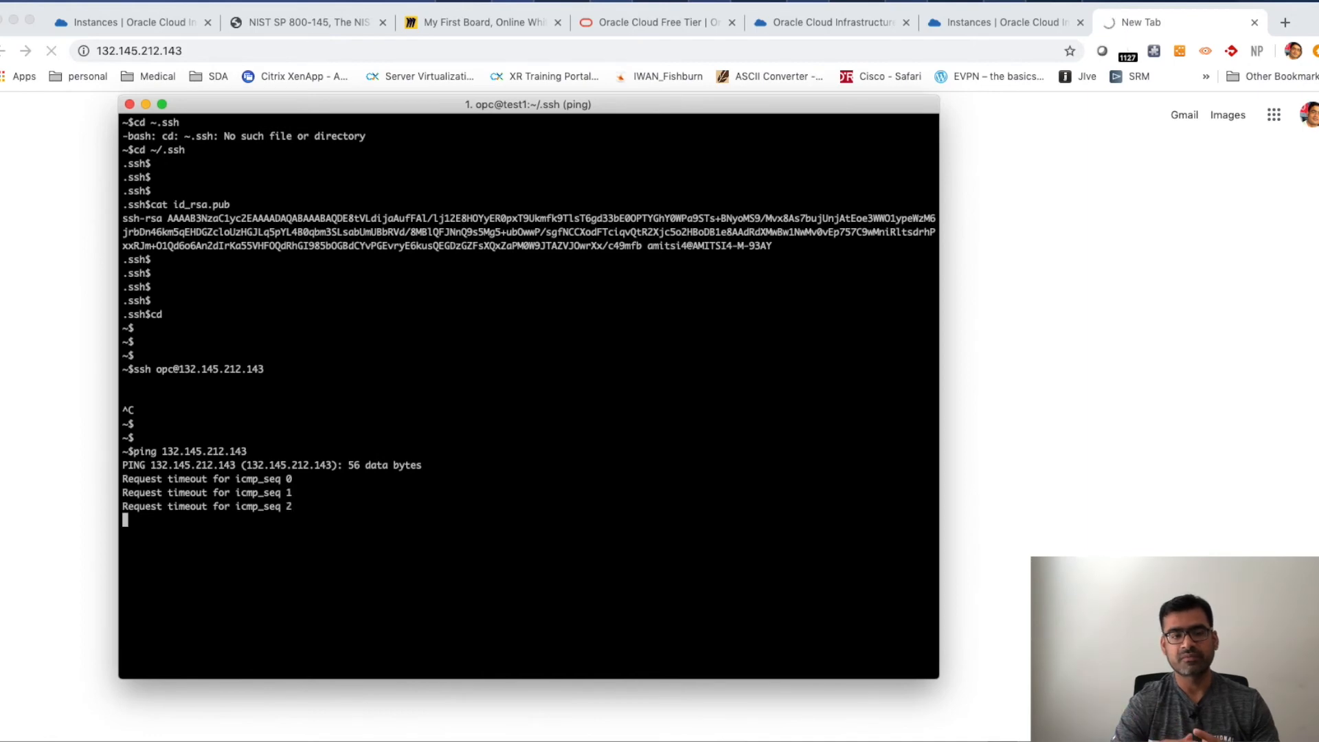
- Back in the console, open the web_VM subnet and its Default Security List for sdntech_demo
left_click(82, 303)
left_click(126, 31)
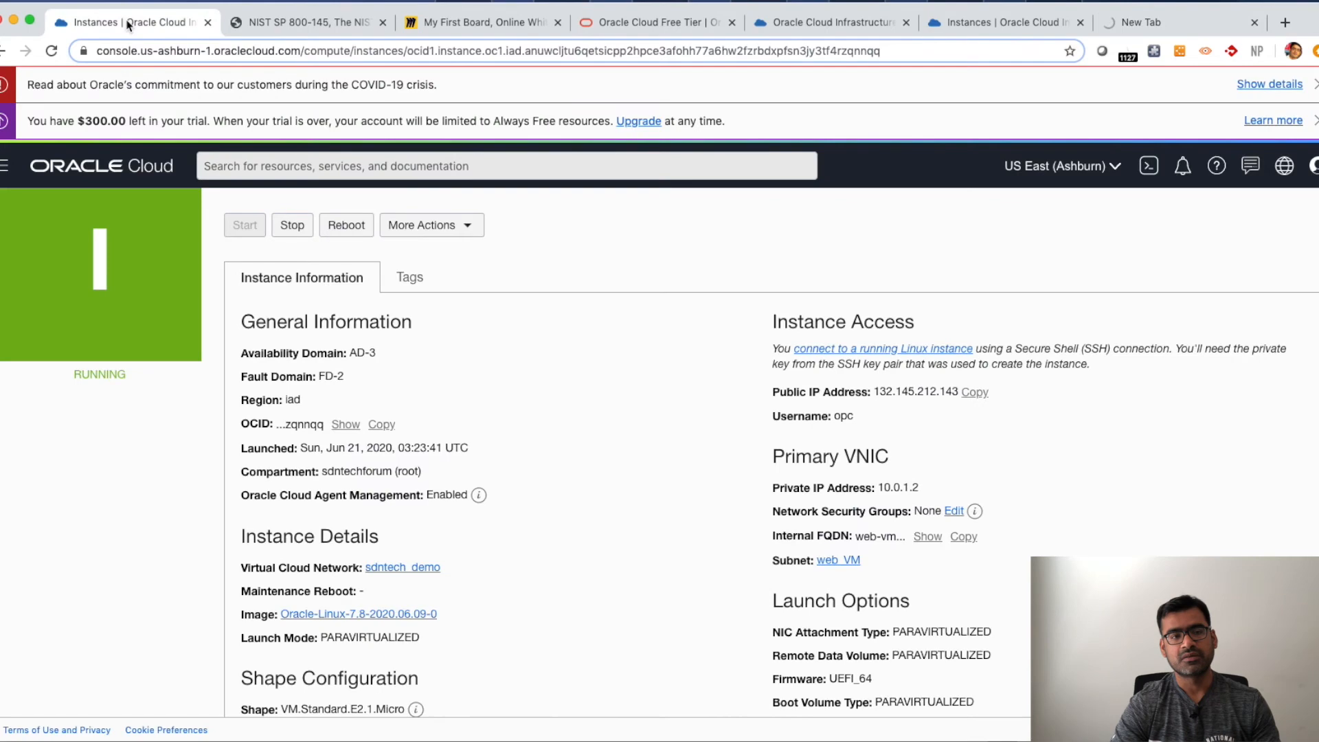
scroll(711, 467, "down", 3)
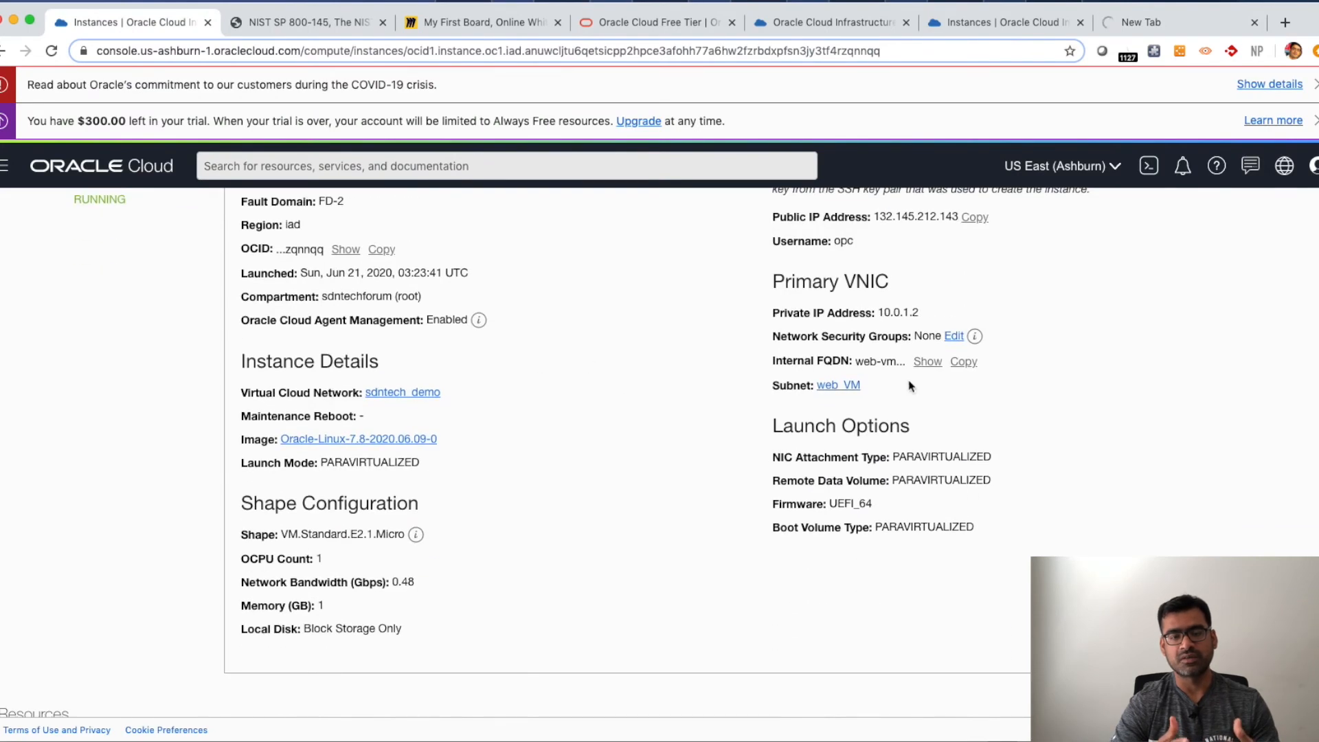
scroll(973, 385, "up", 2)
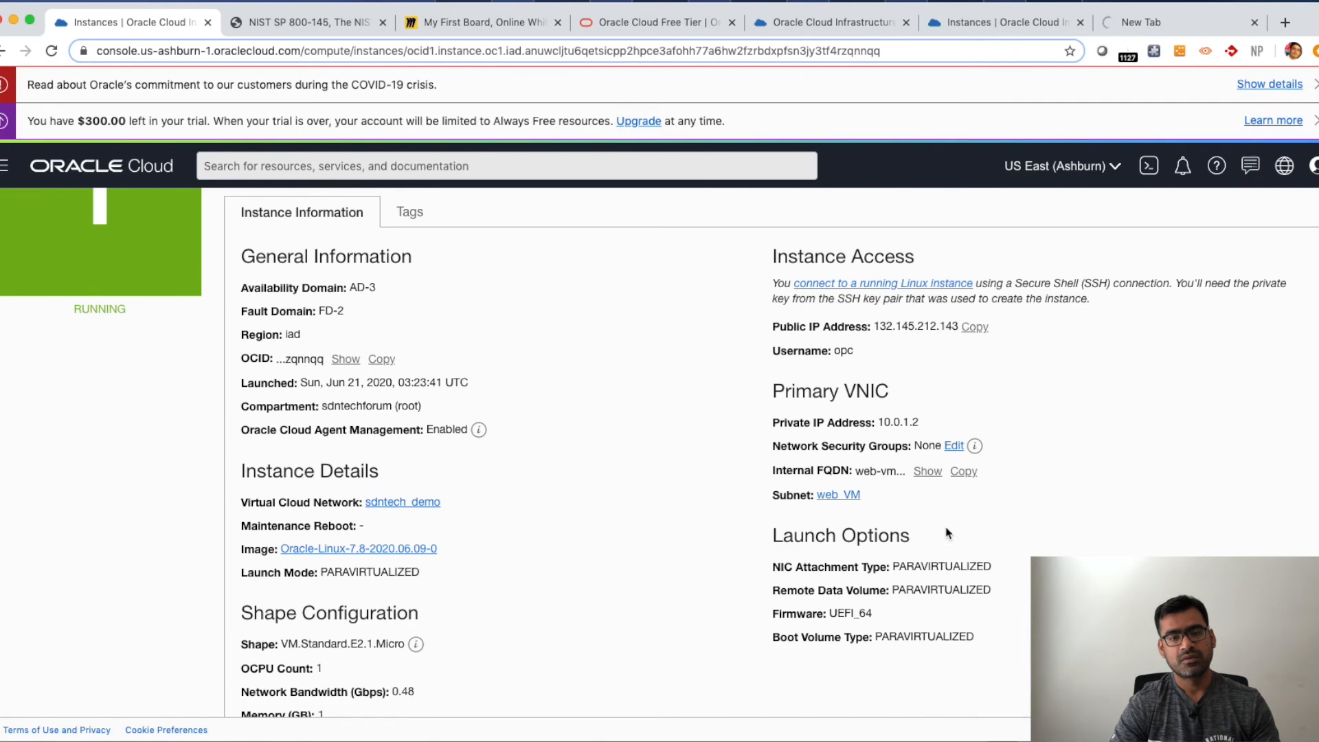
left_click(850, 496)
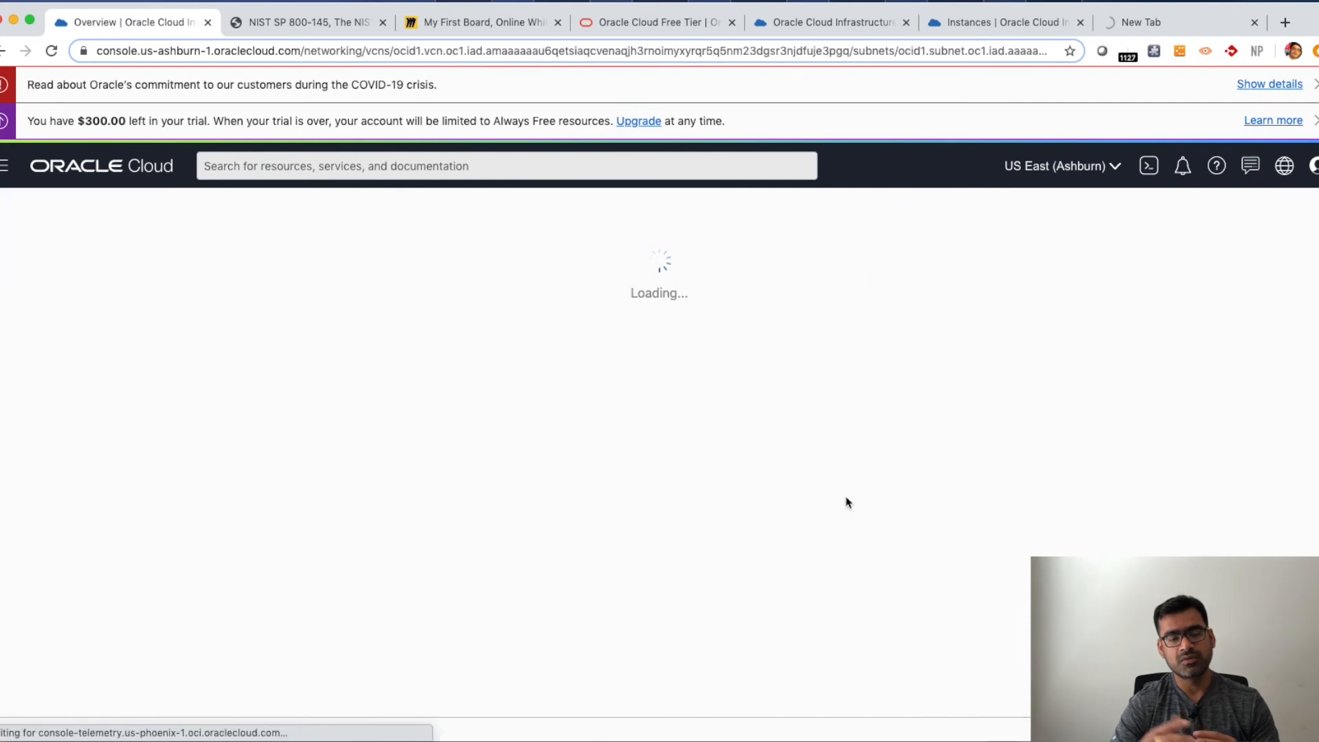
scroll(167, 504, "down", 2)
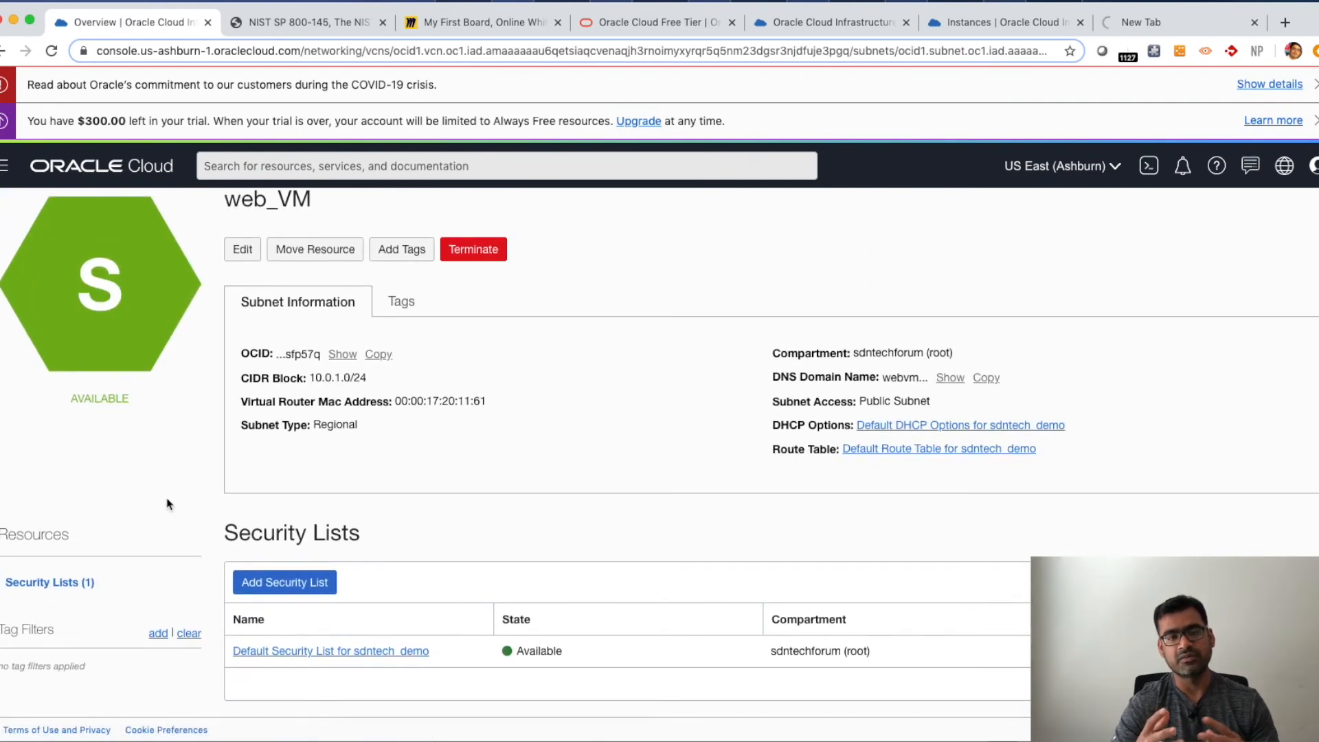
left_click(394, 651)
- Examine the security list's ingress rules' port ranges and ICMP types, then its egress rules
scroll(462, 559, "down", 3)
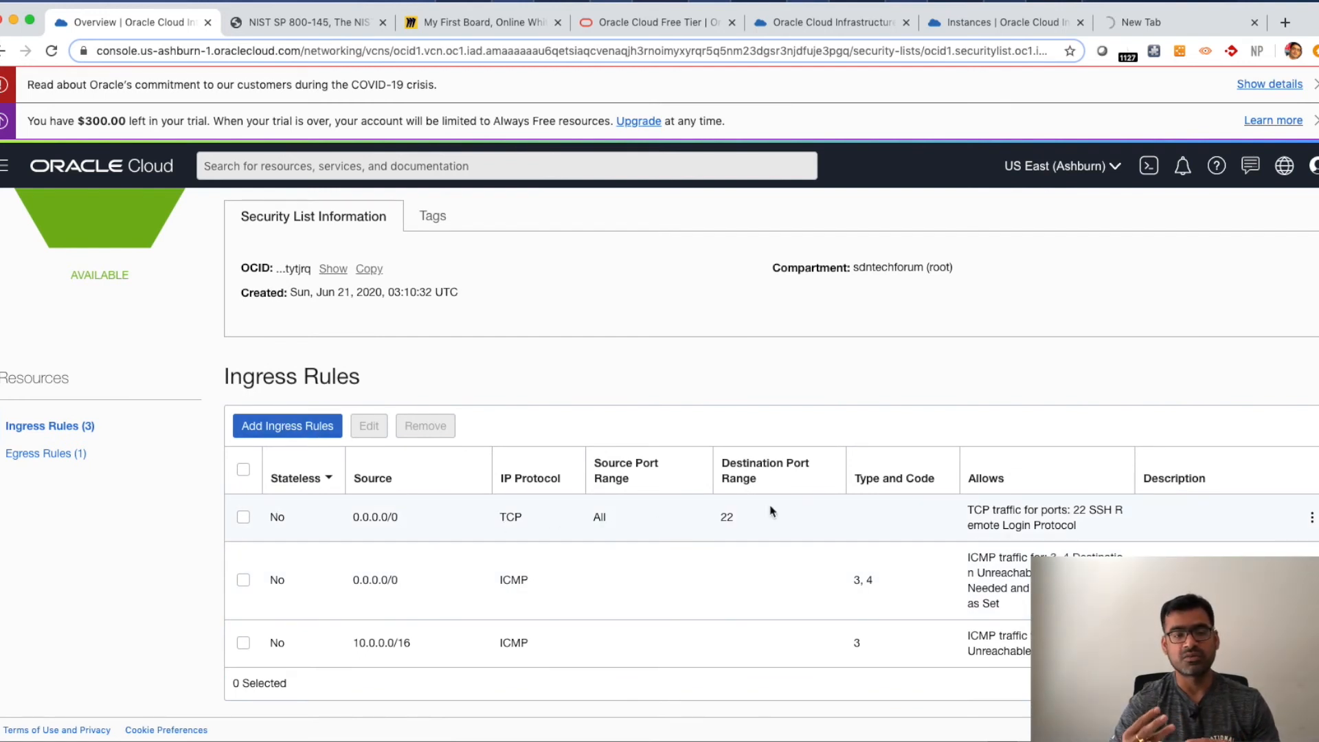
left_click_drag(744, 526, 597, 517)
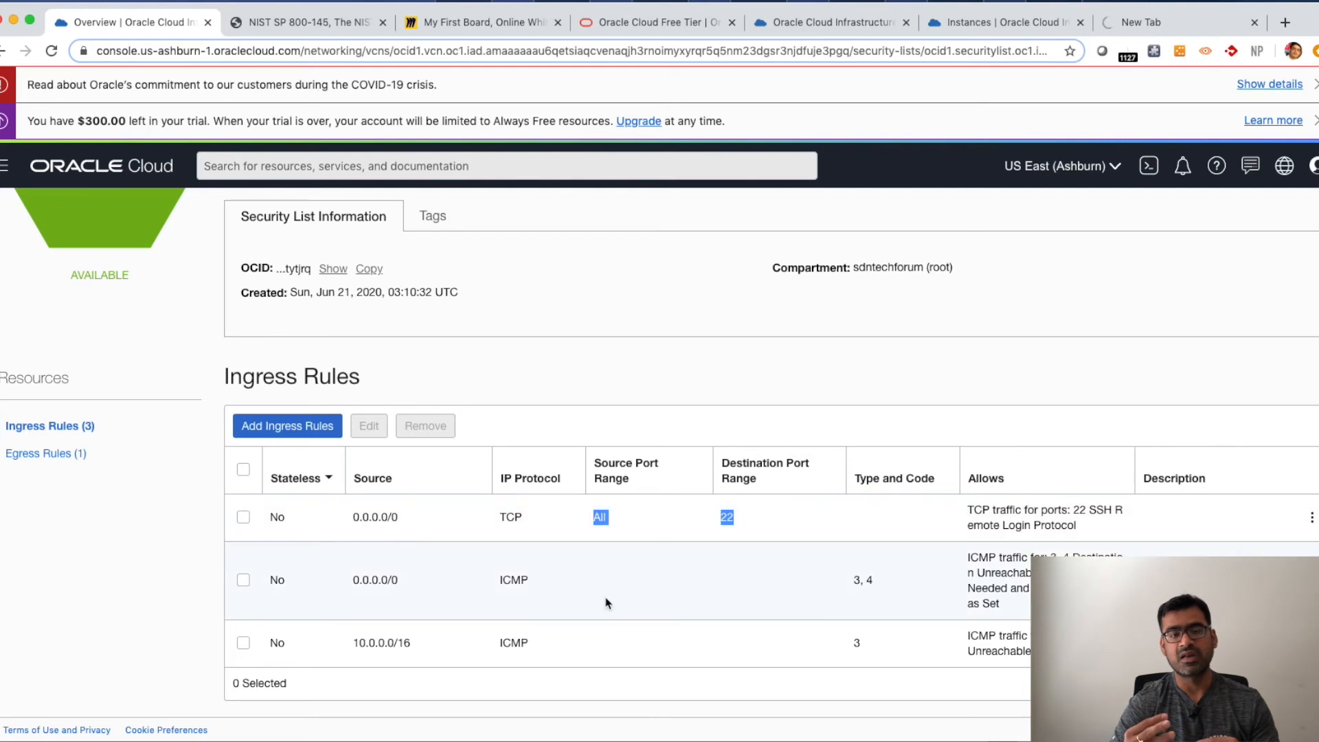
left_click(869, 580)
triple_click(869, 581)
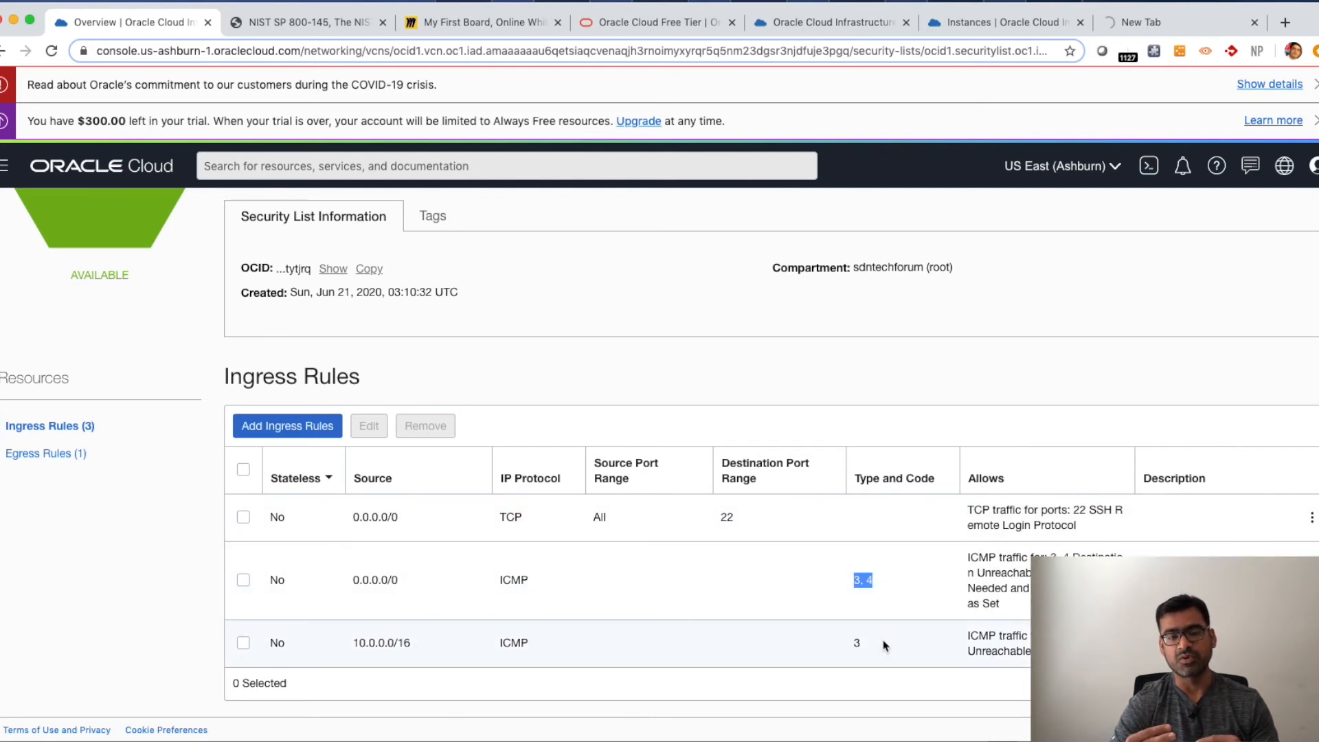
double_click(857, 643)
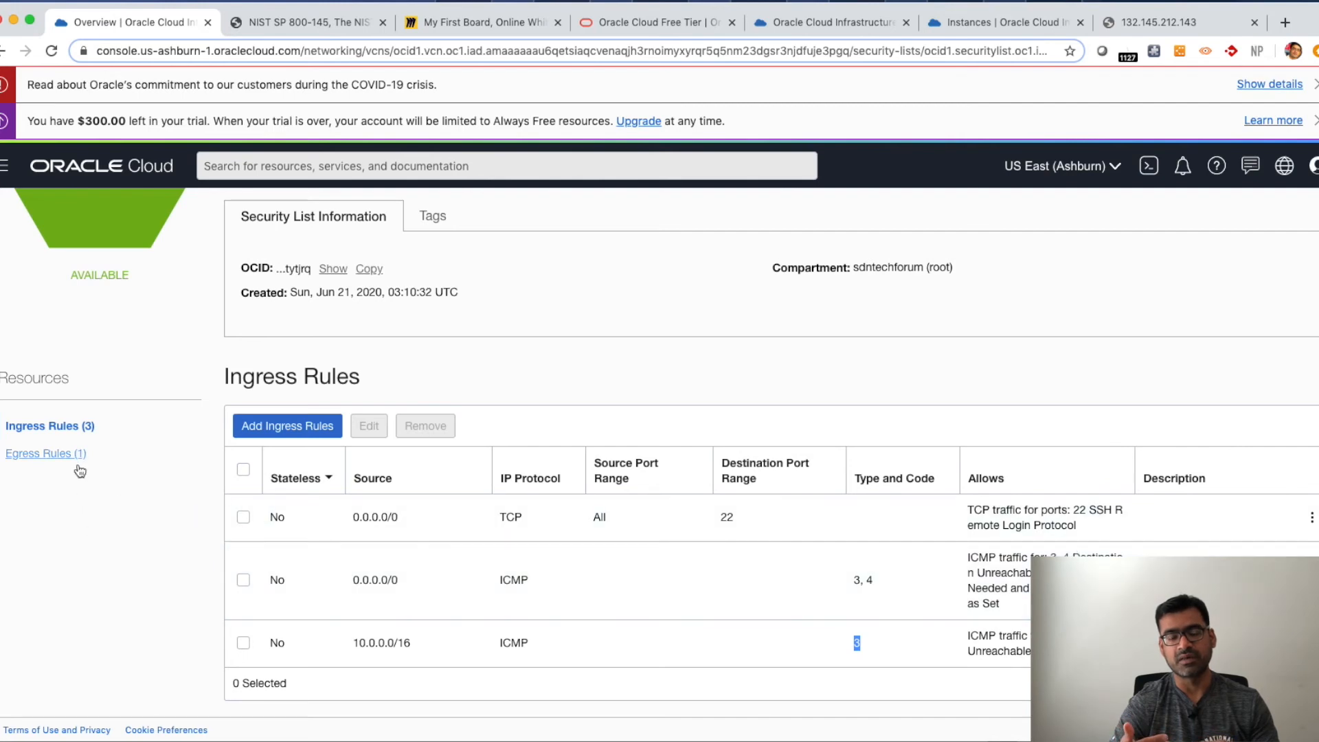
left_click(54, 455)
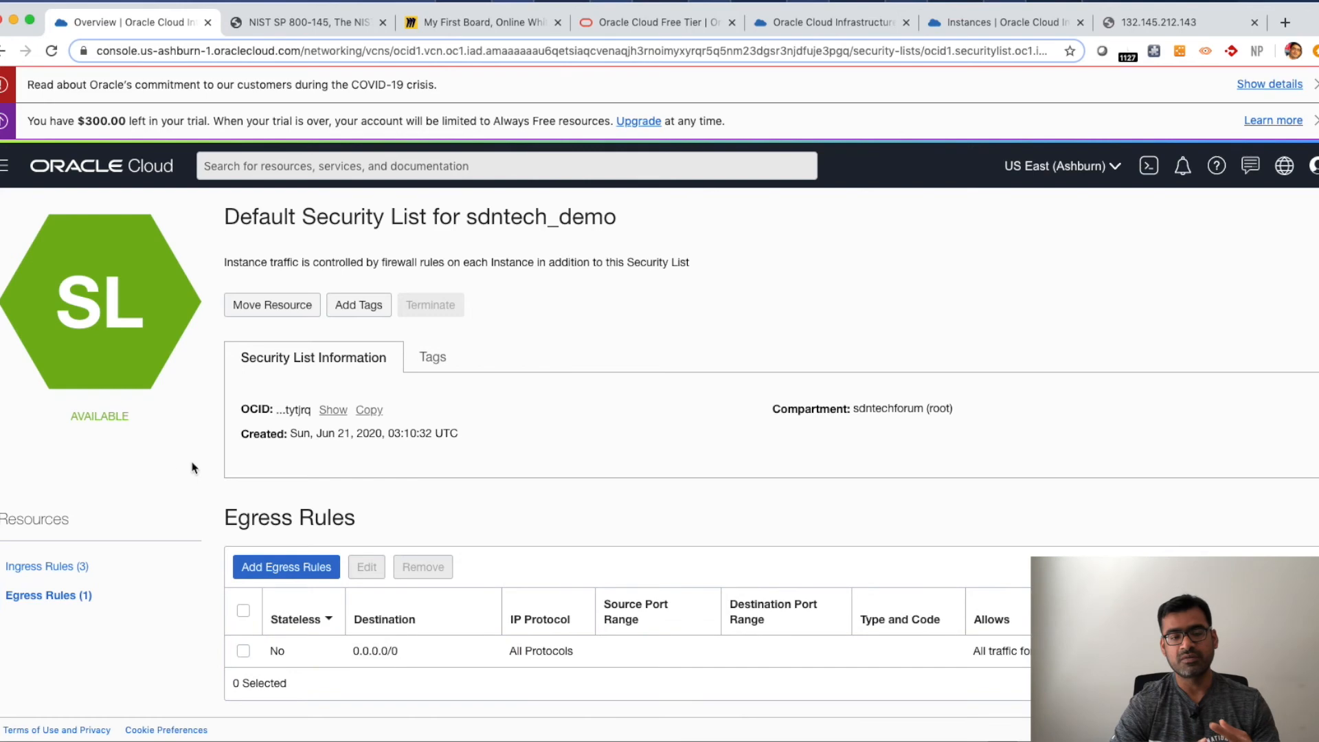
- Return to the sdntech_demo VCN and review its default route table's rules and its subnets
scroll(132, 492, "up", 1)
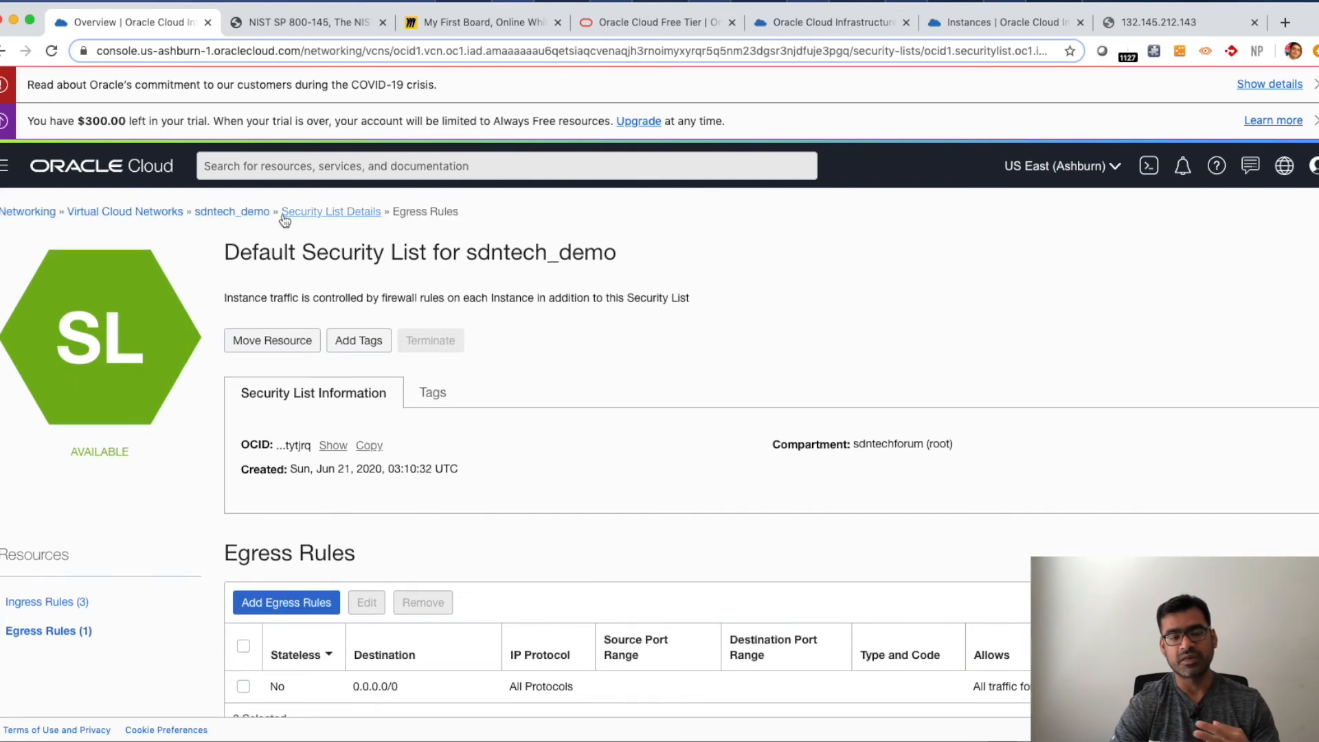
left_click(216, 217)
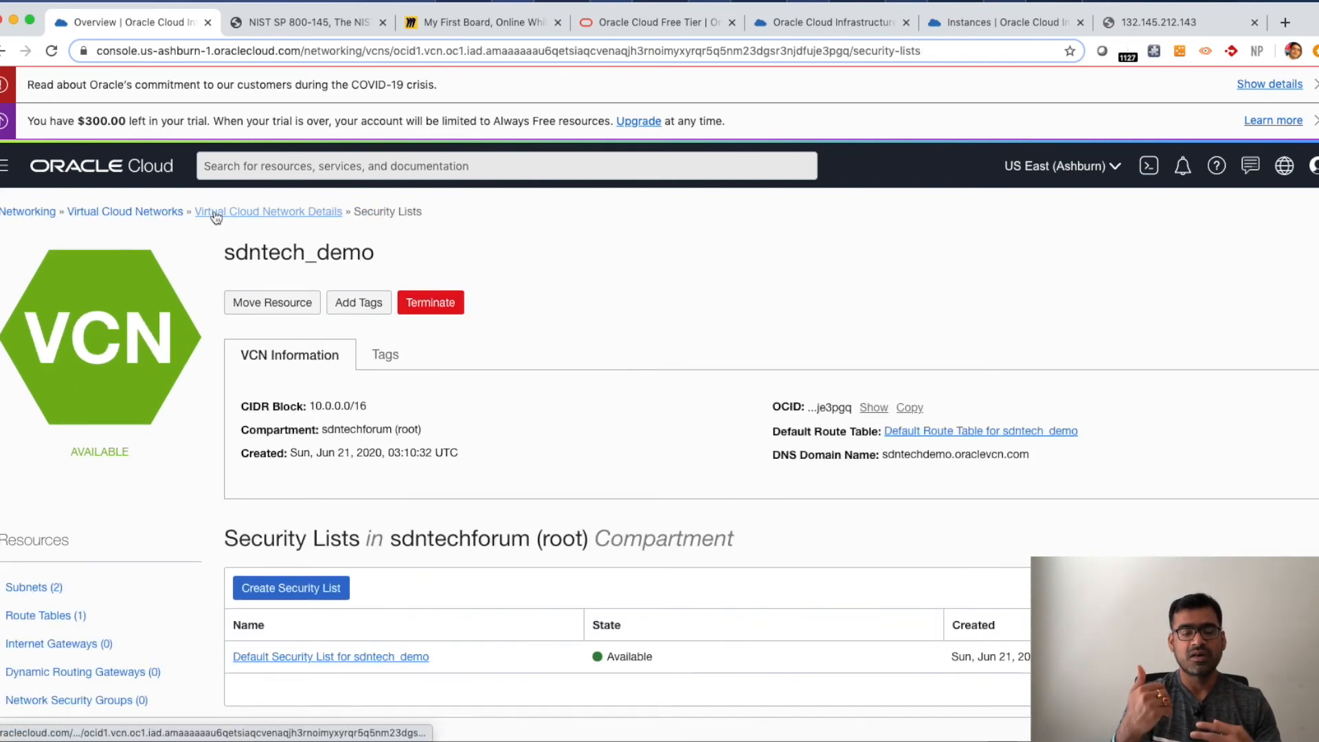
left_click(46, 618)
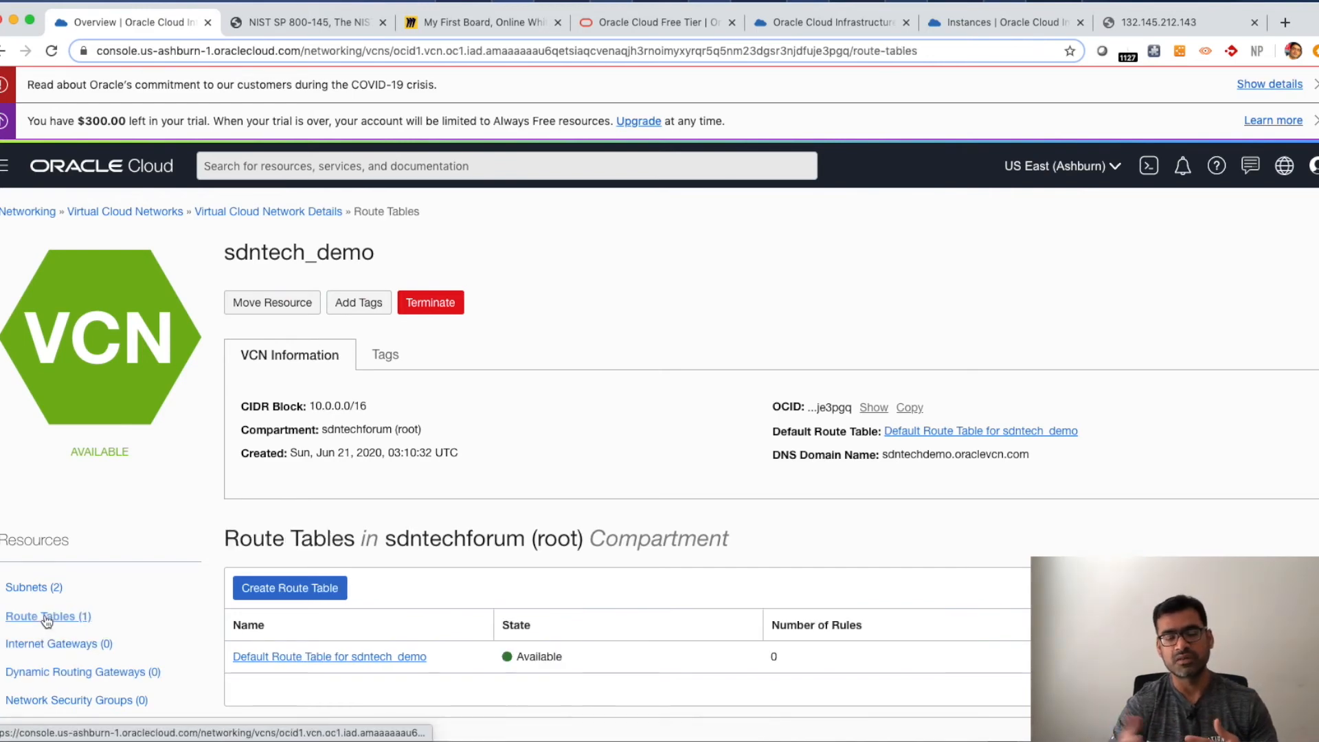
left_click(382, 663)
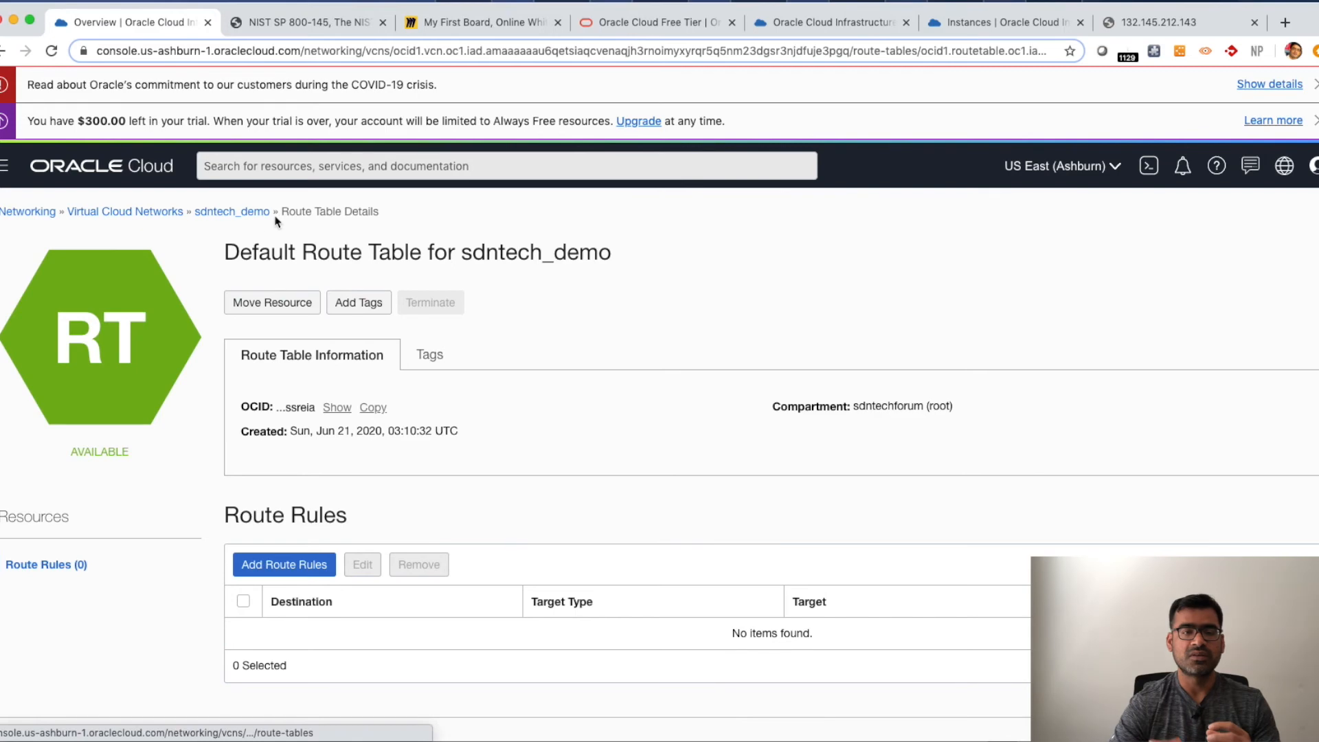
left_click(239, 215)
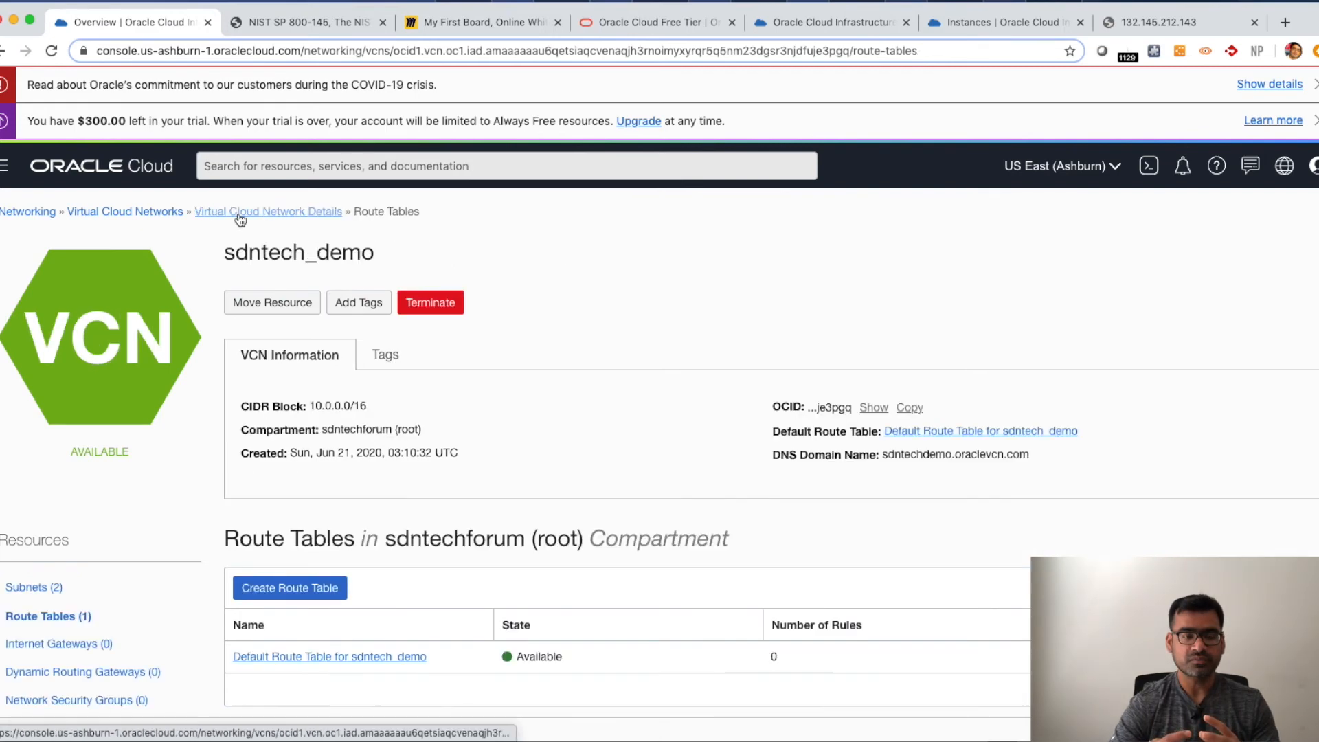
left_click(31, 588)
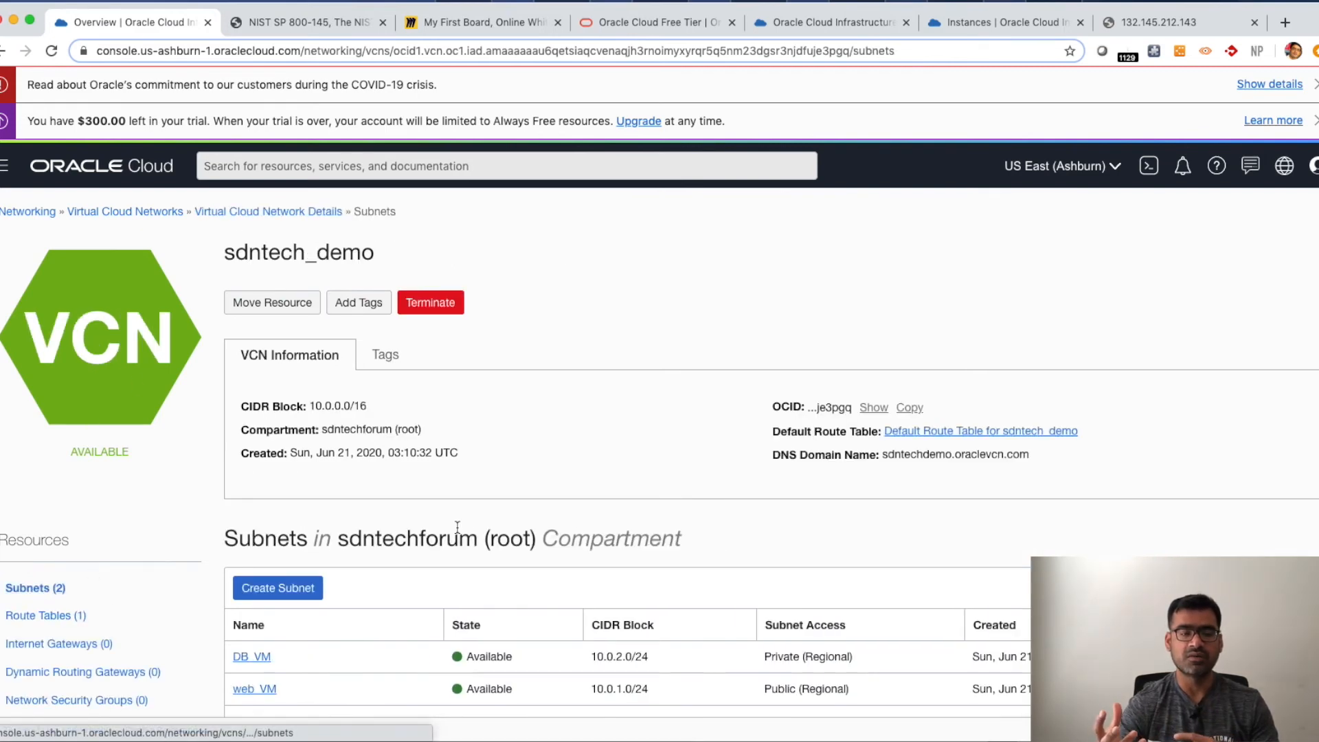
scroll(55, 522, "down", 3)
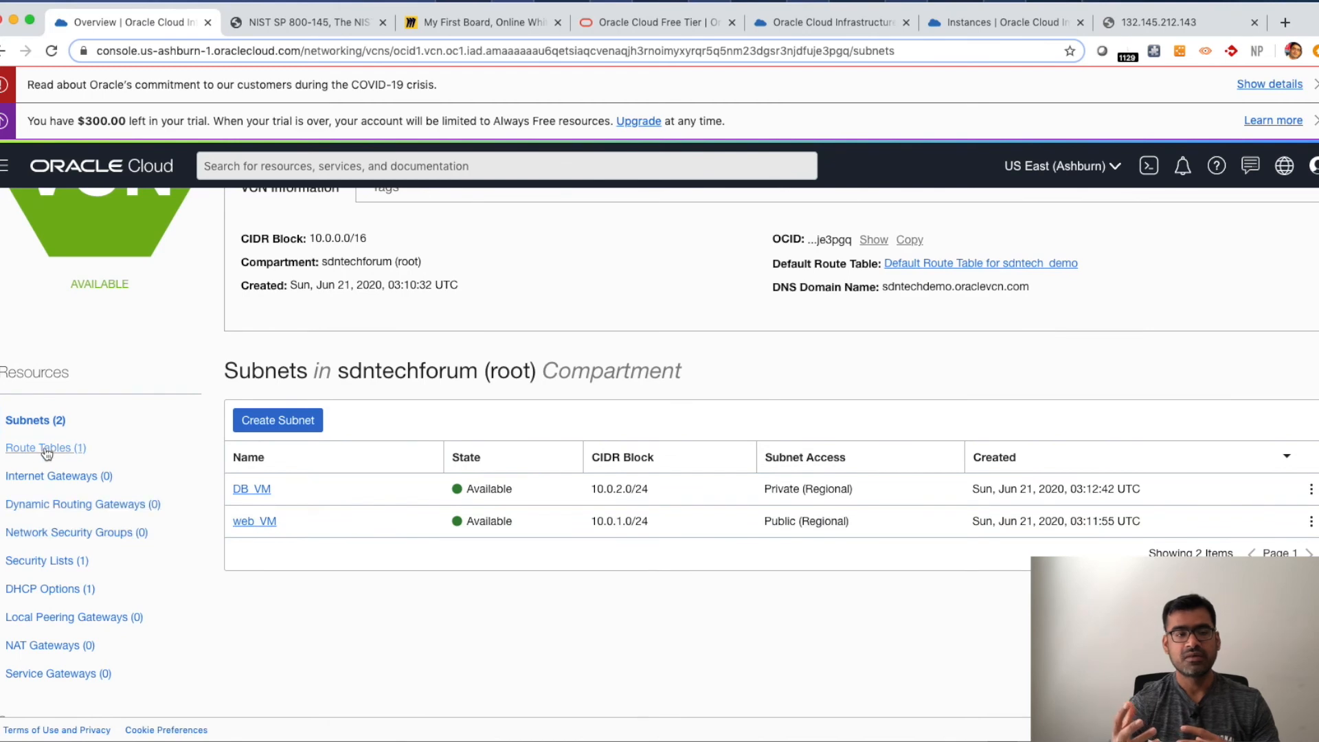
- Create an internet gateway named sdntech_demo_IGW for the sdntech_demo VCN in the sdntech forum root compartment
left_click(78, 483)
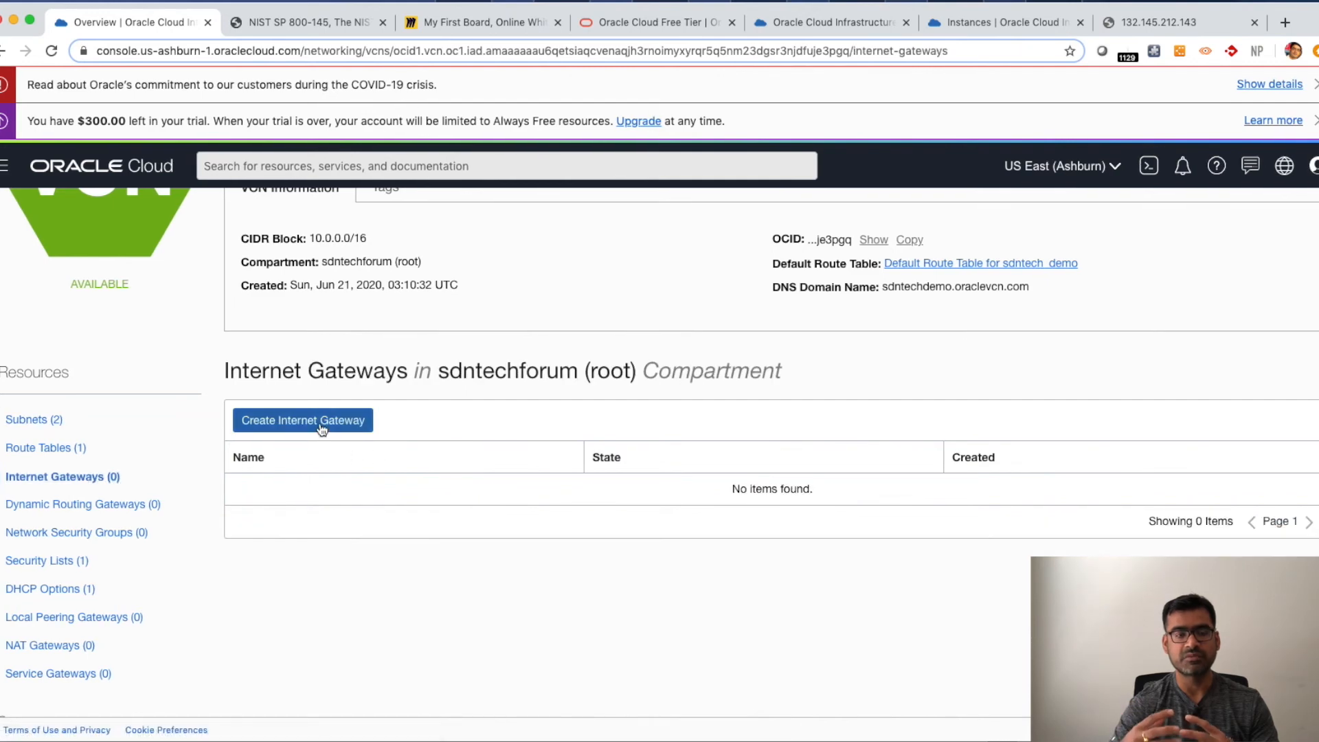
left_click(321, 427)
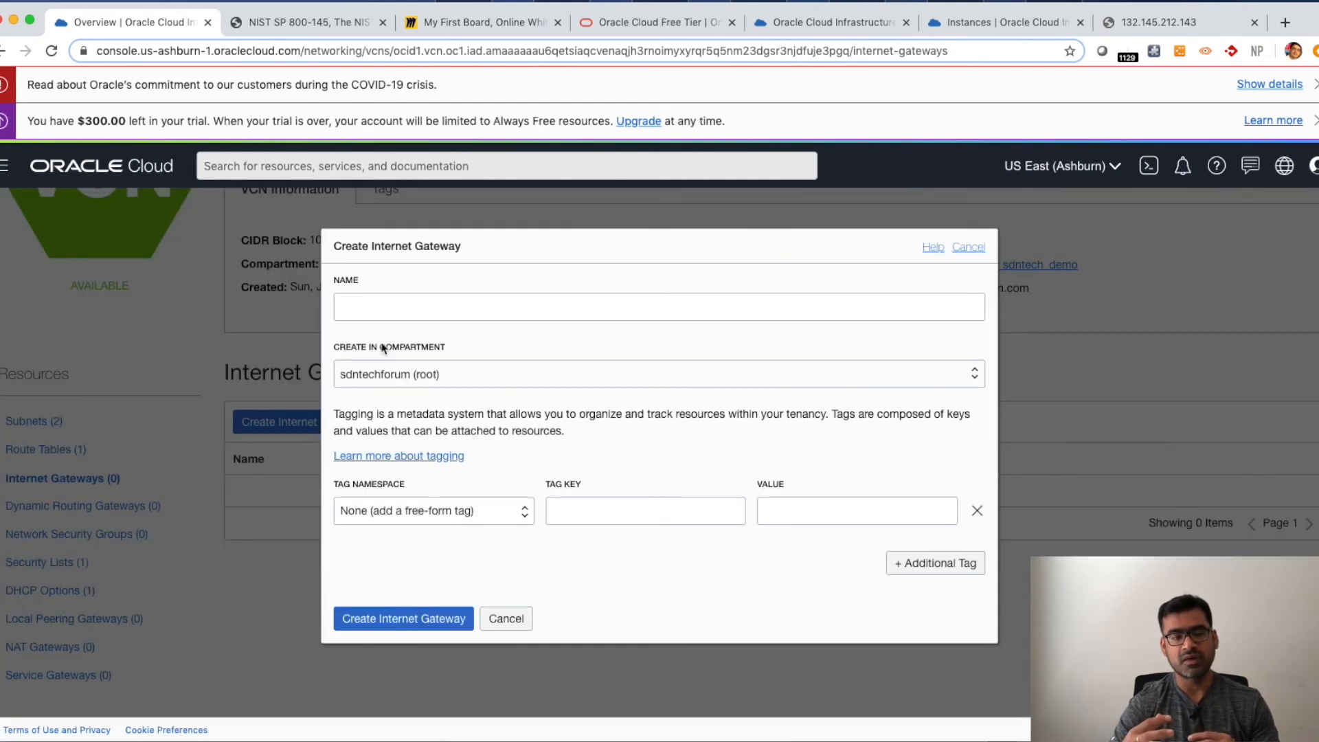
left_click(367, 309)
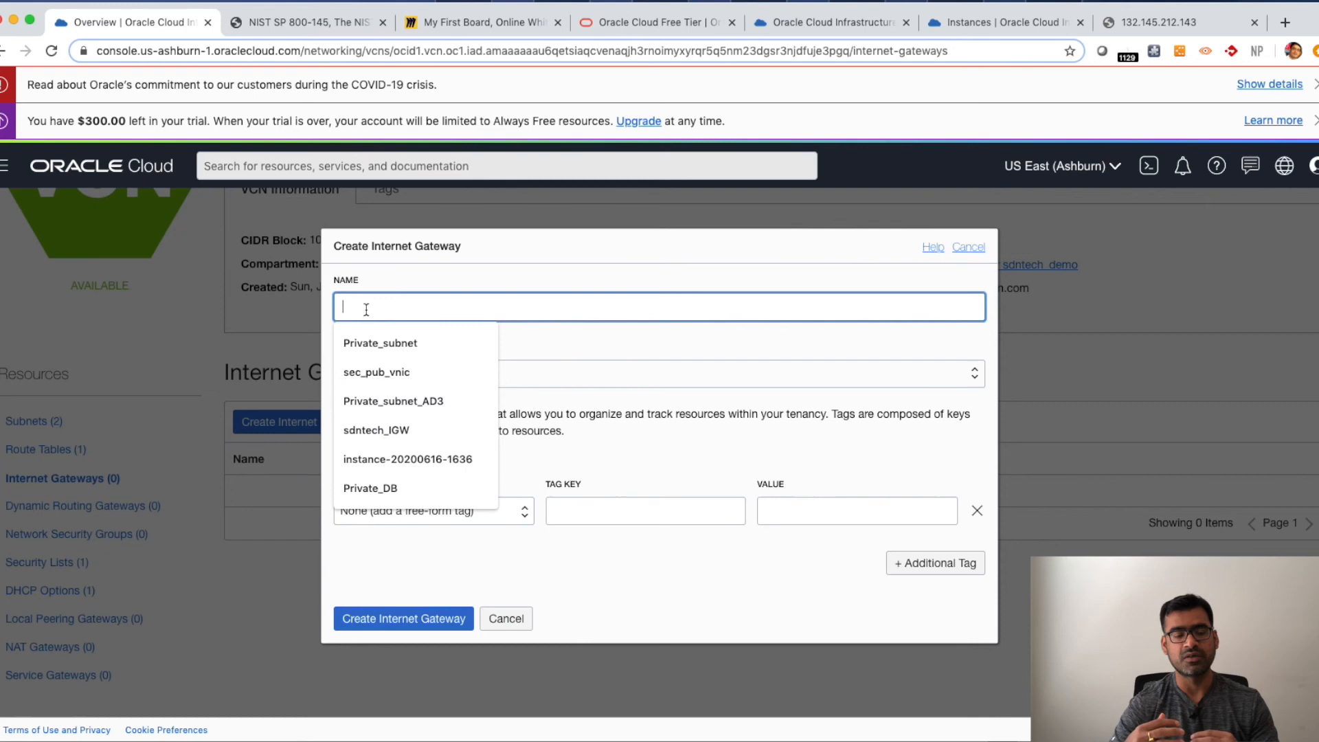
type("sdn")
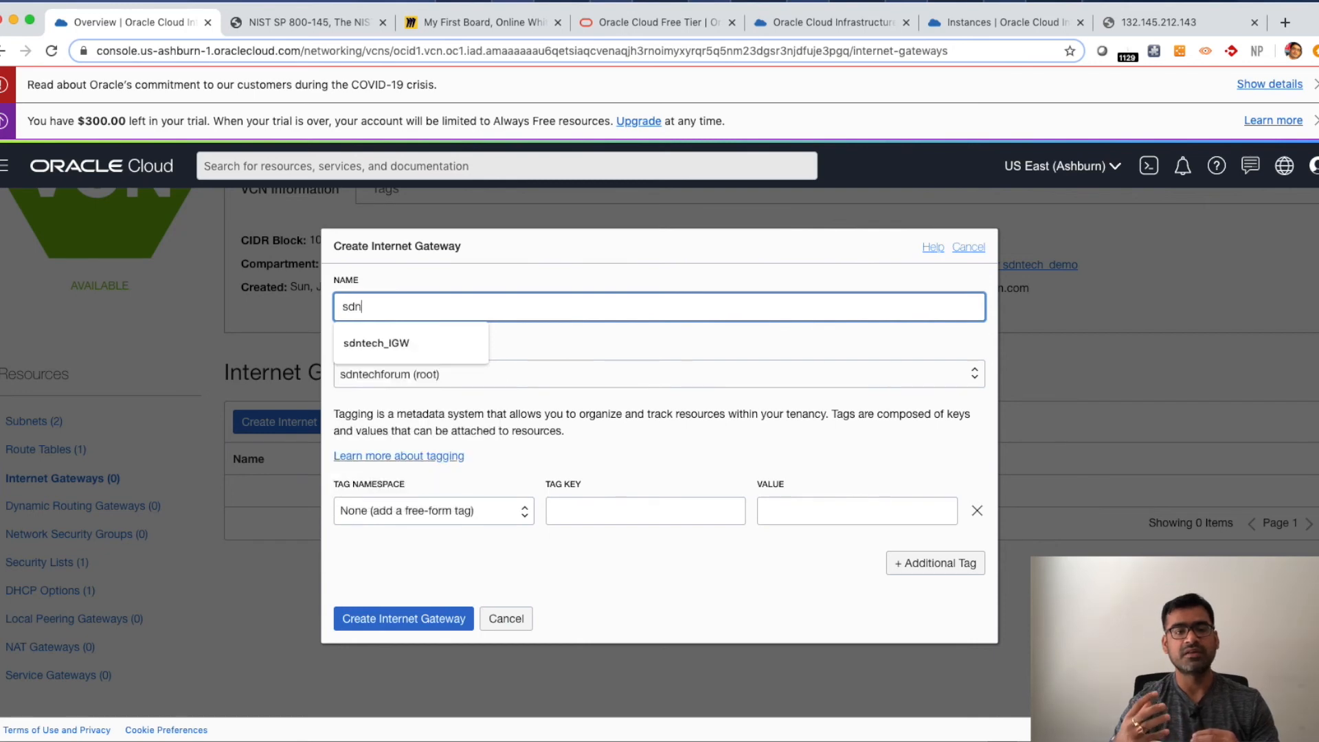
type("tech_de")
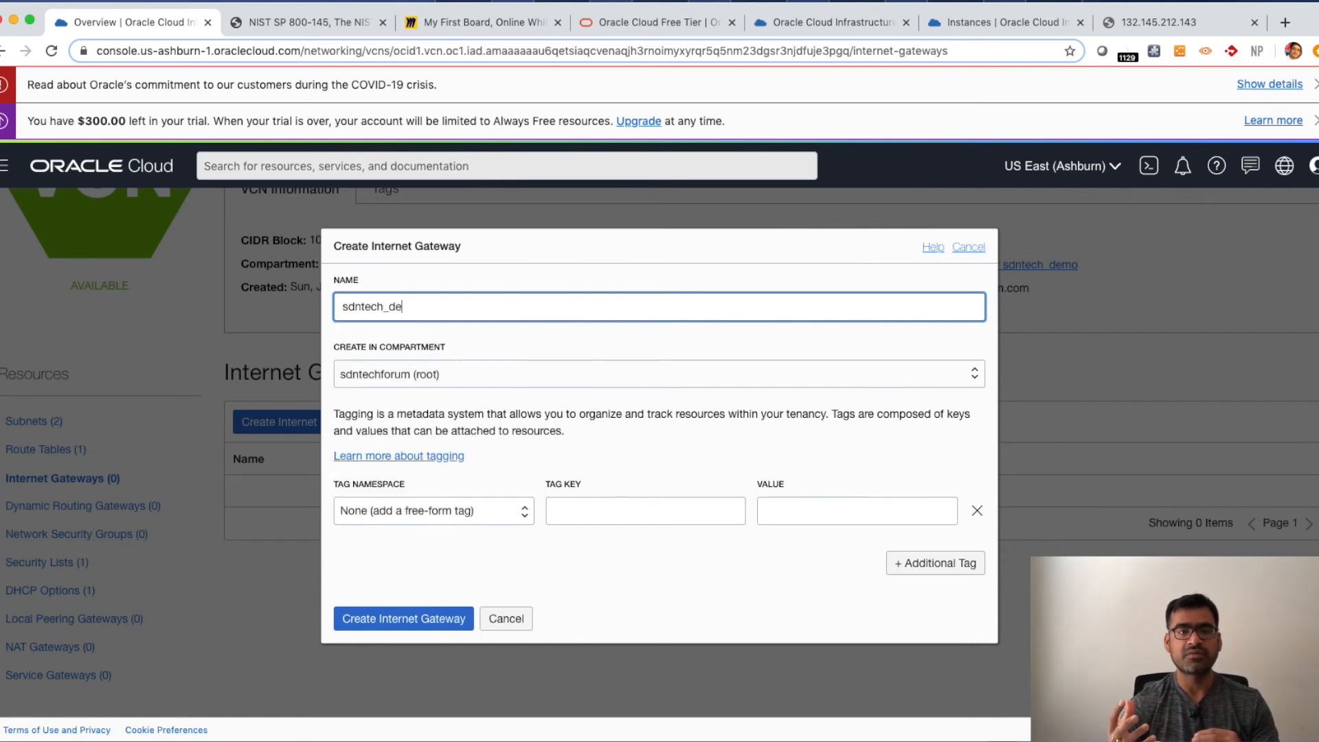
type("mo_IGW")
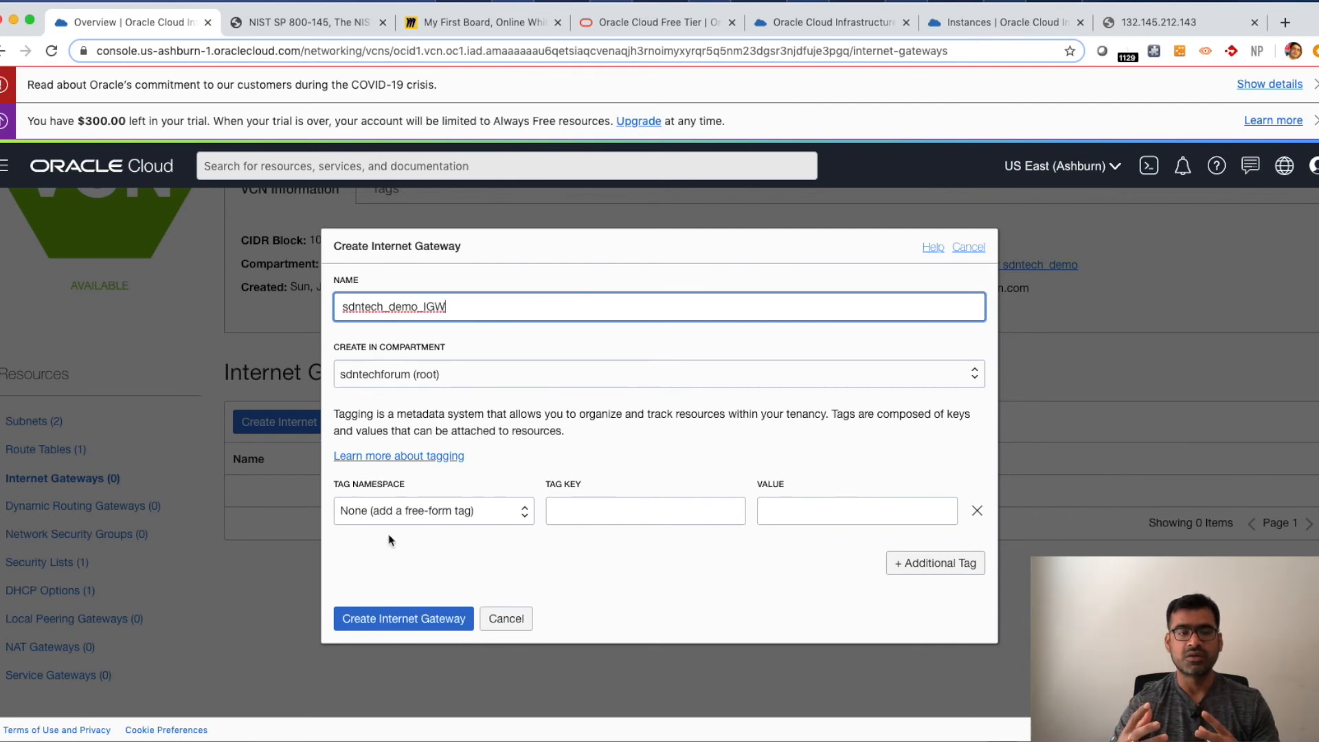
left_click(590, 515)
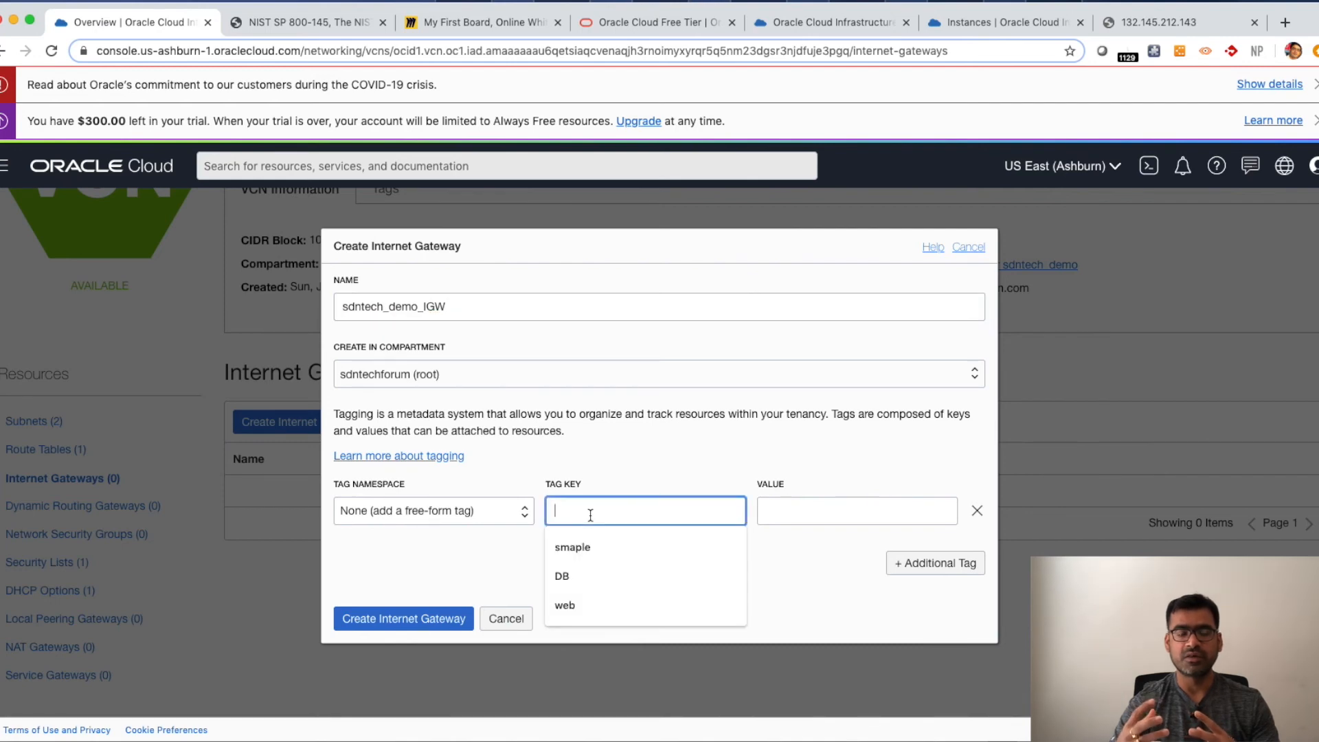
left_click(420, 619)
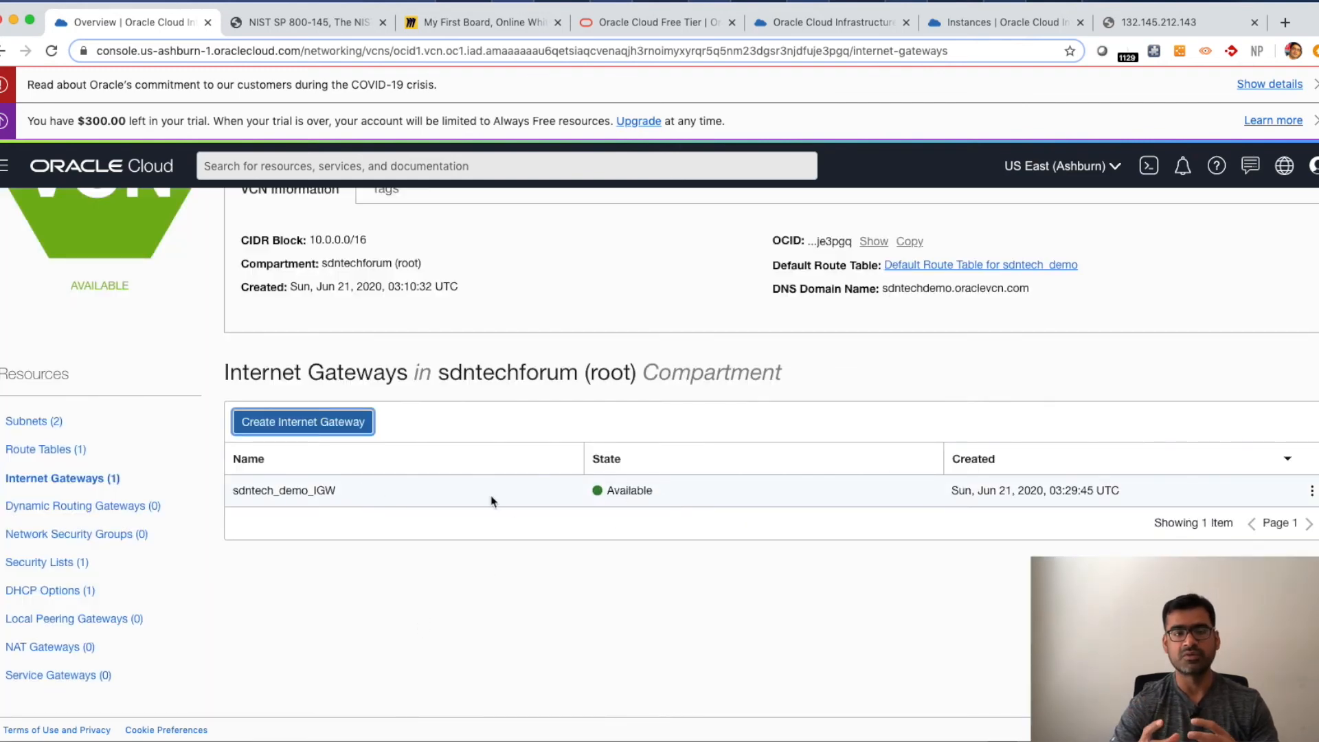
- Open the default route table for sdntech_demo and start a route rule of type Internet Gateway with destination 0.0.0.0/0
left_click(1311, 491)
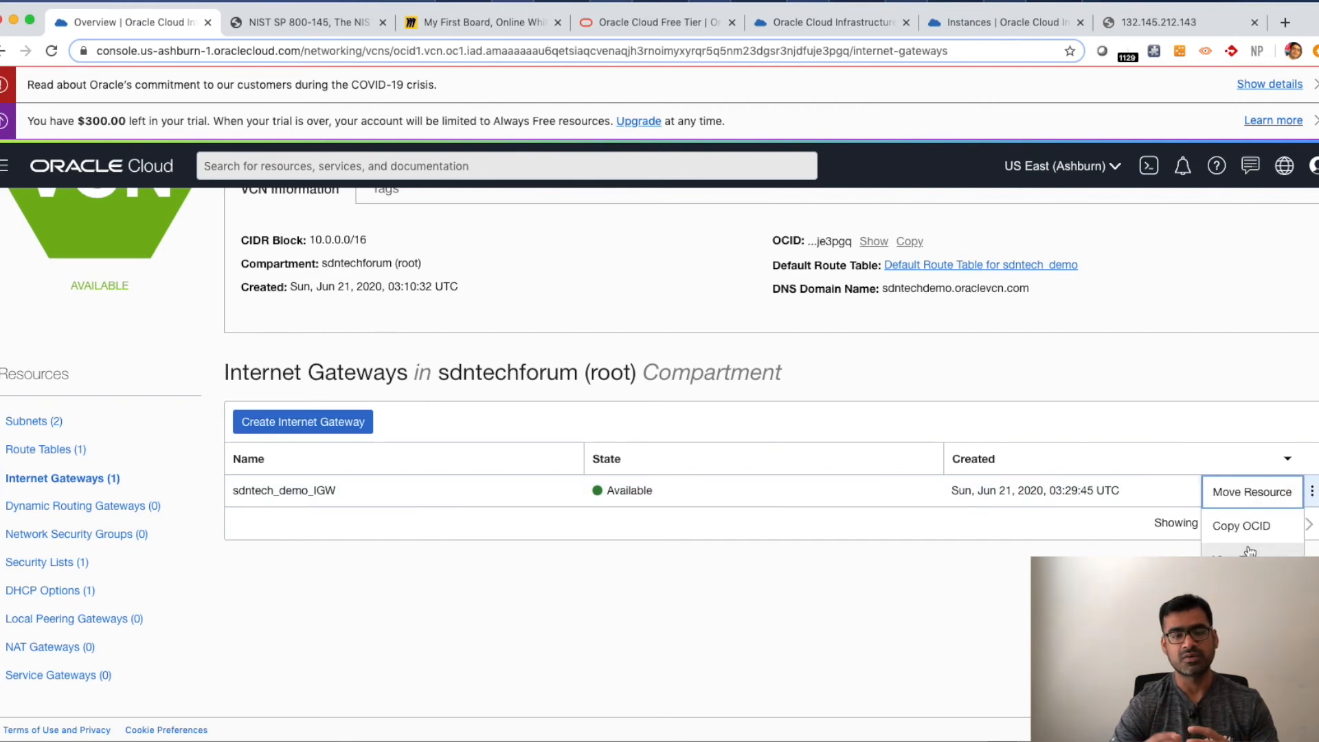
left_click(83, 454)
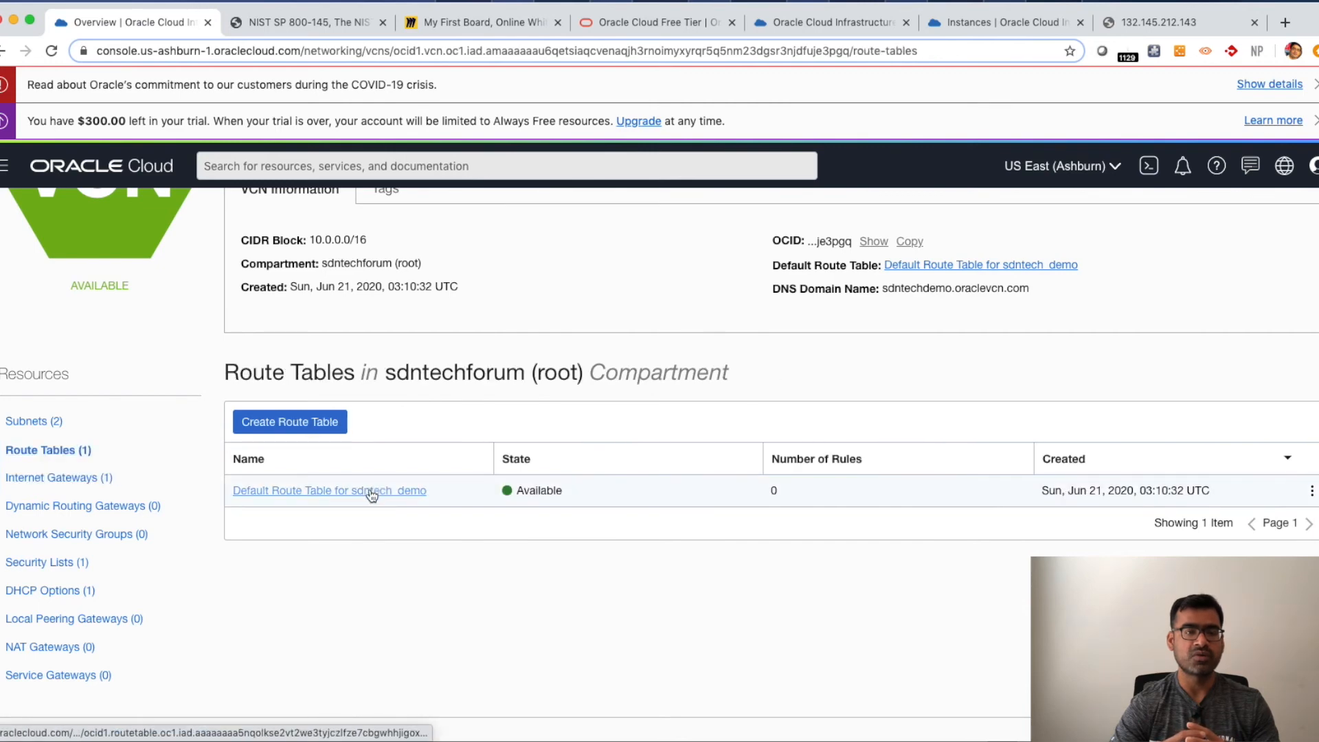
left_click(418, 495)
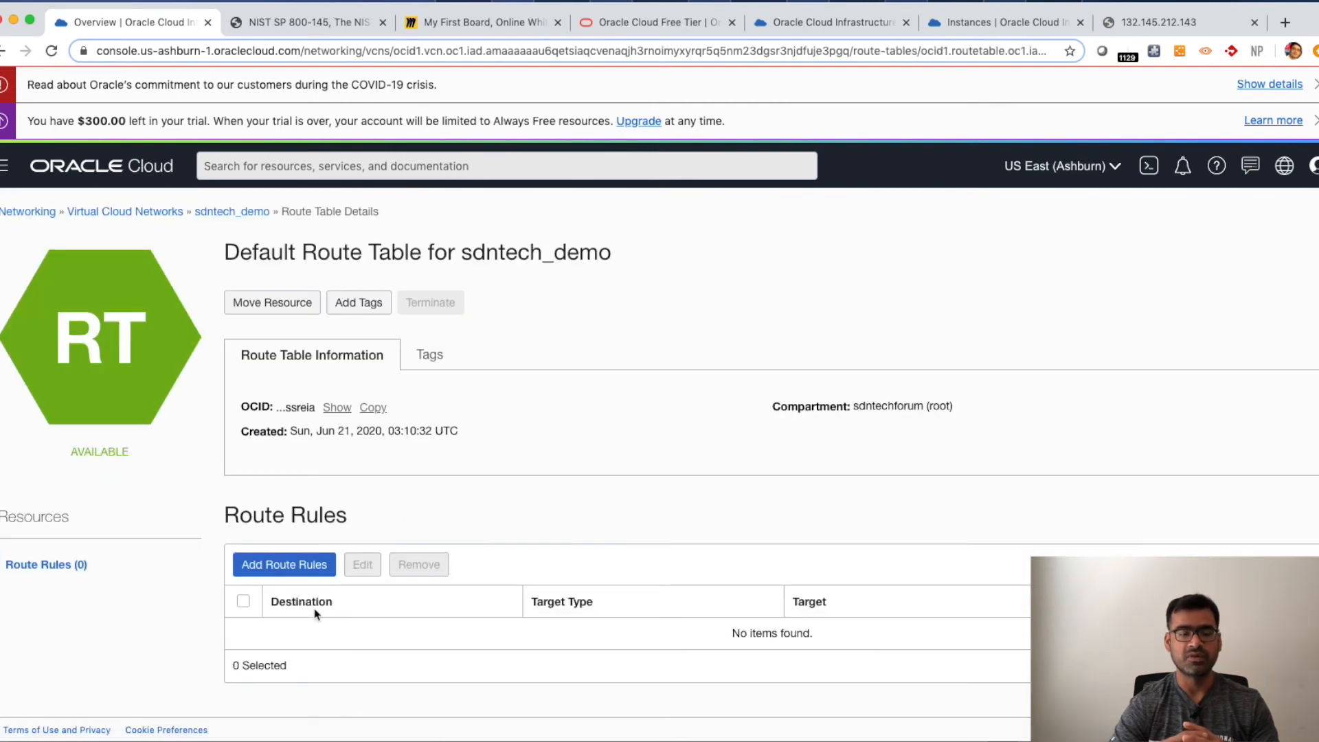
left_click(297, 570)
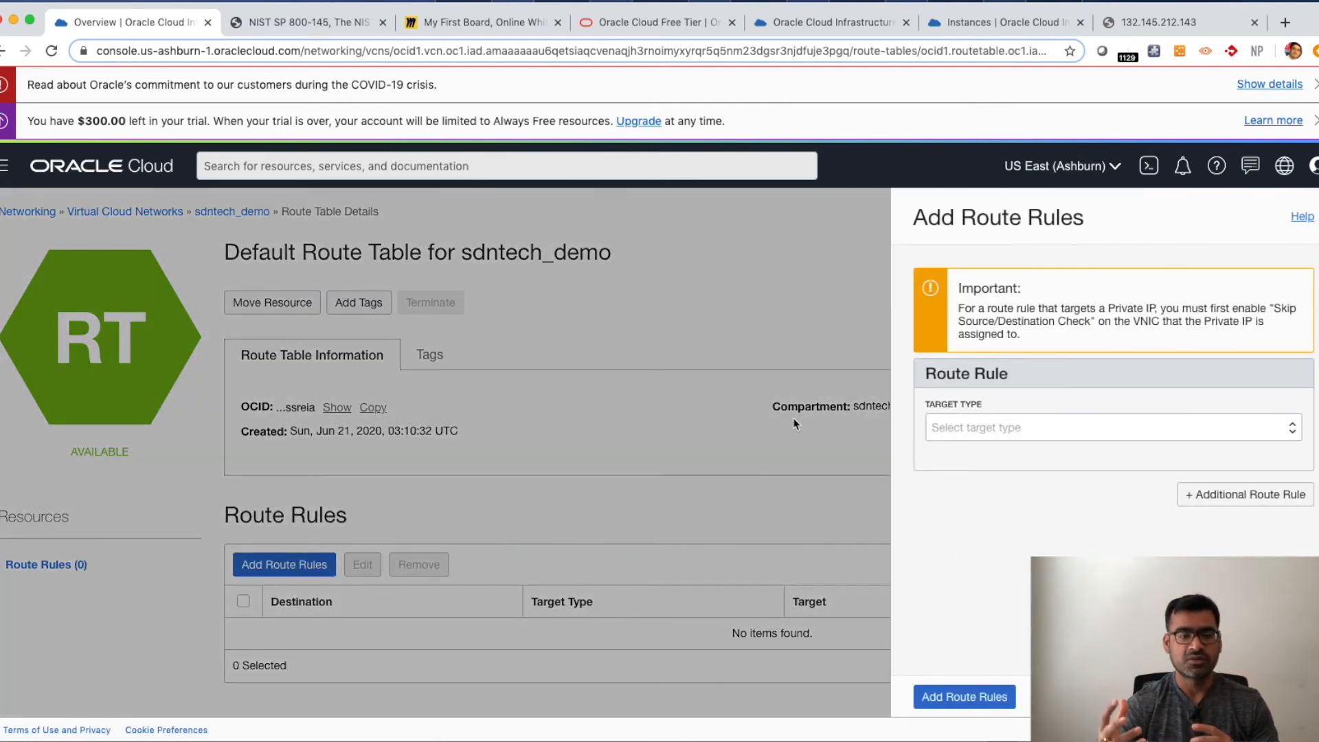
left_click(1009, 430)
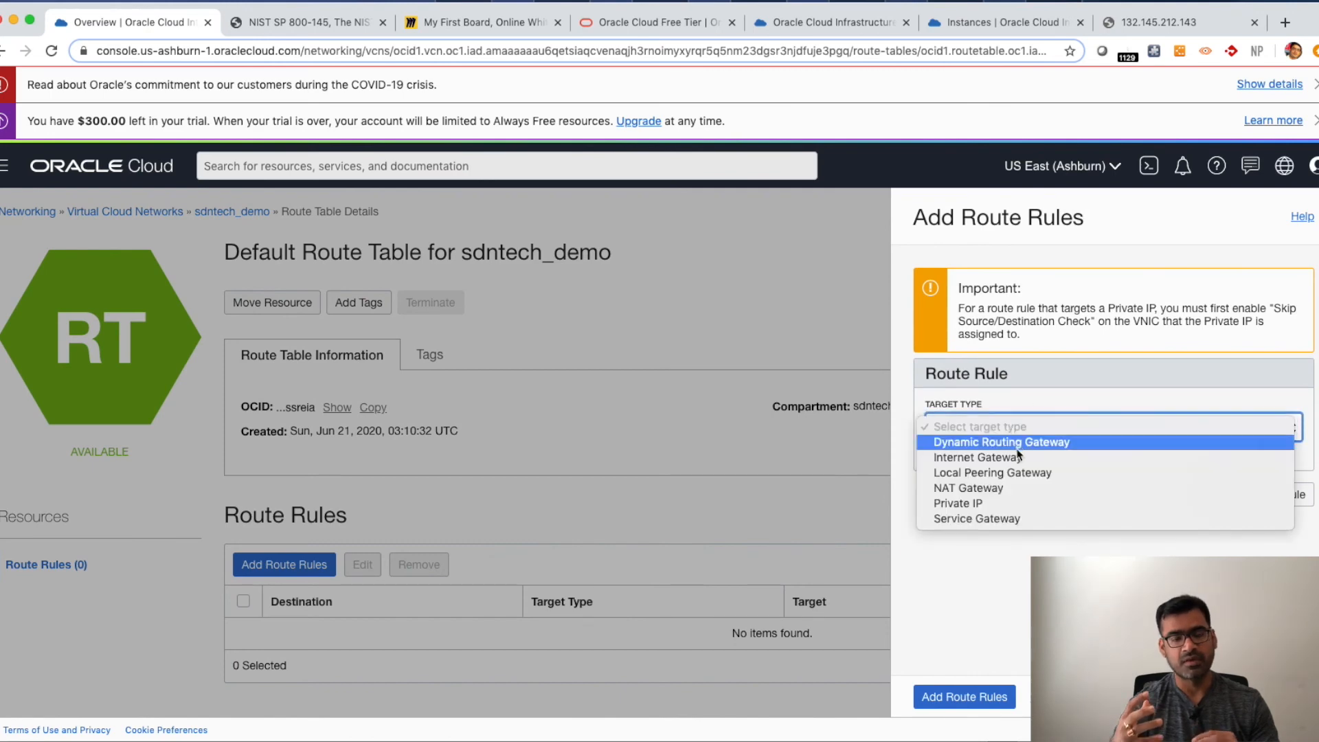
left_click(1019, 458)
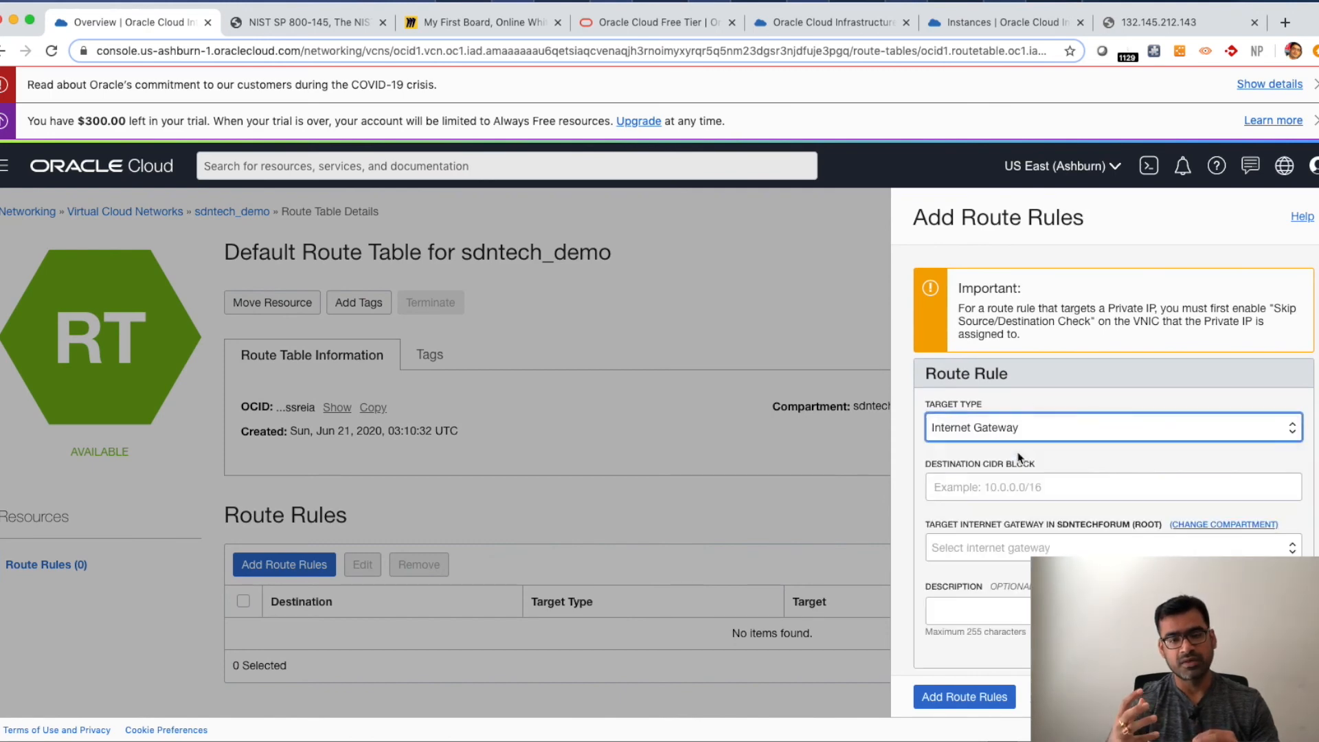
left_click(988, 489)
left_click(971, 523)
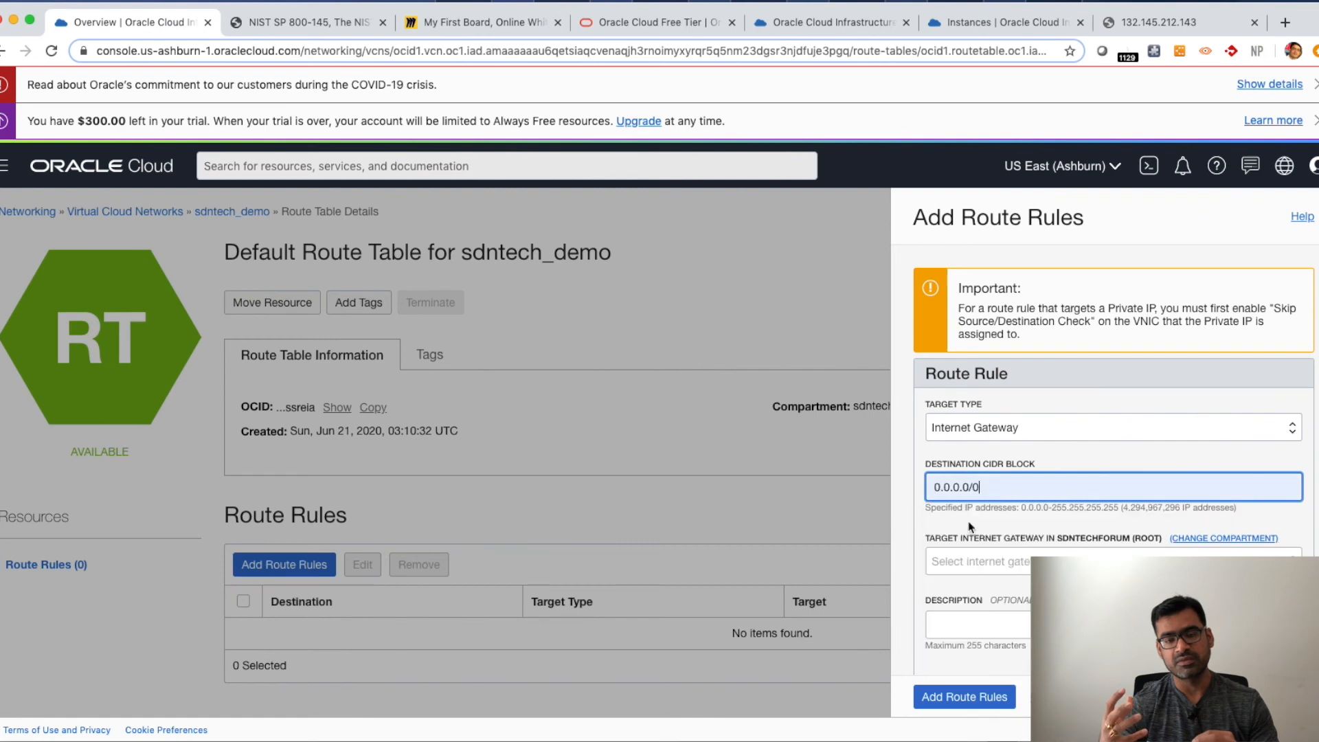
- Target the sdntech_demo_IGW gateway, describe the rule as "This is my default g…", and add the route rule
left_click(984, 571)
left_click(1003, 577)
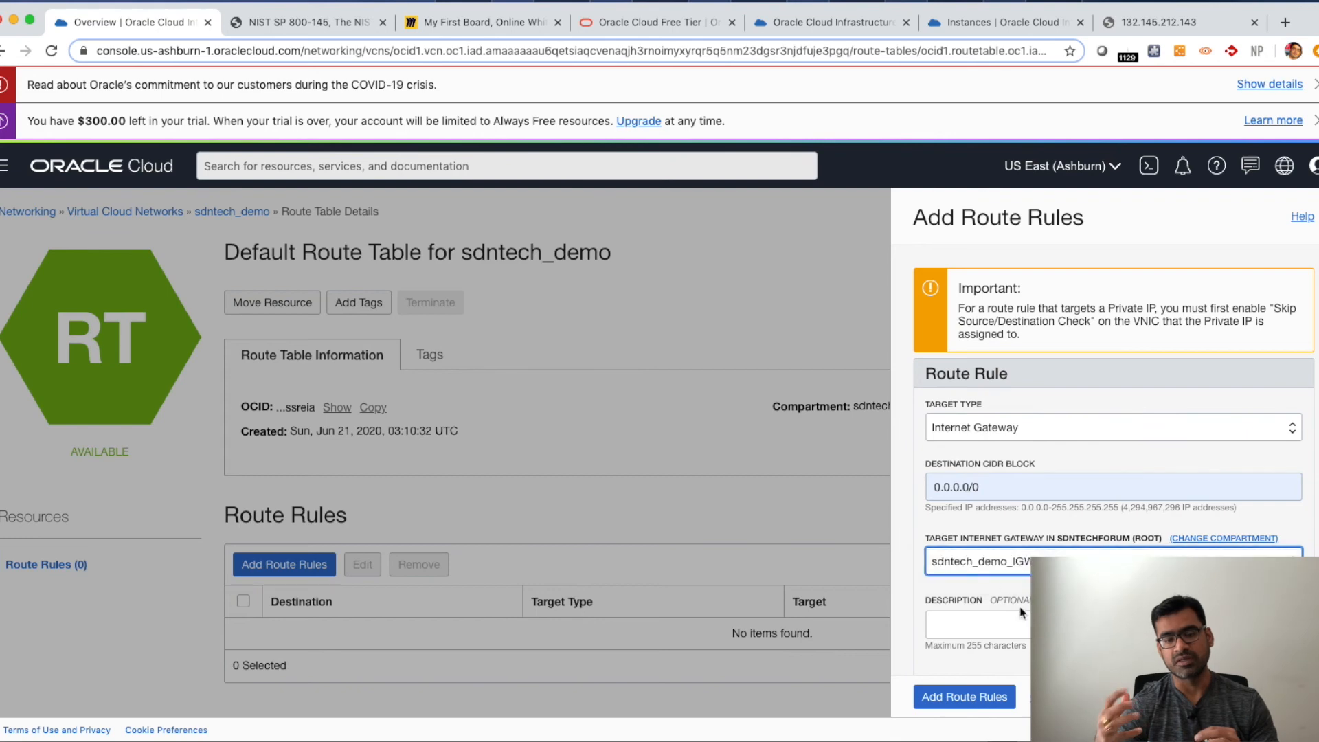
left_click(980, 632)
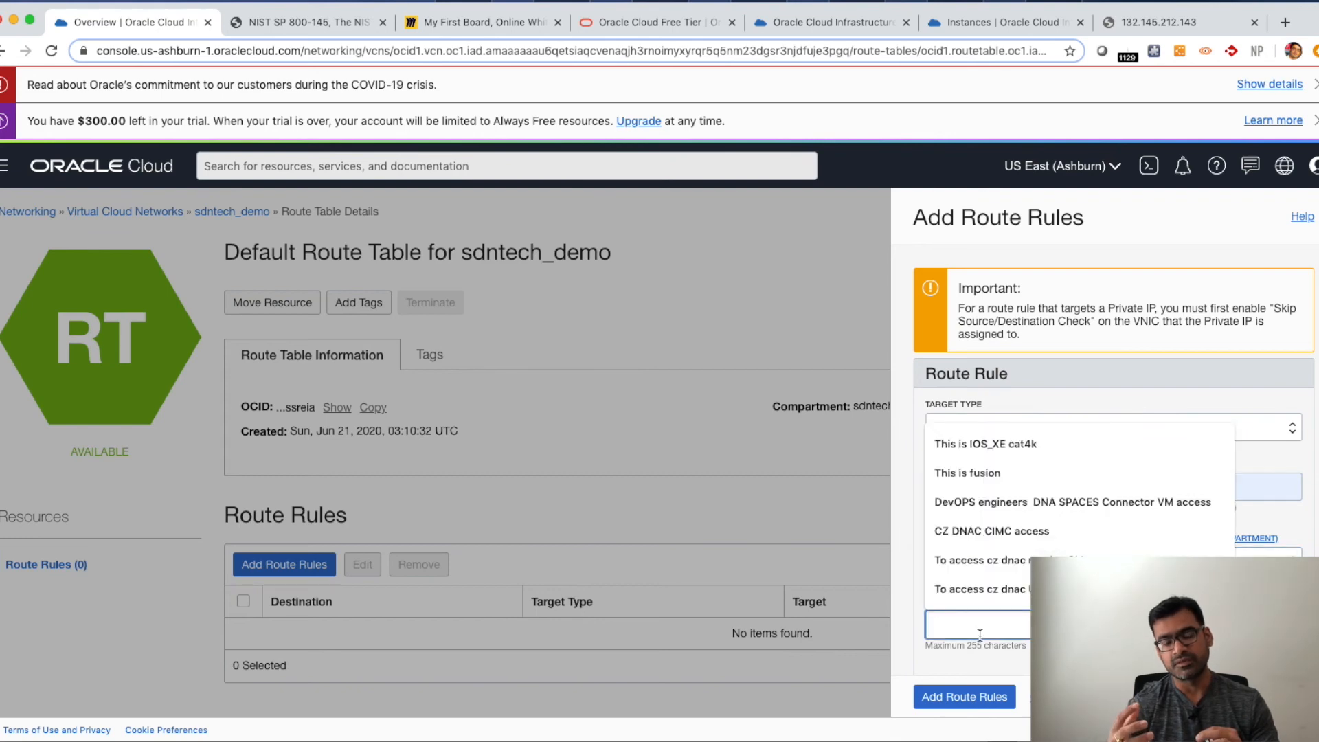
type("This is")
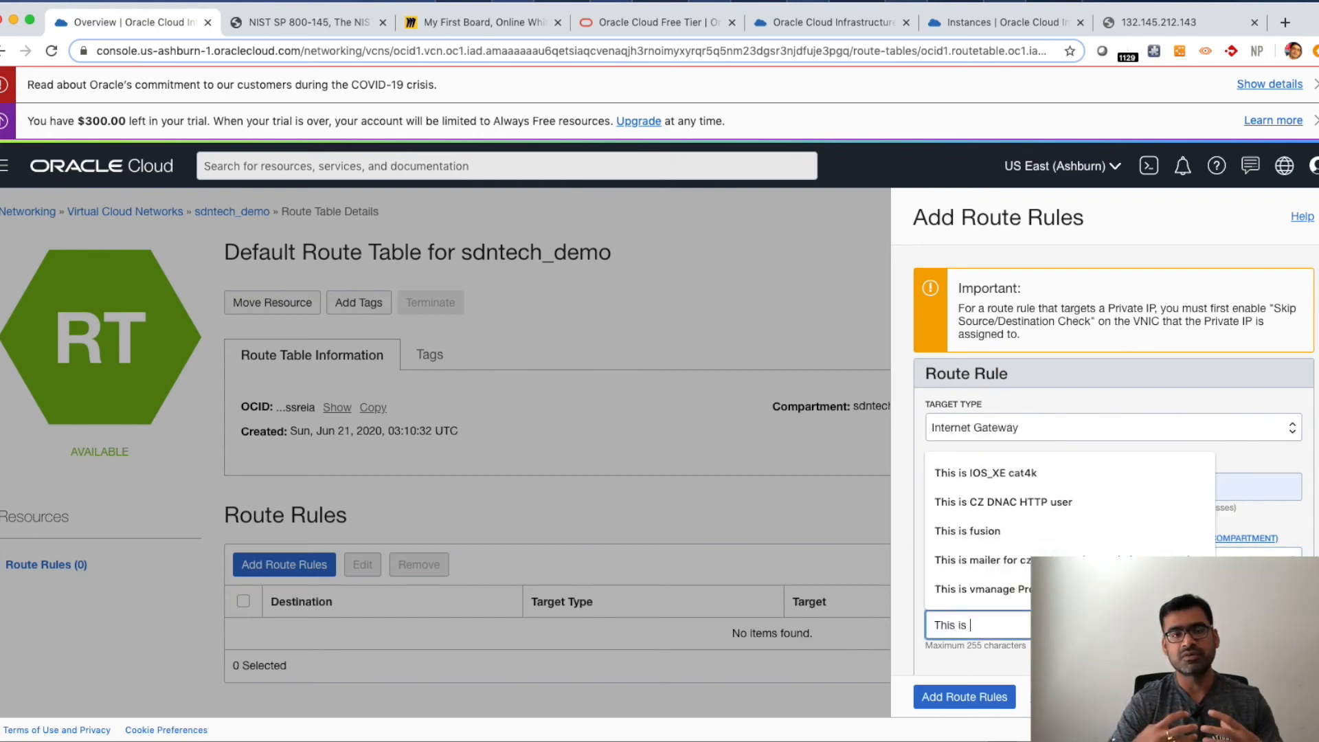
type(" my f")
type("deafult g")
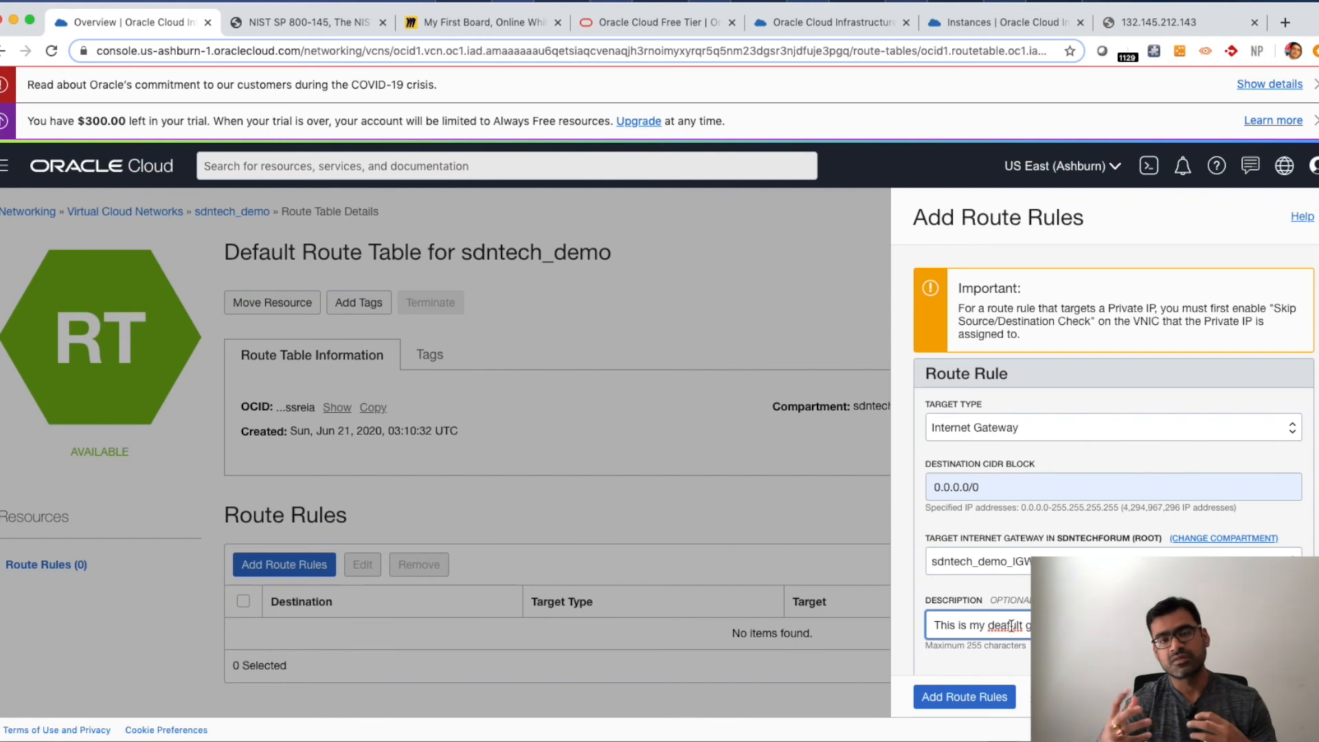
key("BackSpace")
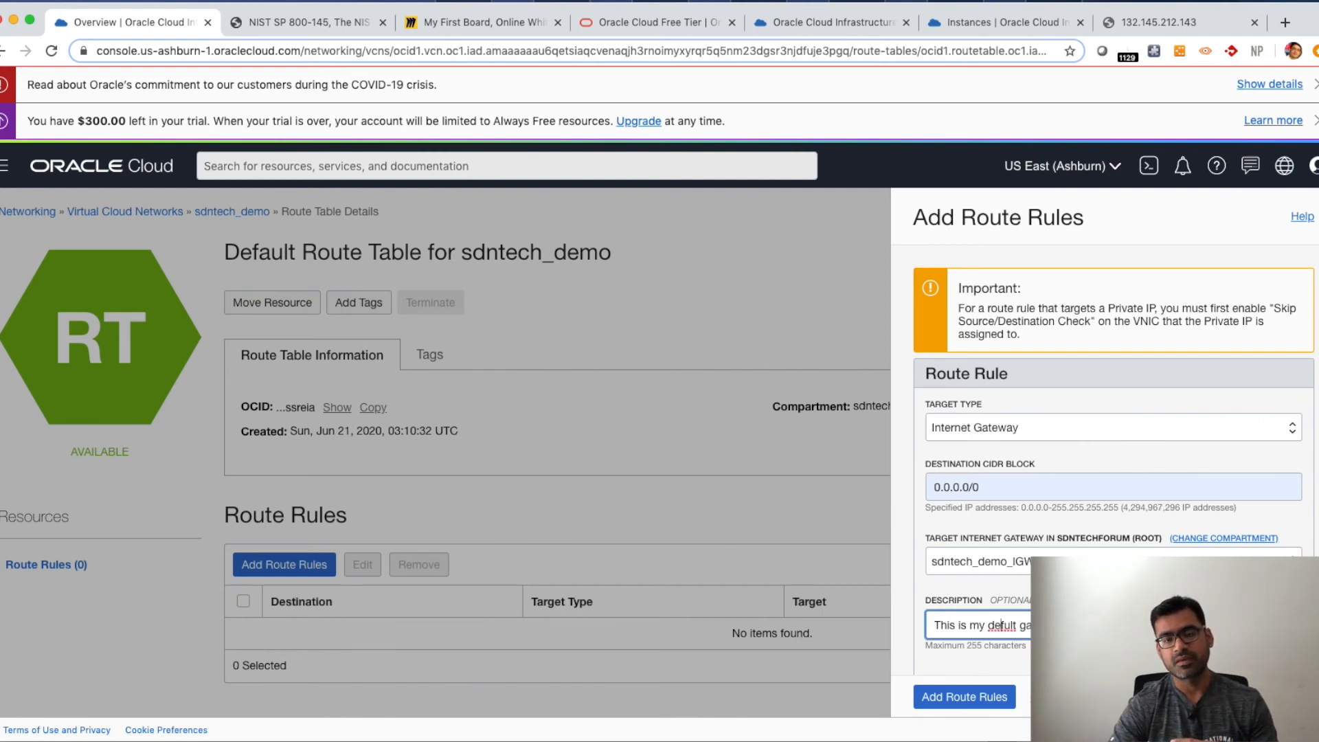
type("a")
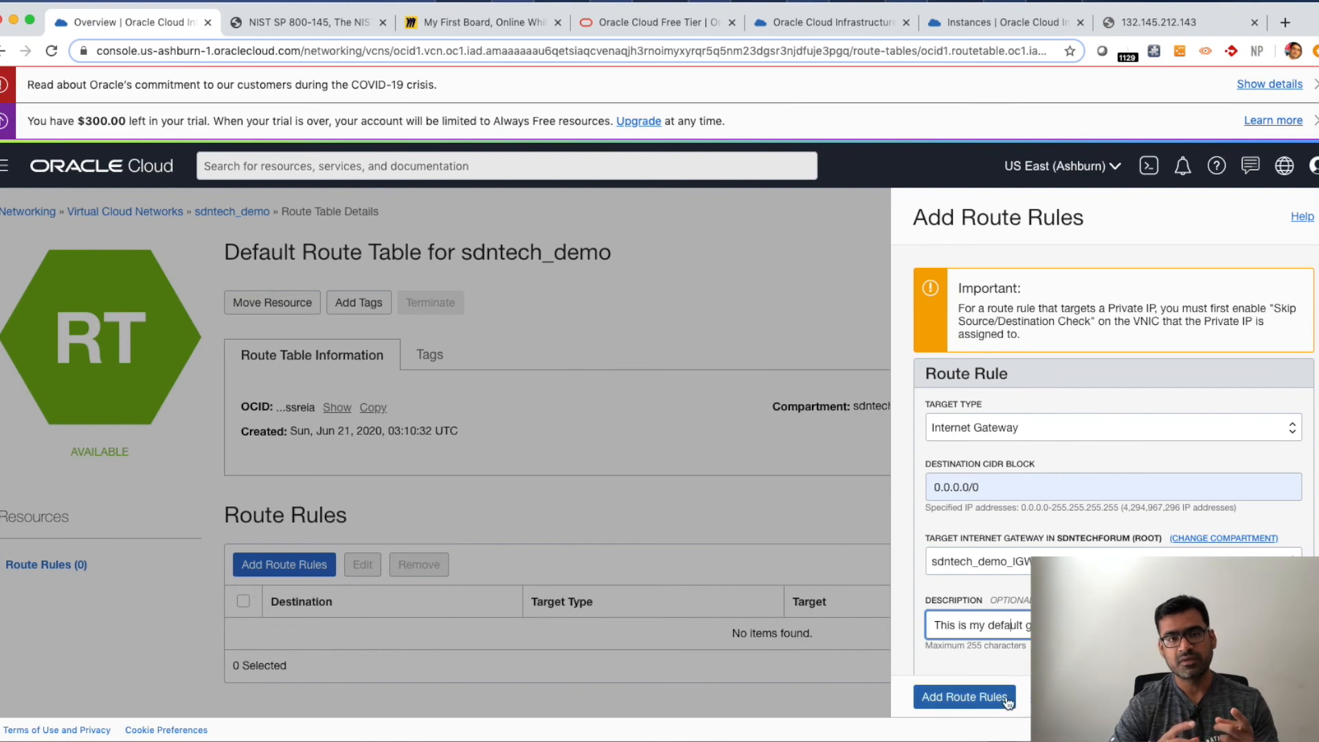
left_click(997, 700)
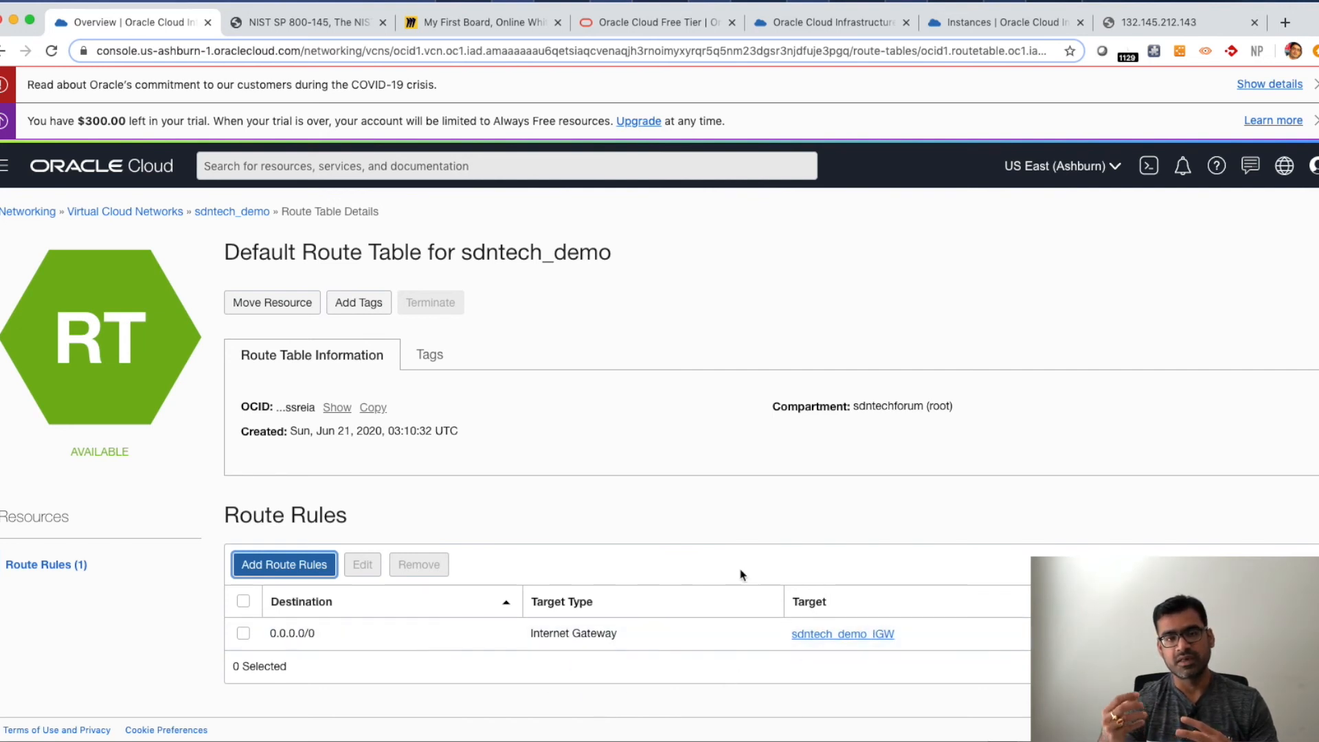
key("ctrl+Up")
left_click(309, 312)
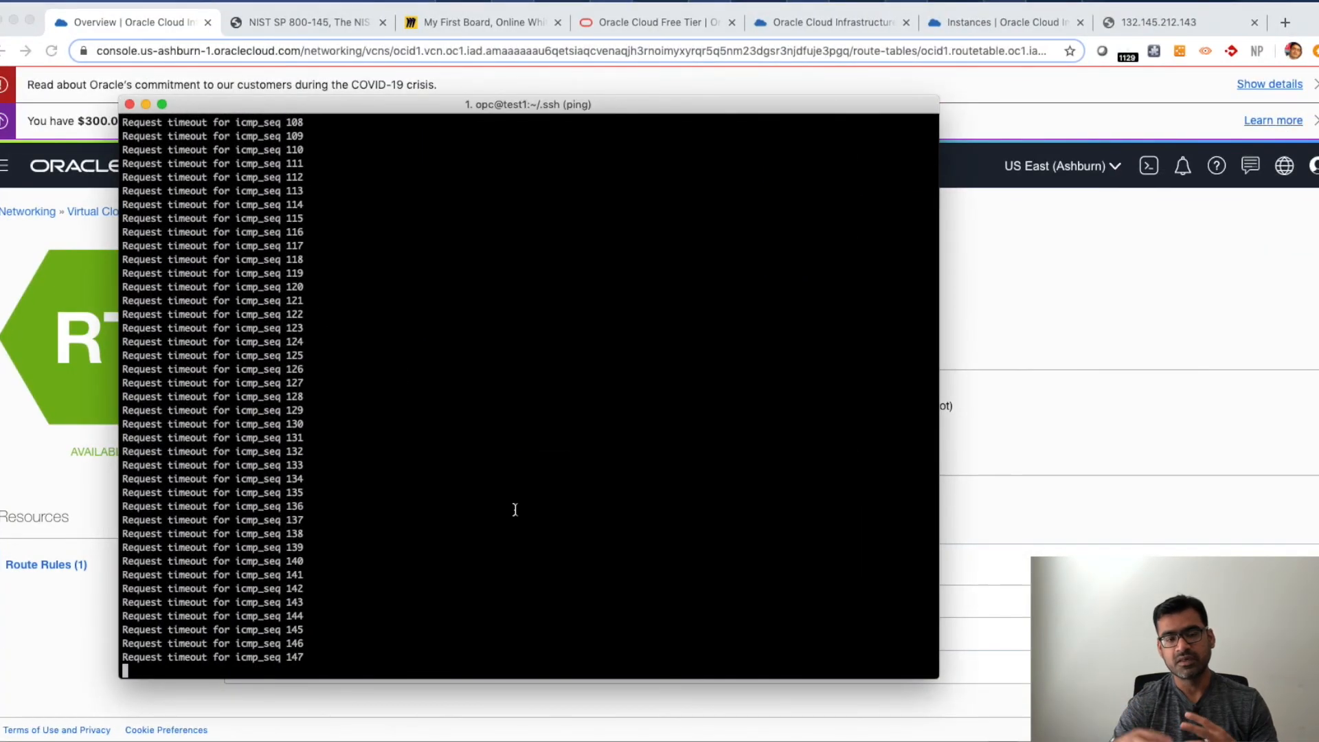
key("ctrl+c")
key("Return")
key("Return")
key("Up")
key("Up")
key("Return")
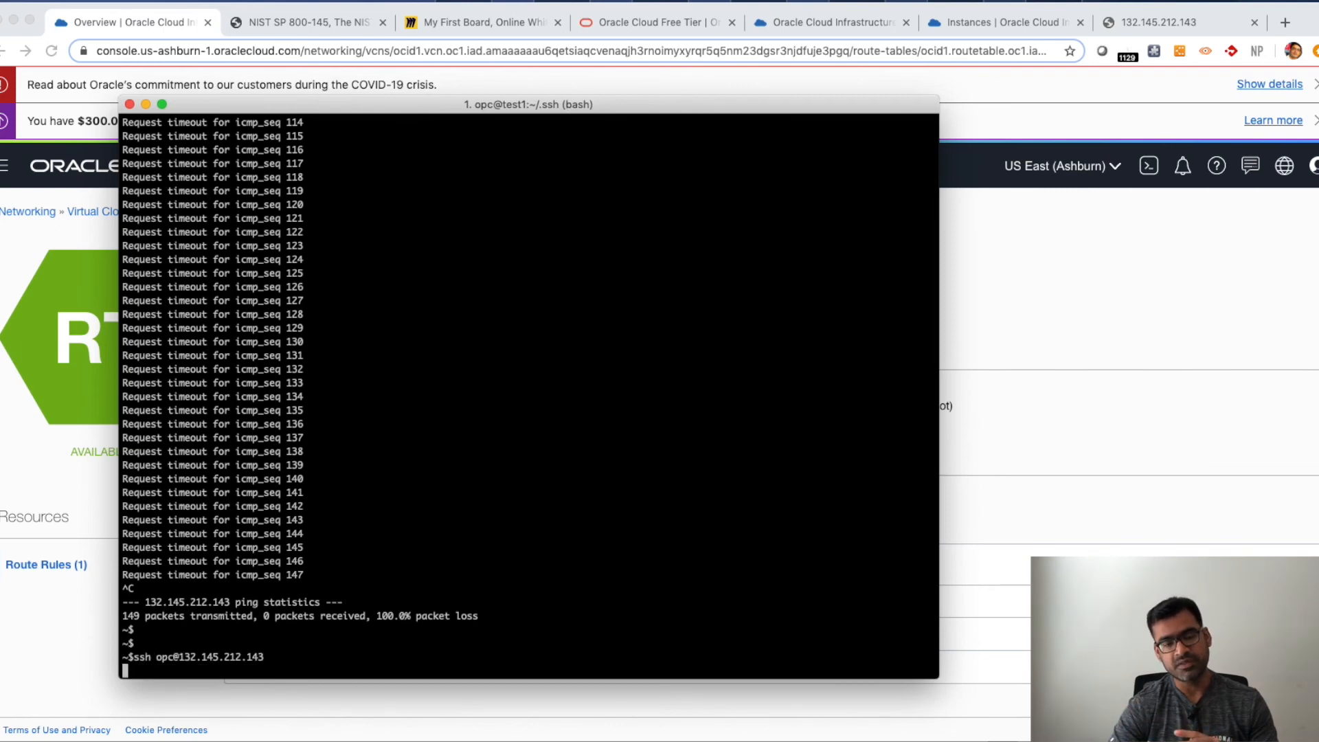
type("yes")
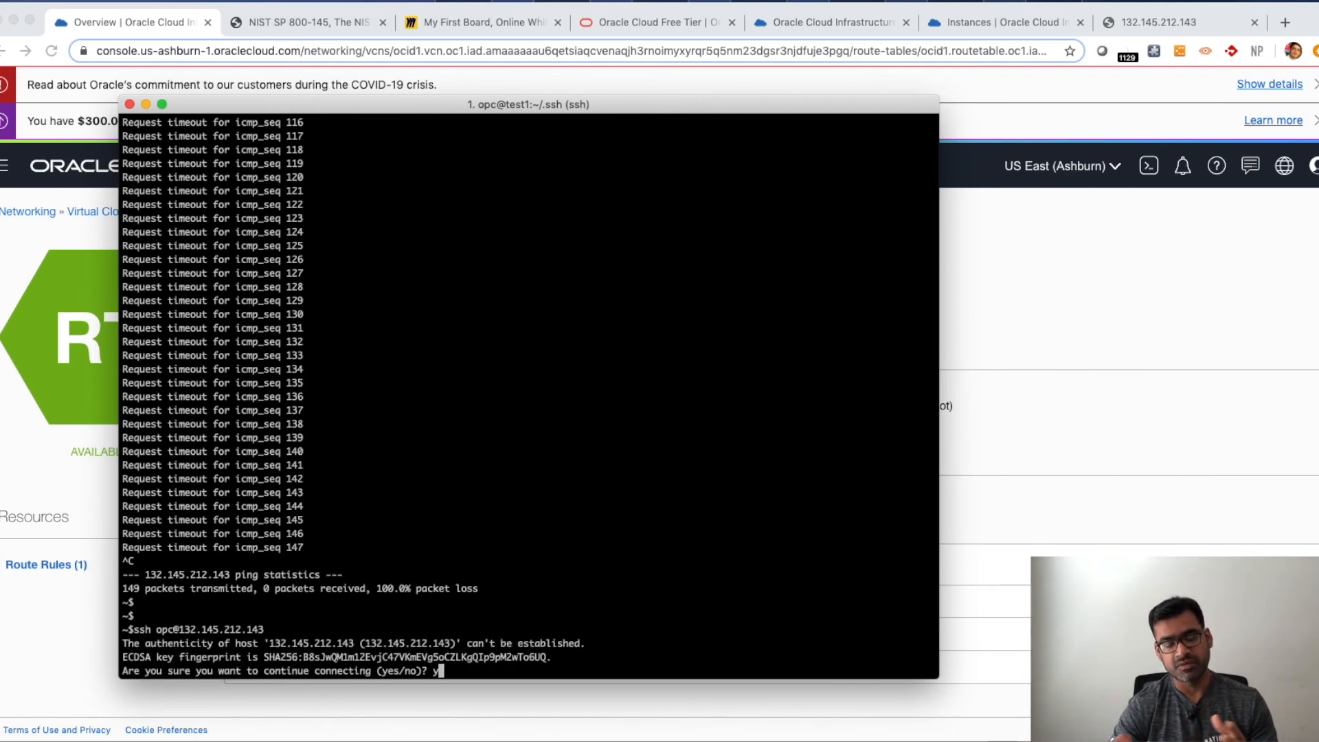
key("Return")
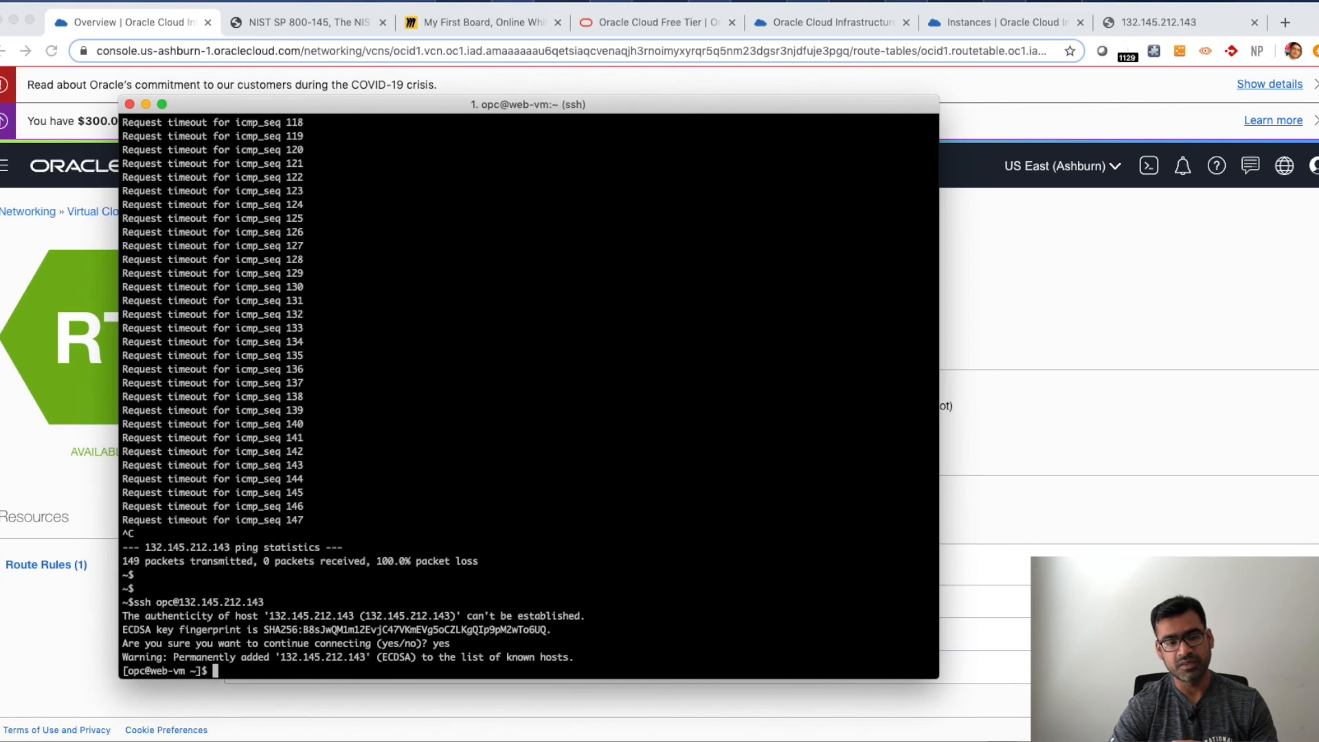
- Run lsblk on the instance to list its block devices
key("Return")
key("Return")
key("Return")
key("Return")
key("Return")
key("Return")
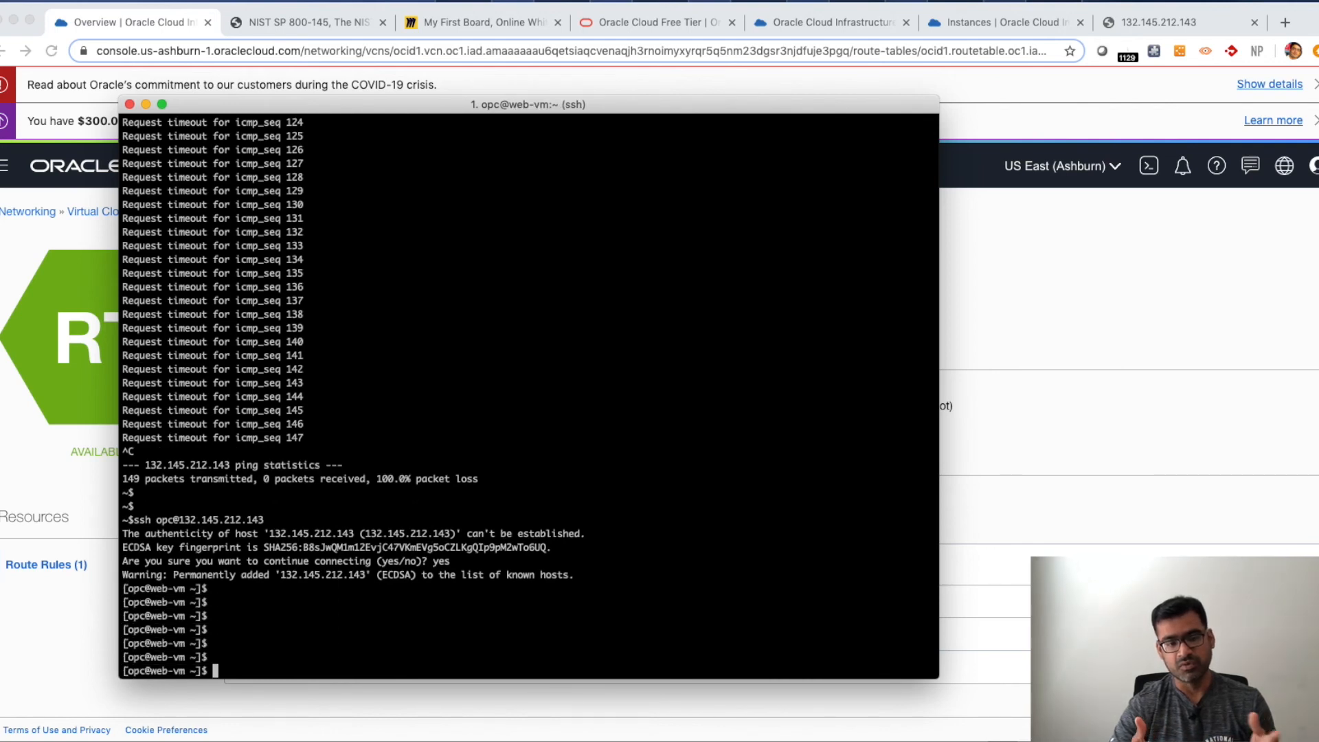
type("l")
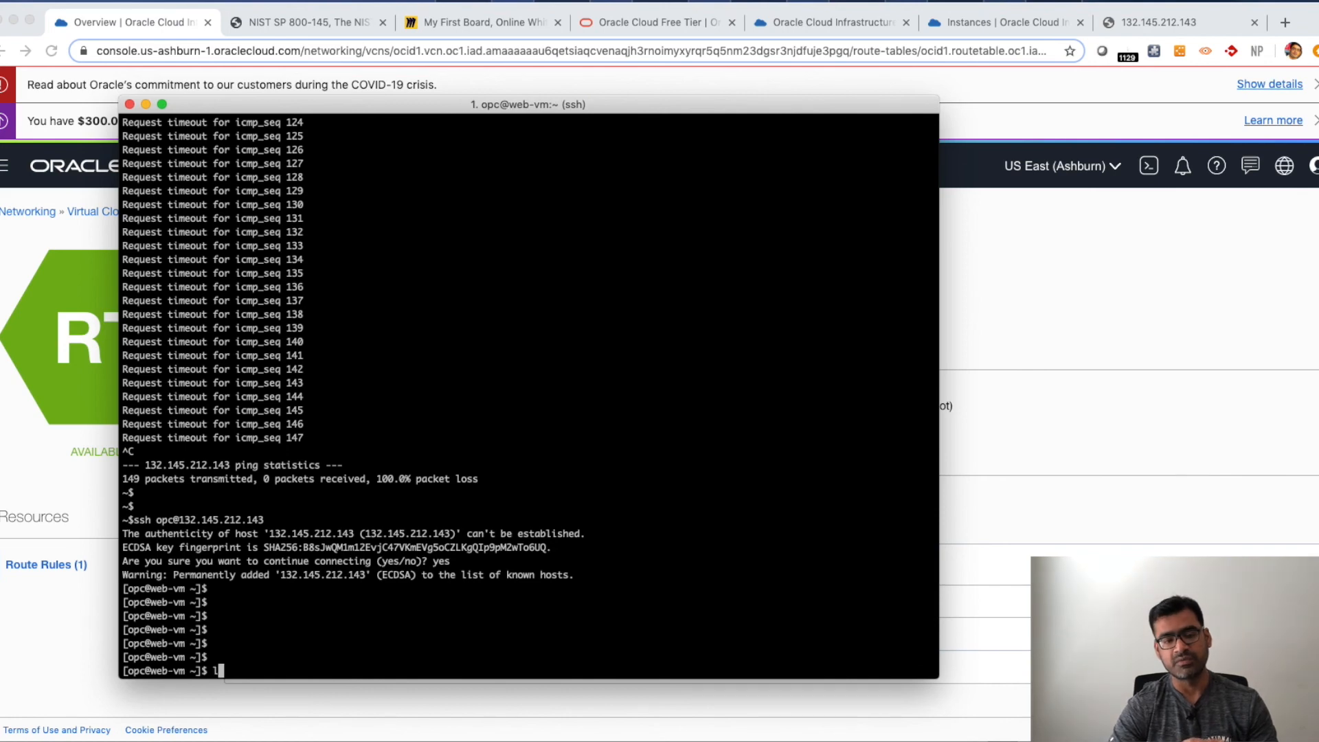
type("sblk")
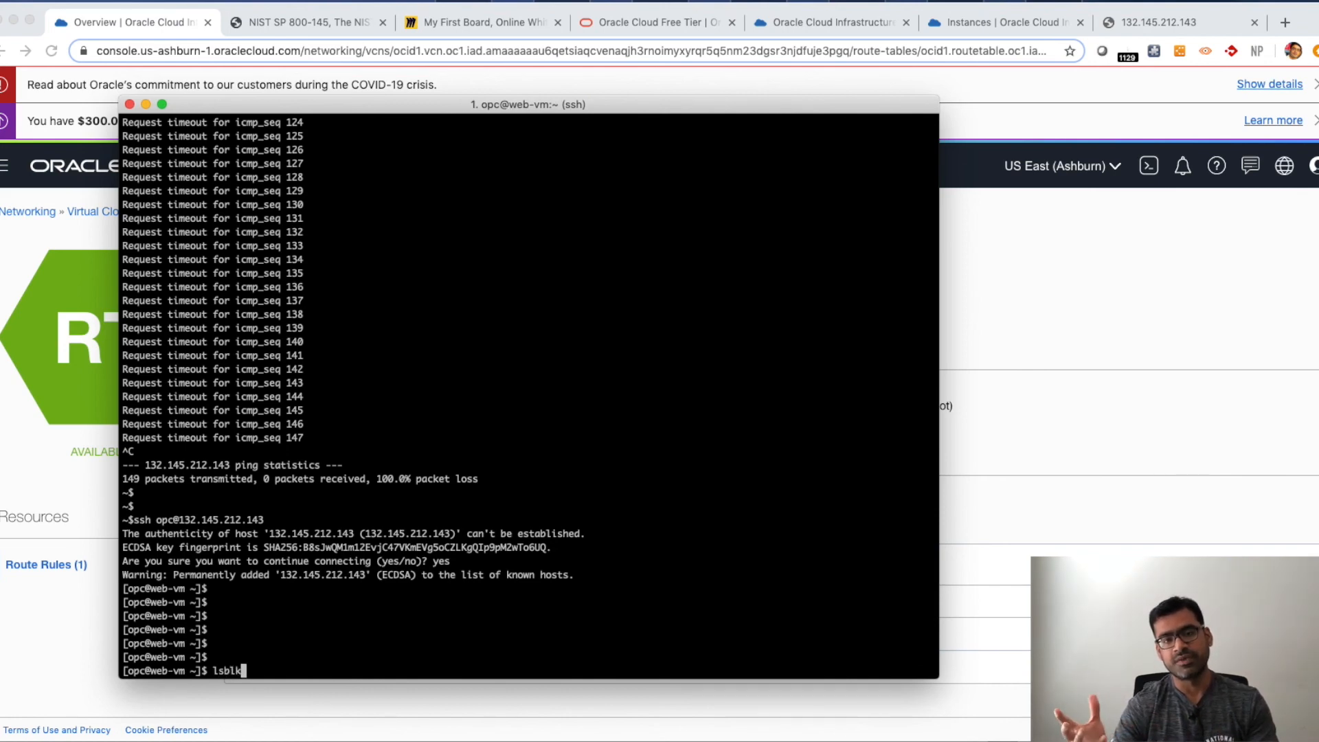
key("Return")
key("Return")
key("Return")
key("Return")
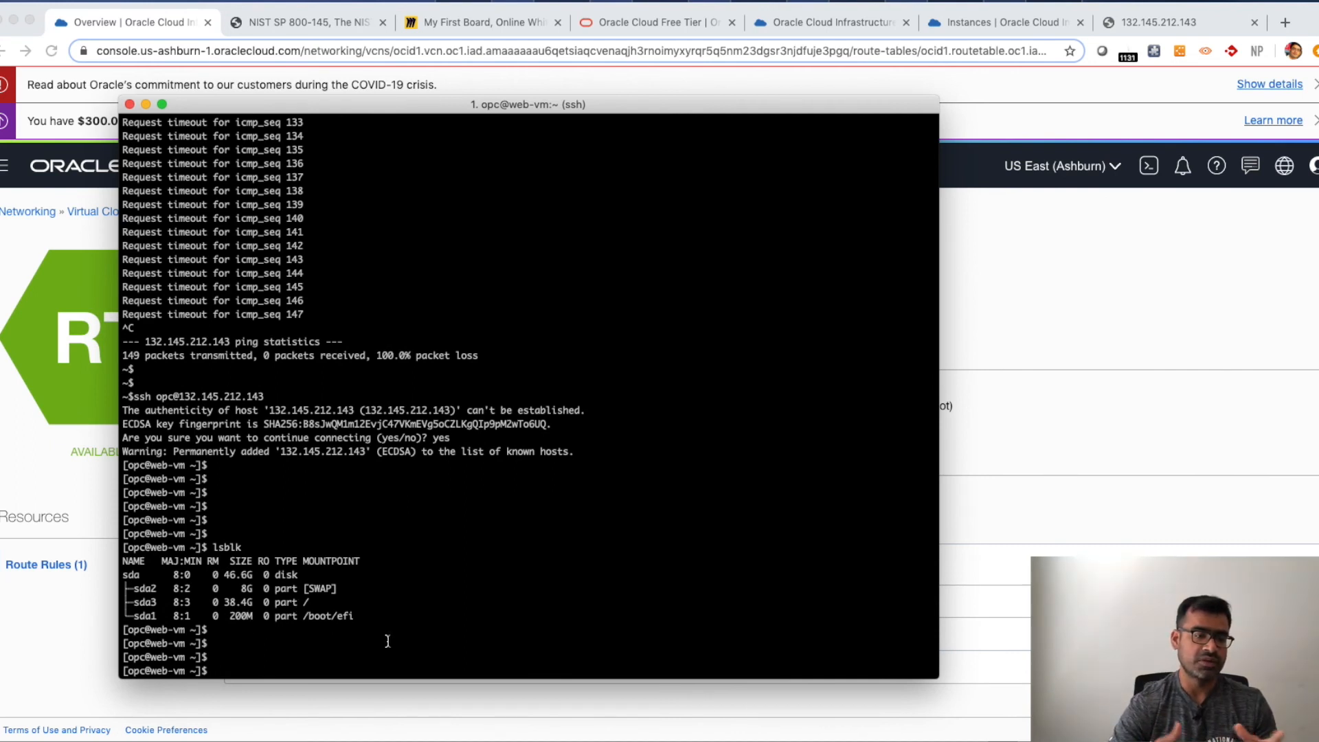
- Run ifconfig on the instance and highlight the ens3 interface's private address
key("Return")
key("Return")
type("ifconfig")
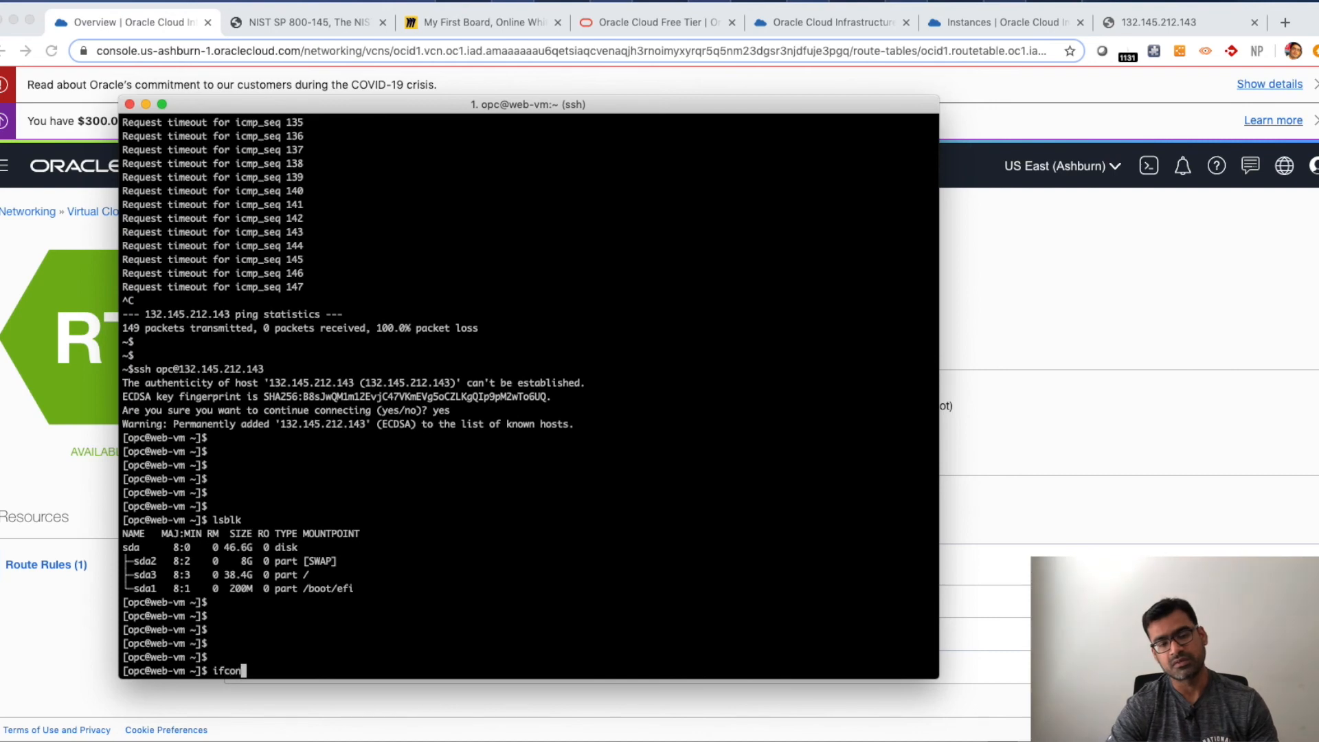
key("Return")
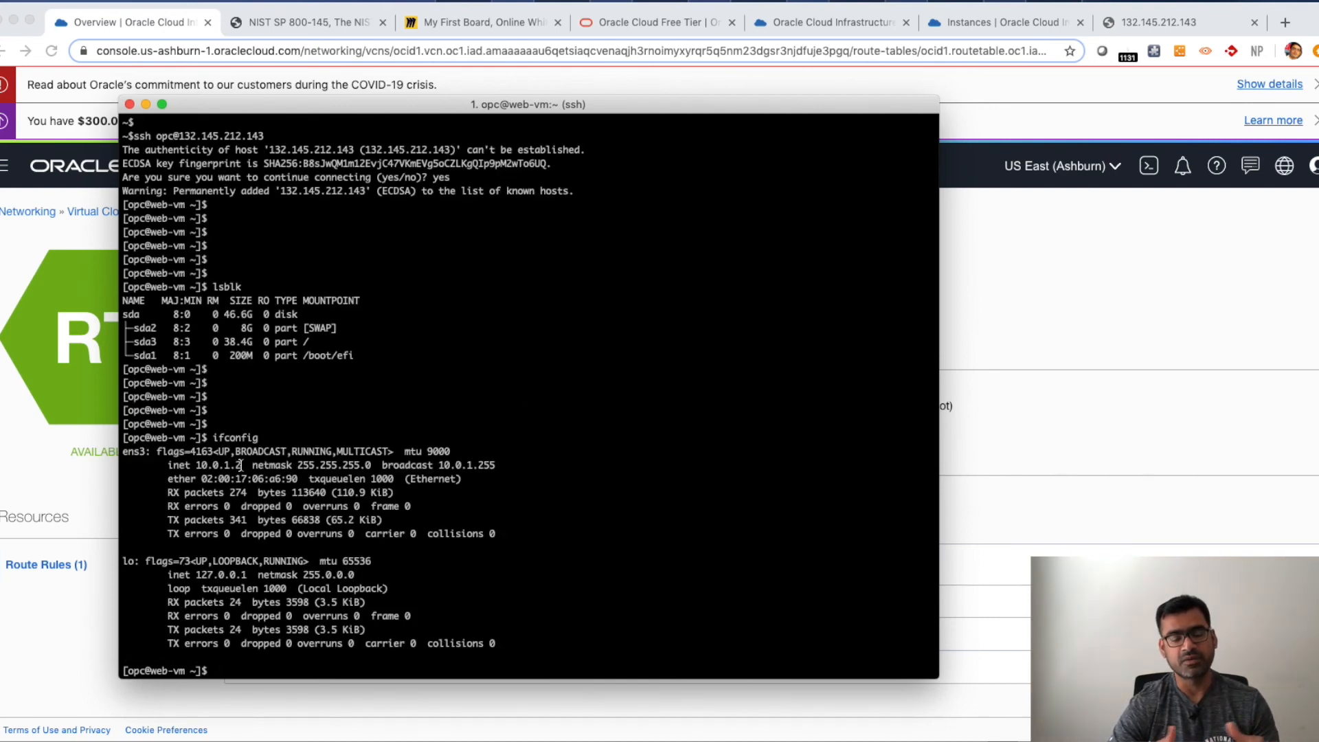
left_click_drag(242, 465, 195, 465)
left_click(491, 581)
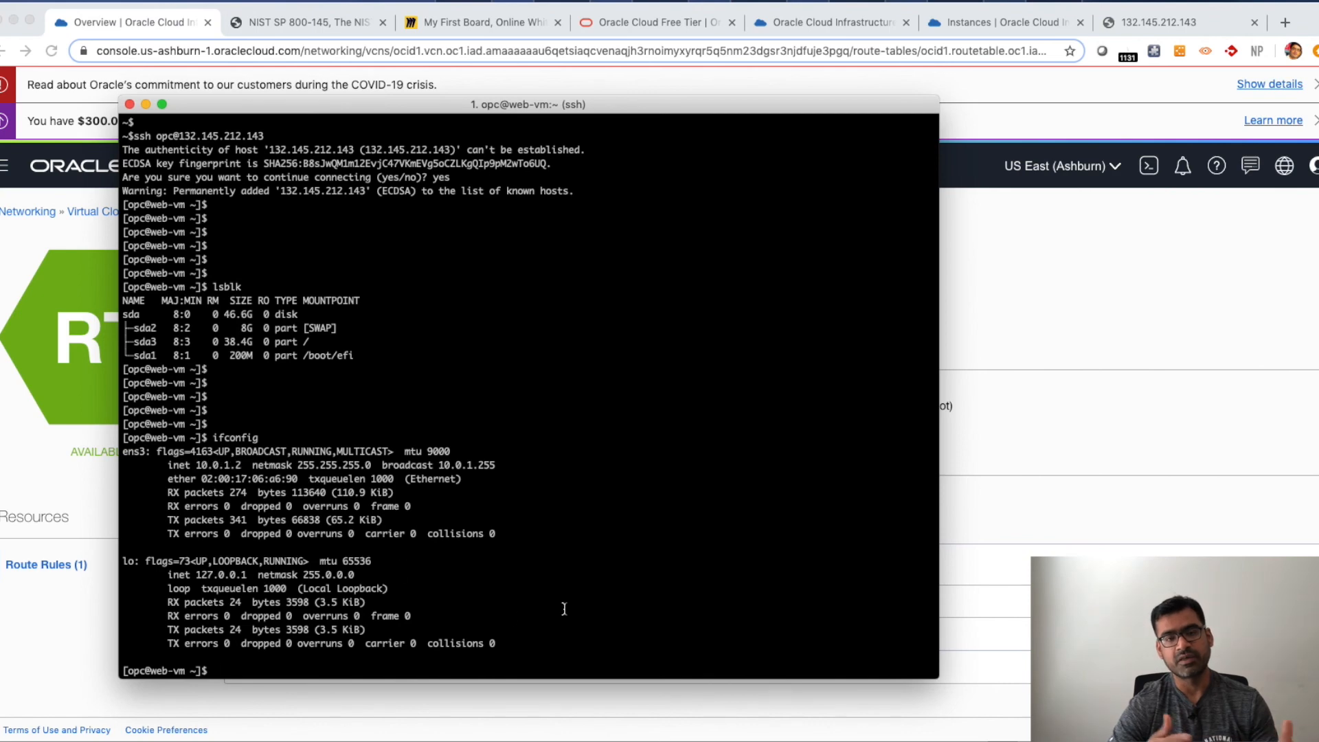
key("super+Tab")
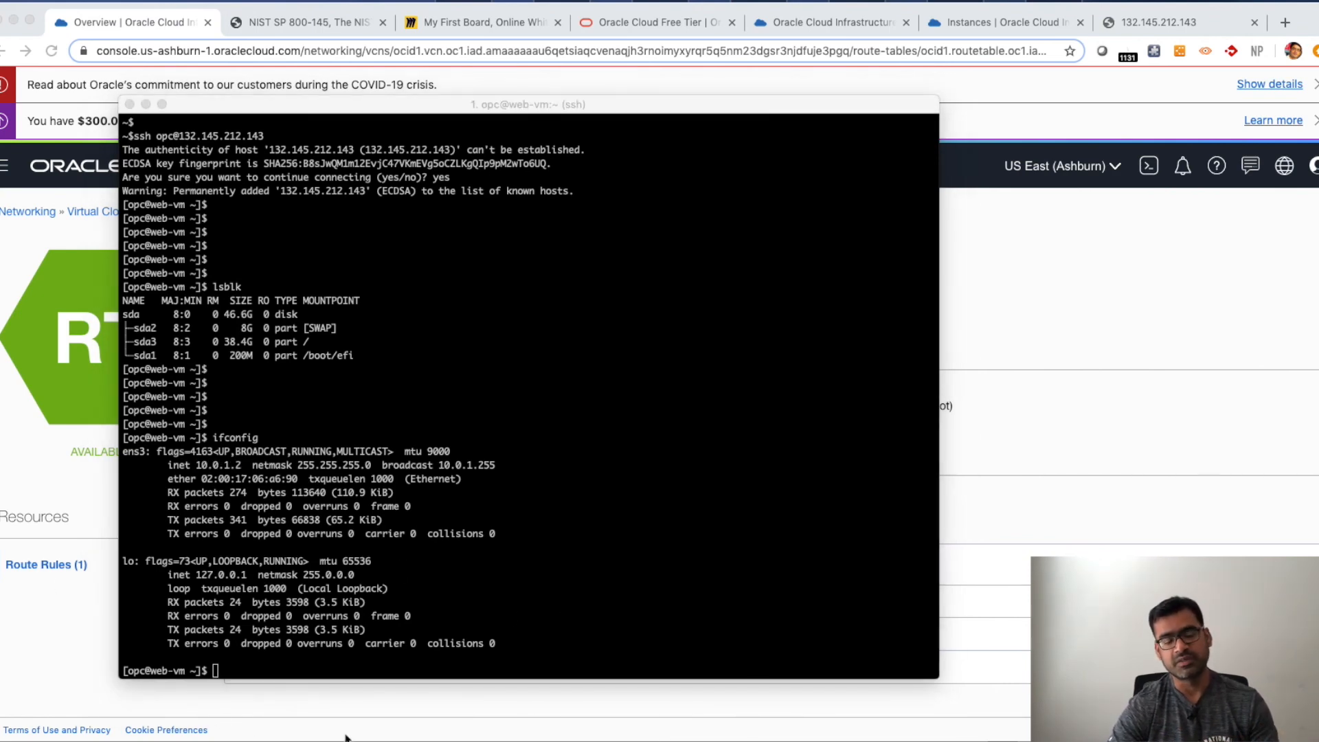
left_click(375, 669)
key("Return")
key("Return")
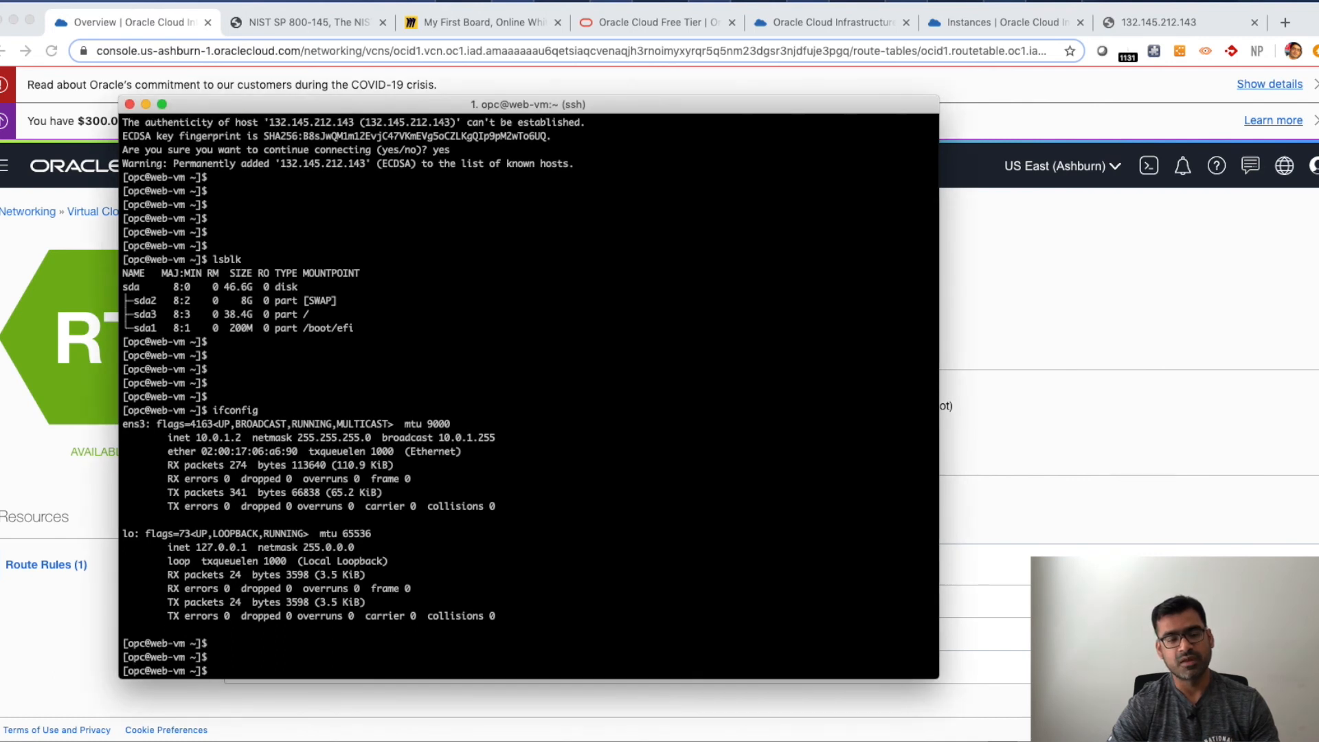
- Install the httpd package on the instance with sudo yum install httpd, confirming the installation
type("sud")
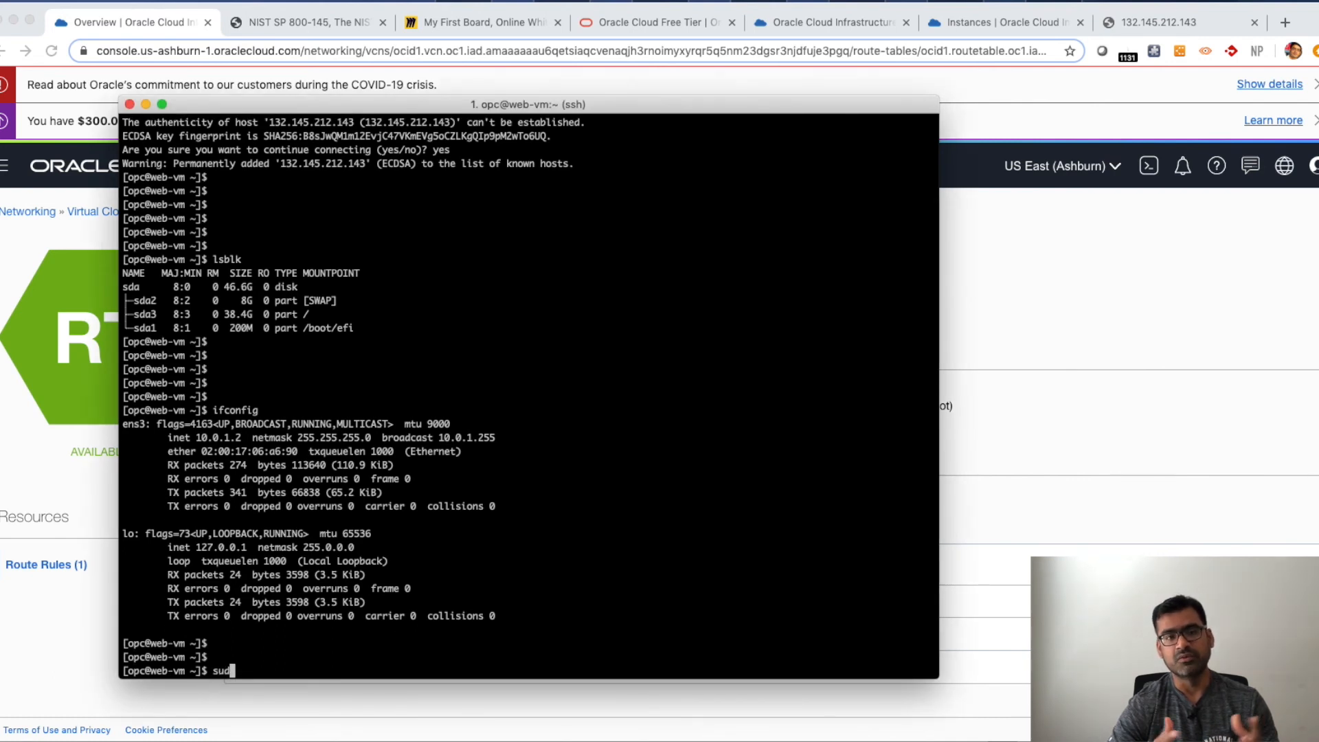
type("o yum ins")
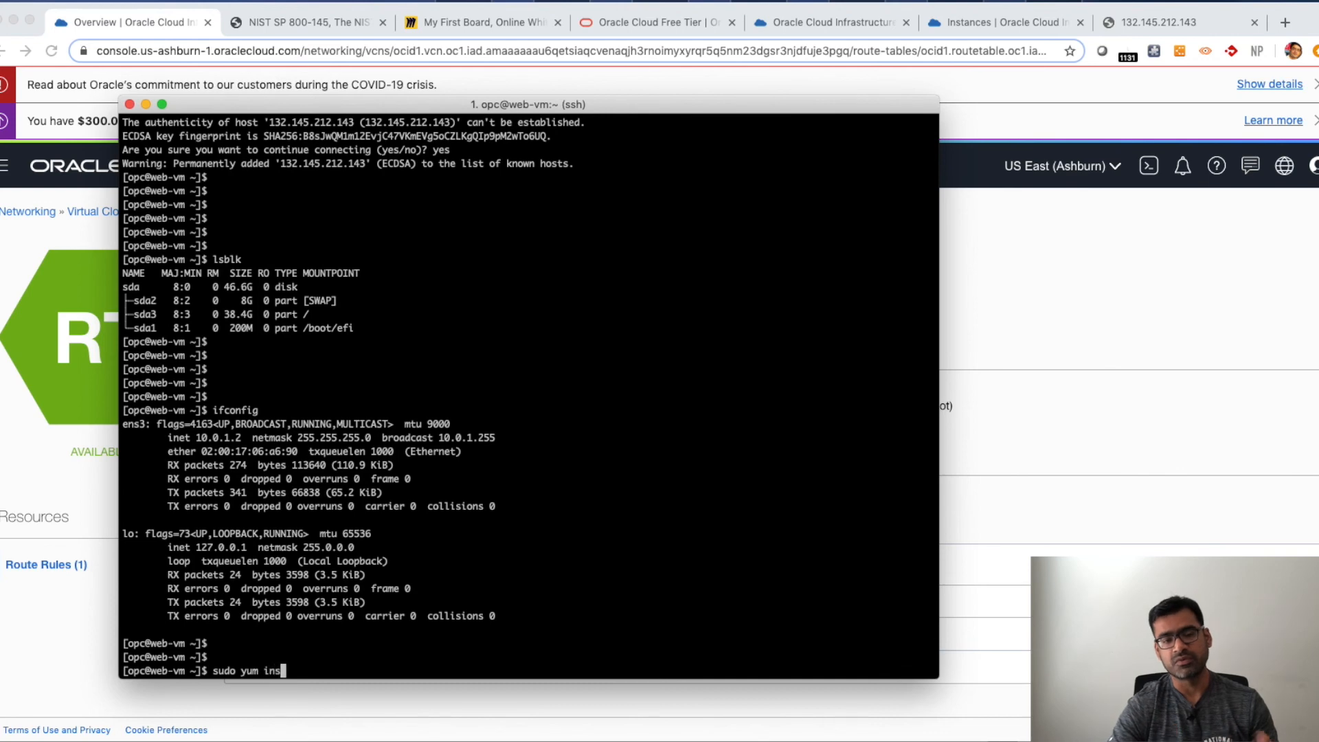
type("ta")
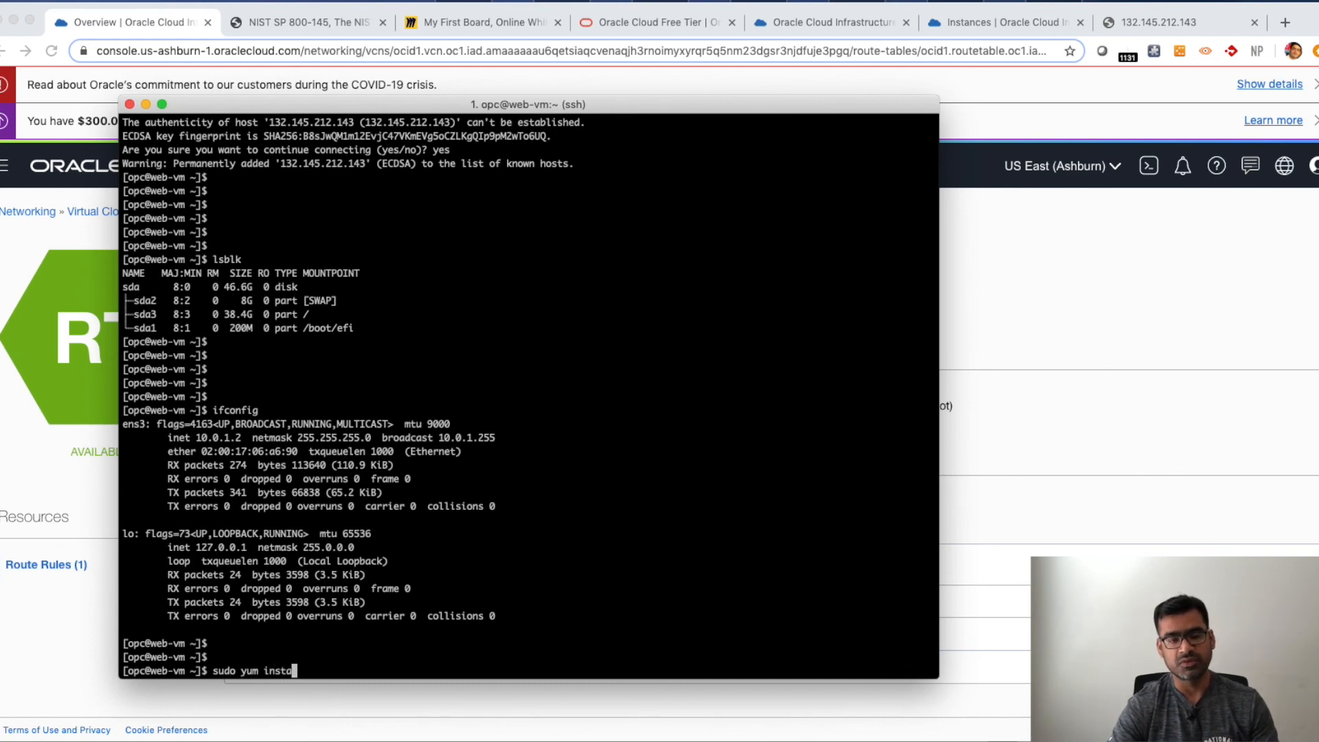
type("ll httpd")
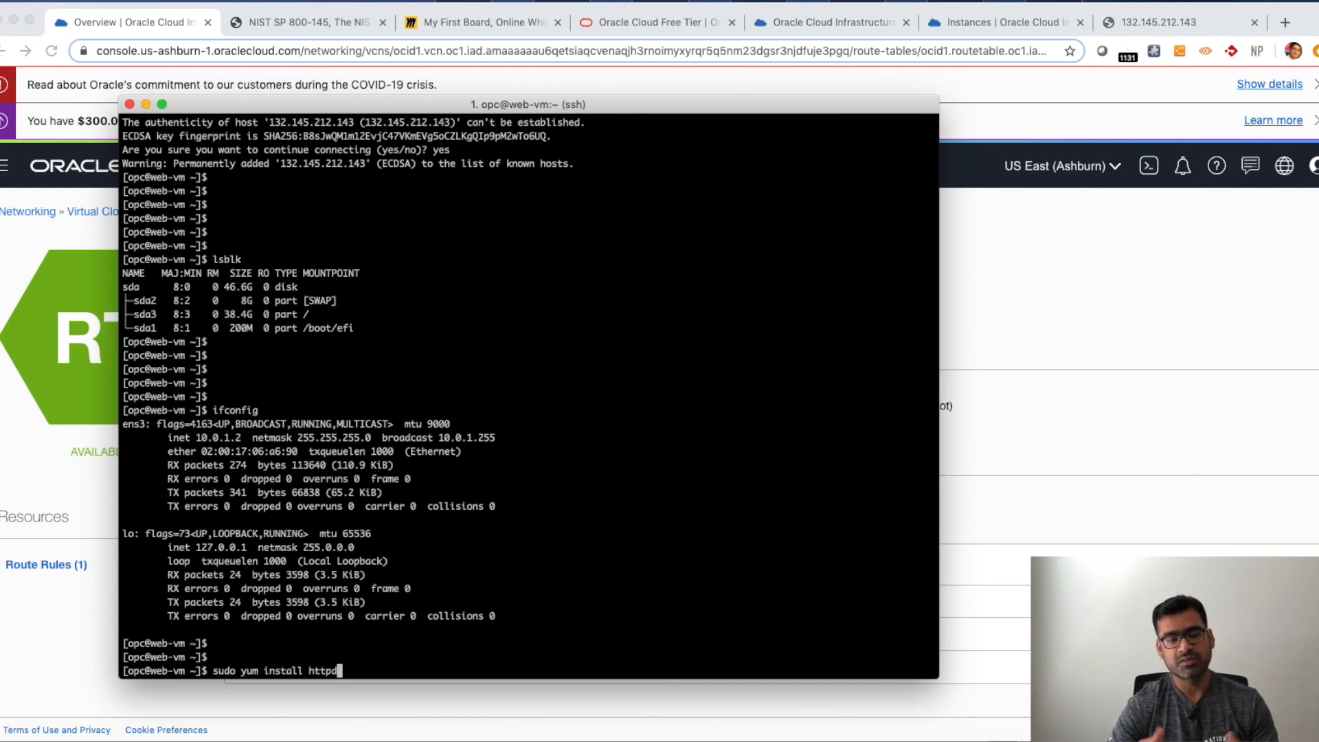
key("Return")
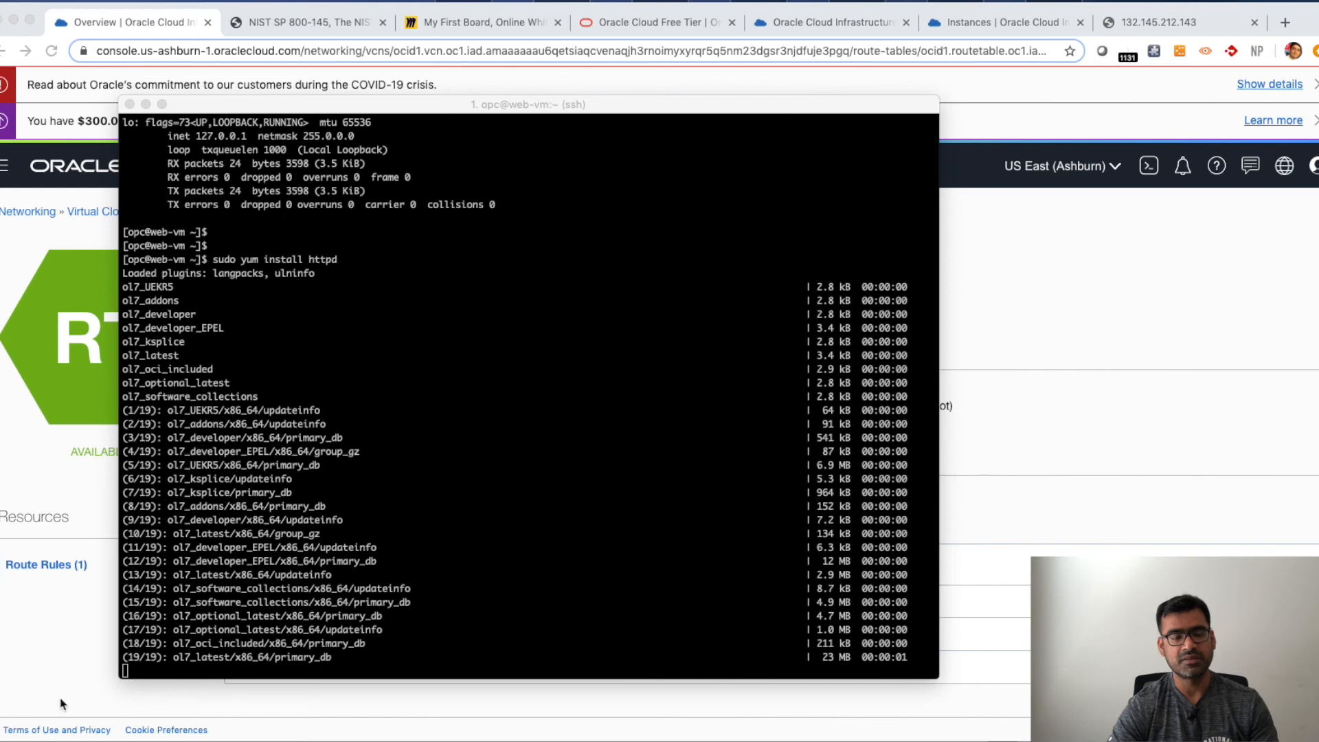
left_click(460, 629)
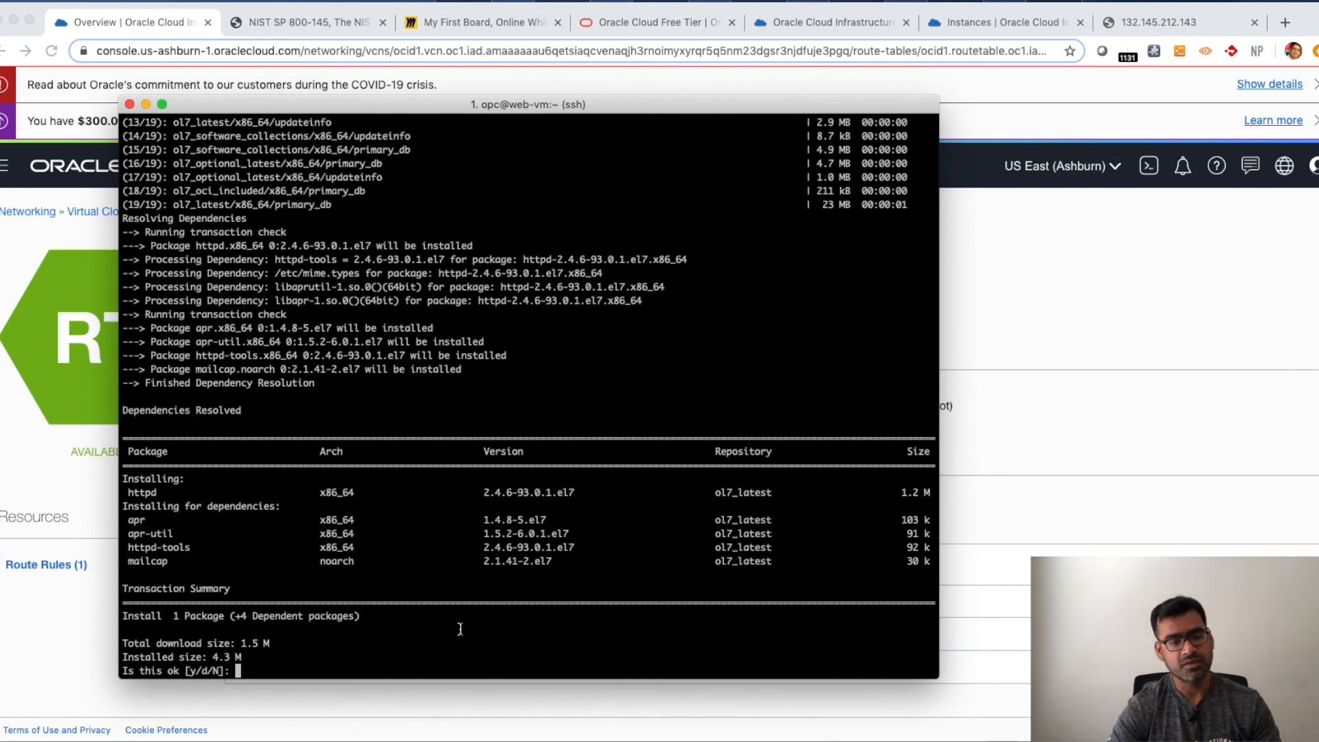
type("y")
key("Return")
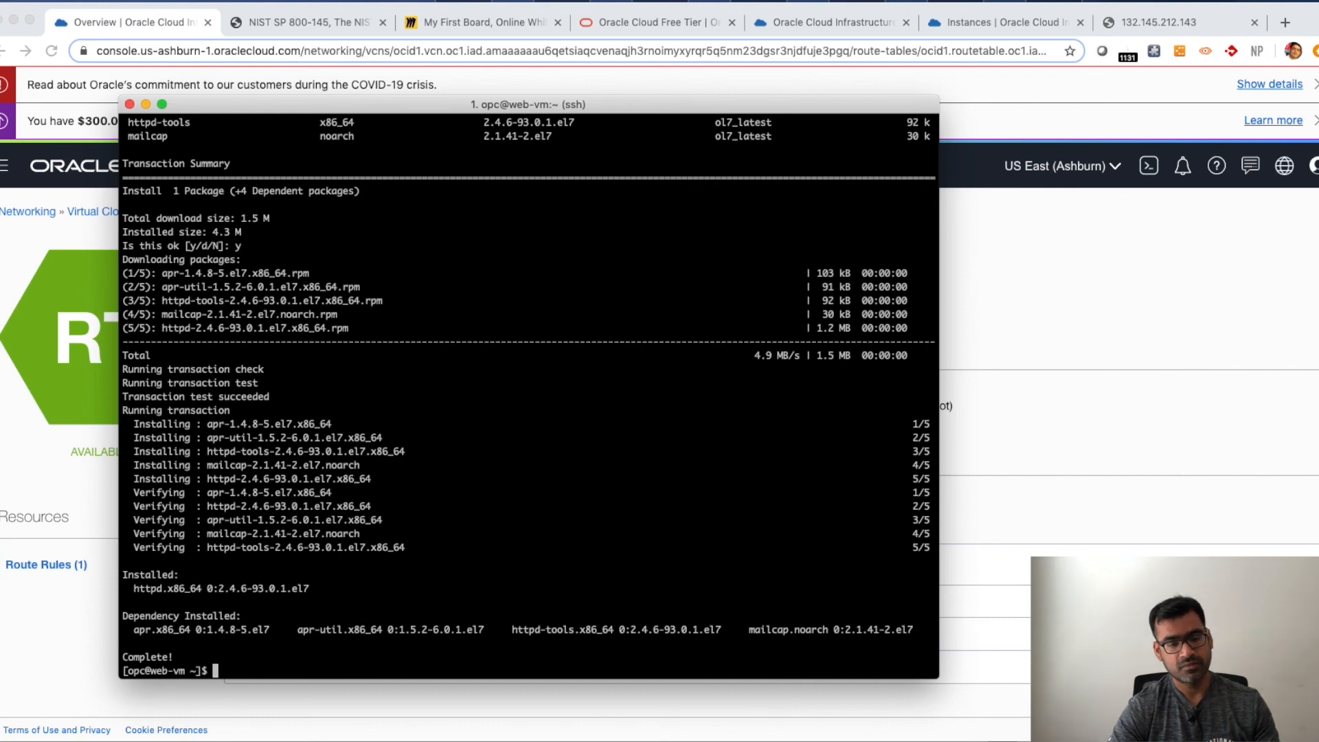
- Enable the httpd service to start at boot with sudo systemctl enable httpd
key("Return")
key("Return")
key("Return")
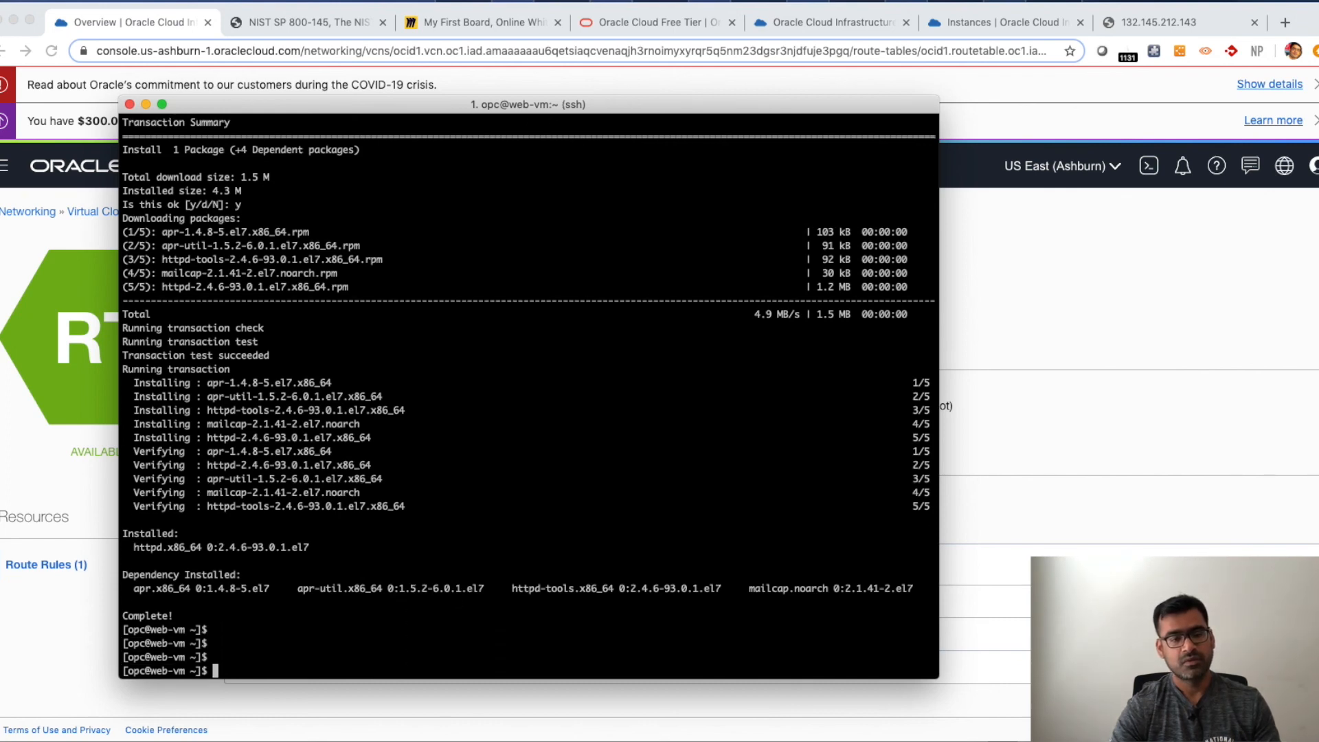
type("sudo systemctl enable httpd")
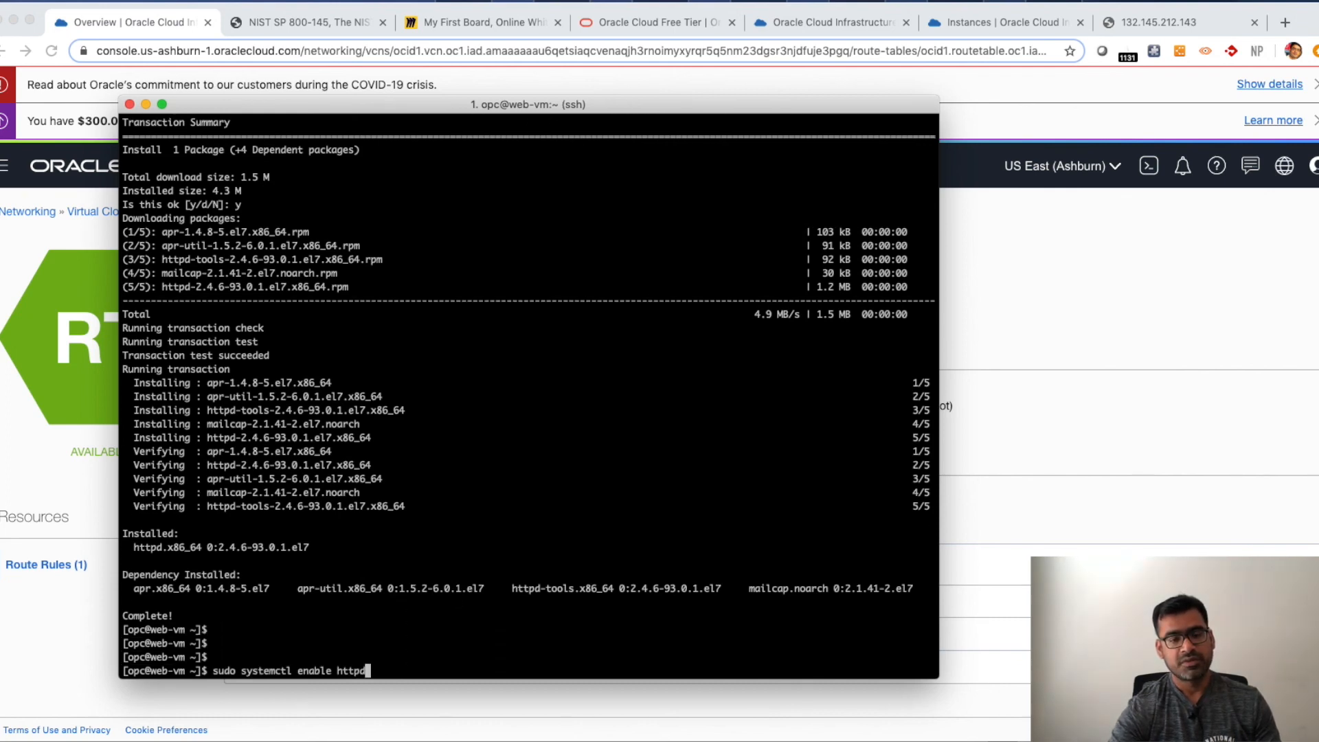
key("Return")
key("Return")
key("Return")
key("Return")
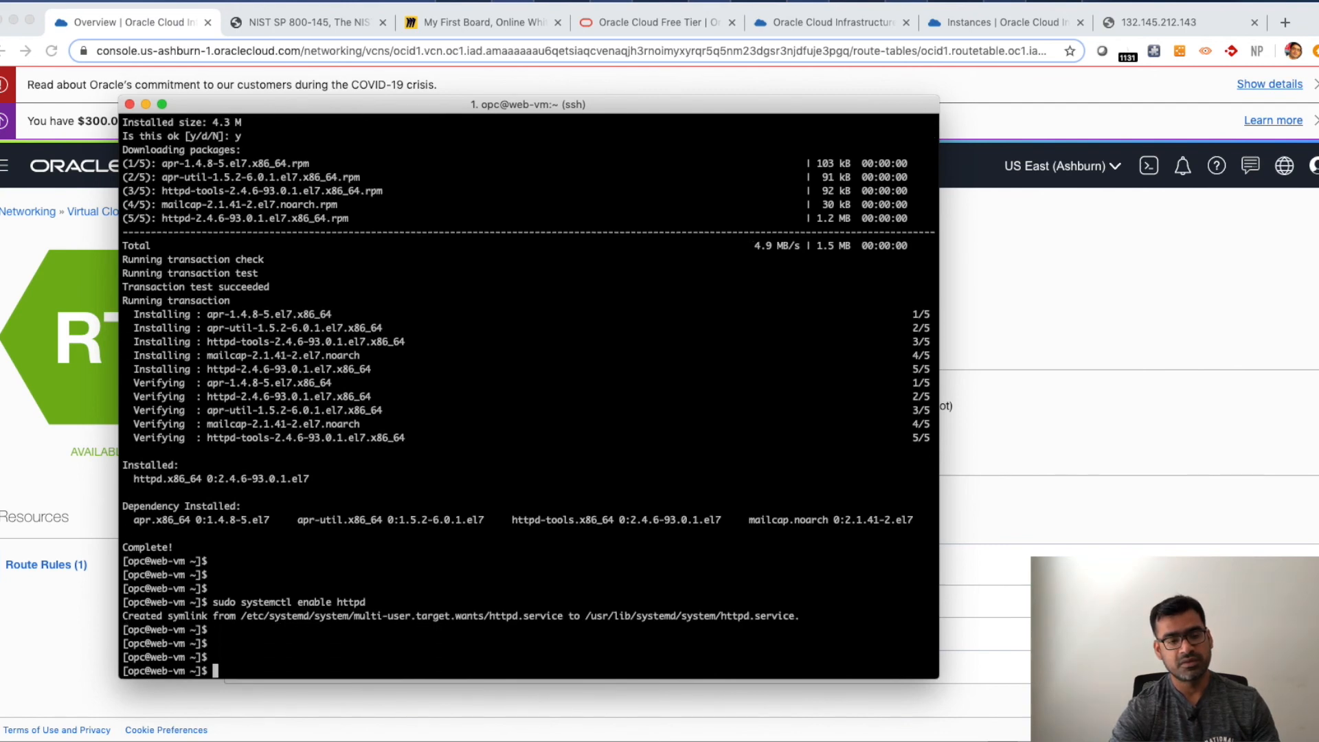
- Permanently open port 80/tcp in the public firewall zone with firewall-cmd, then reload the firewall
key("super+Tab")
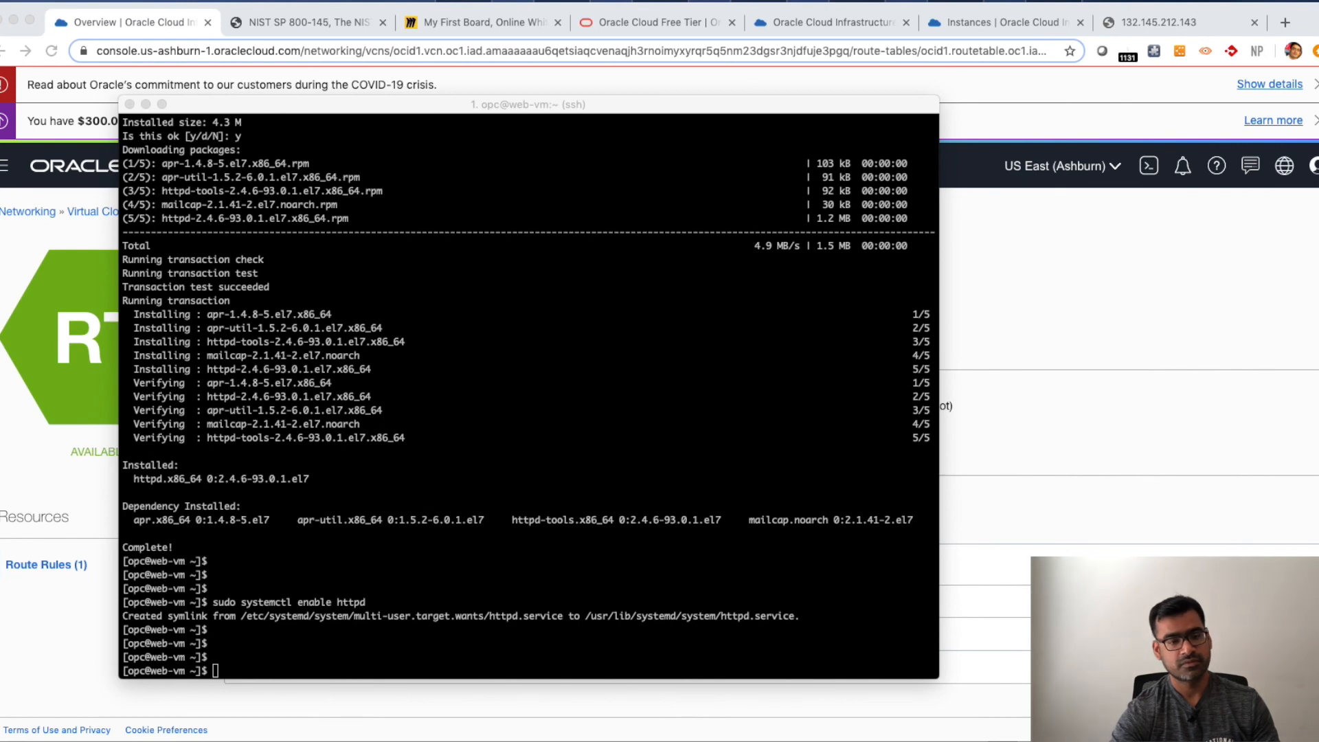
left_click(266, 663)
type("sudo firewall-cmd --permanent --zone=public --add-port=80/tcp")
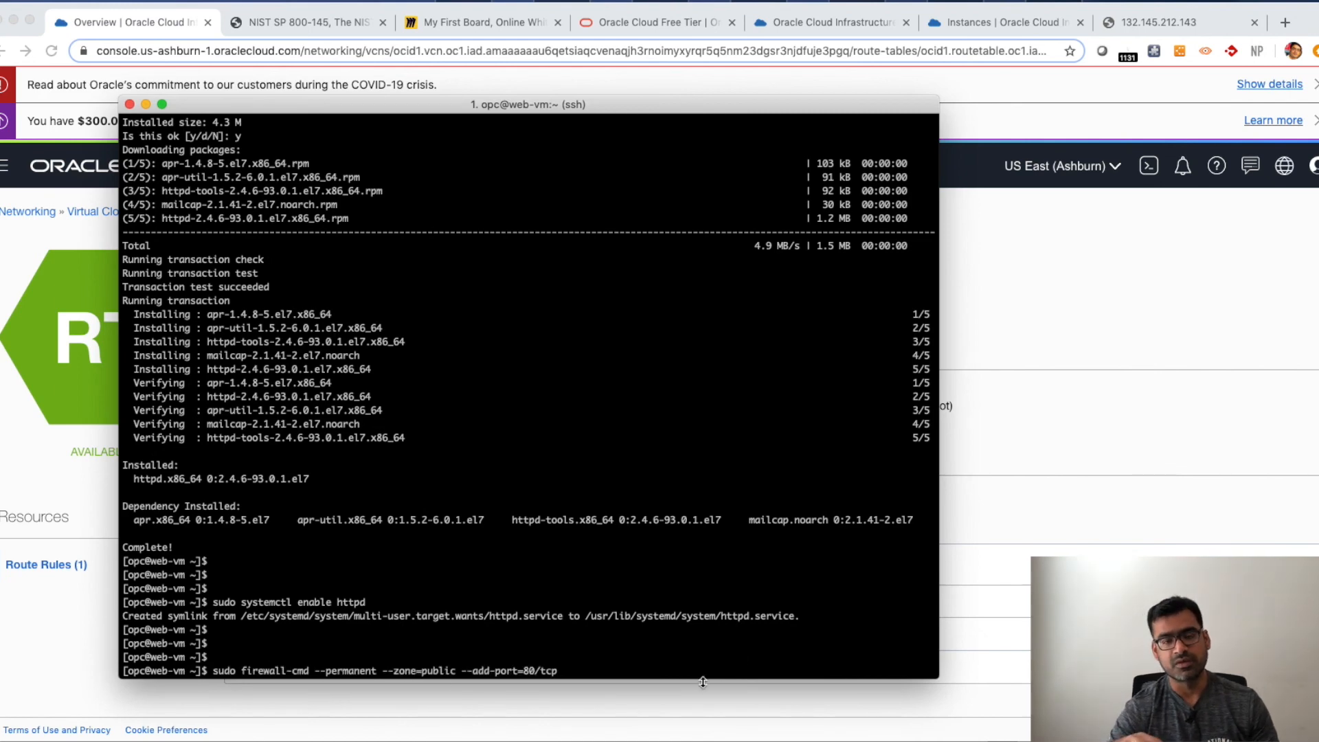
key("Return")
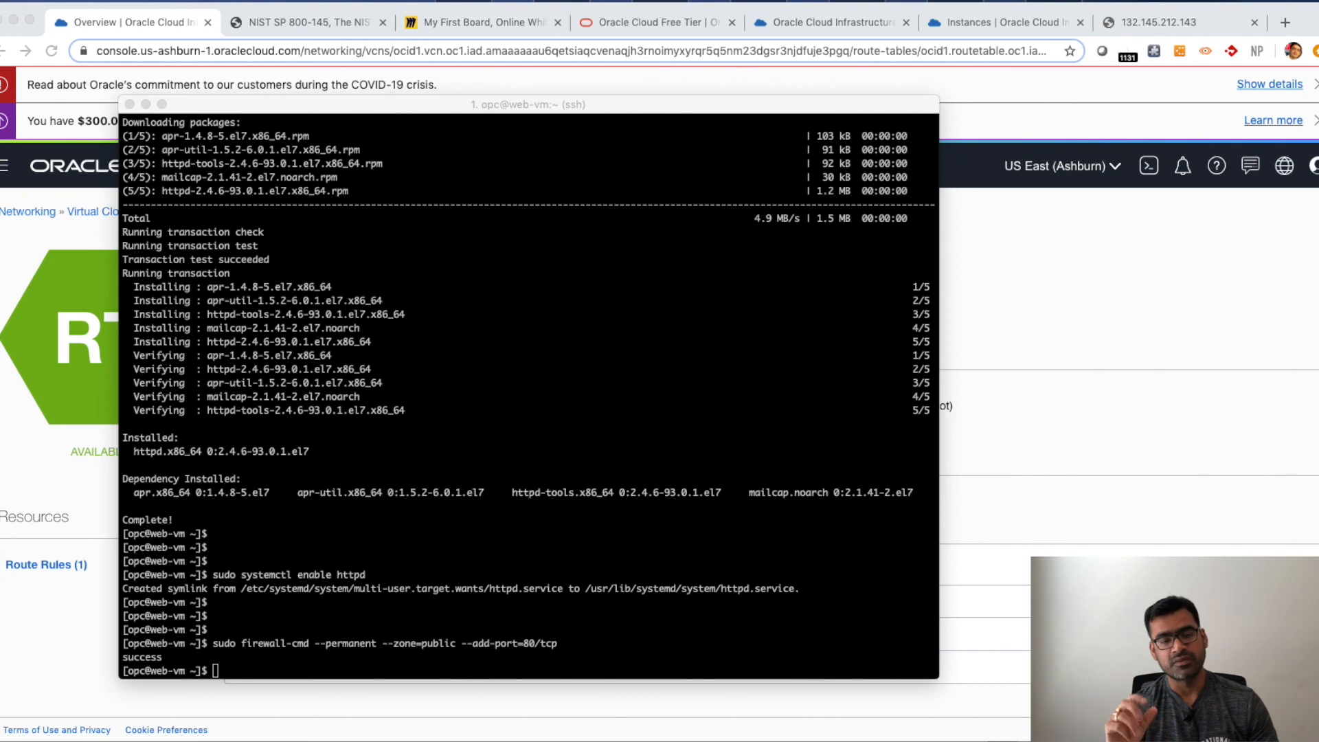
left_click(326, 660)
right_click(326, 661)
left_click(356, 622)
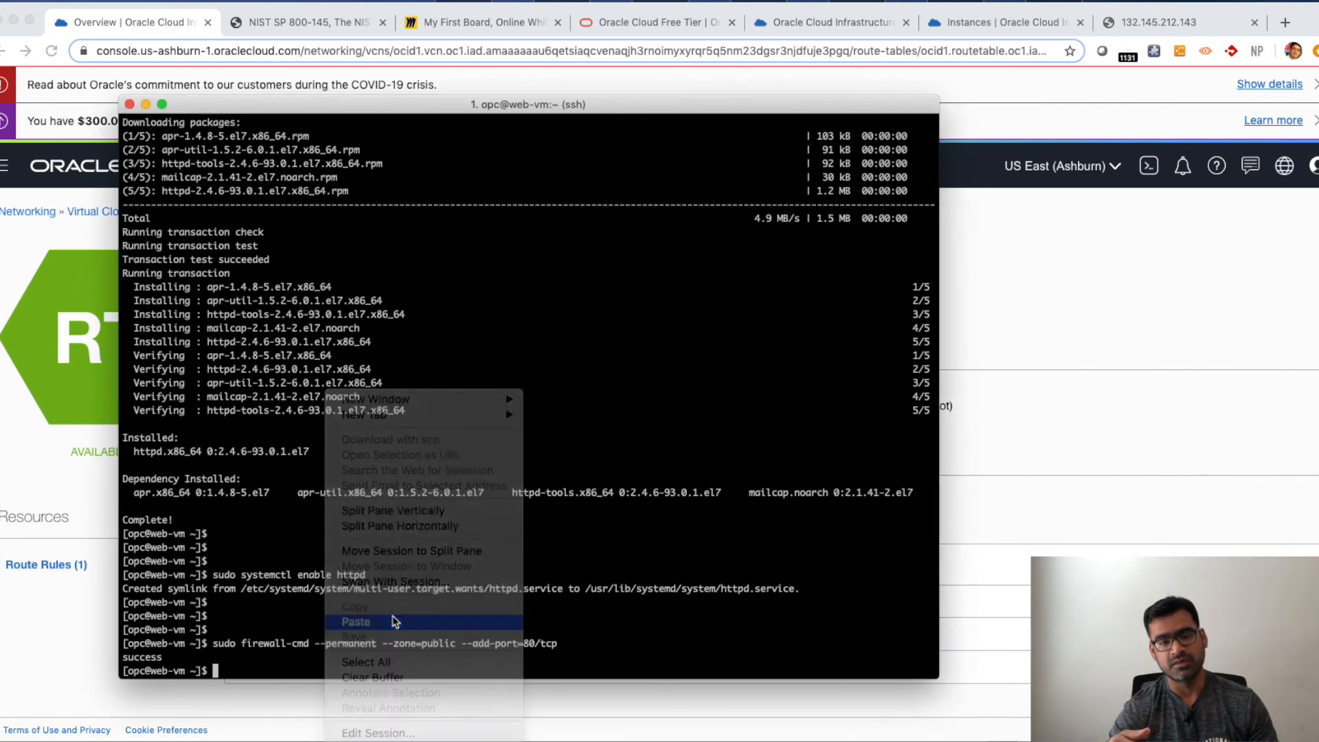
key("Return")
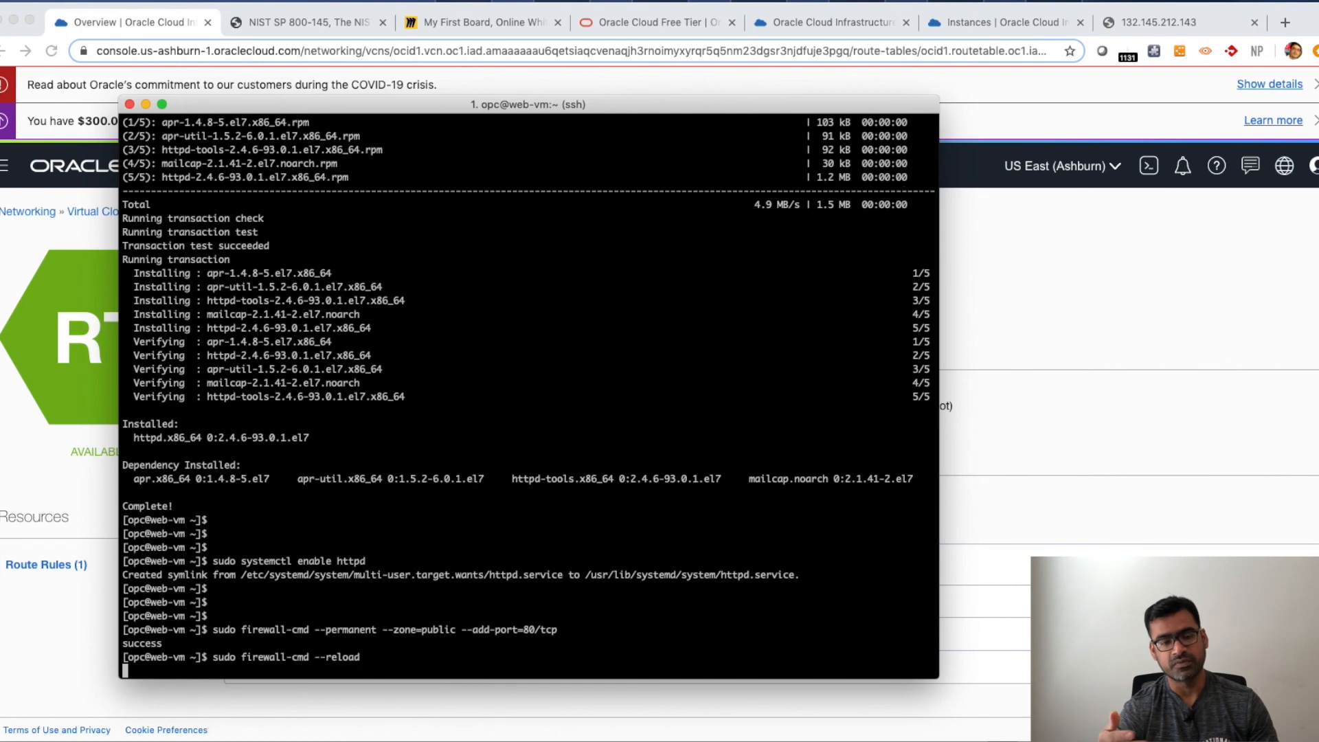
key("Return")
key("Return")
key("Return")
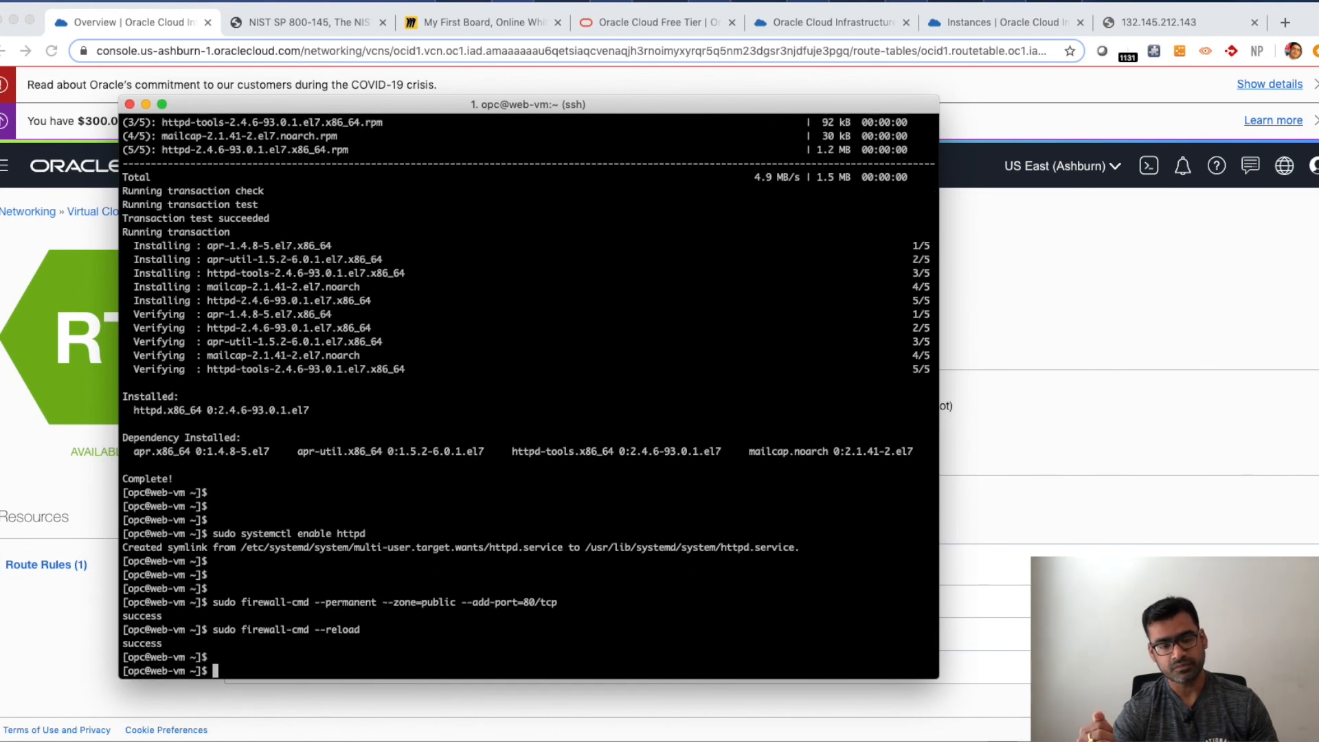
- Open a new ingress rule on the VCN's default security list with source CIDR 0.0.0.0/0 and destination port 80
left_click(1143, 271)
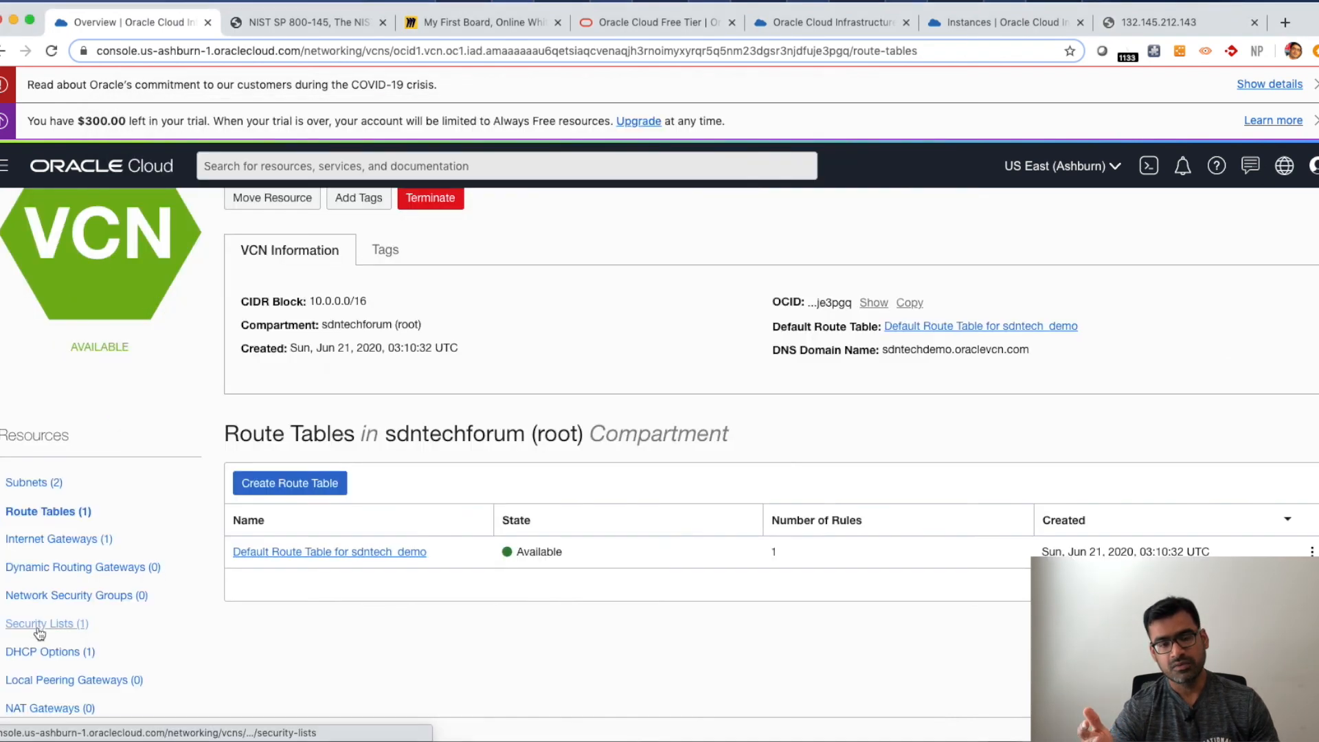
left_click(35, 626)
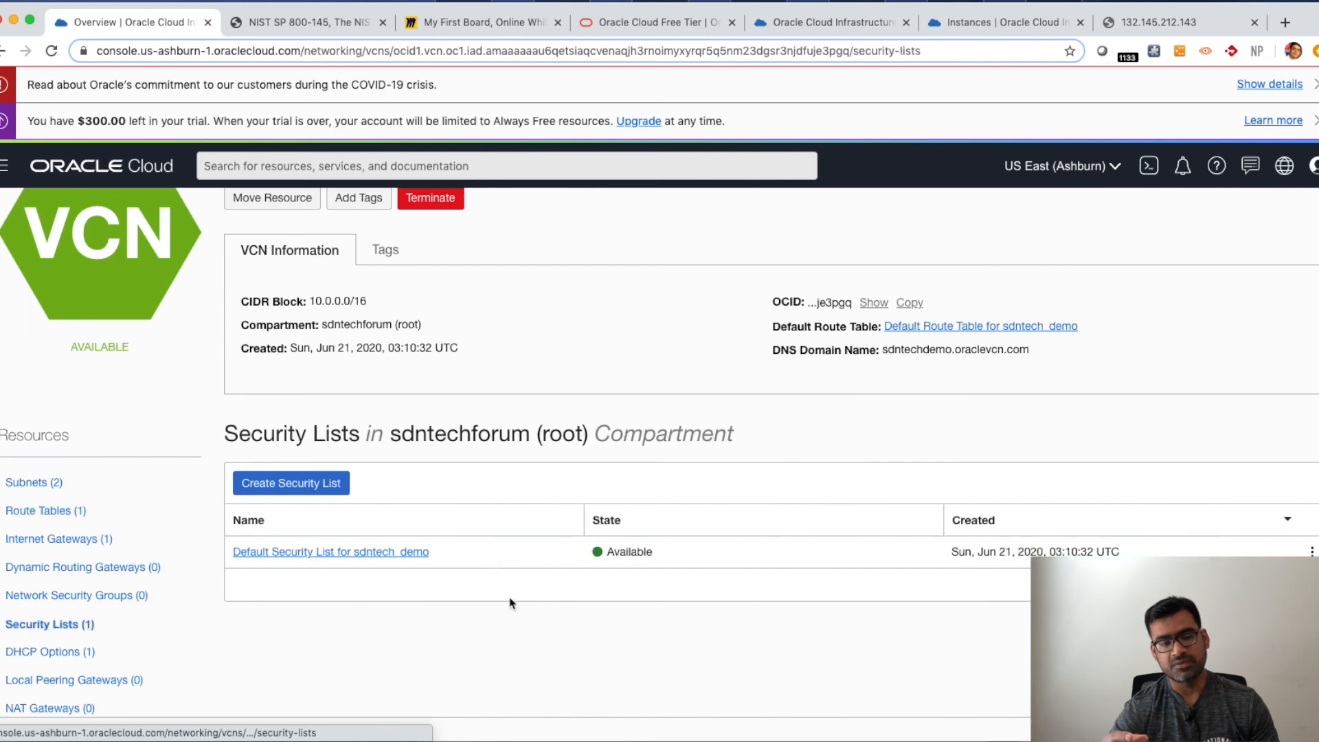
left_click(399, 554)
scroll(602, 616, "down", 2)
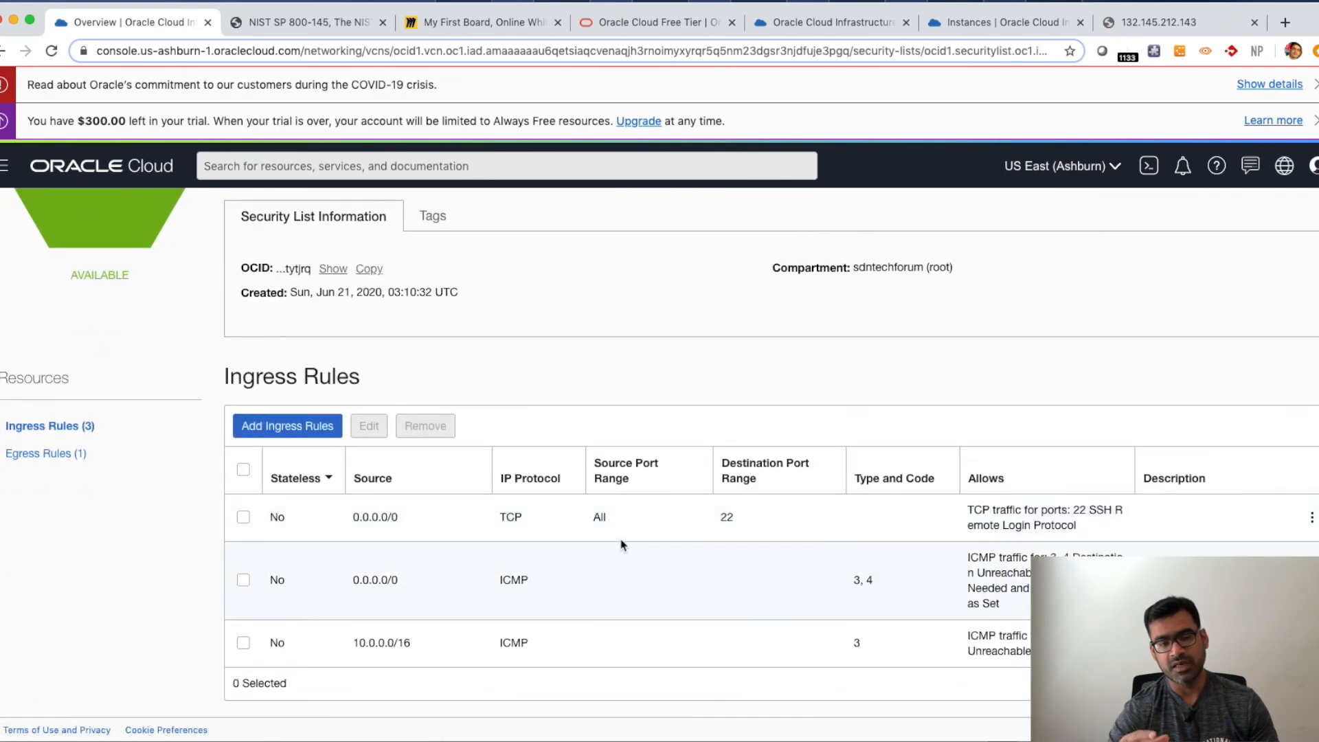
left_click(316, 433)
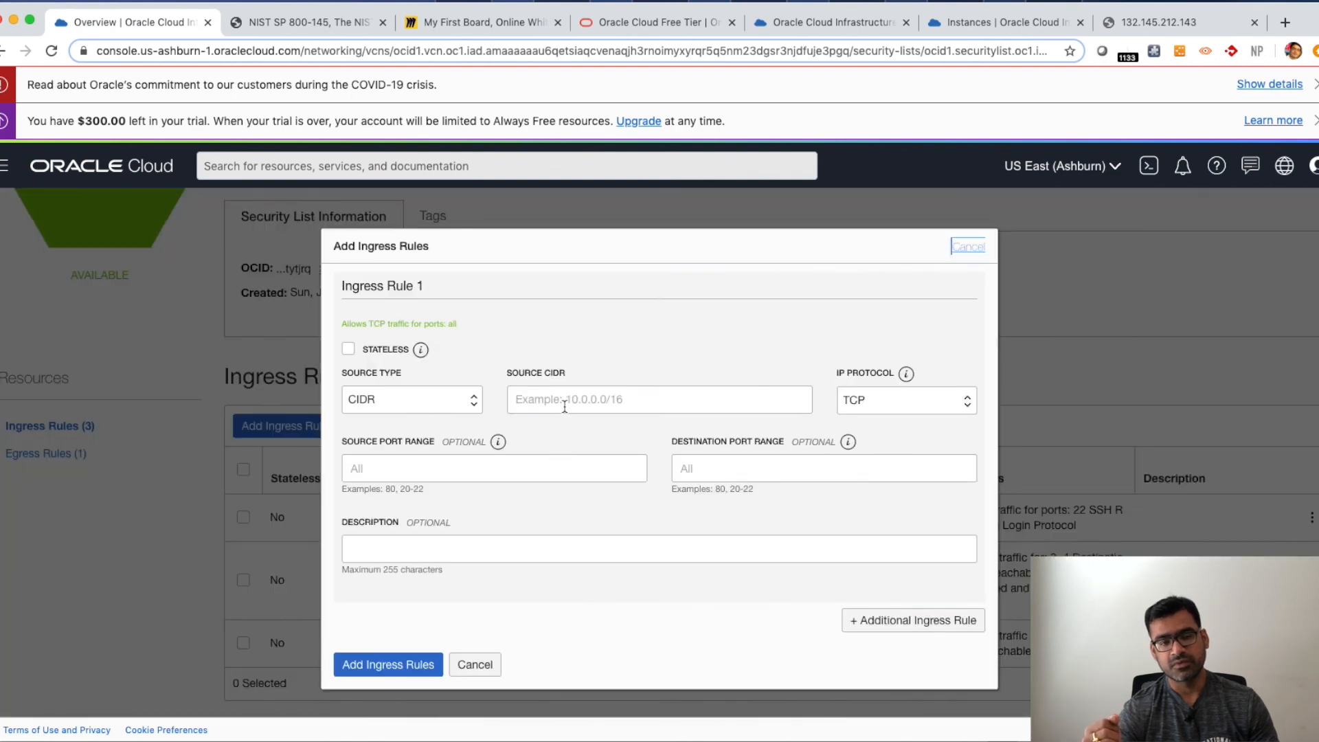
left_click(613, 406)
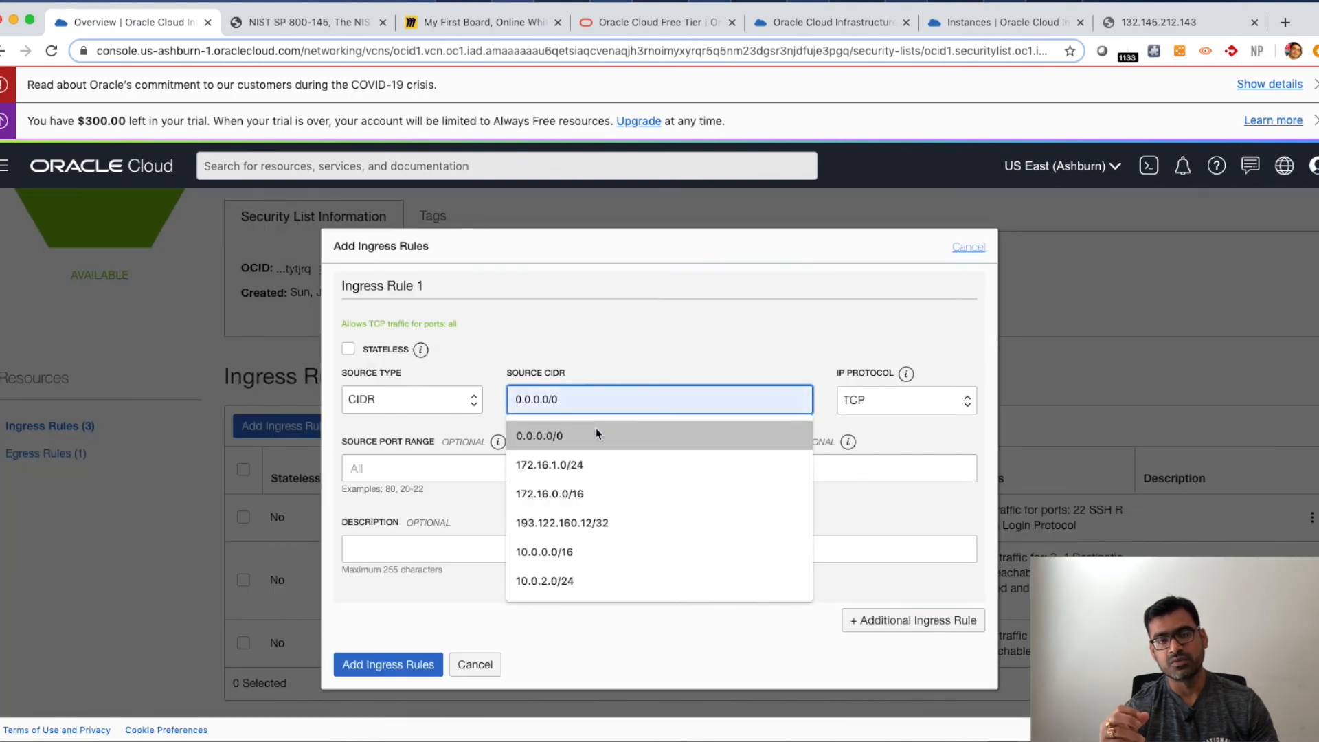
left_click(597, 435)
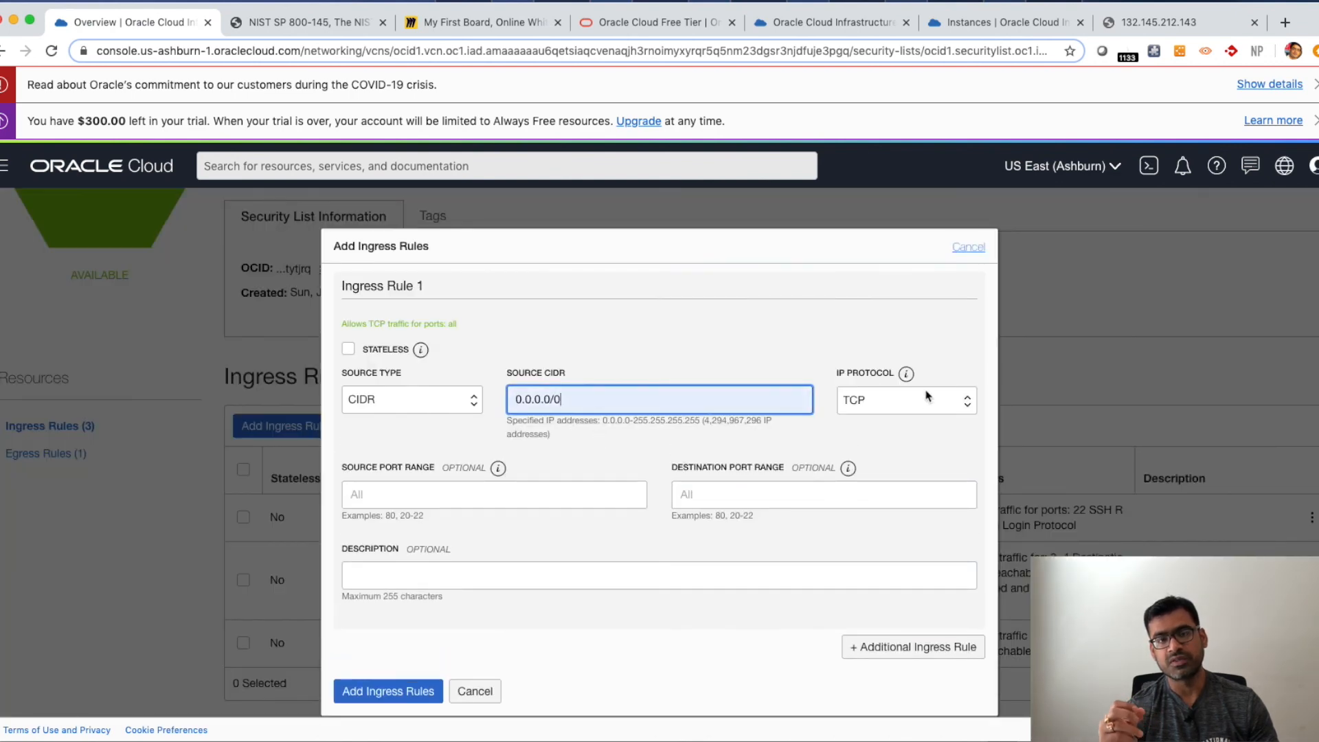
left_click(768, 496)
left_click(712, 536)
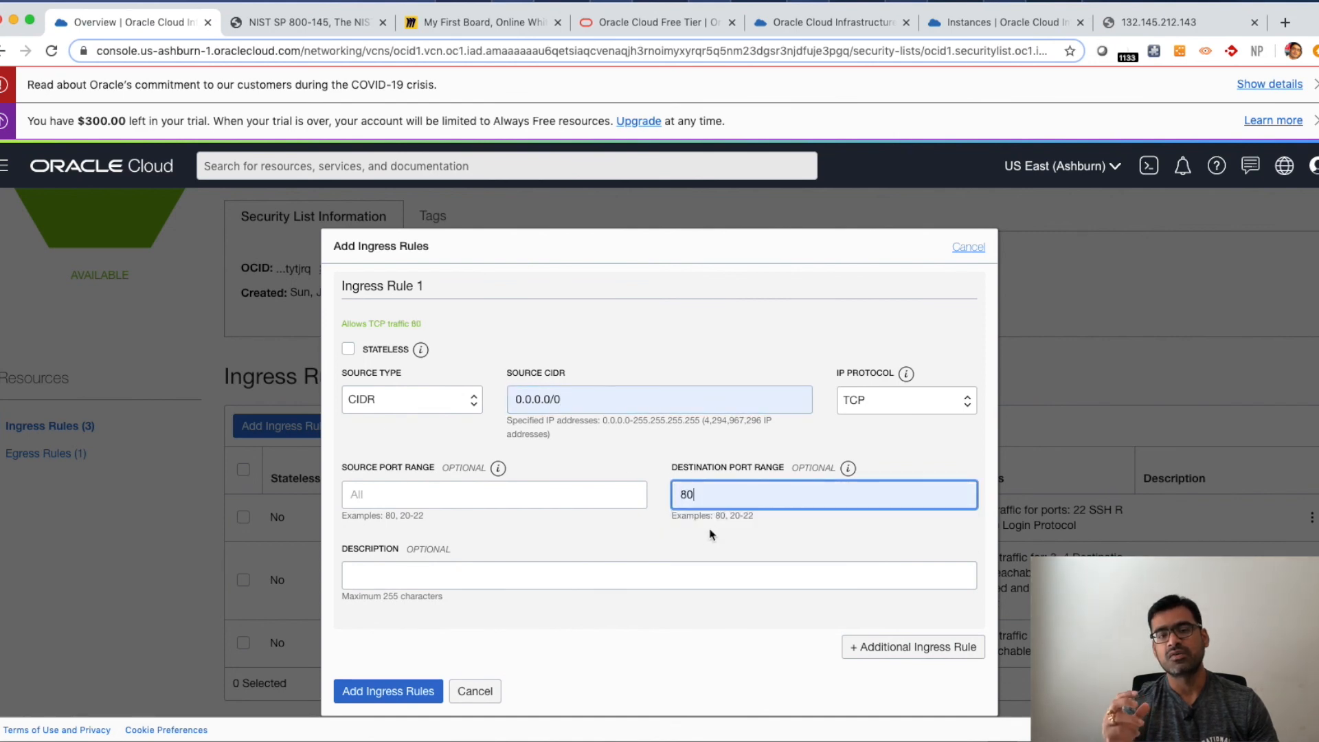
- Describe the rule as "This is to open http connection" and add the ingress rule
left_click(456, 577)
type("This is to")
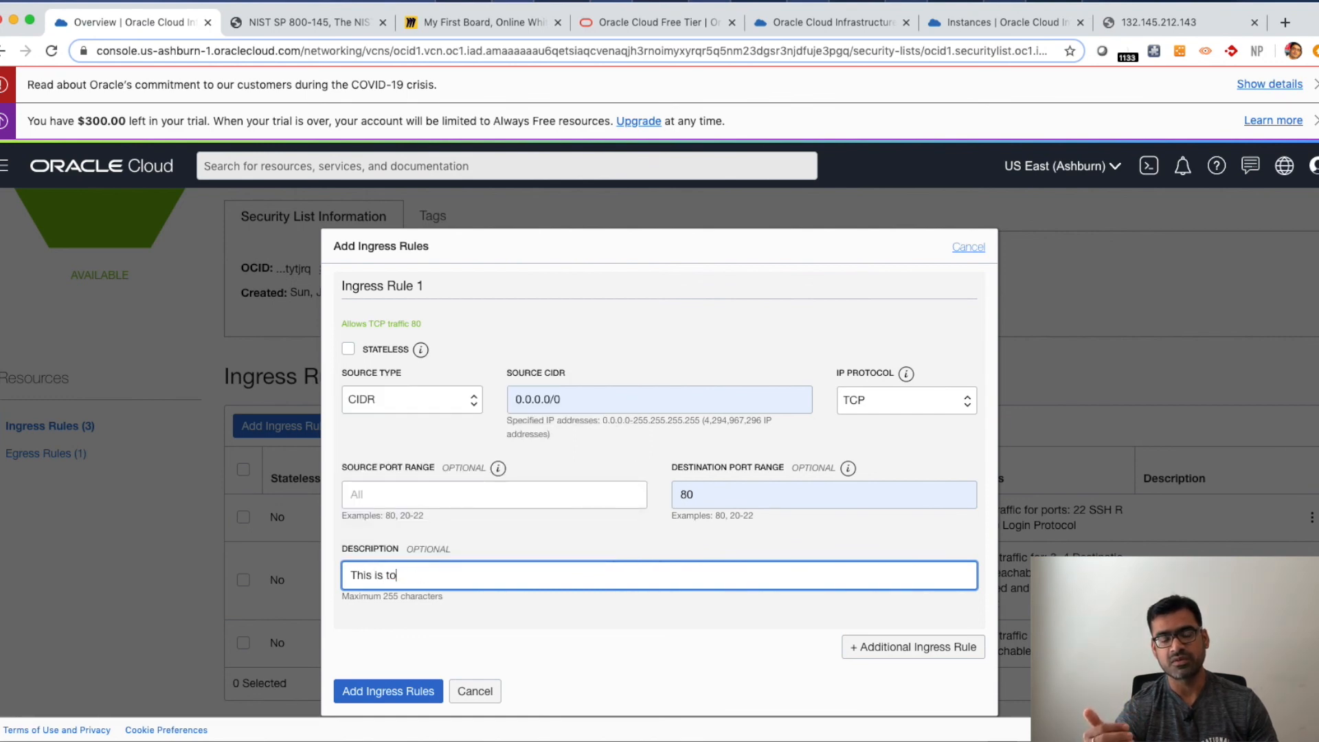
type("ope open htttp connection")
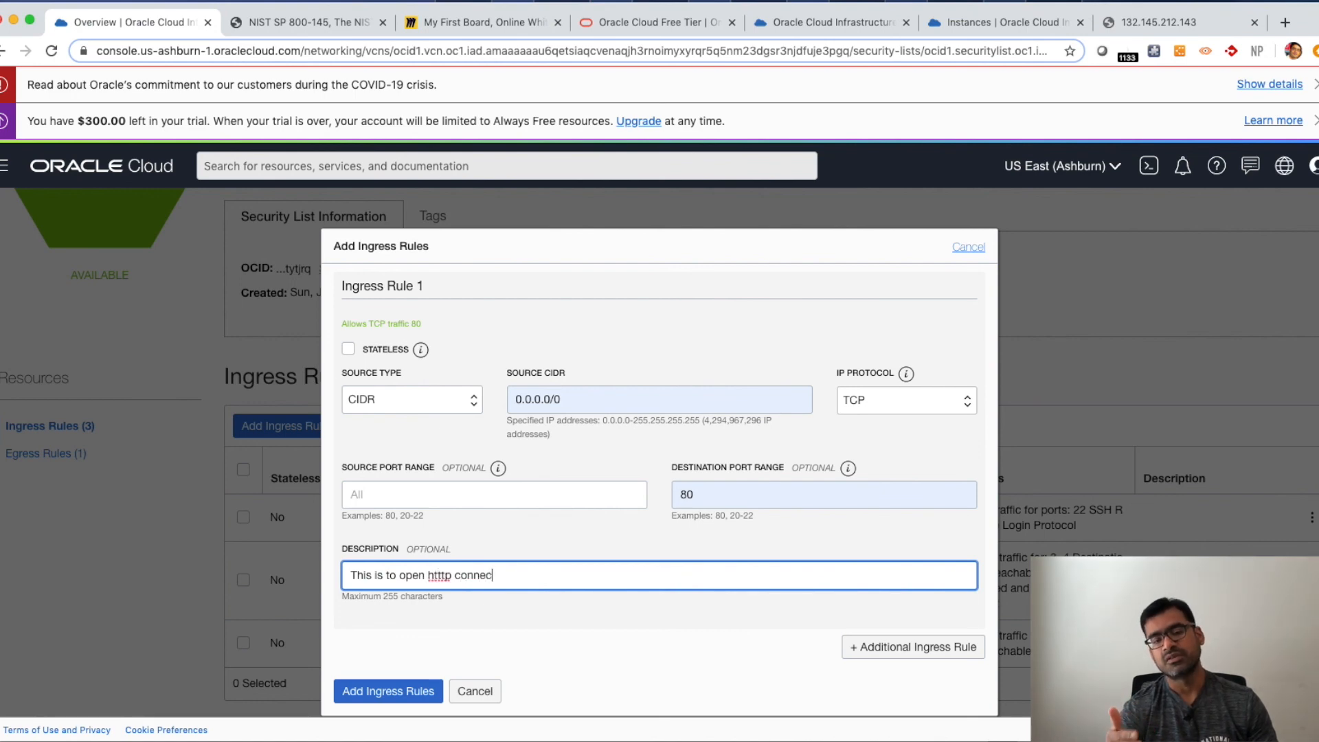
left_click(440, 575)
key("BackSpace")
left_click(408, 691)
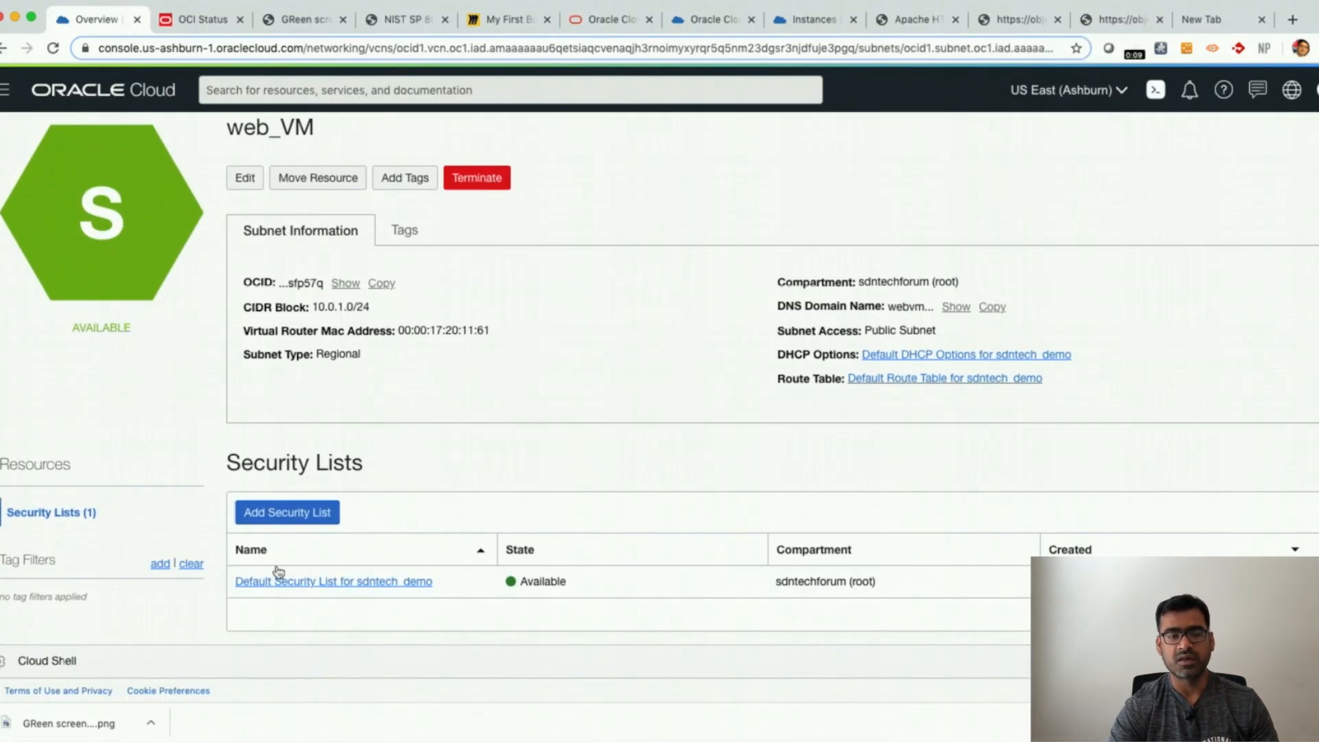
- Open the default security list and highlight the port 80 ingress rule's port ranges
left_click(356, 584)
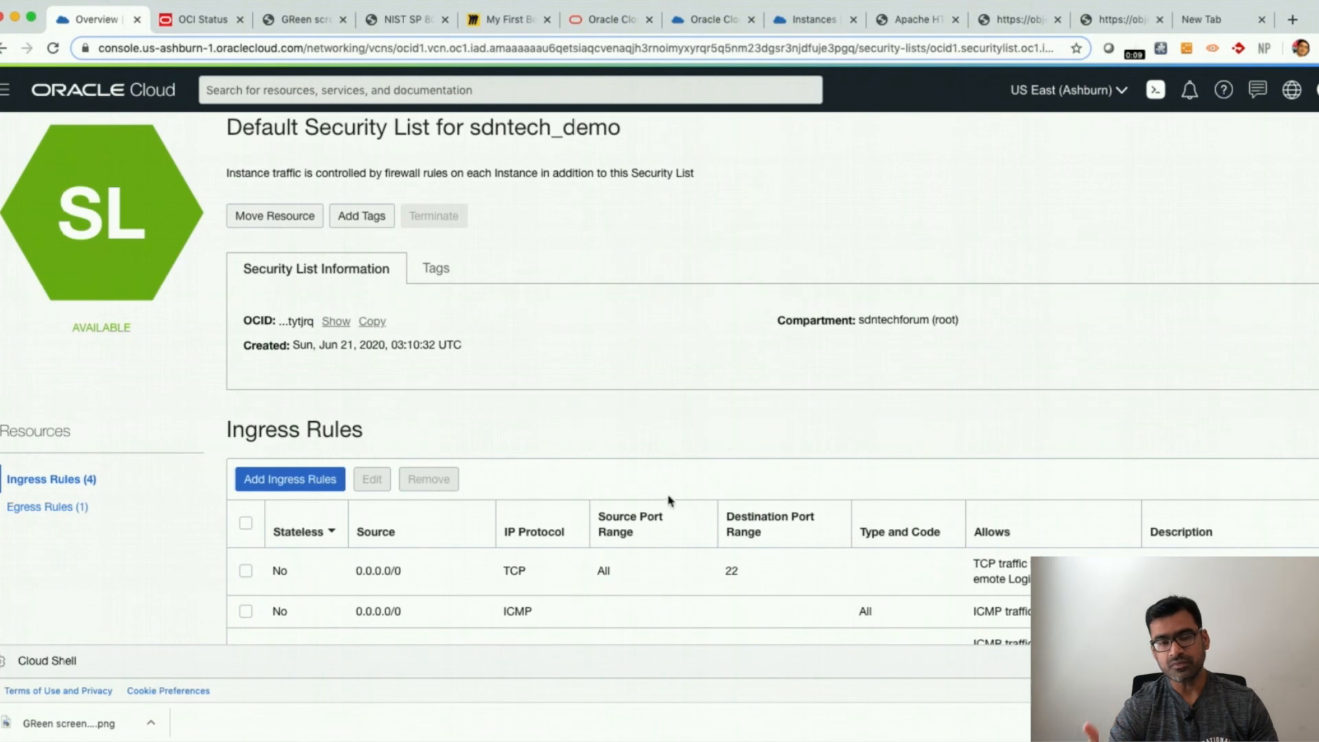
scroll(1029, 576, "down", 3)
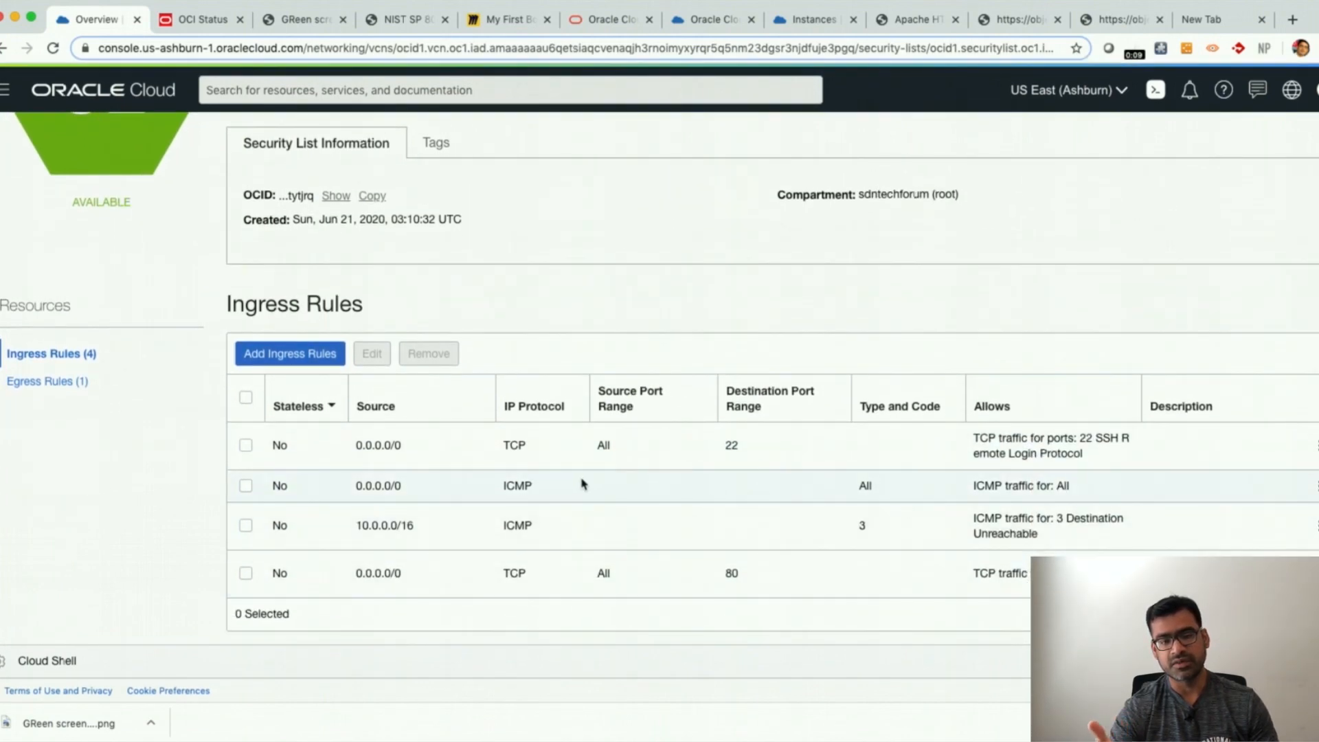
left_click_drag(777, 571, 530, 574)
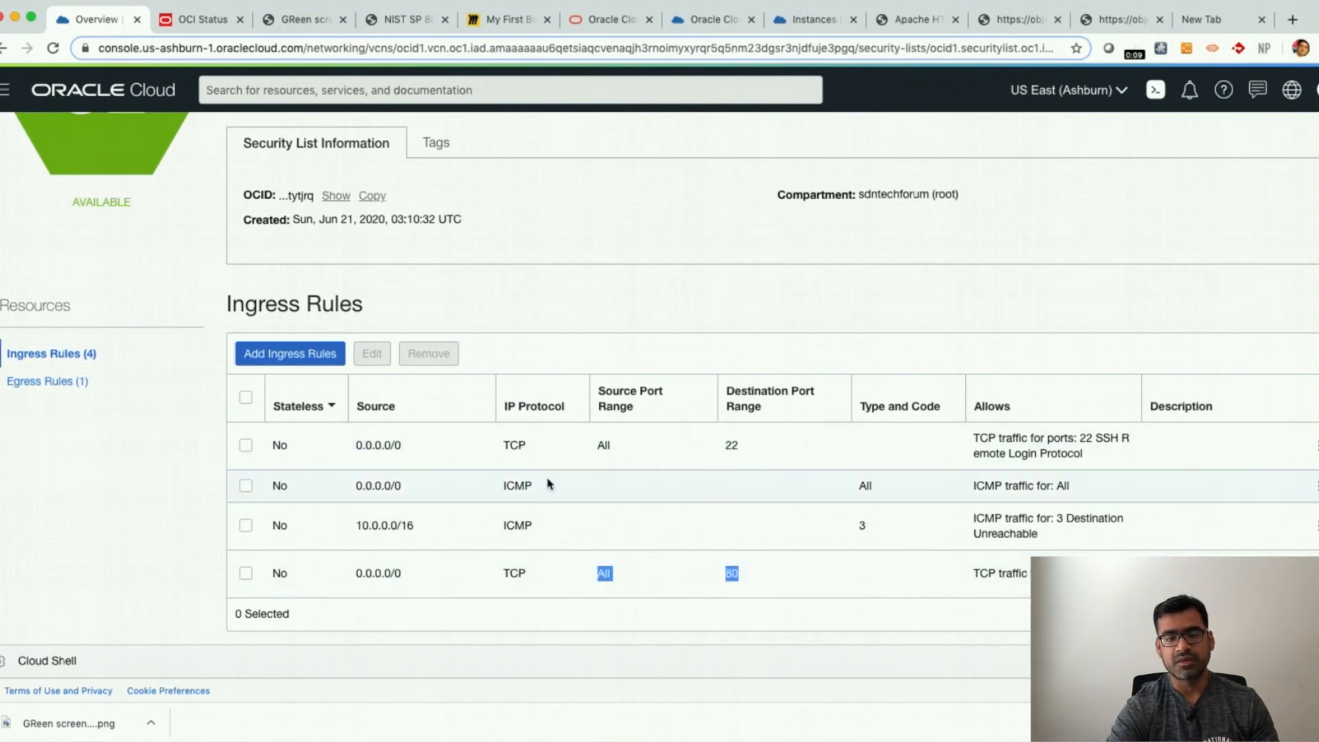
- Switch to the SSH session and highlight the sudo systemctl restart httpd and systemctl status httpd commands
key("ctrl+Up")
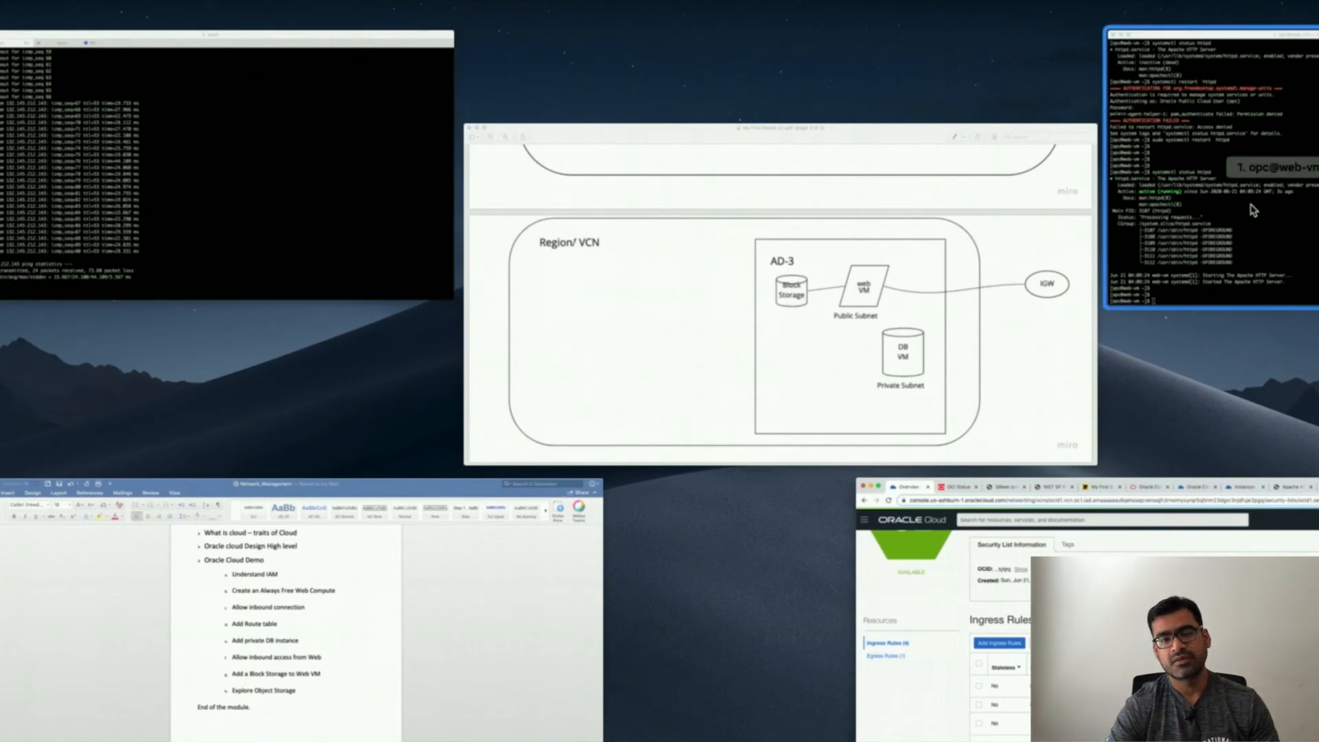
left_click(1148, 305)
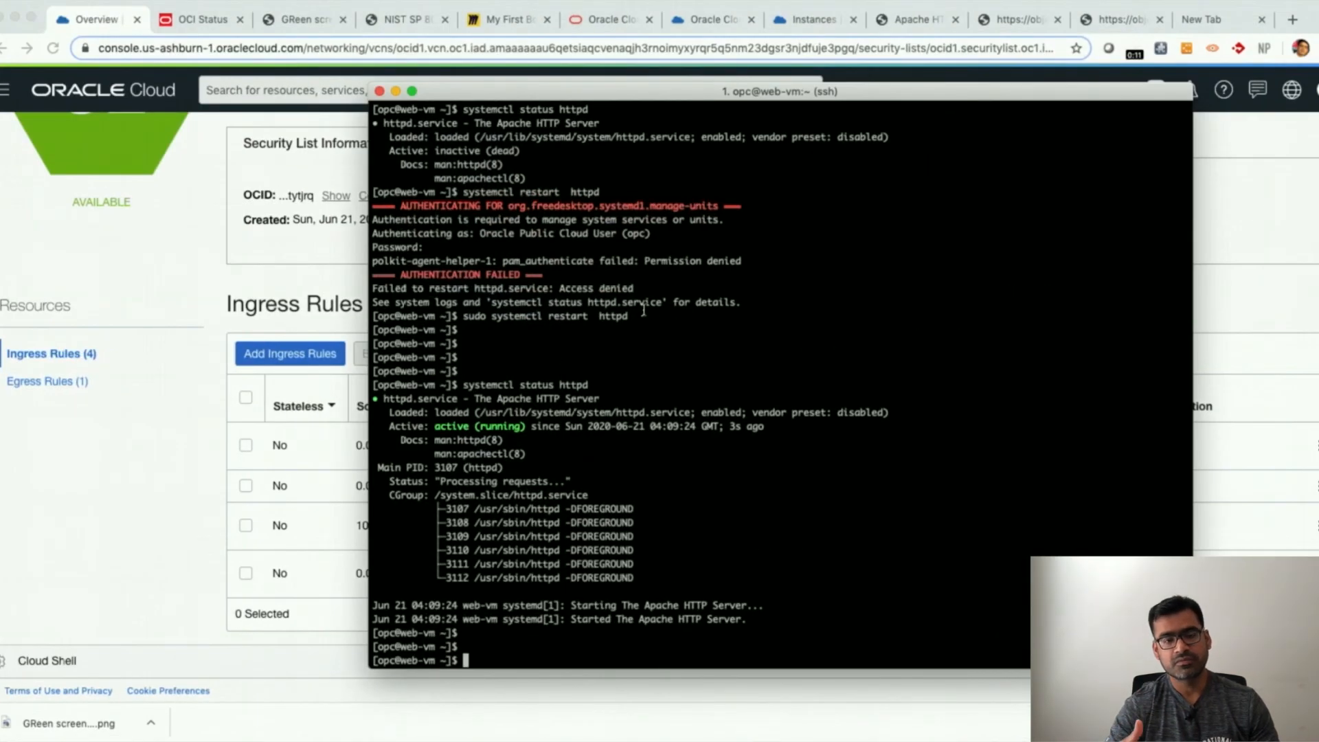
left_click_drag(628, 316, 465, 310)
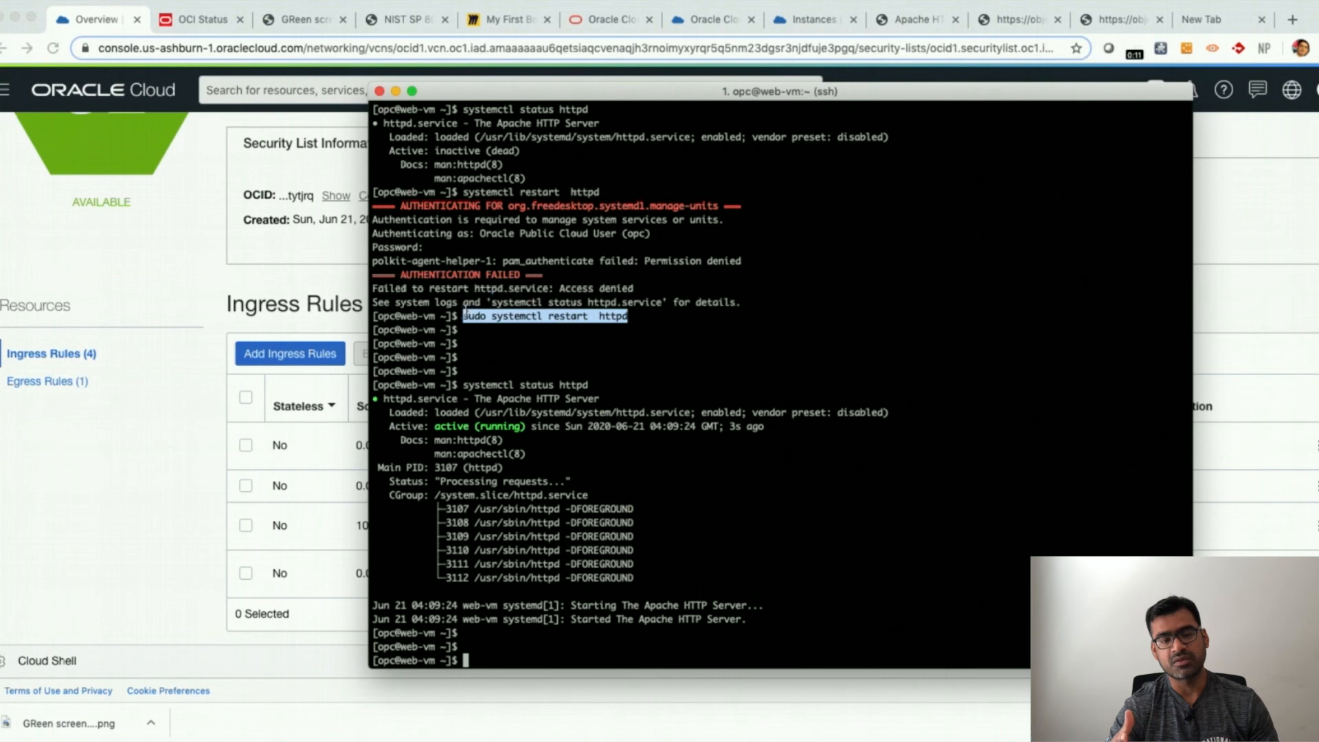
left_click_drag(588, 385, 481, 376)
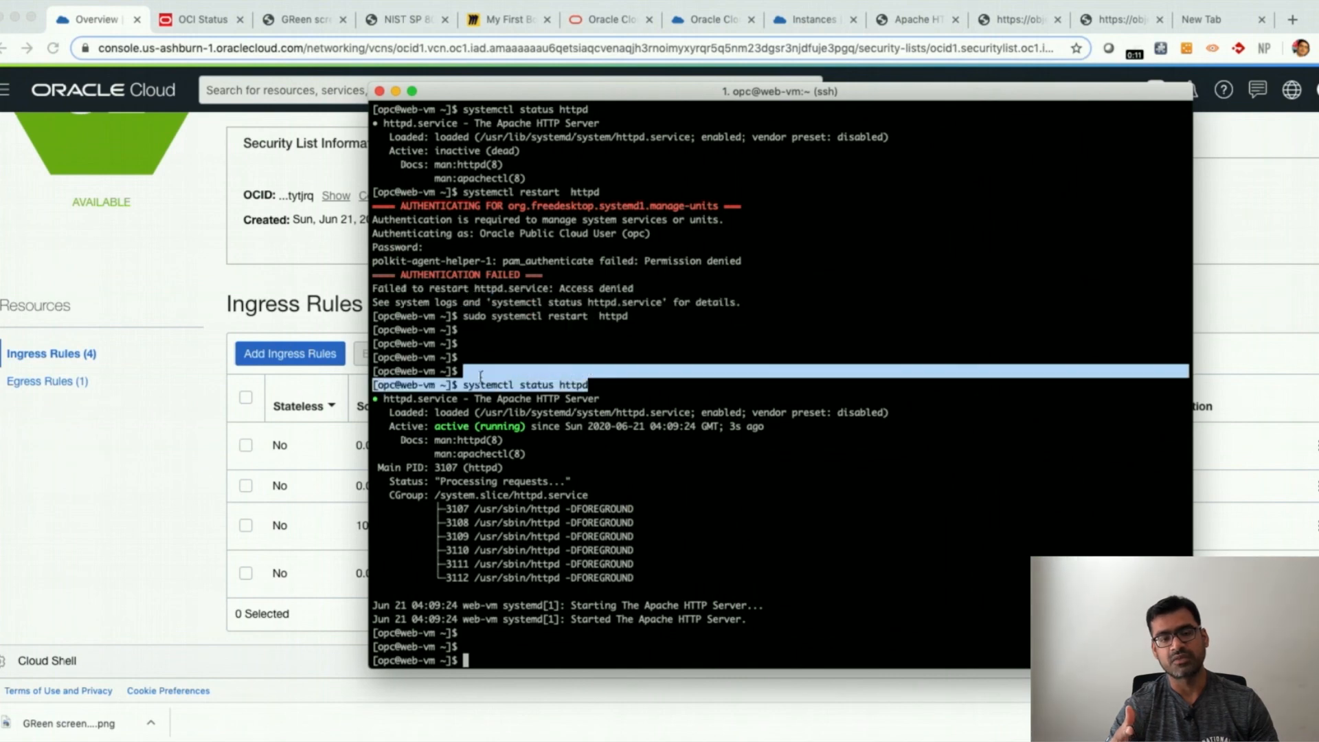
left_click_drag(526, 428, 434, 426)
left_click(710, 498)
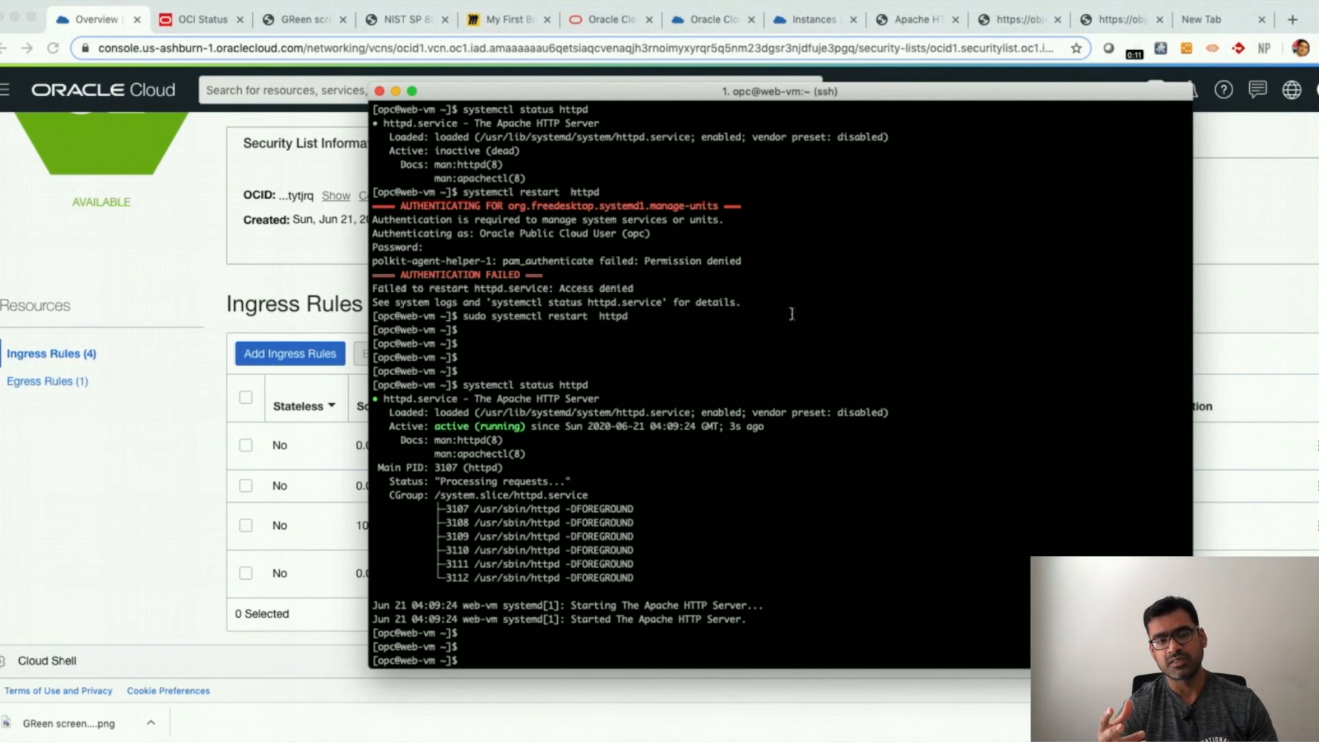
- Switch to the local bash terminal and run pwd to show the current directory
key("ctrl+Up")
left_click(236, 250)
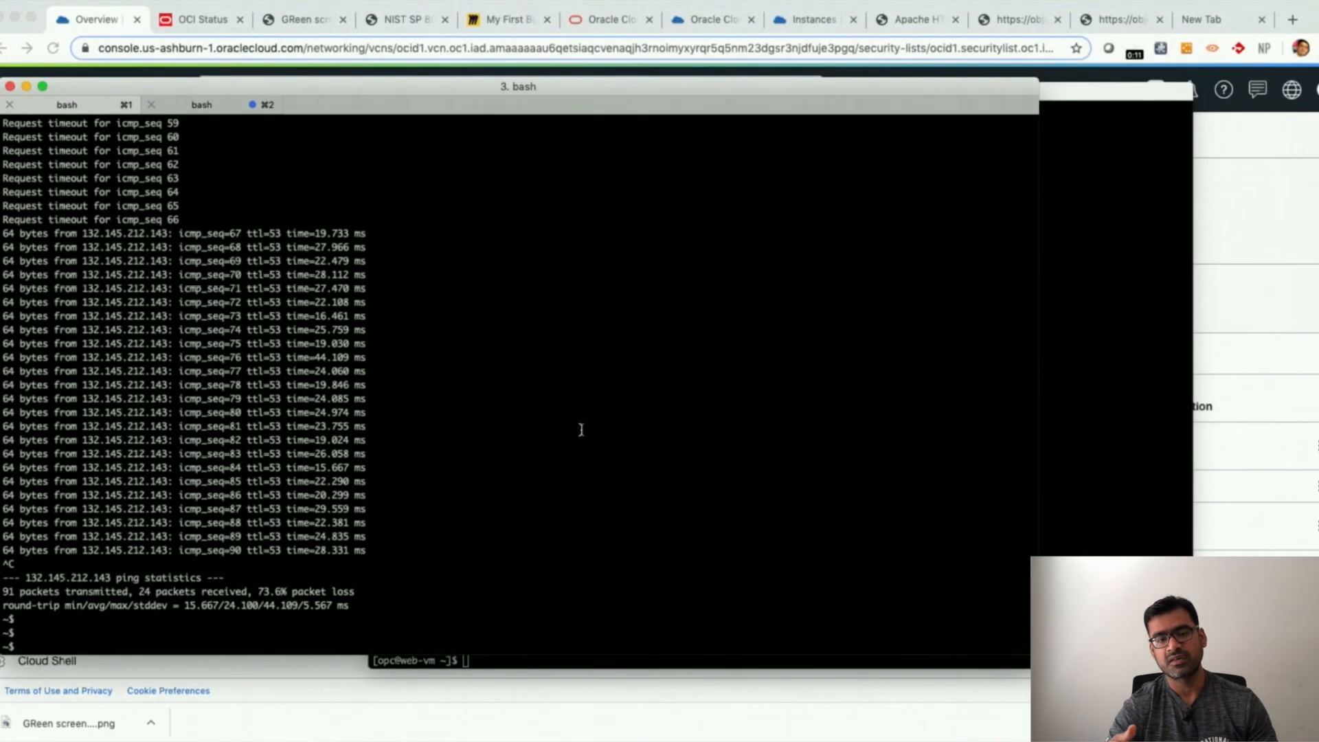
key("Return")
key("Return")
key("Return")
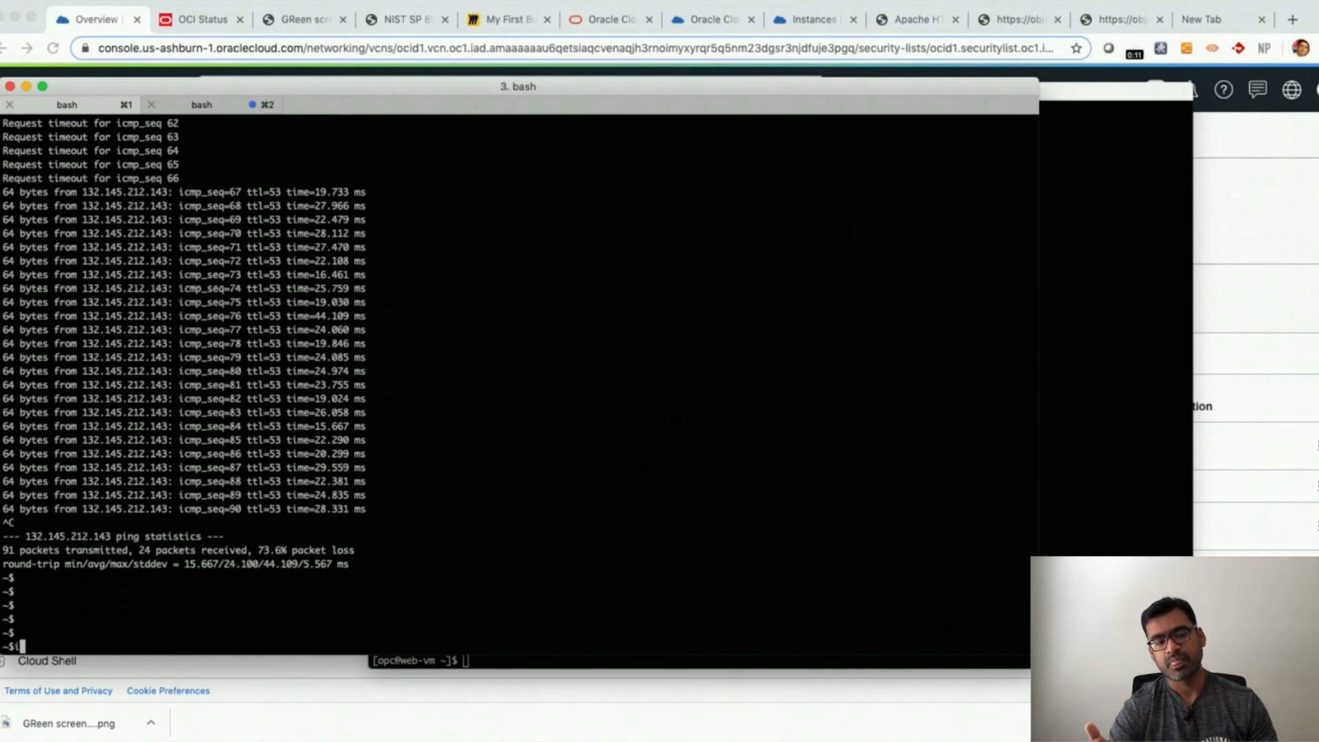
type("pwd")
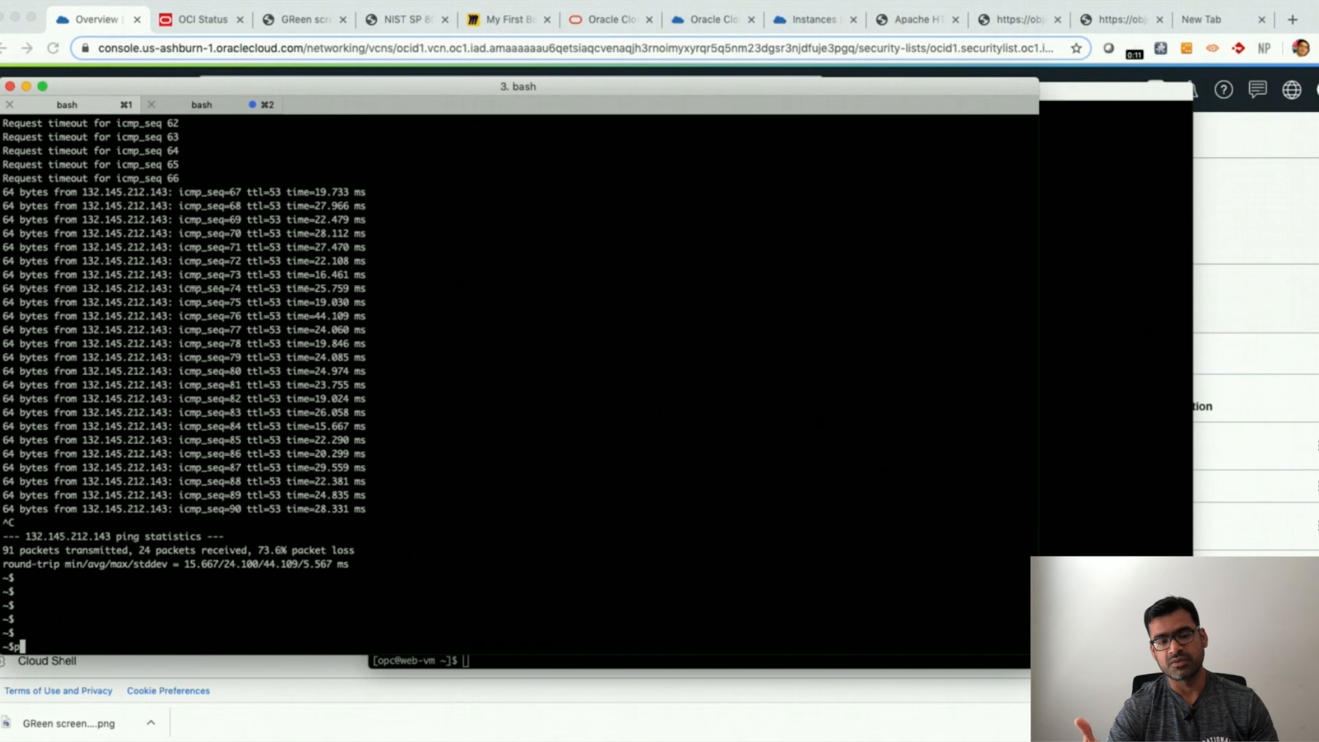
key("Return")
key("Return")
key("Return")
key("Return")
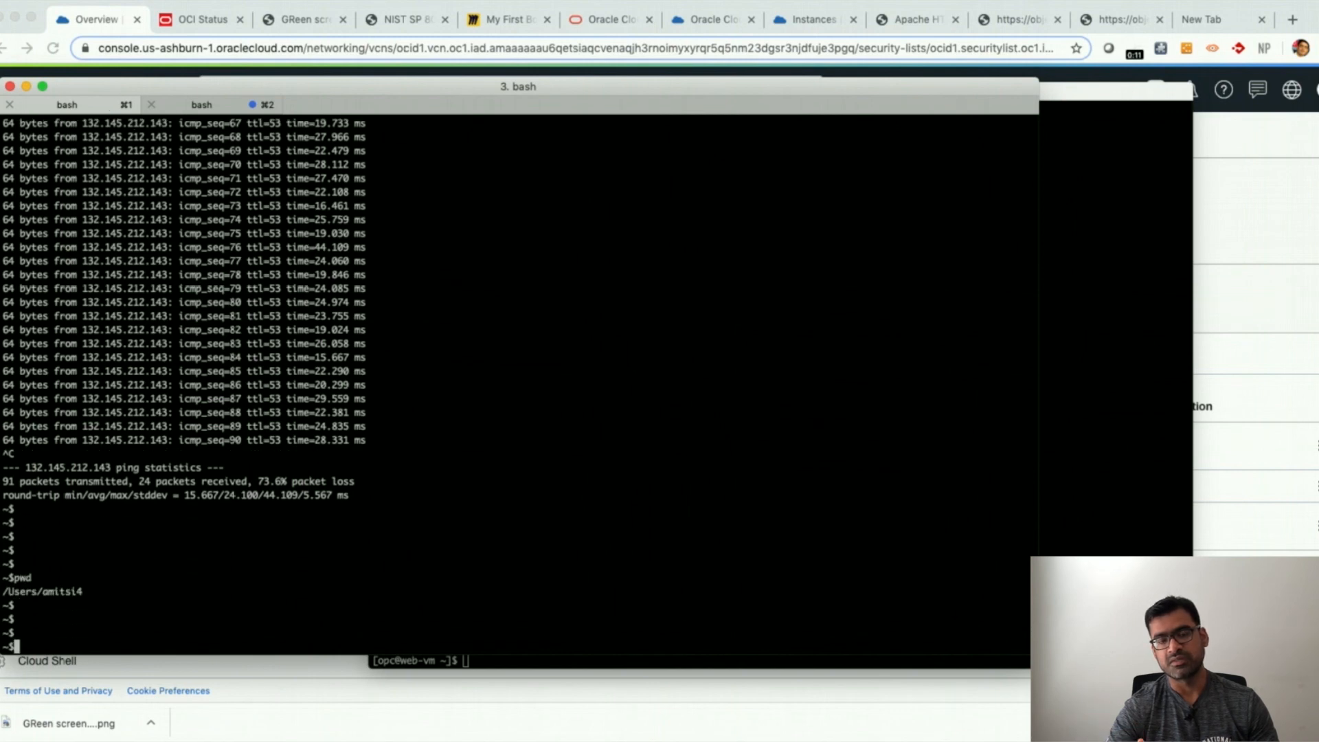
- Rerun the ping to 132.145.212.143 from history and stop it after a few replies
key("Up")
key("Up")
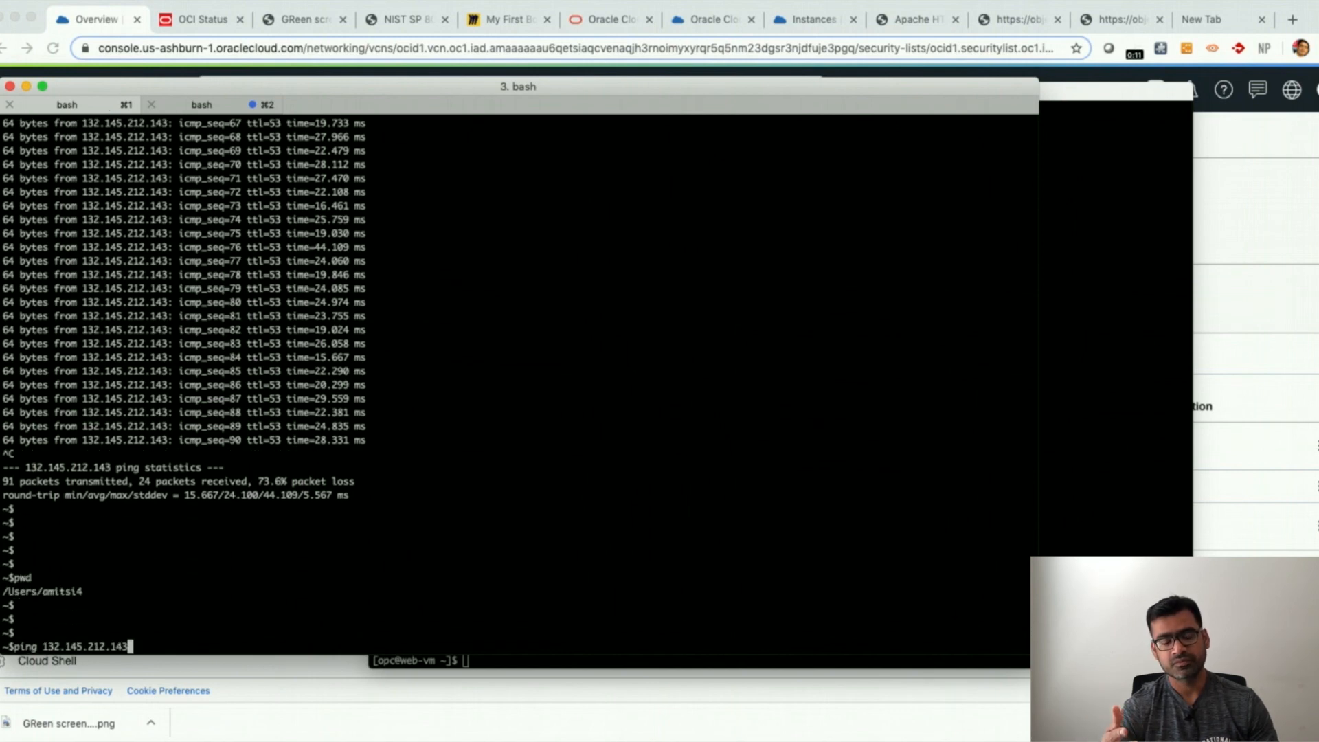
key("Return")
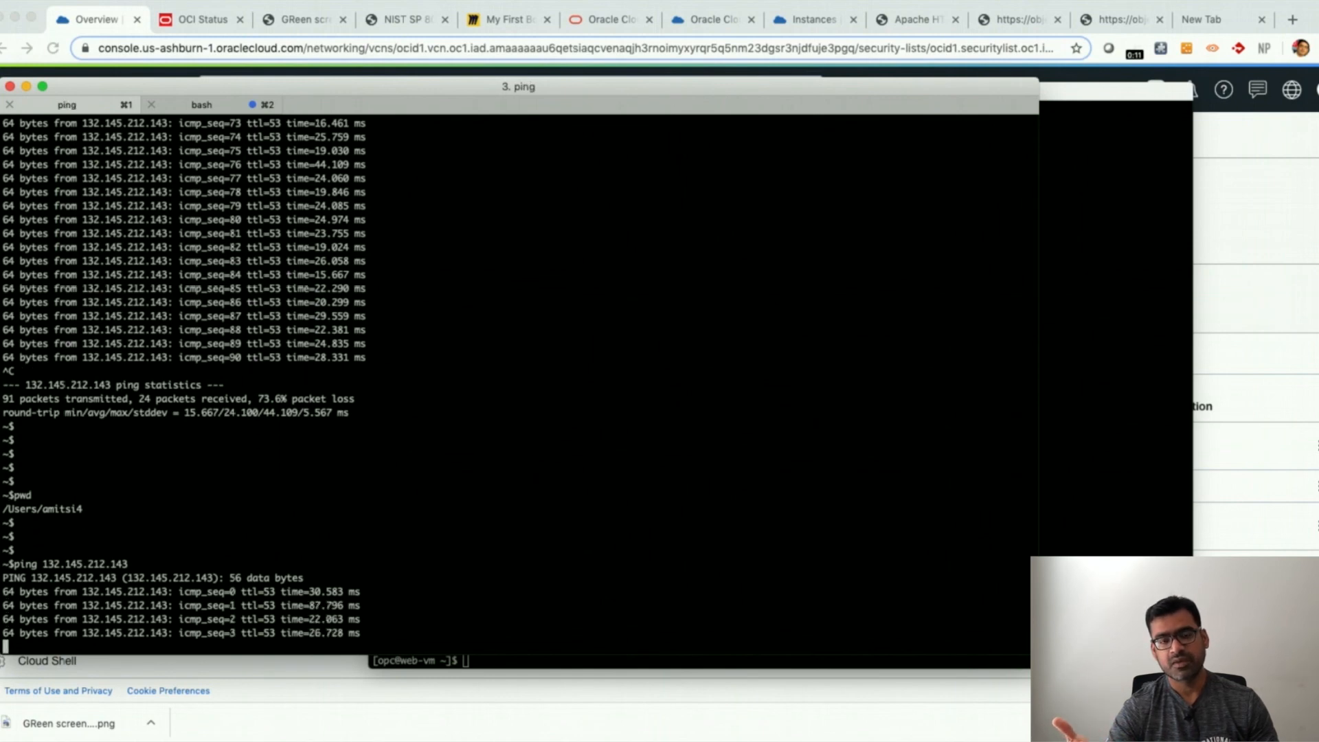
key("ctrl+c")
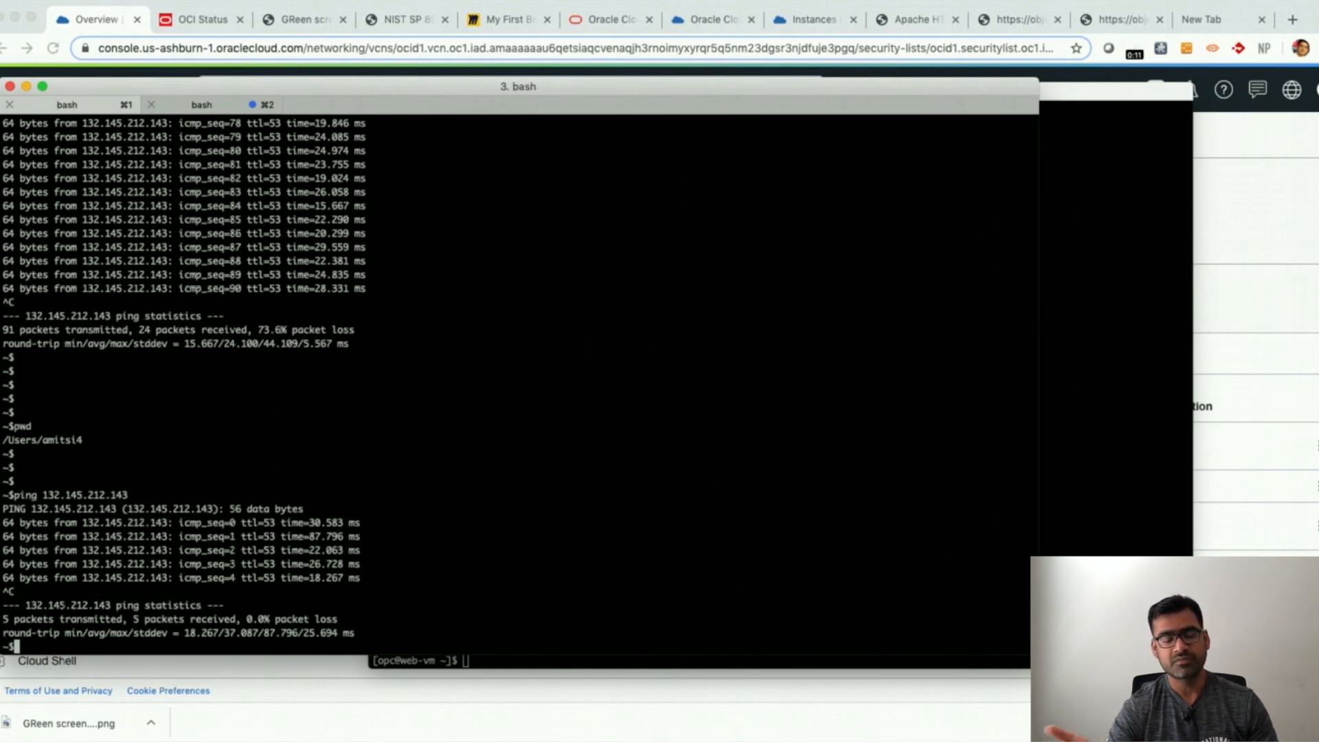
- Switch to the browser's Apache test page tab for 132.145.212.143 and reload it
key("ctrl+Up")
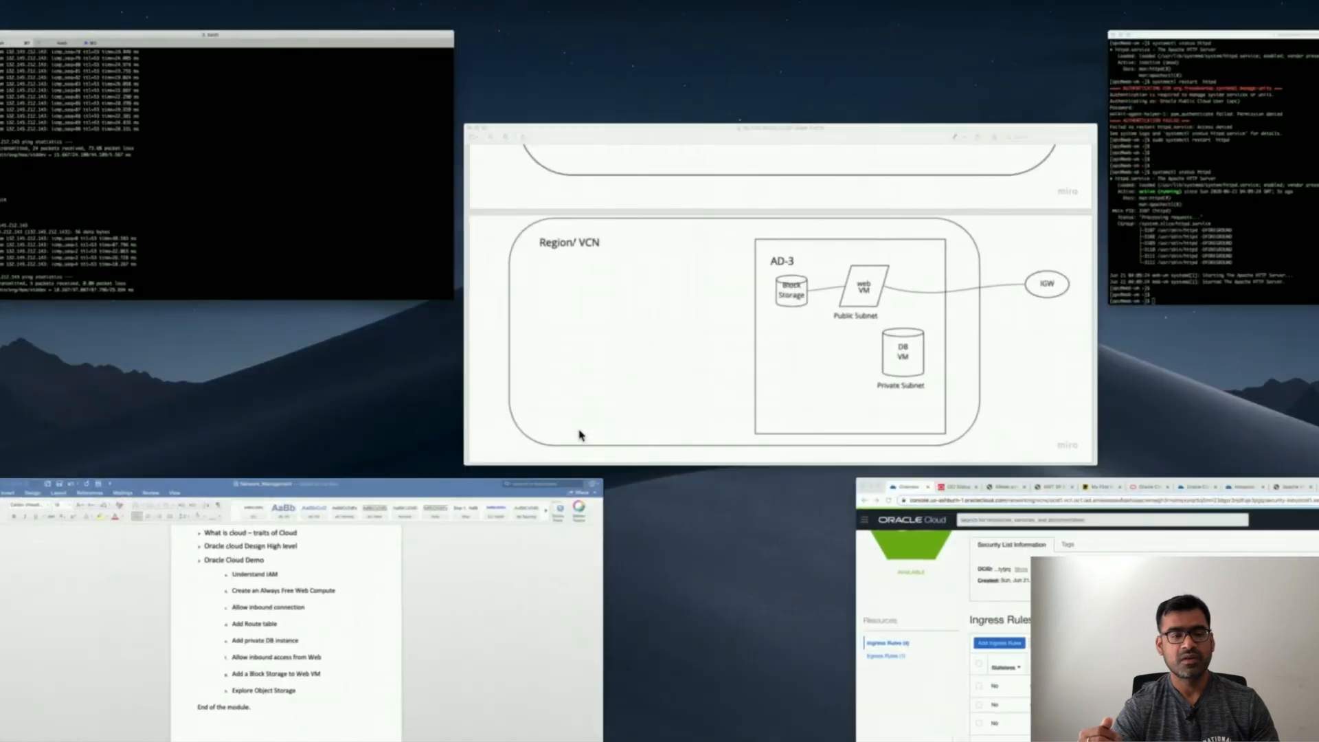
left_click(1114, 527)
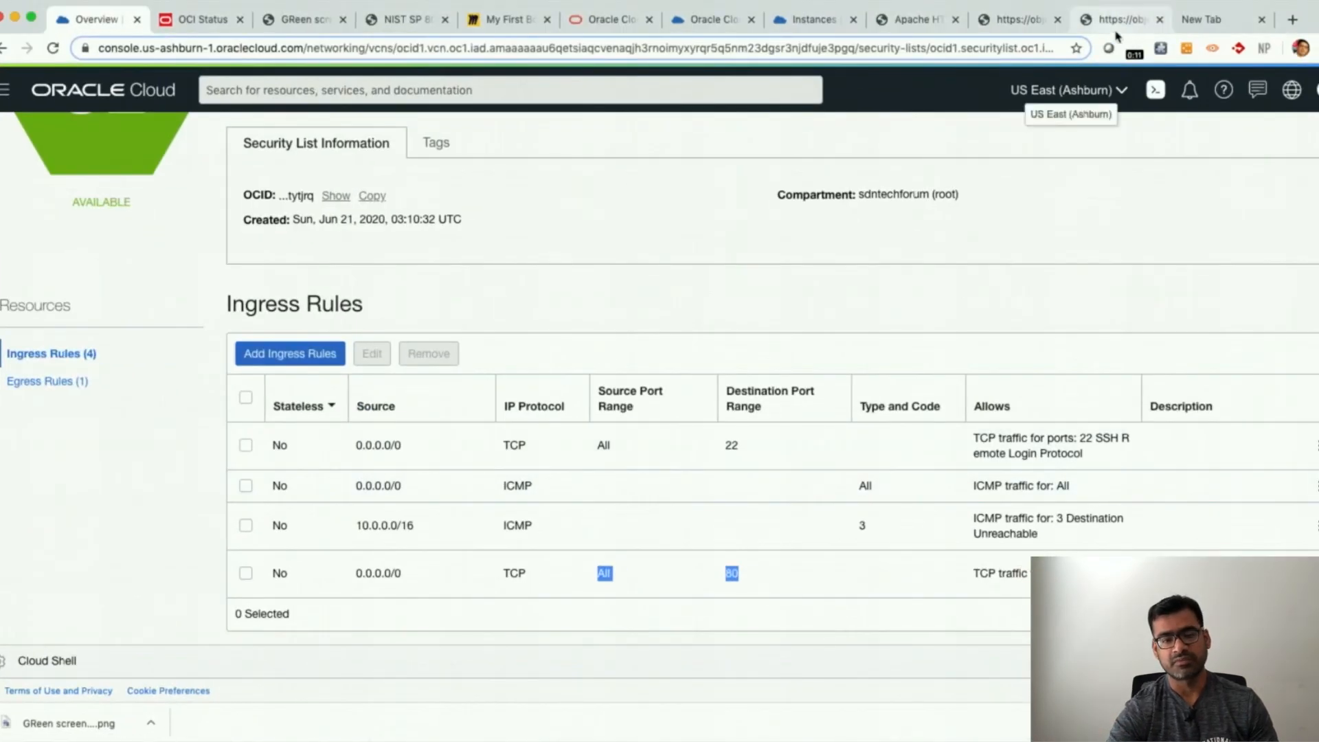
left_click(950, 19)
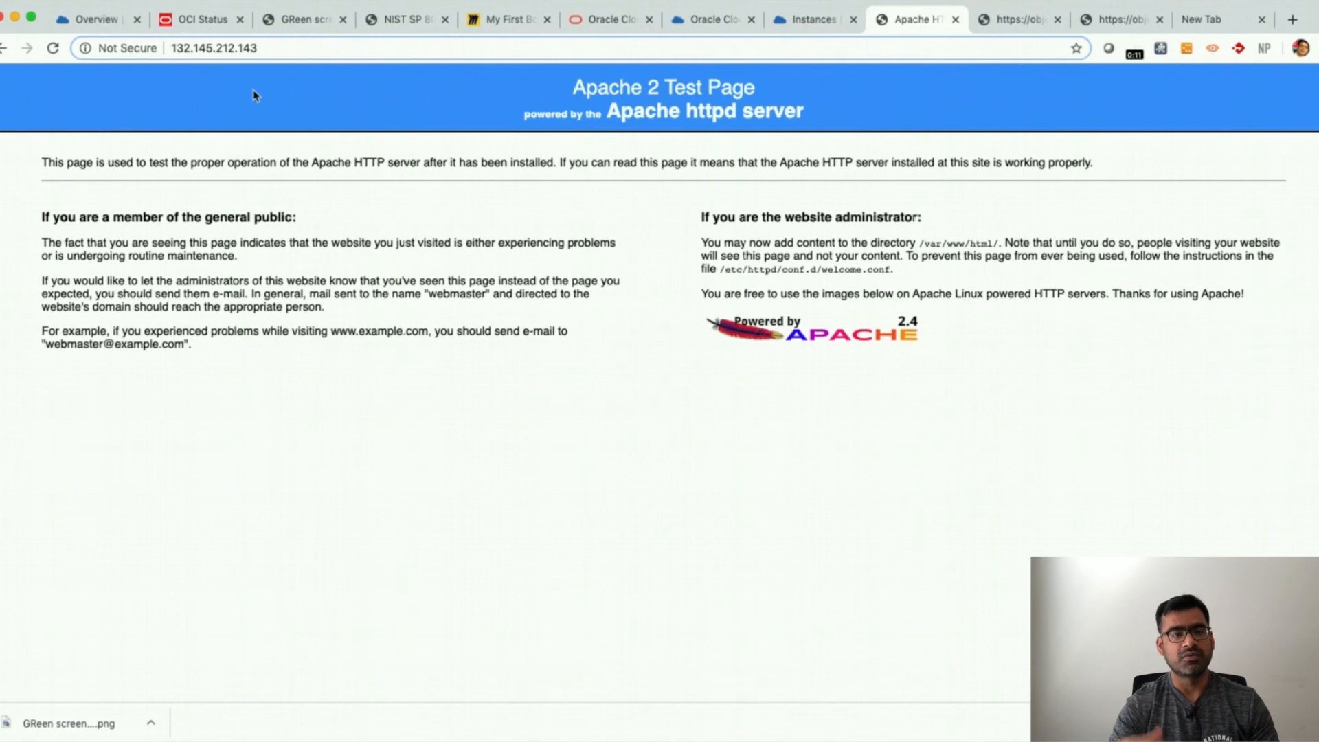
left_click(54, 50)
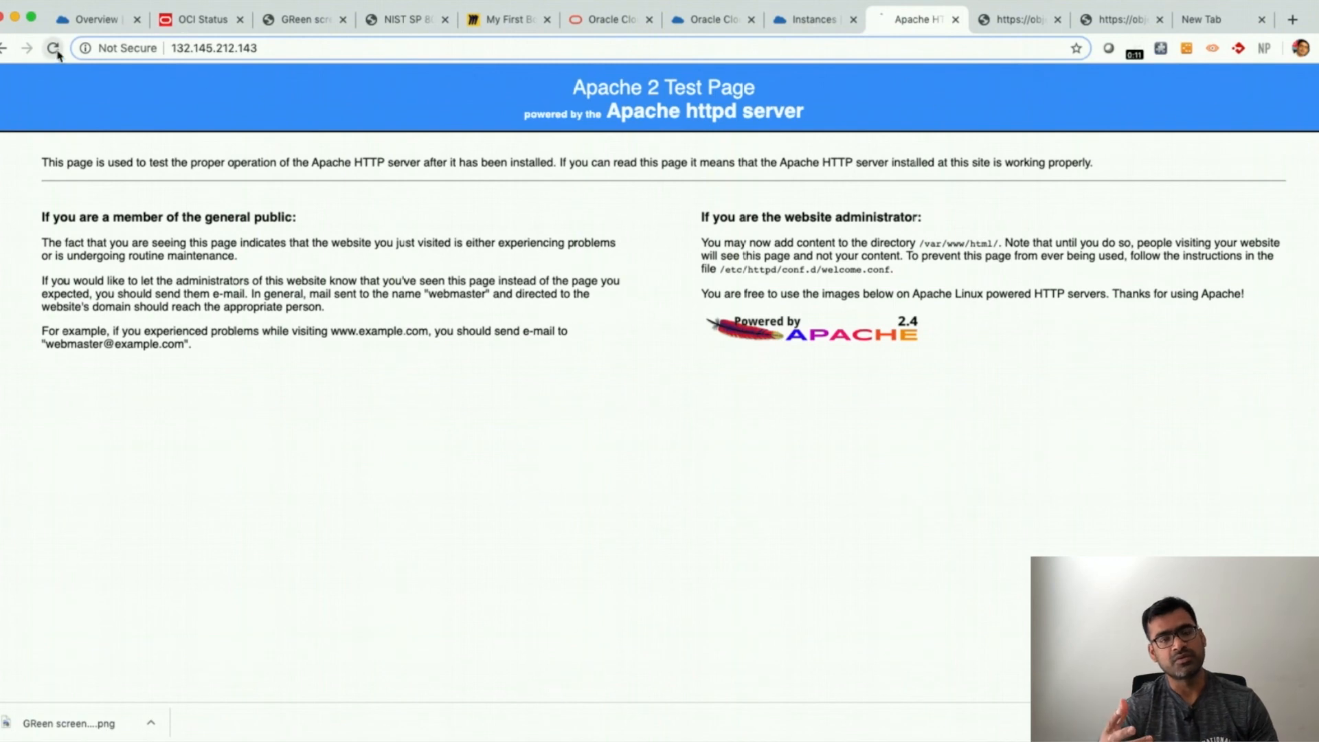
- Copy the VM's address 132.145.212.143 and open it in the new tab
left_click(308, 50)
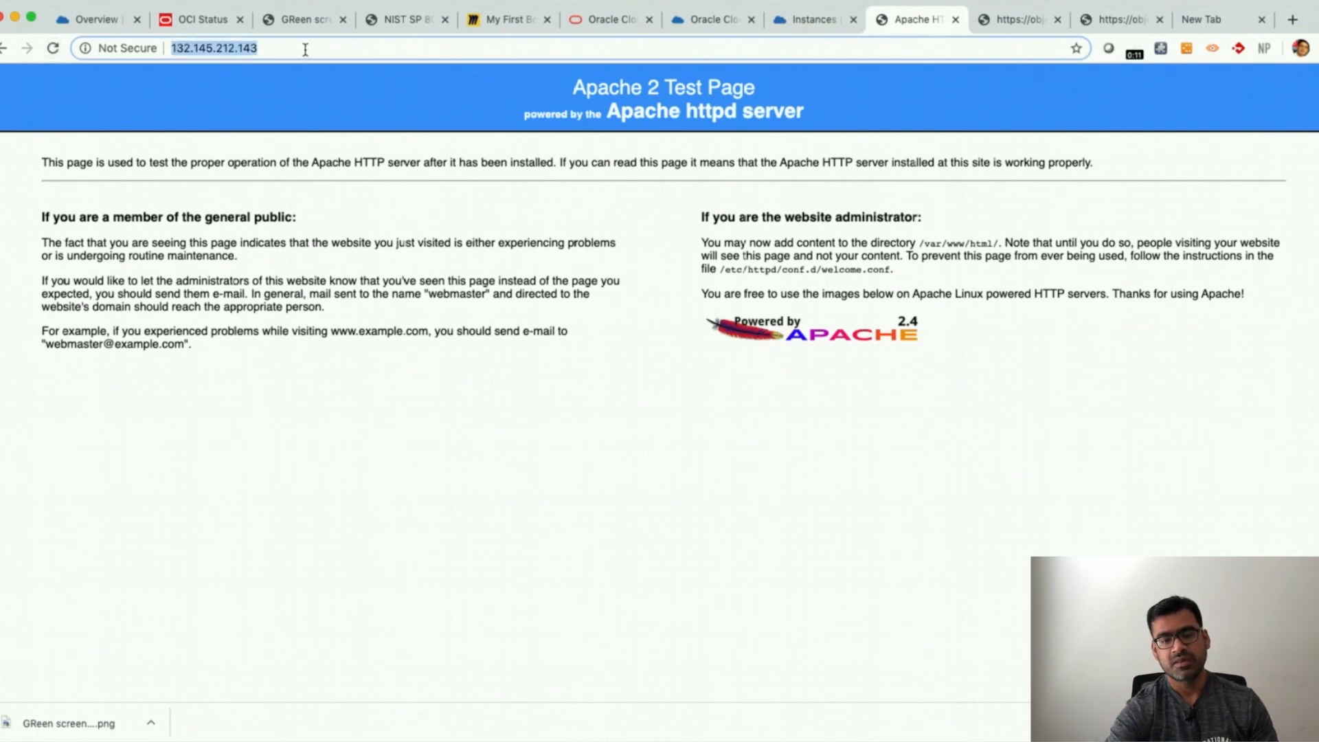
left_click(1216, 21)
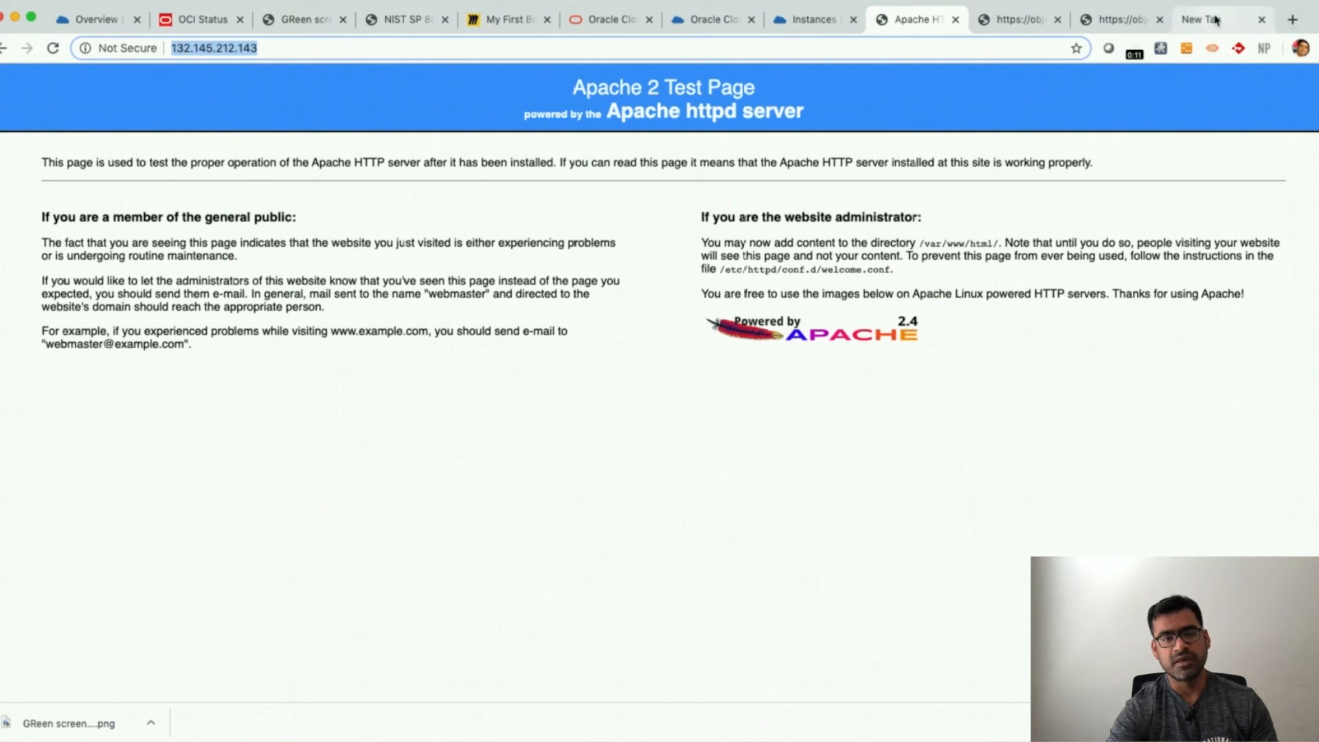
key("super+v")
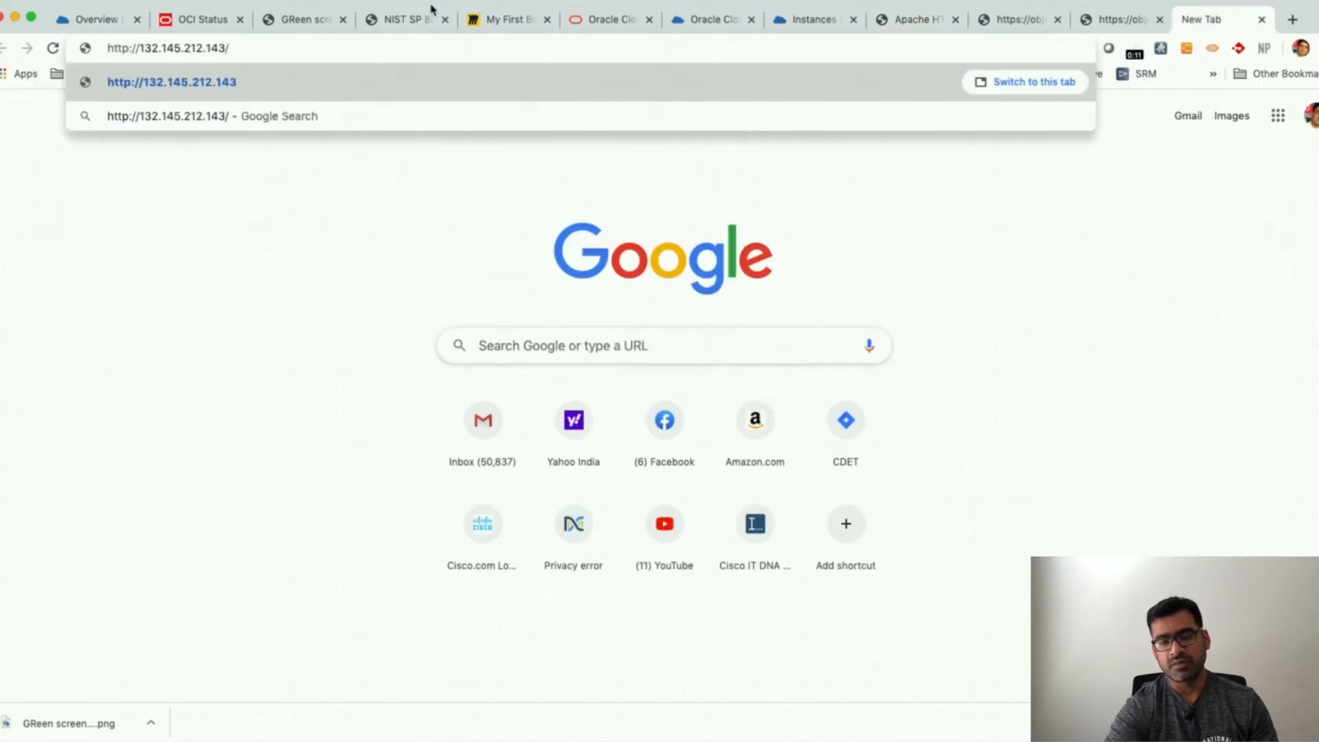
key("Return")
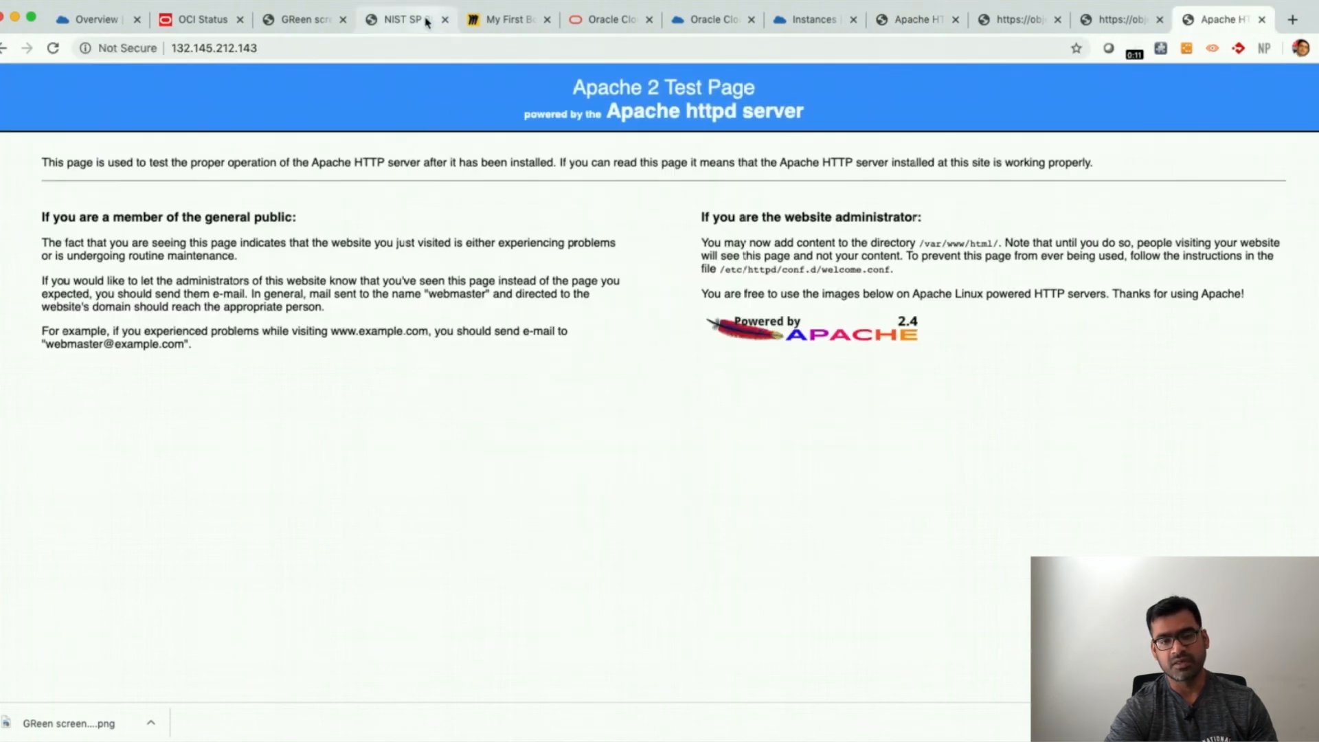